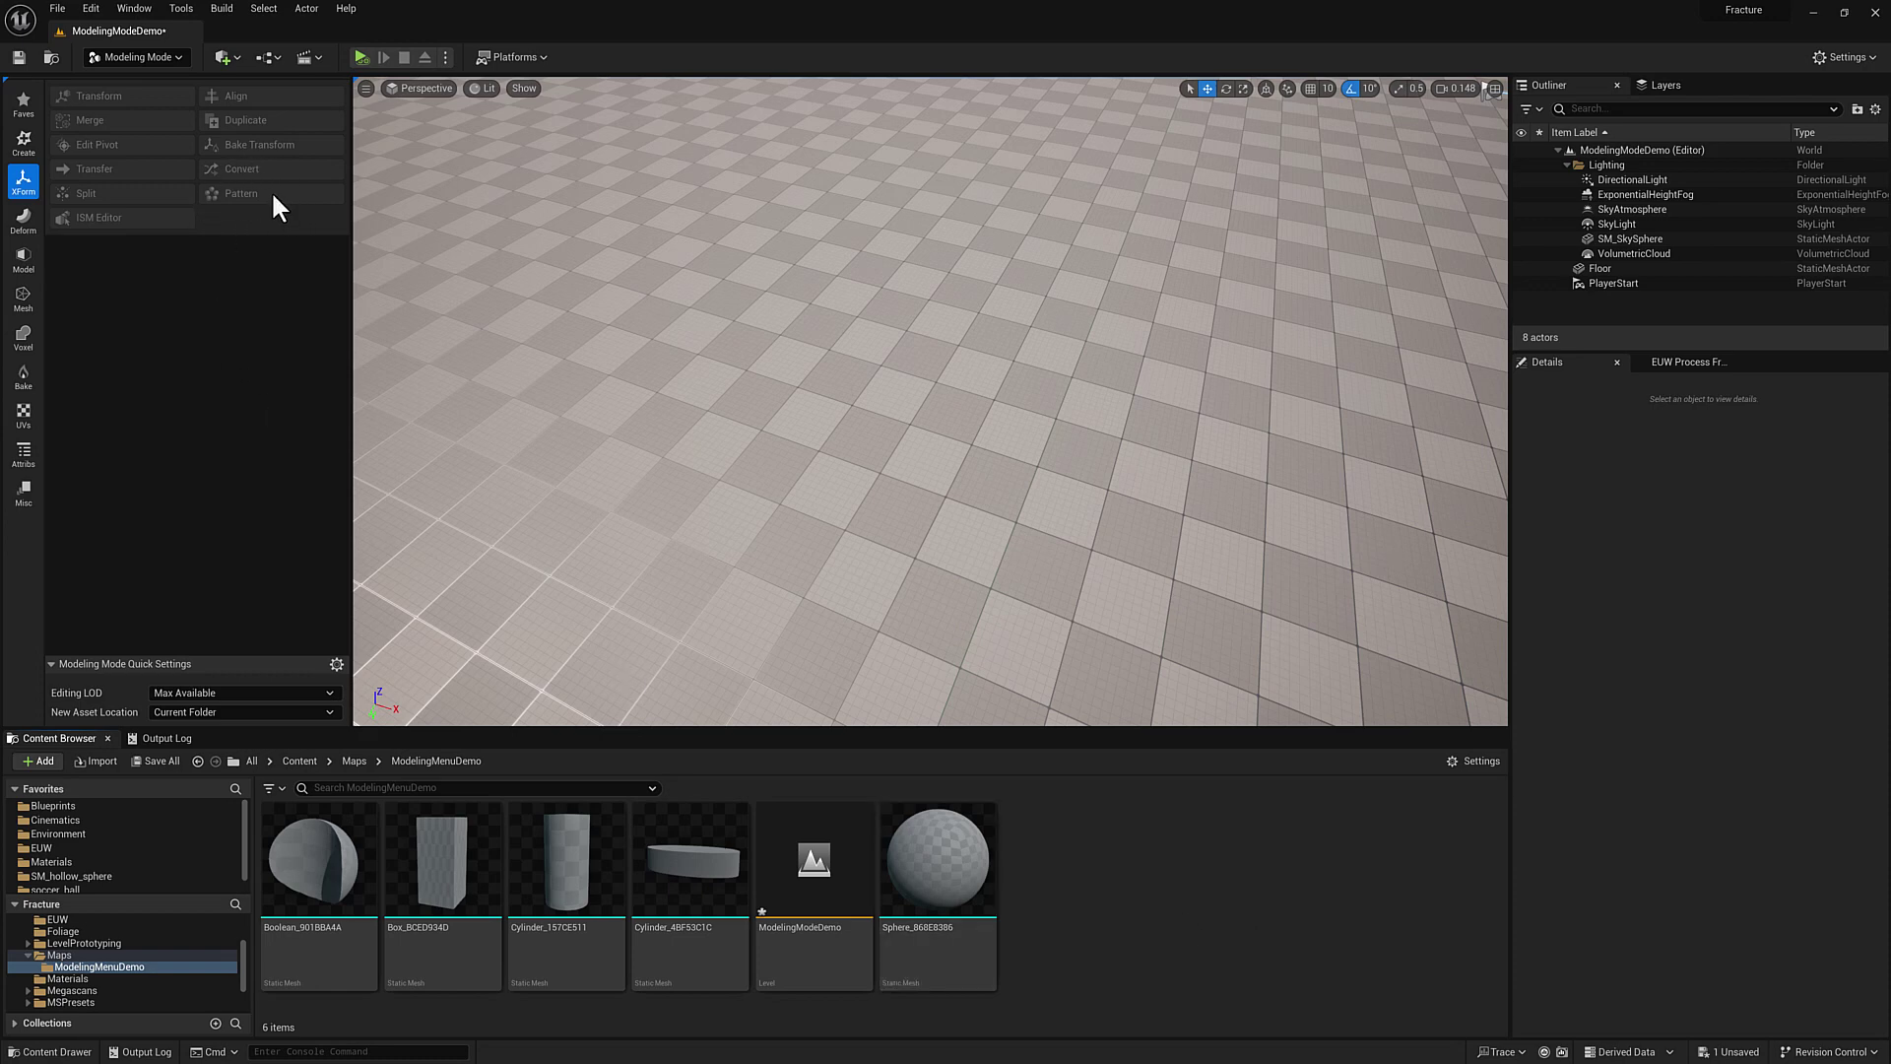
Place the Box_BCED934D mesh on the checkered floor and start the Pattern tool on it.
mouse_move(443, 879)
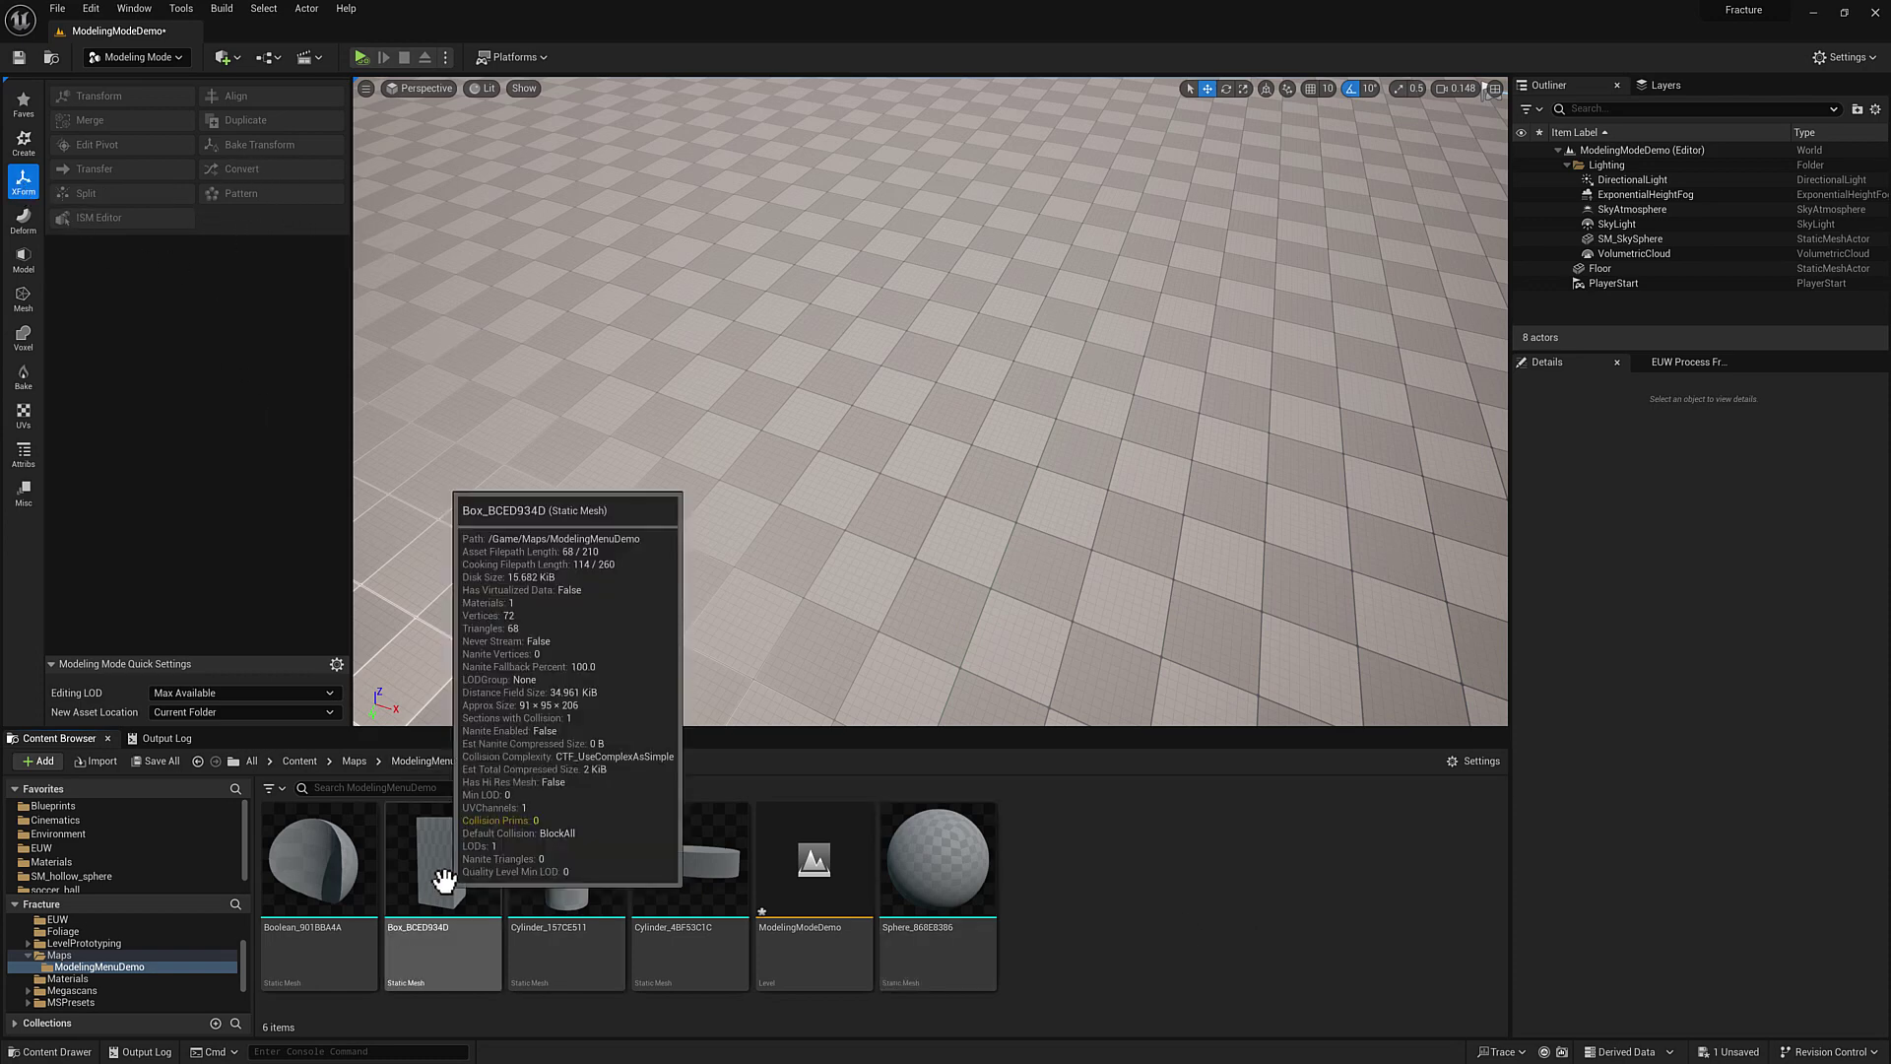
drag(443, 879, 971, 446)
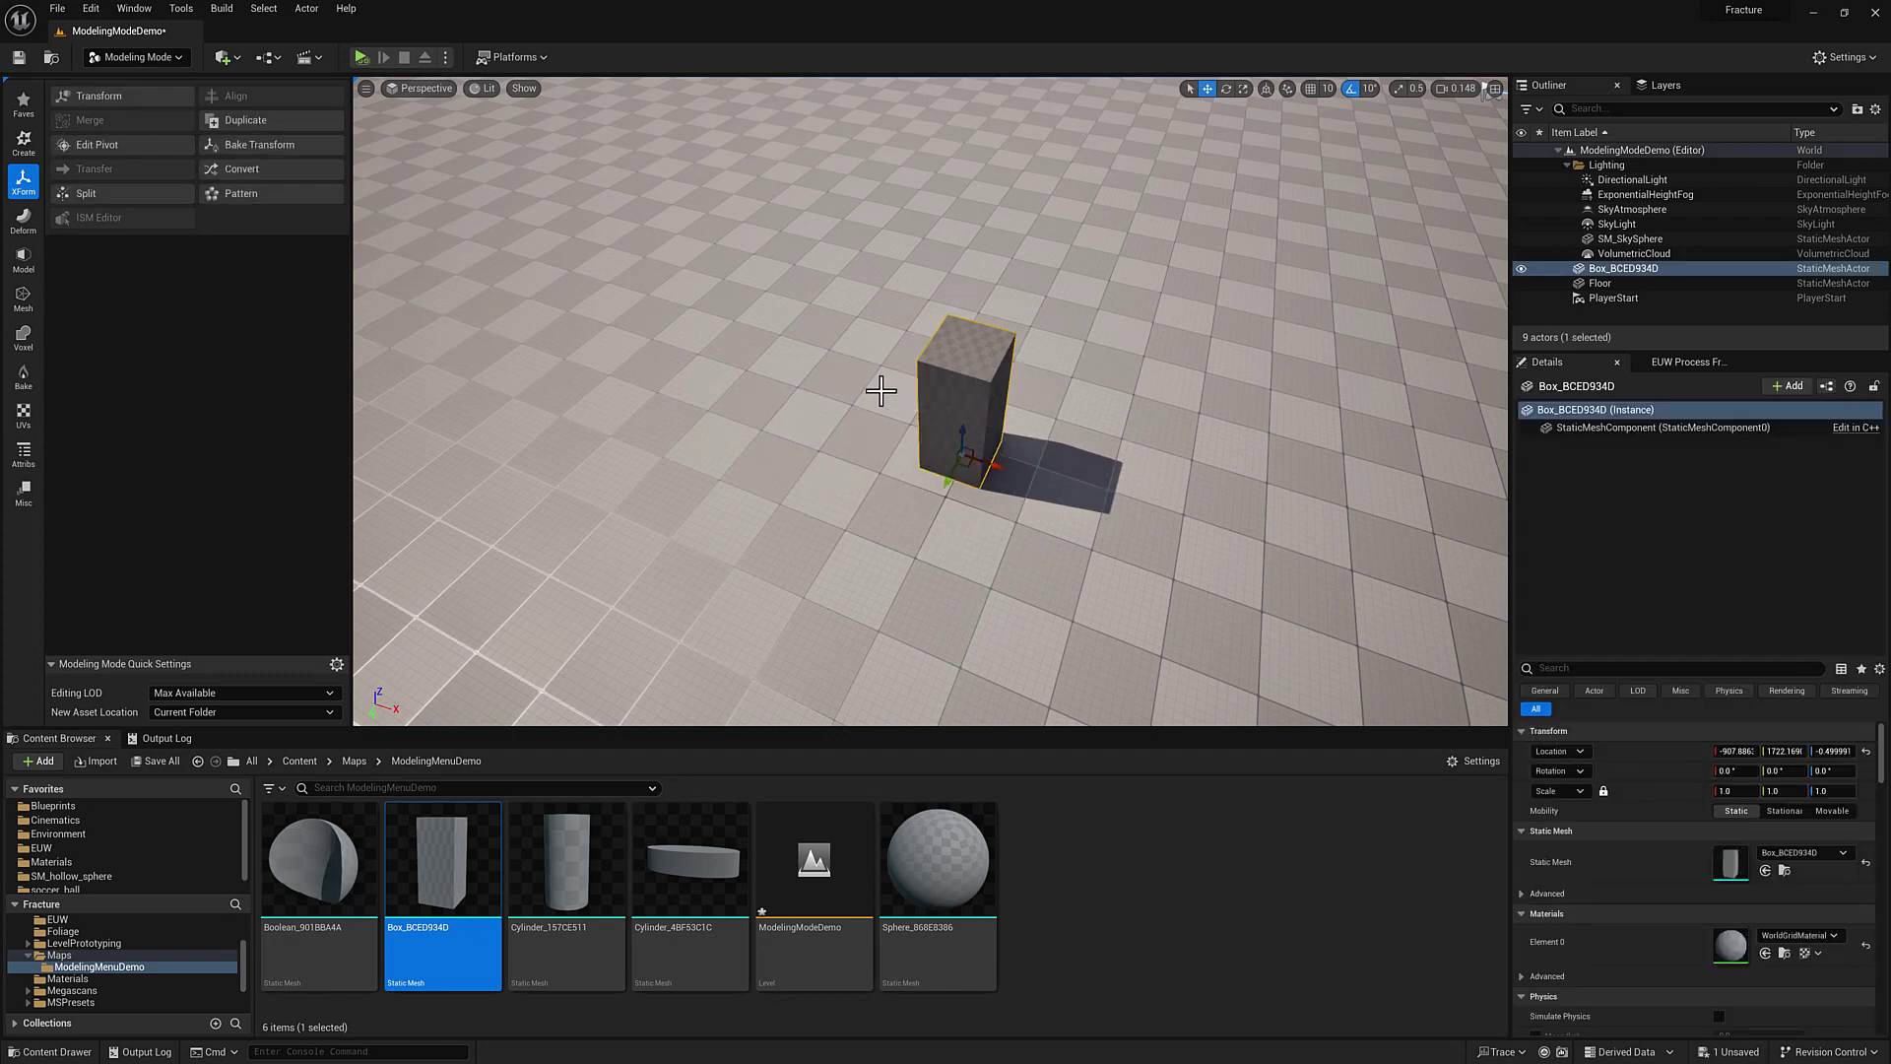
click(246, 197)
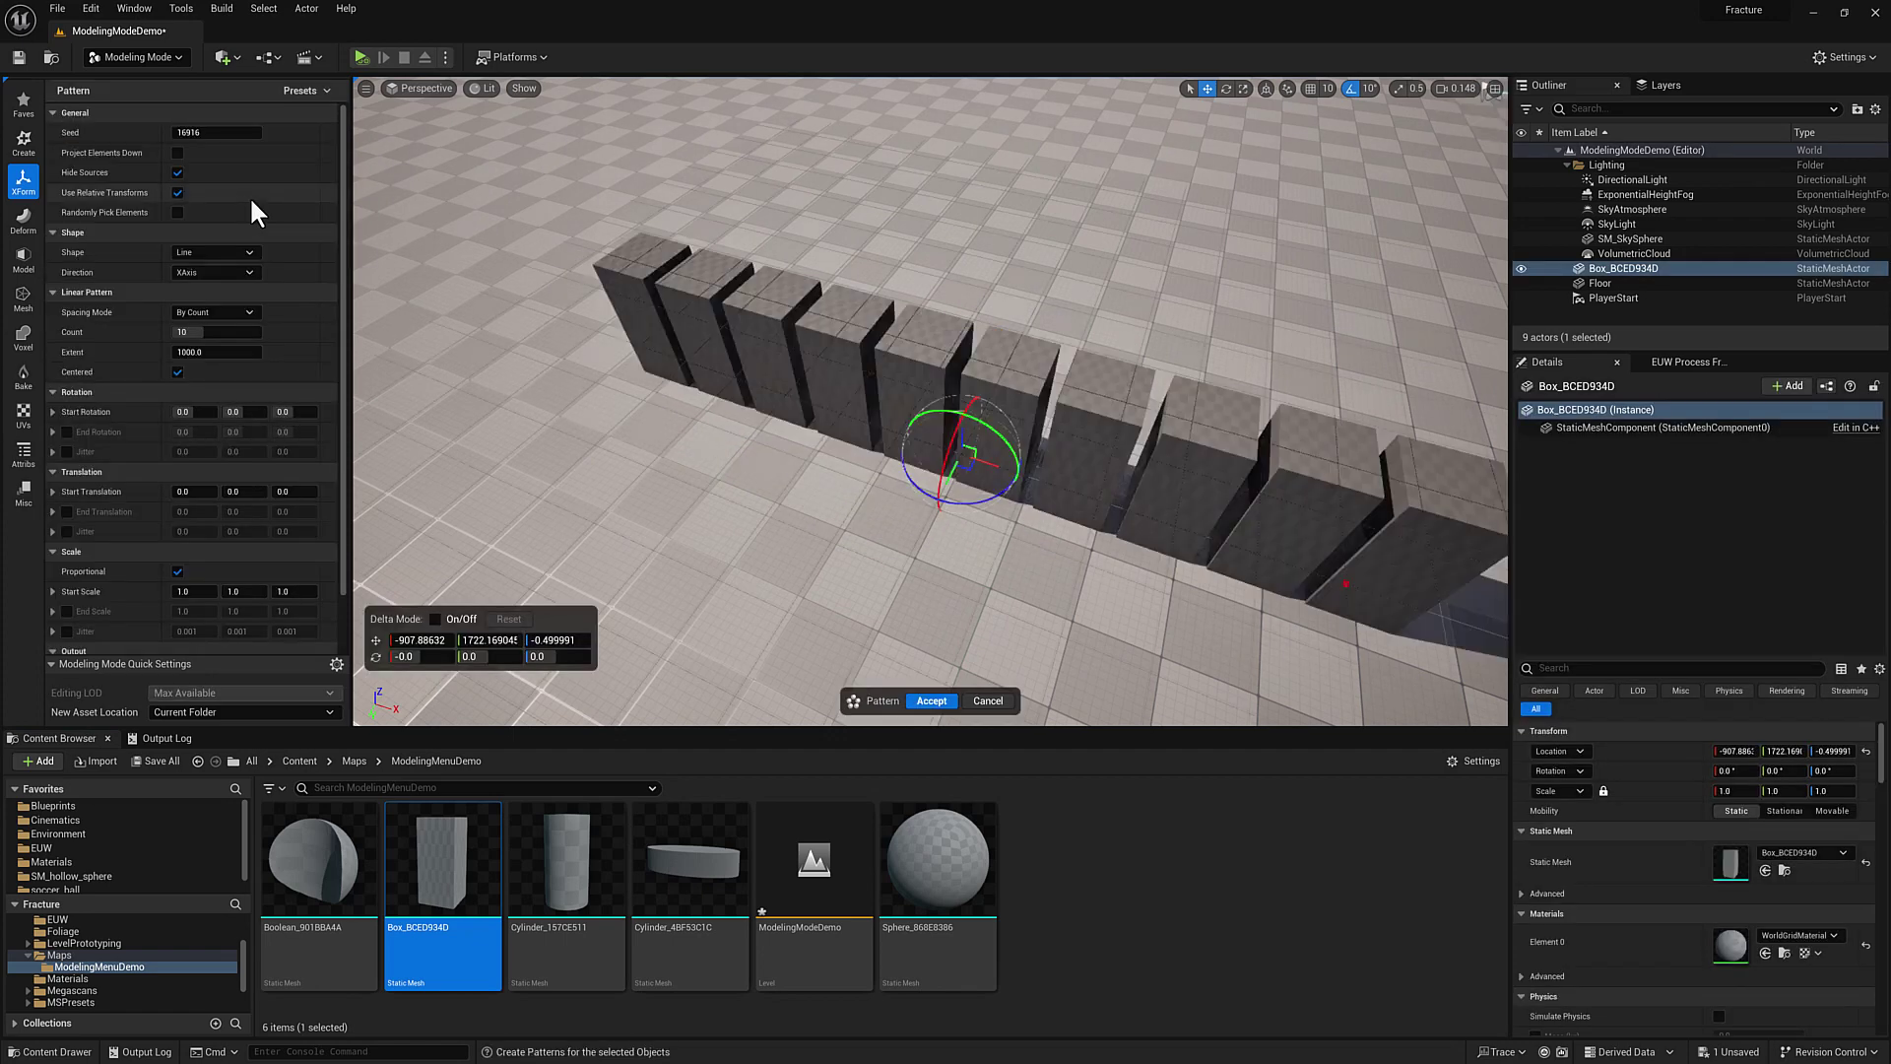
scroll(655, 494, up, 3)
right_drag(1105, 431, 1131, 431)
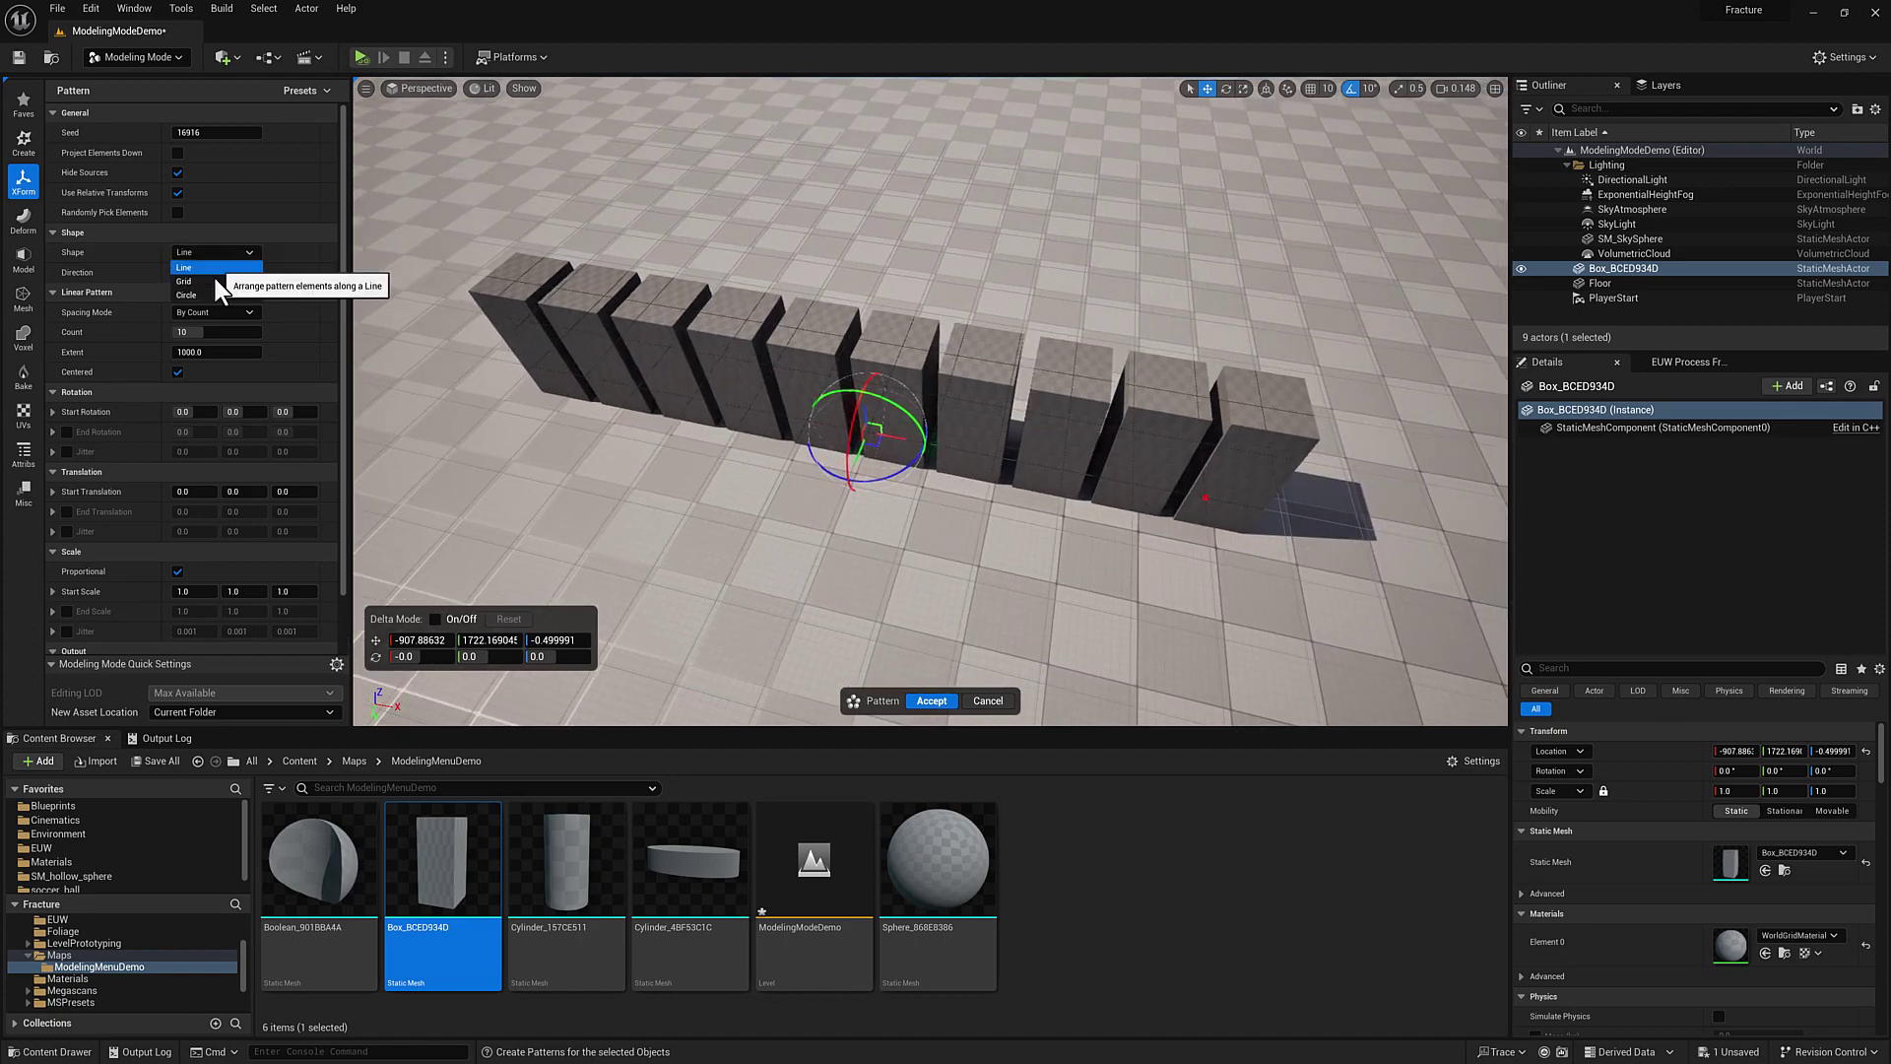
Preview the box pattern with the Grid shape and set the shape to Circle.
click(210, 282)
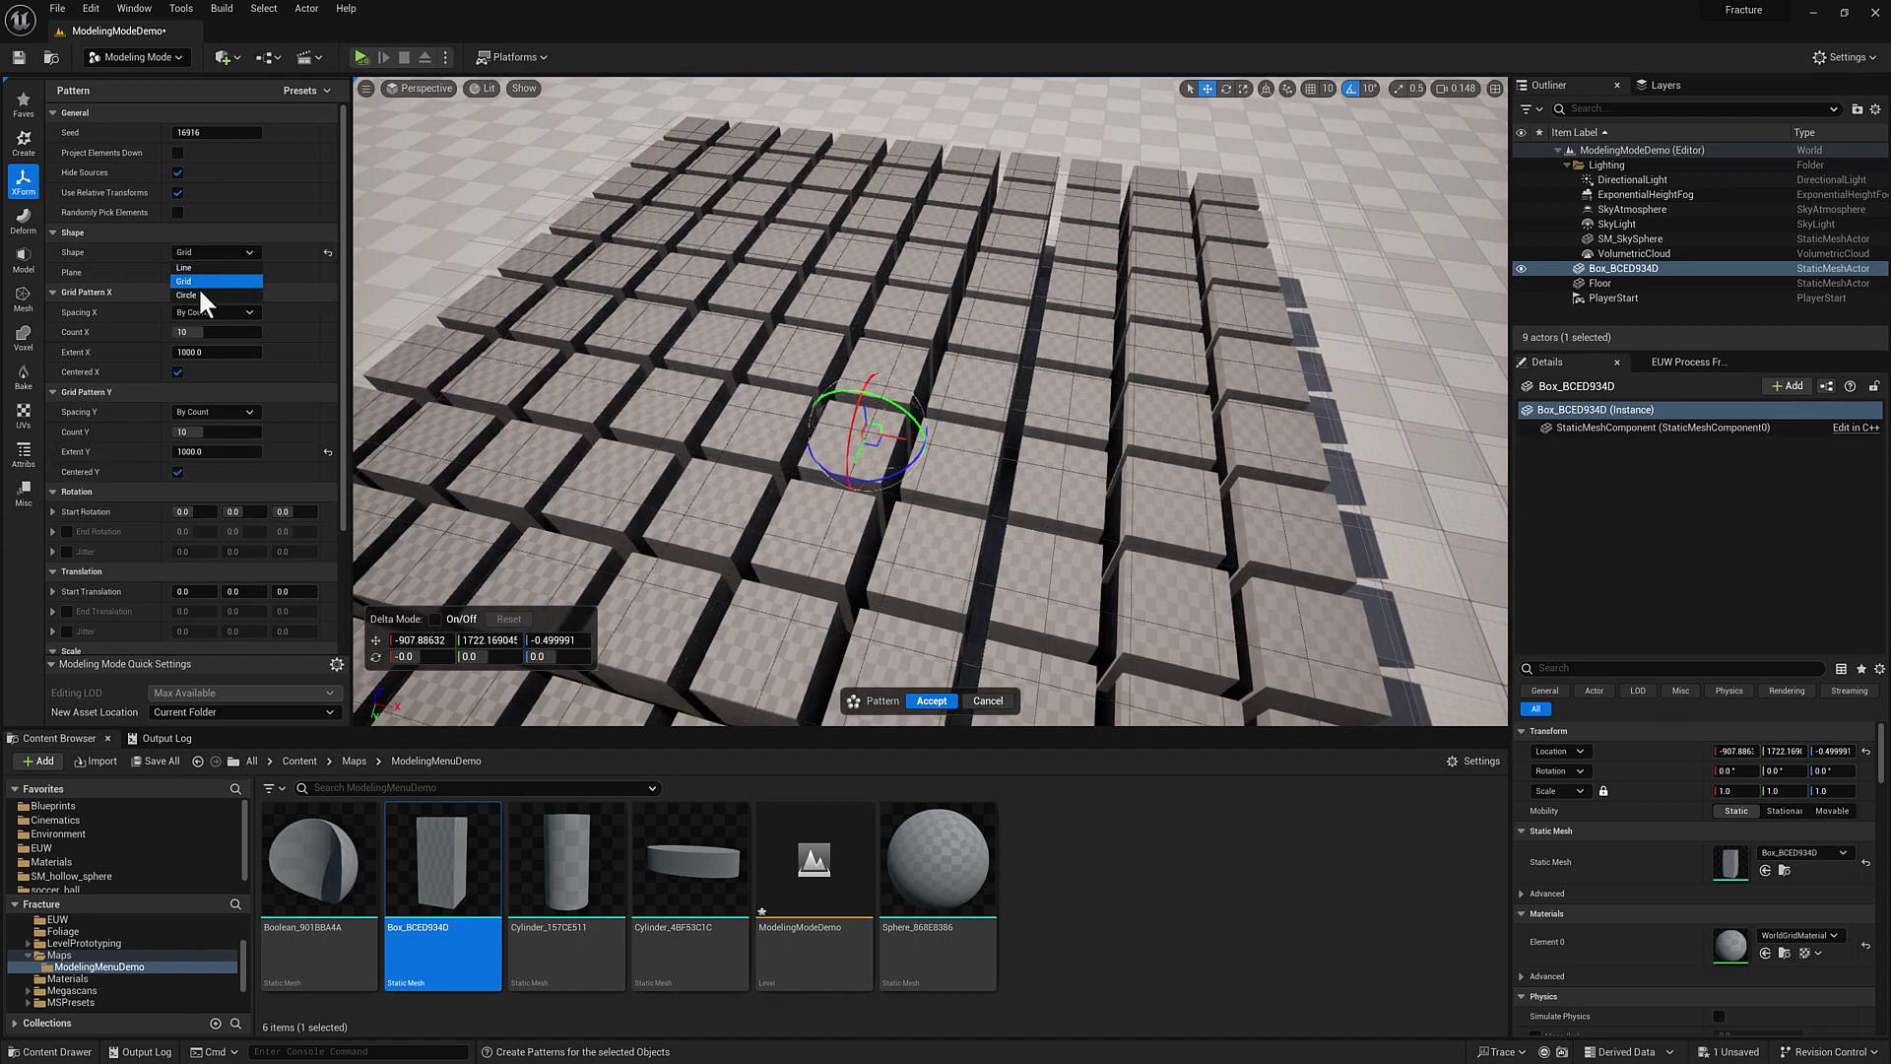
click(211, 252)
click(186, 294)
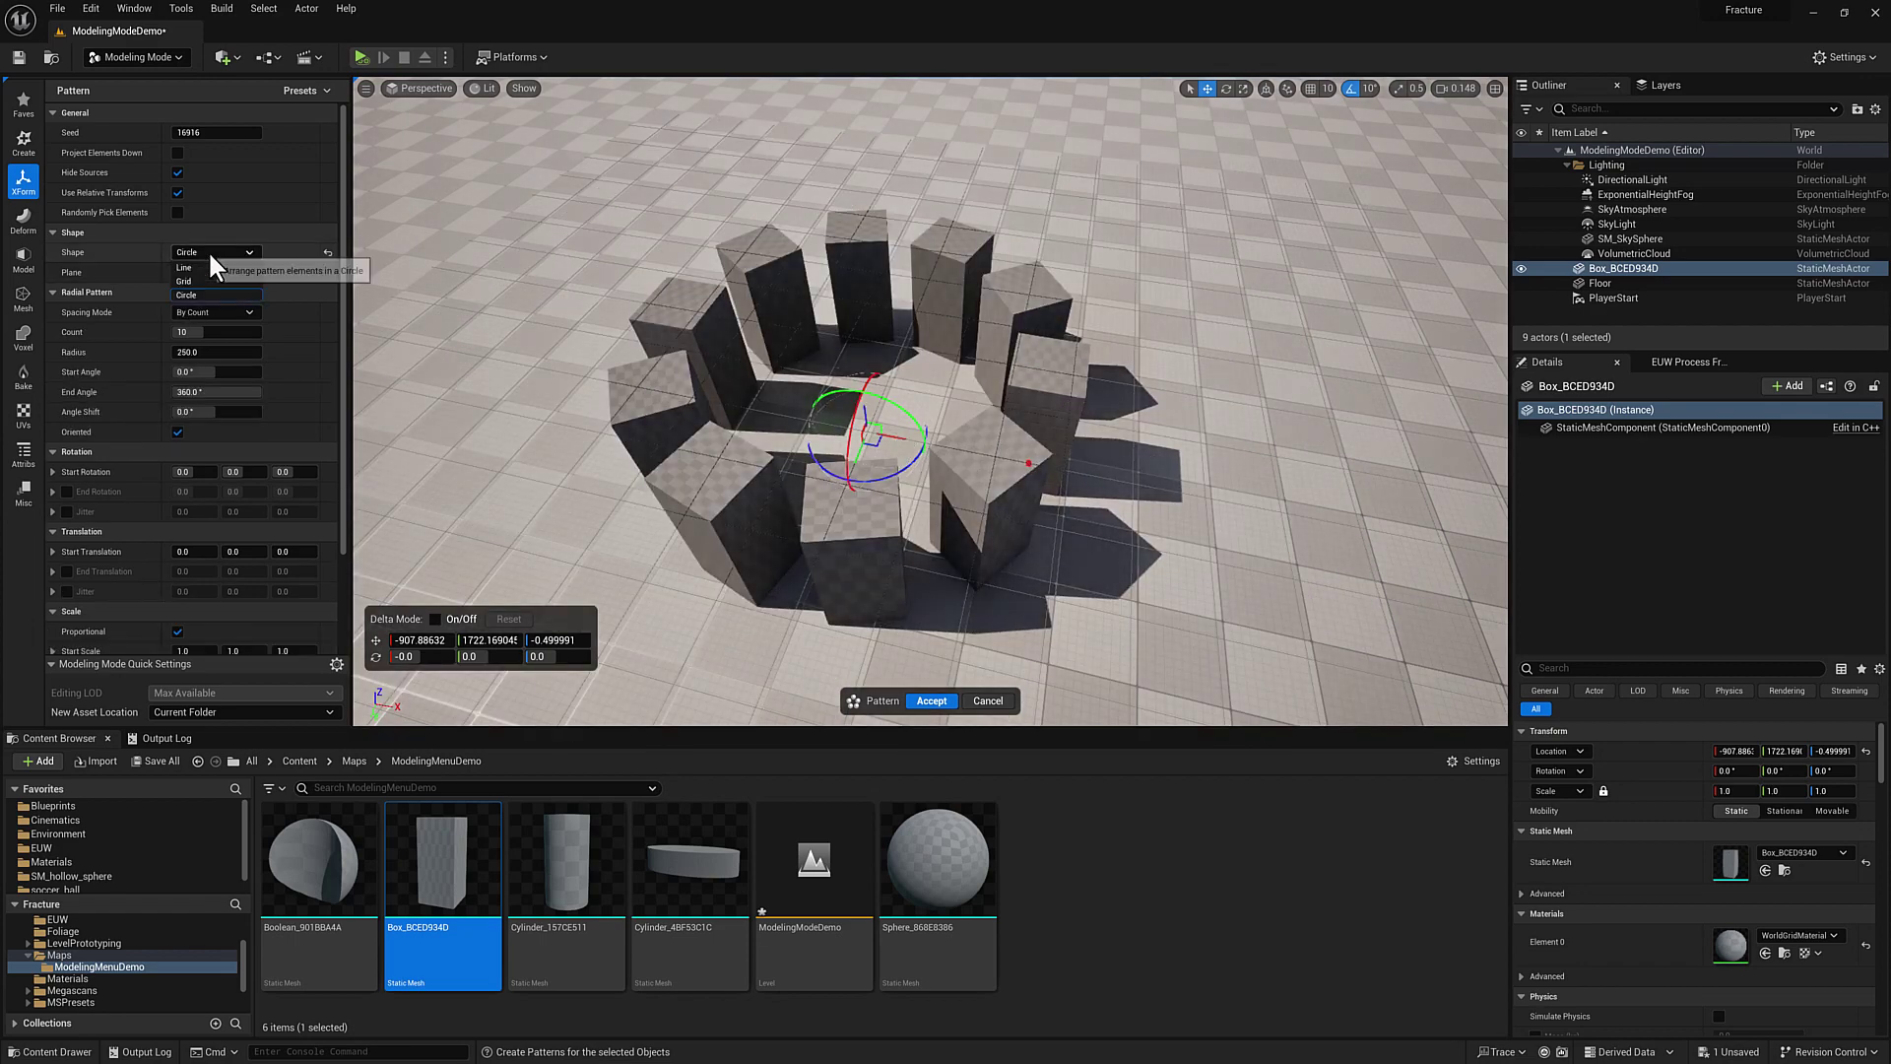
click(210, 254)
click(218, 294)
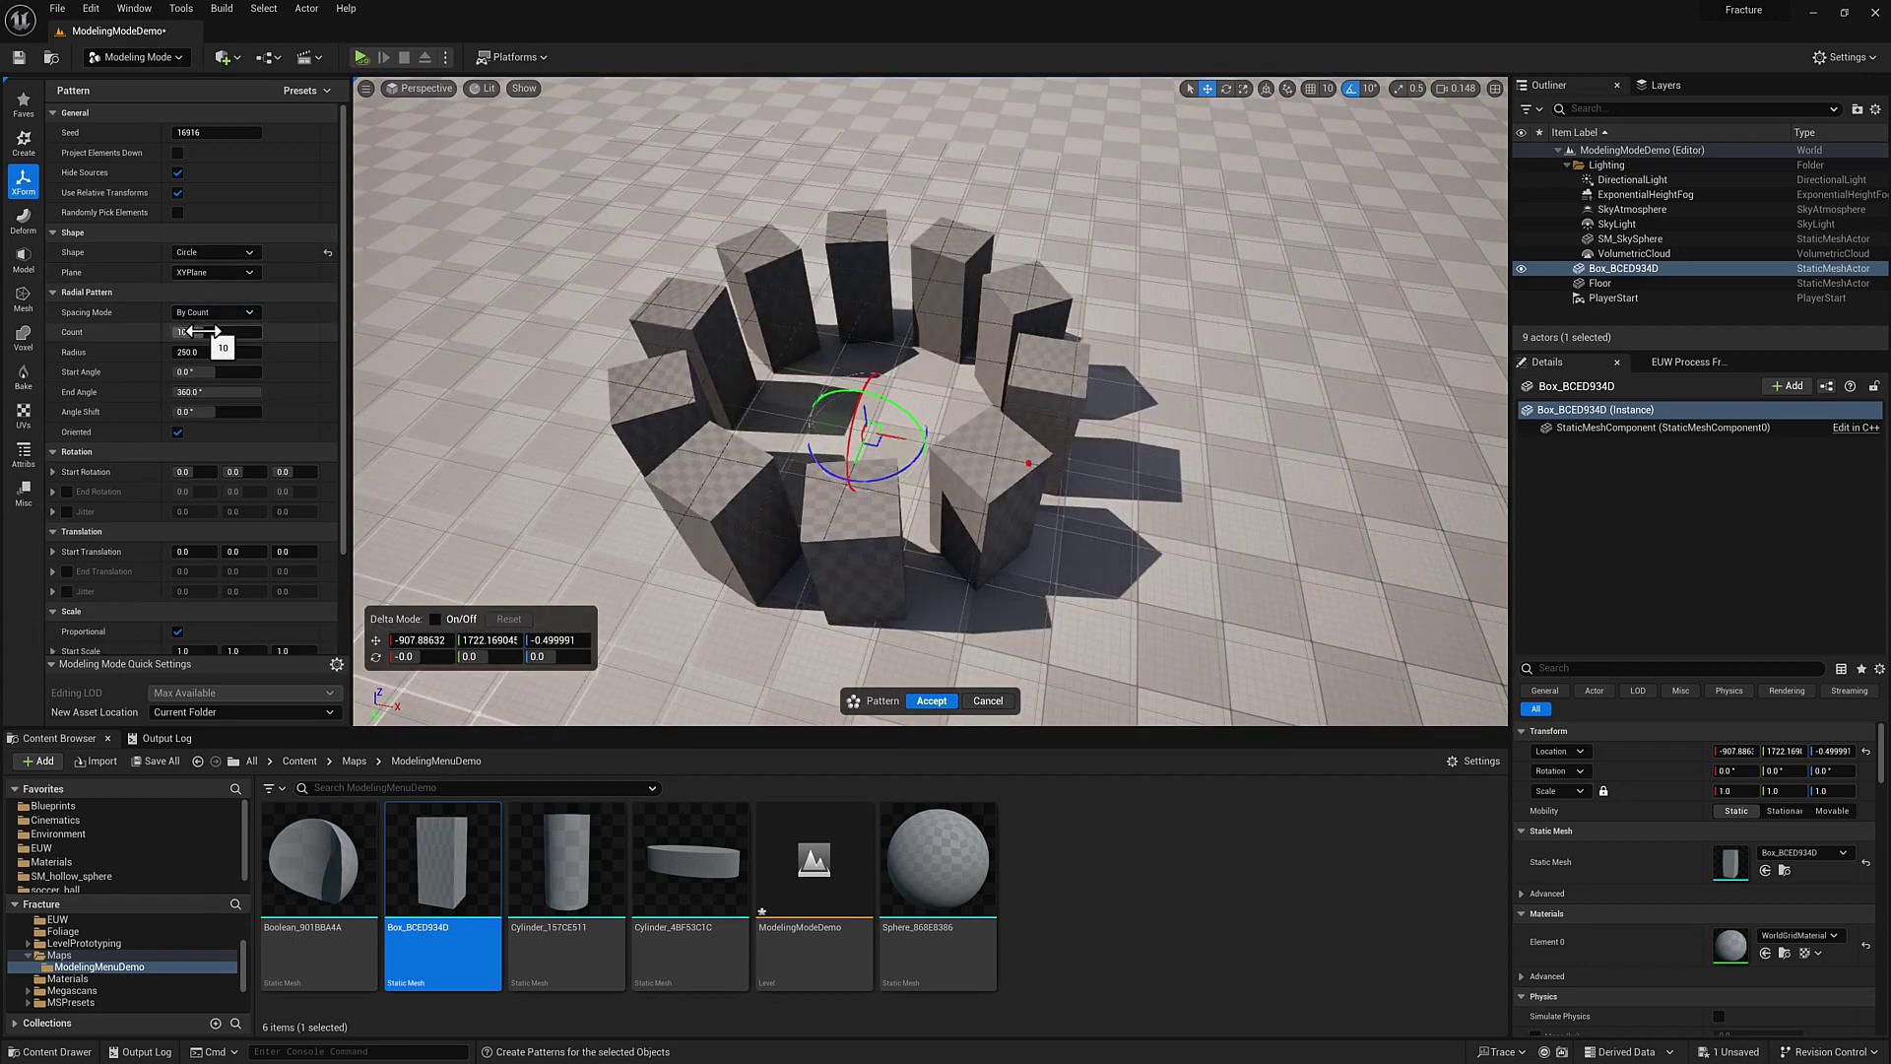
Set the circular pattern's count to 6 and radius to about 316, and compare it with Oriented off and on.
drag(195, 331, 236, 353)
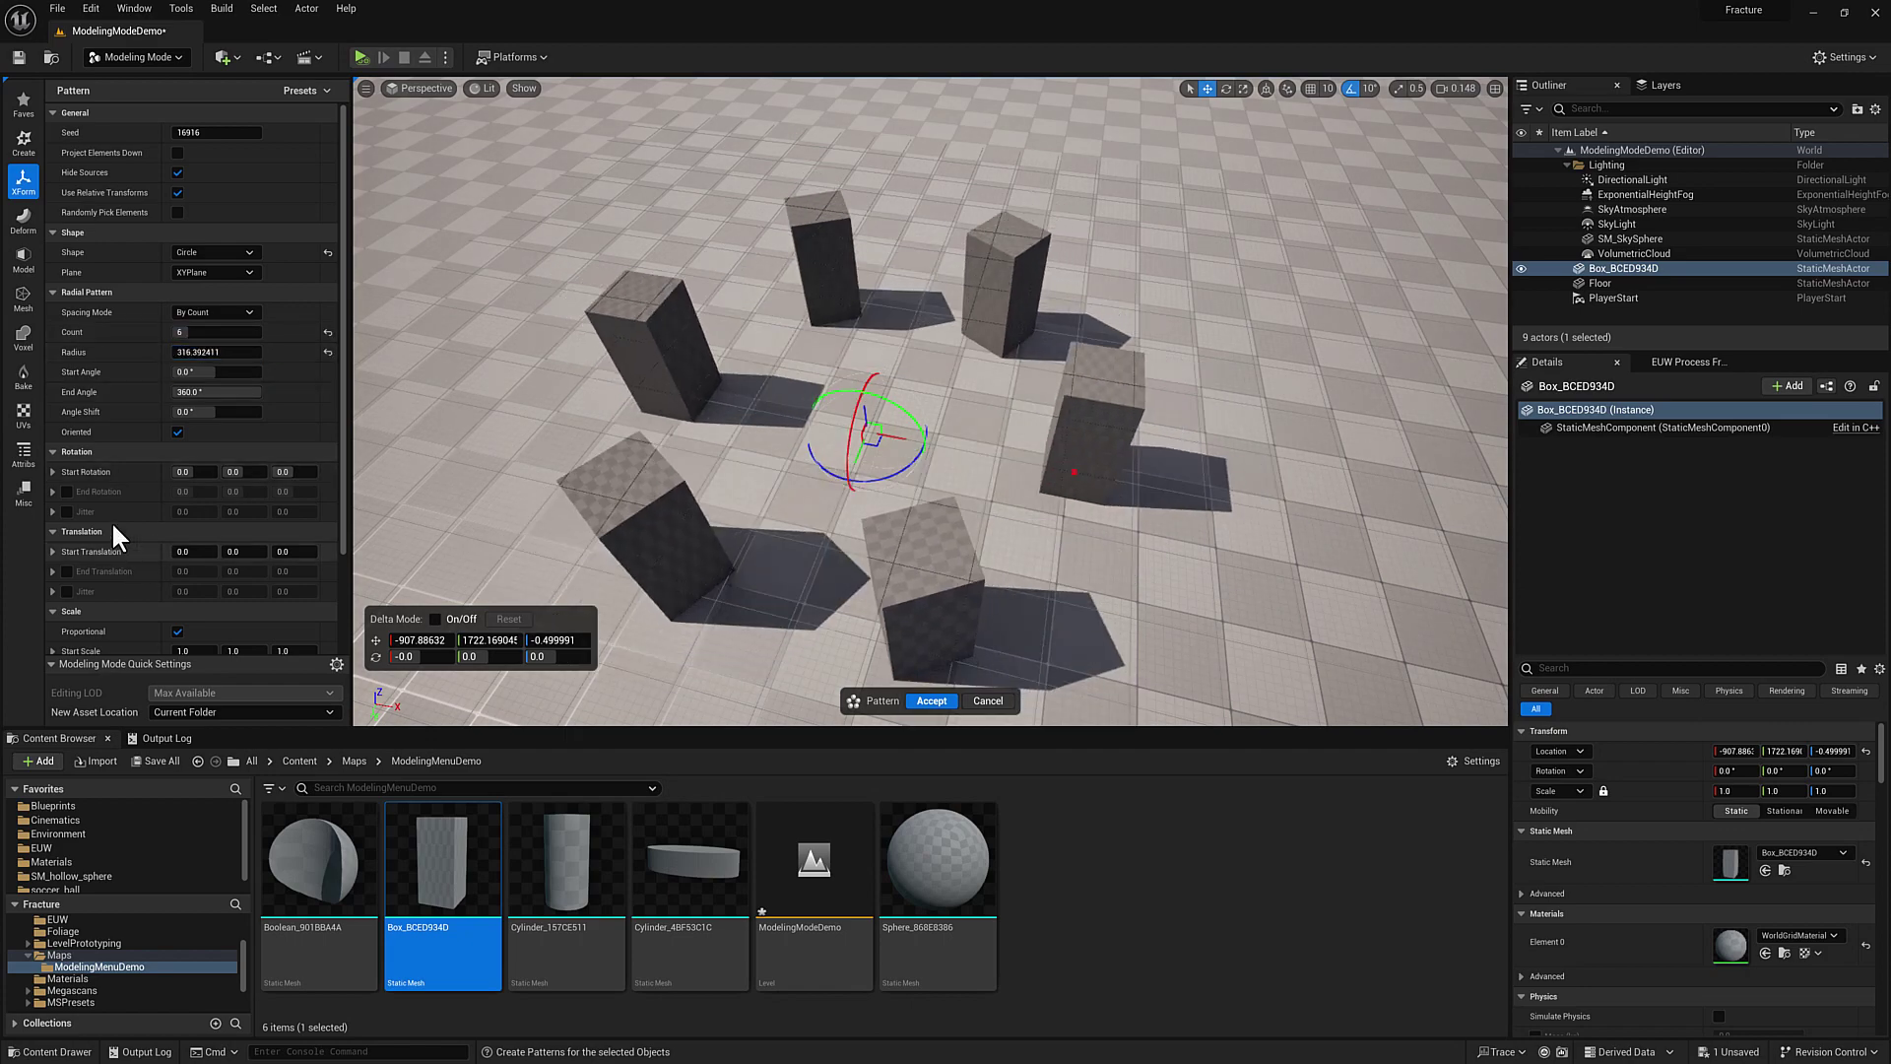
click(178, 431)
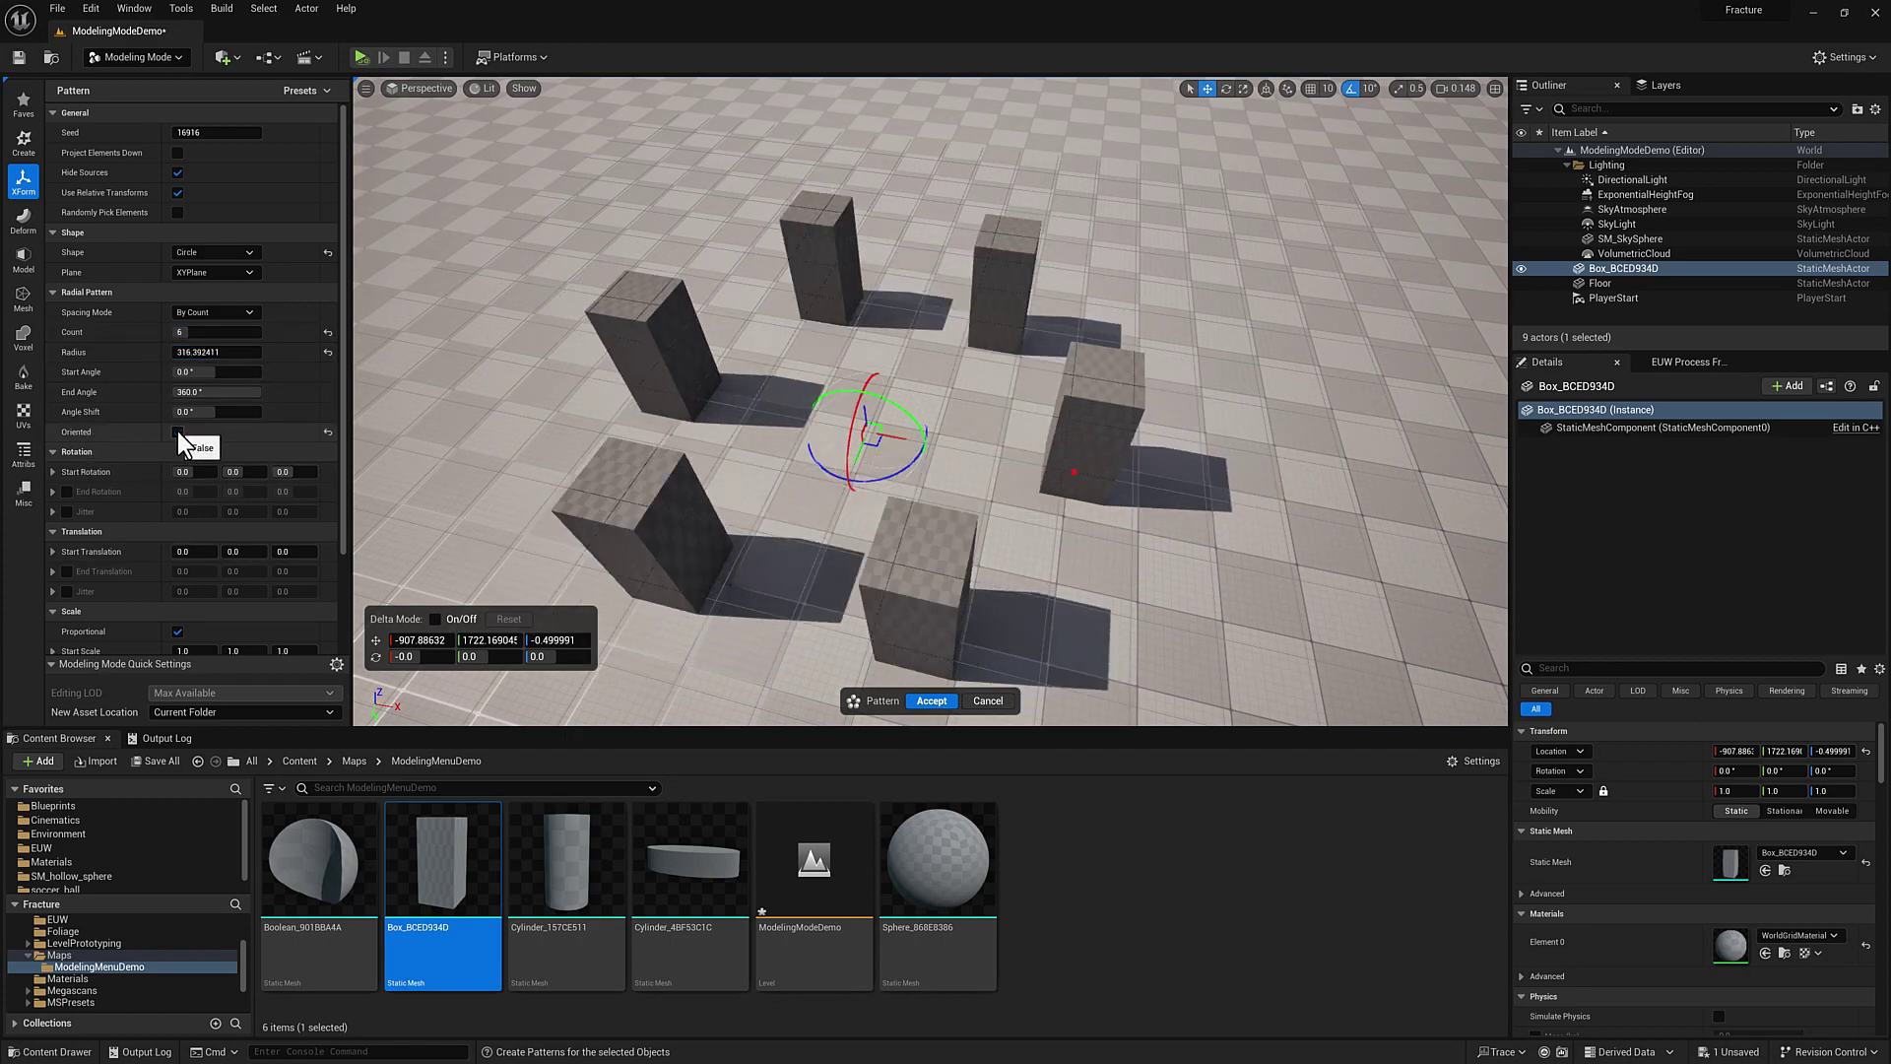
click(177, 431)
click(175, 432)
click(177, 431)
Change the pattern shape to Line and compare the row of boxes with Centered off and on.
click(205, 252)
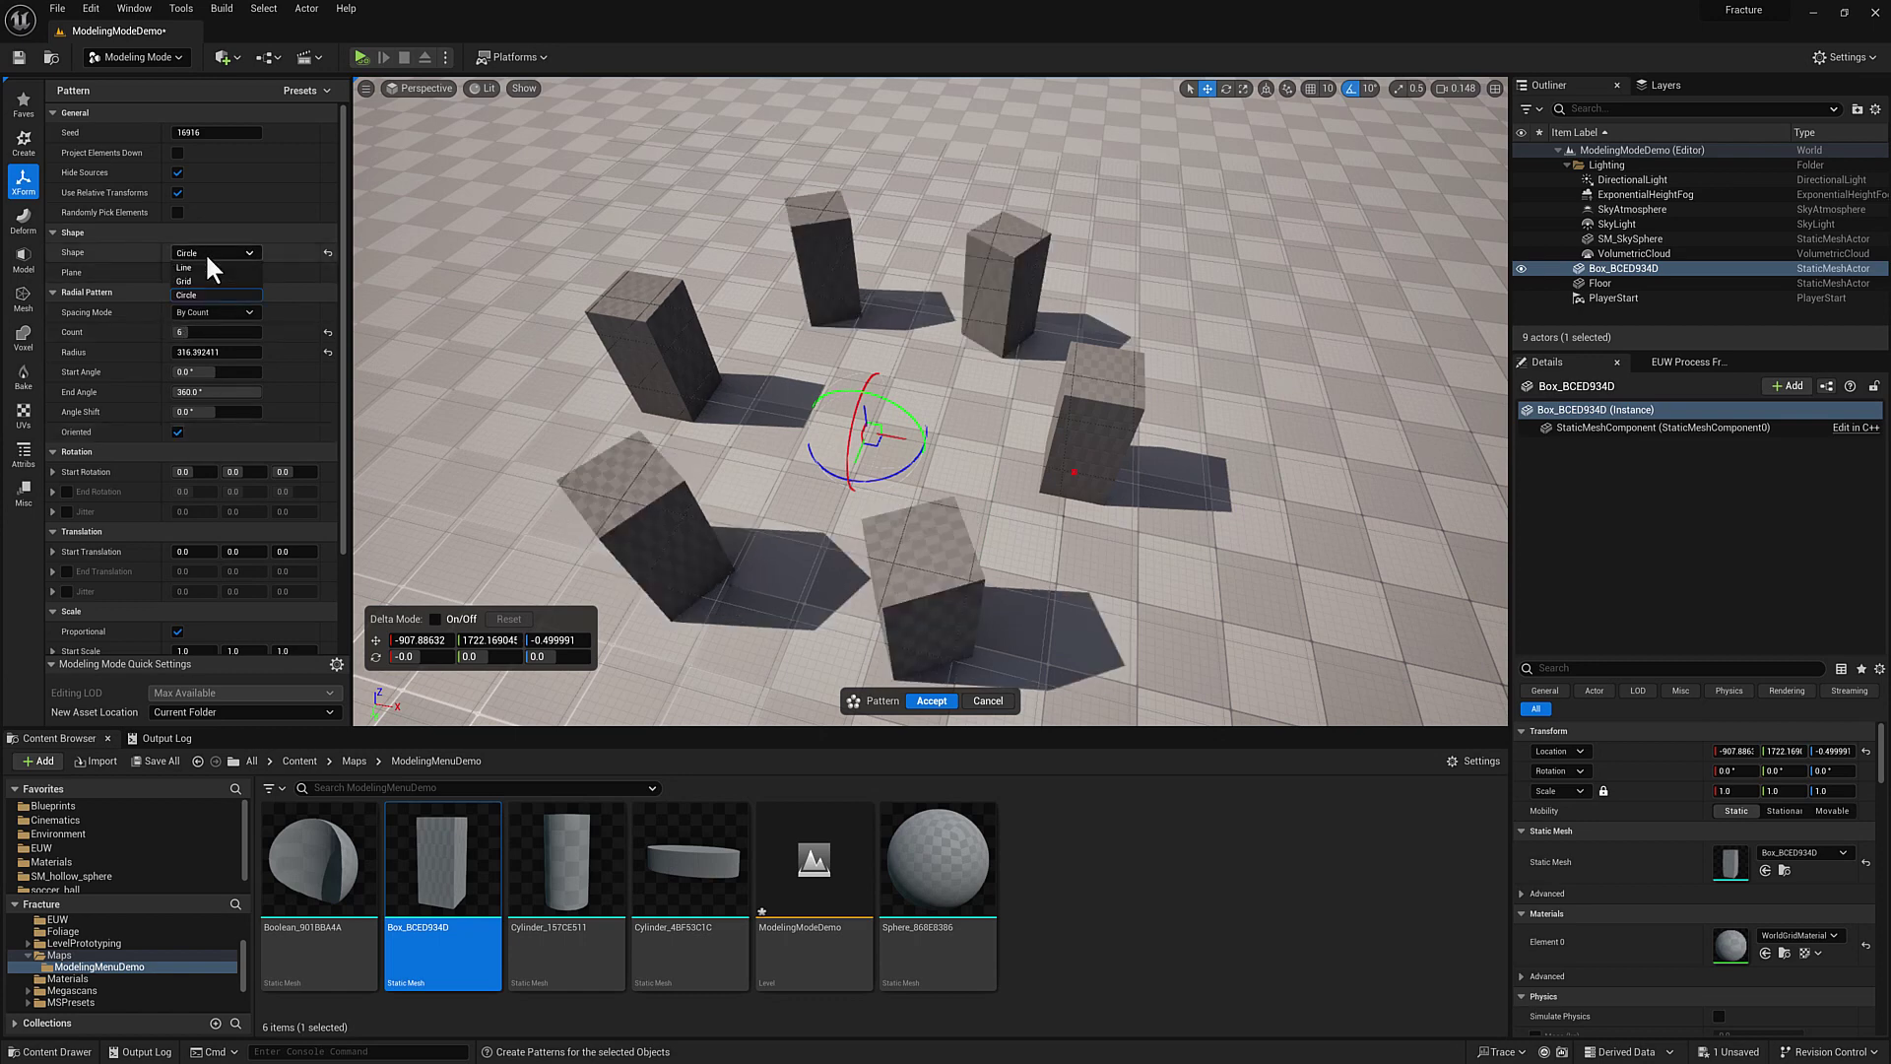
click(199, 268)
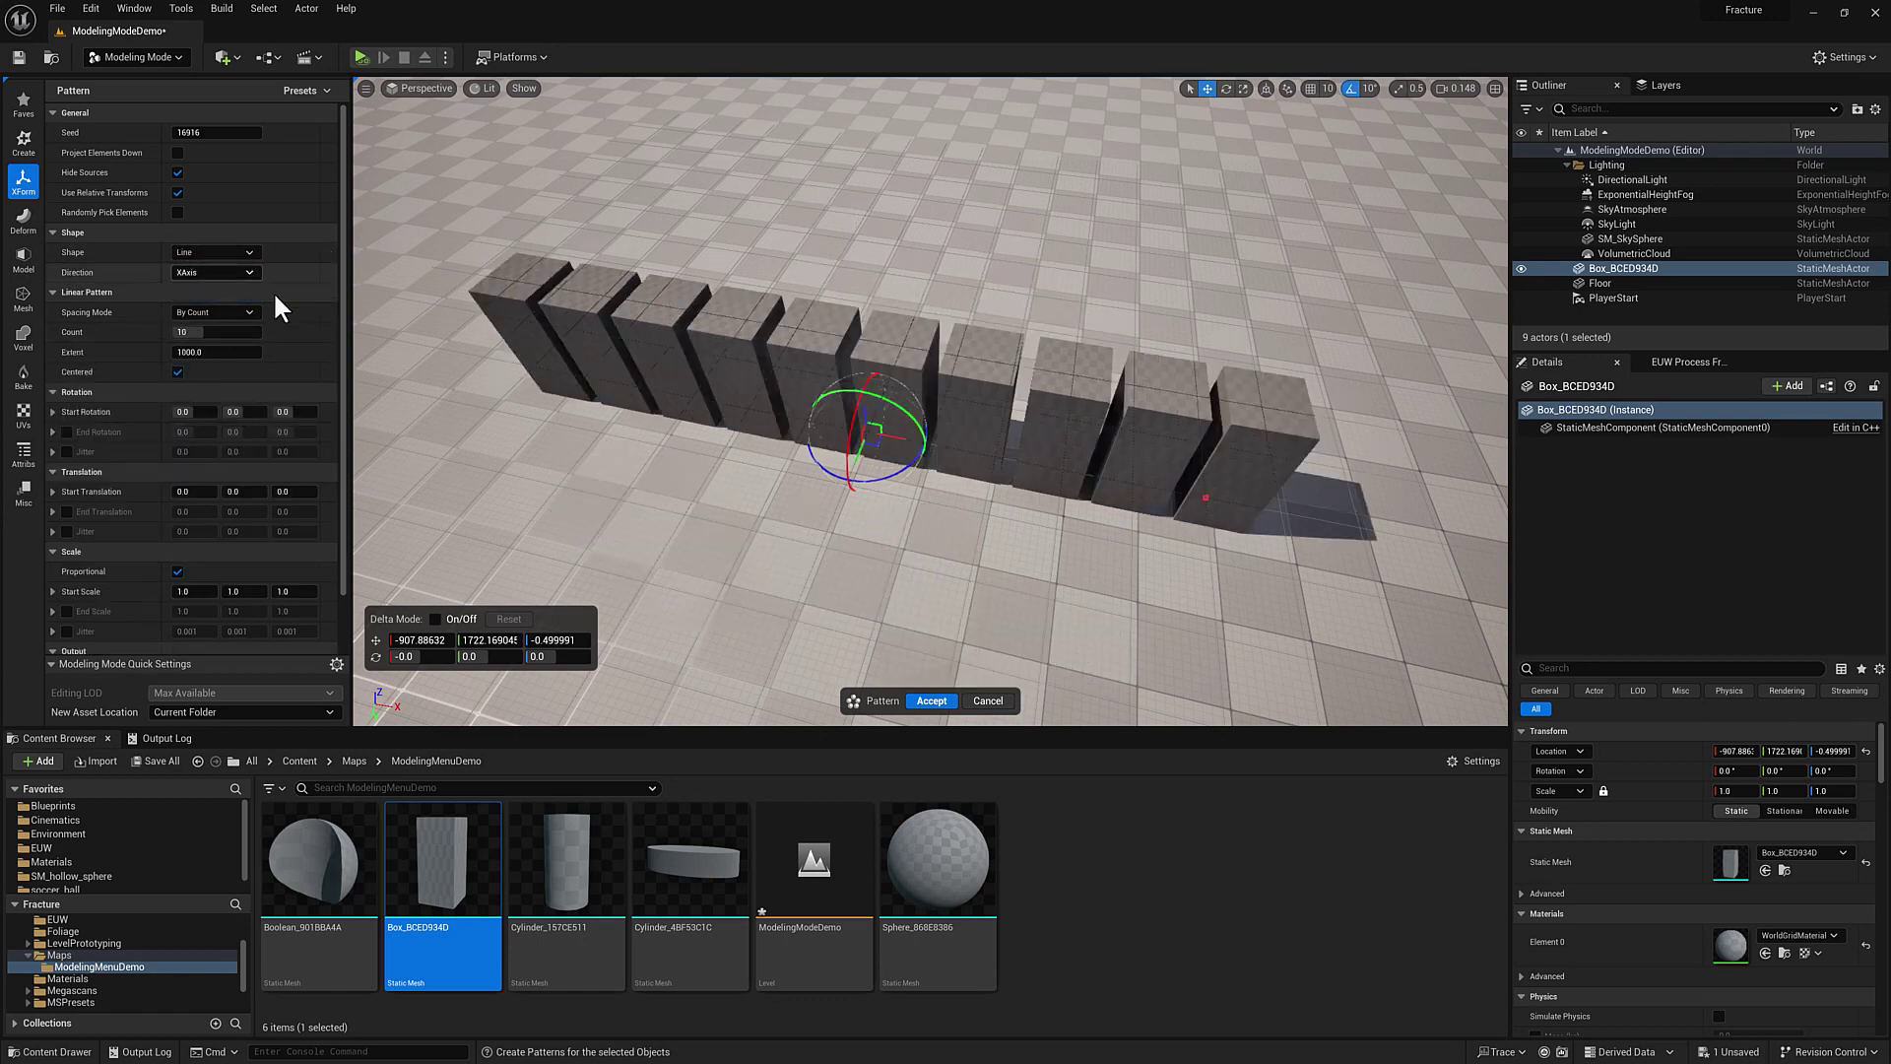
click(176, 373)
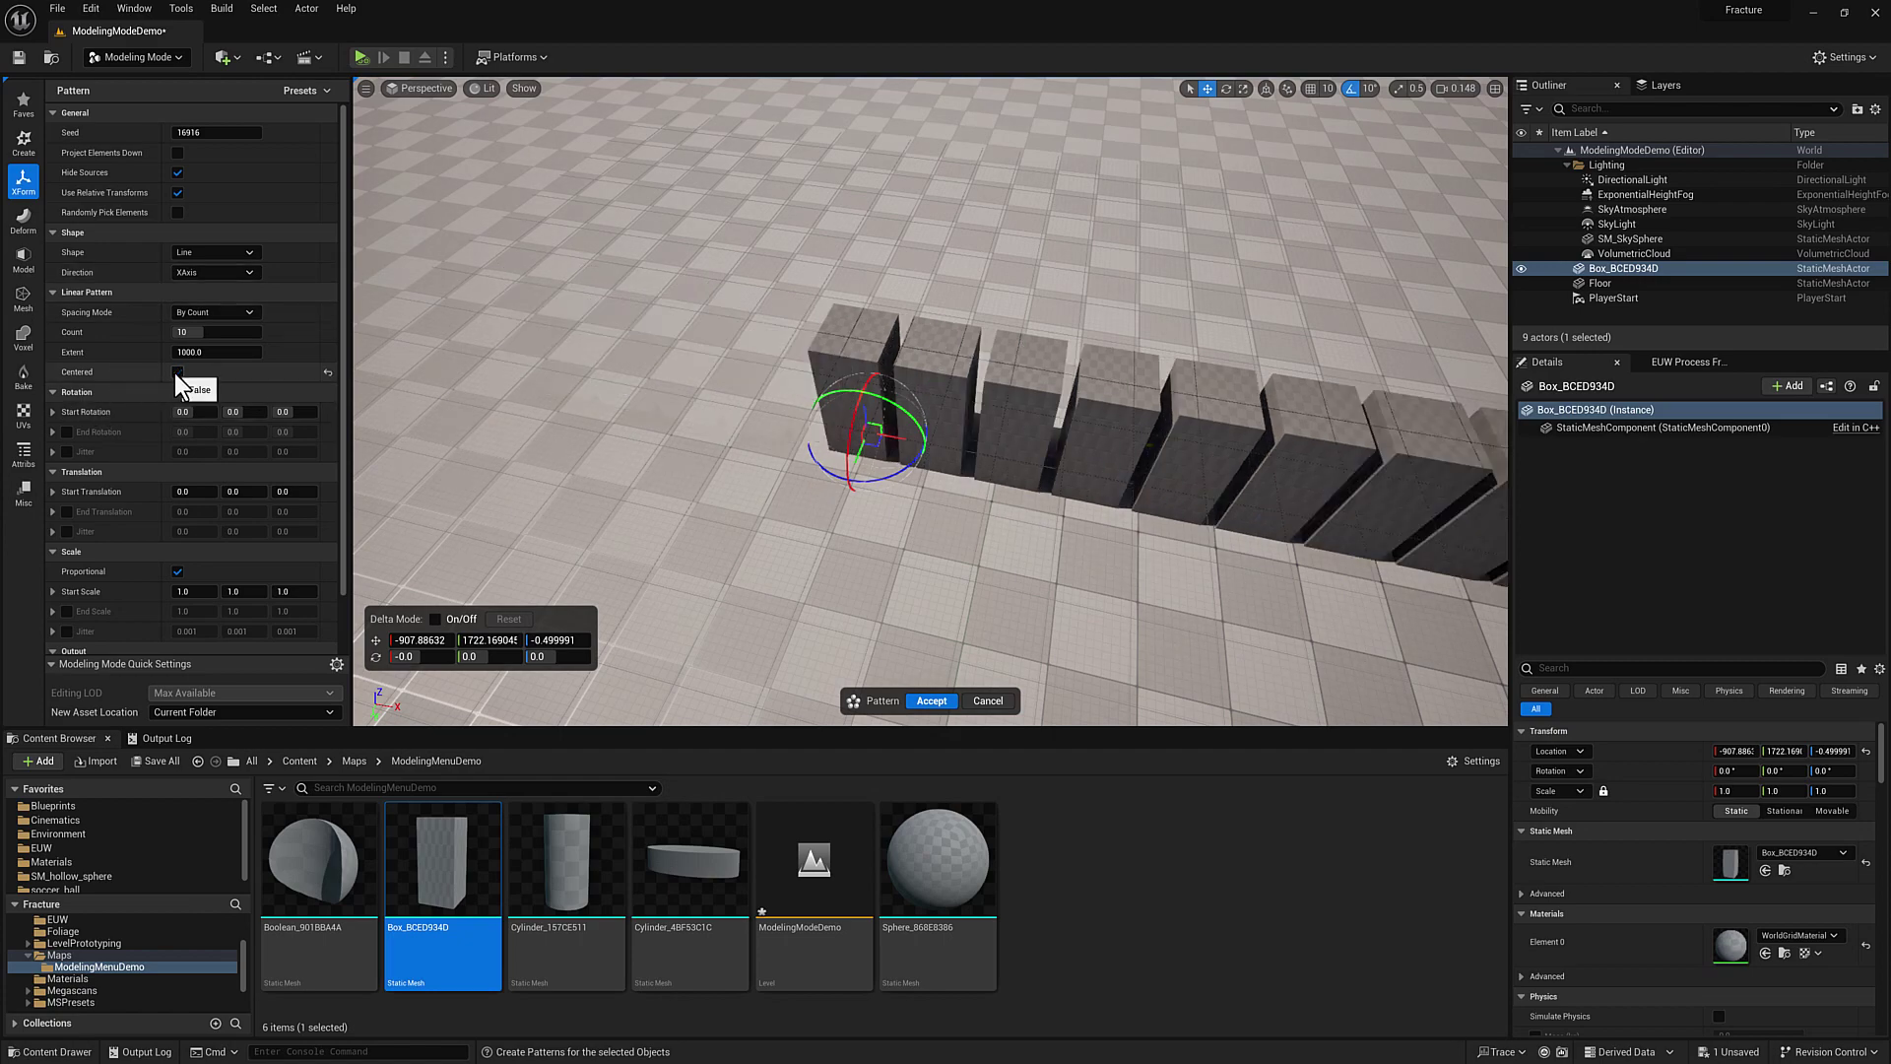
right_drag(890, 401, 933, 391)
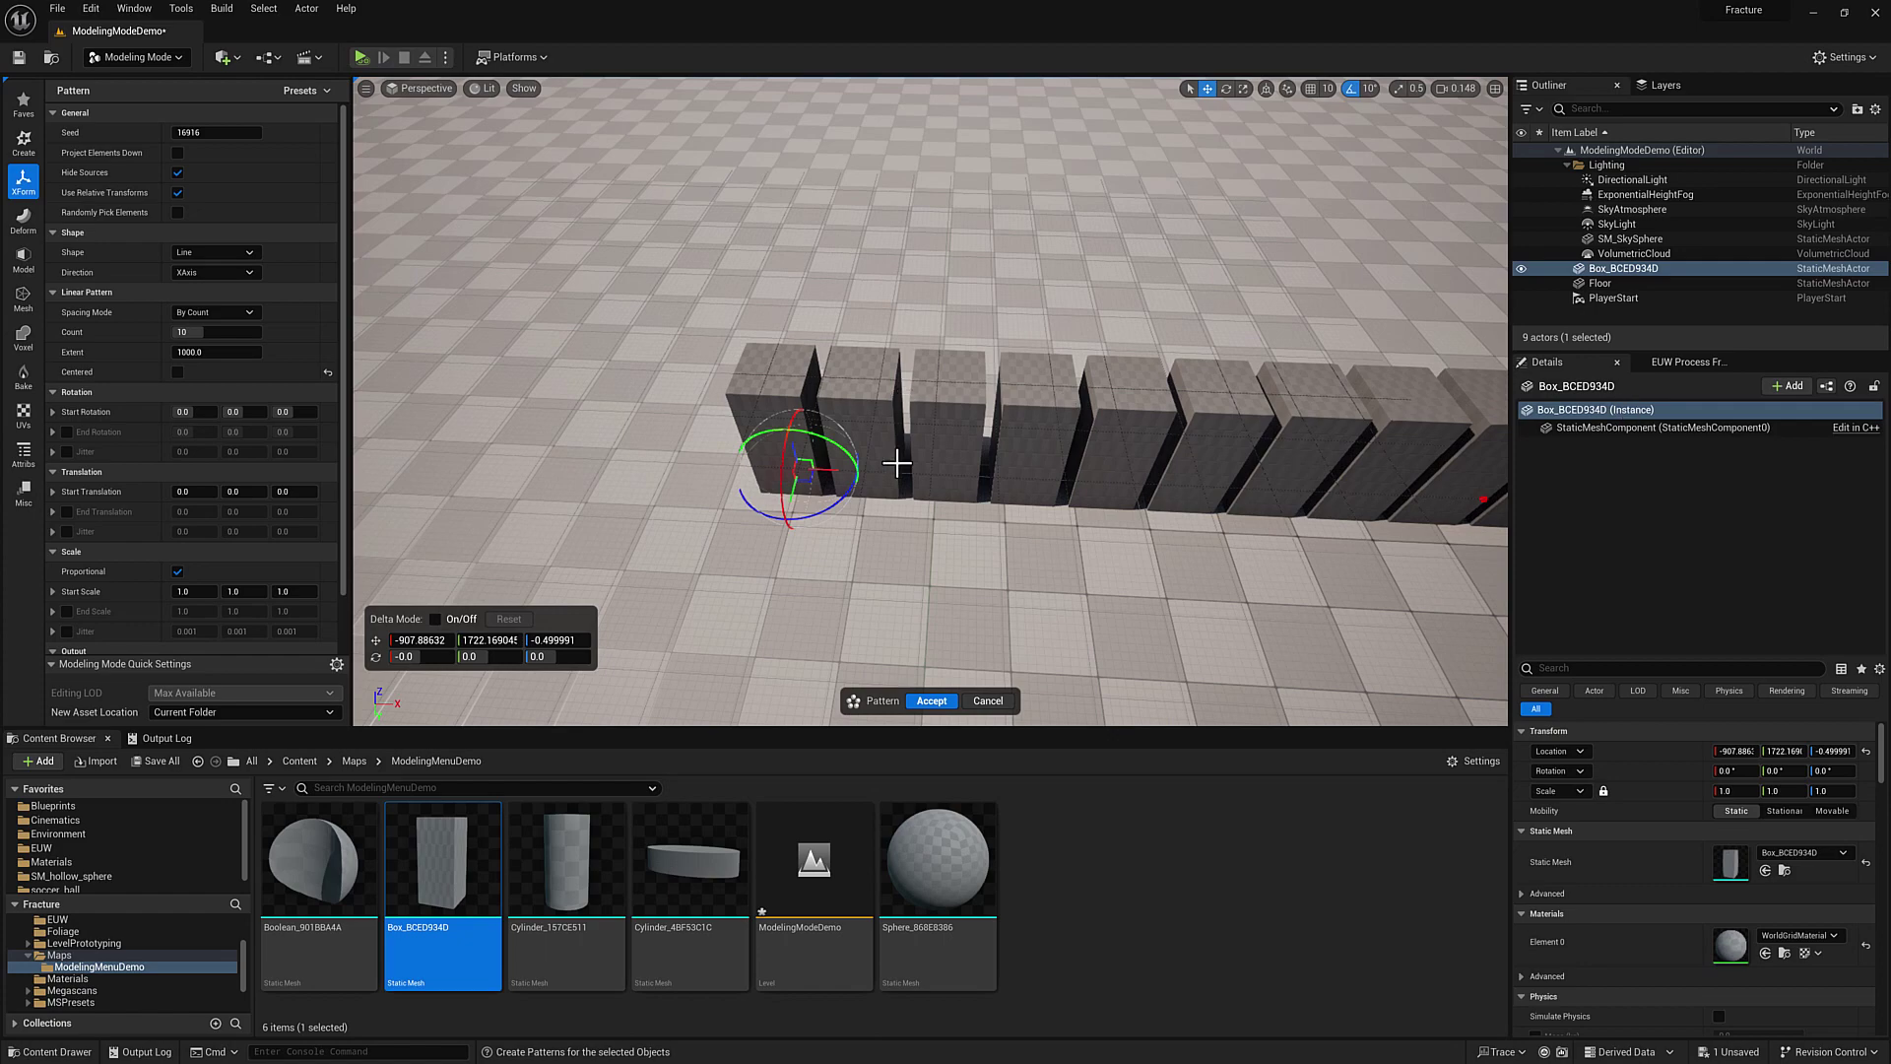
right_drag(796, 454, 843, 454)
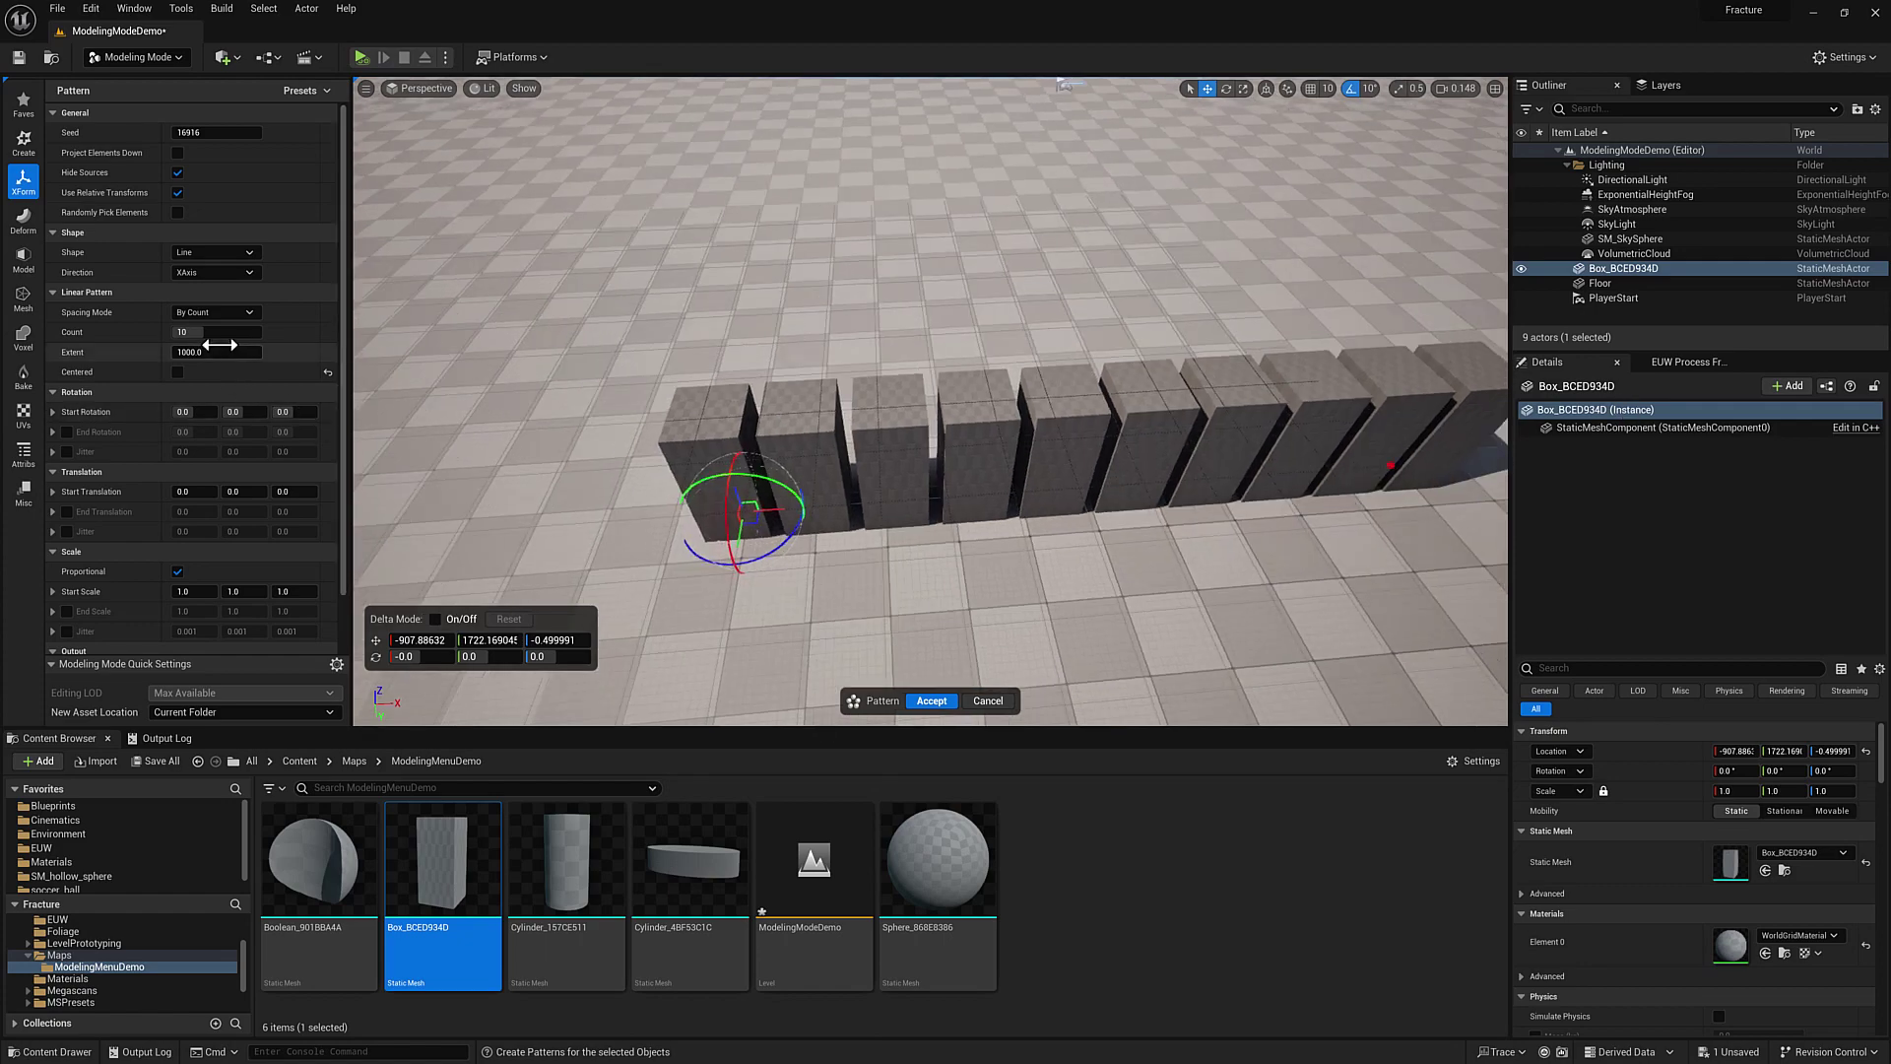
click(176, 372)
right_drag(729, 449, 669, 449)
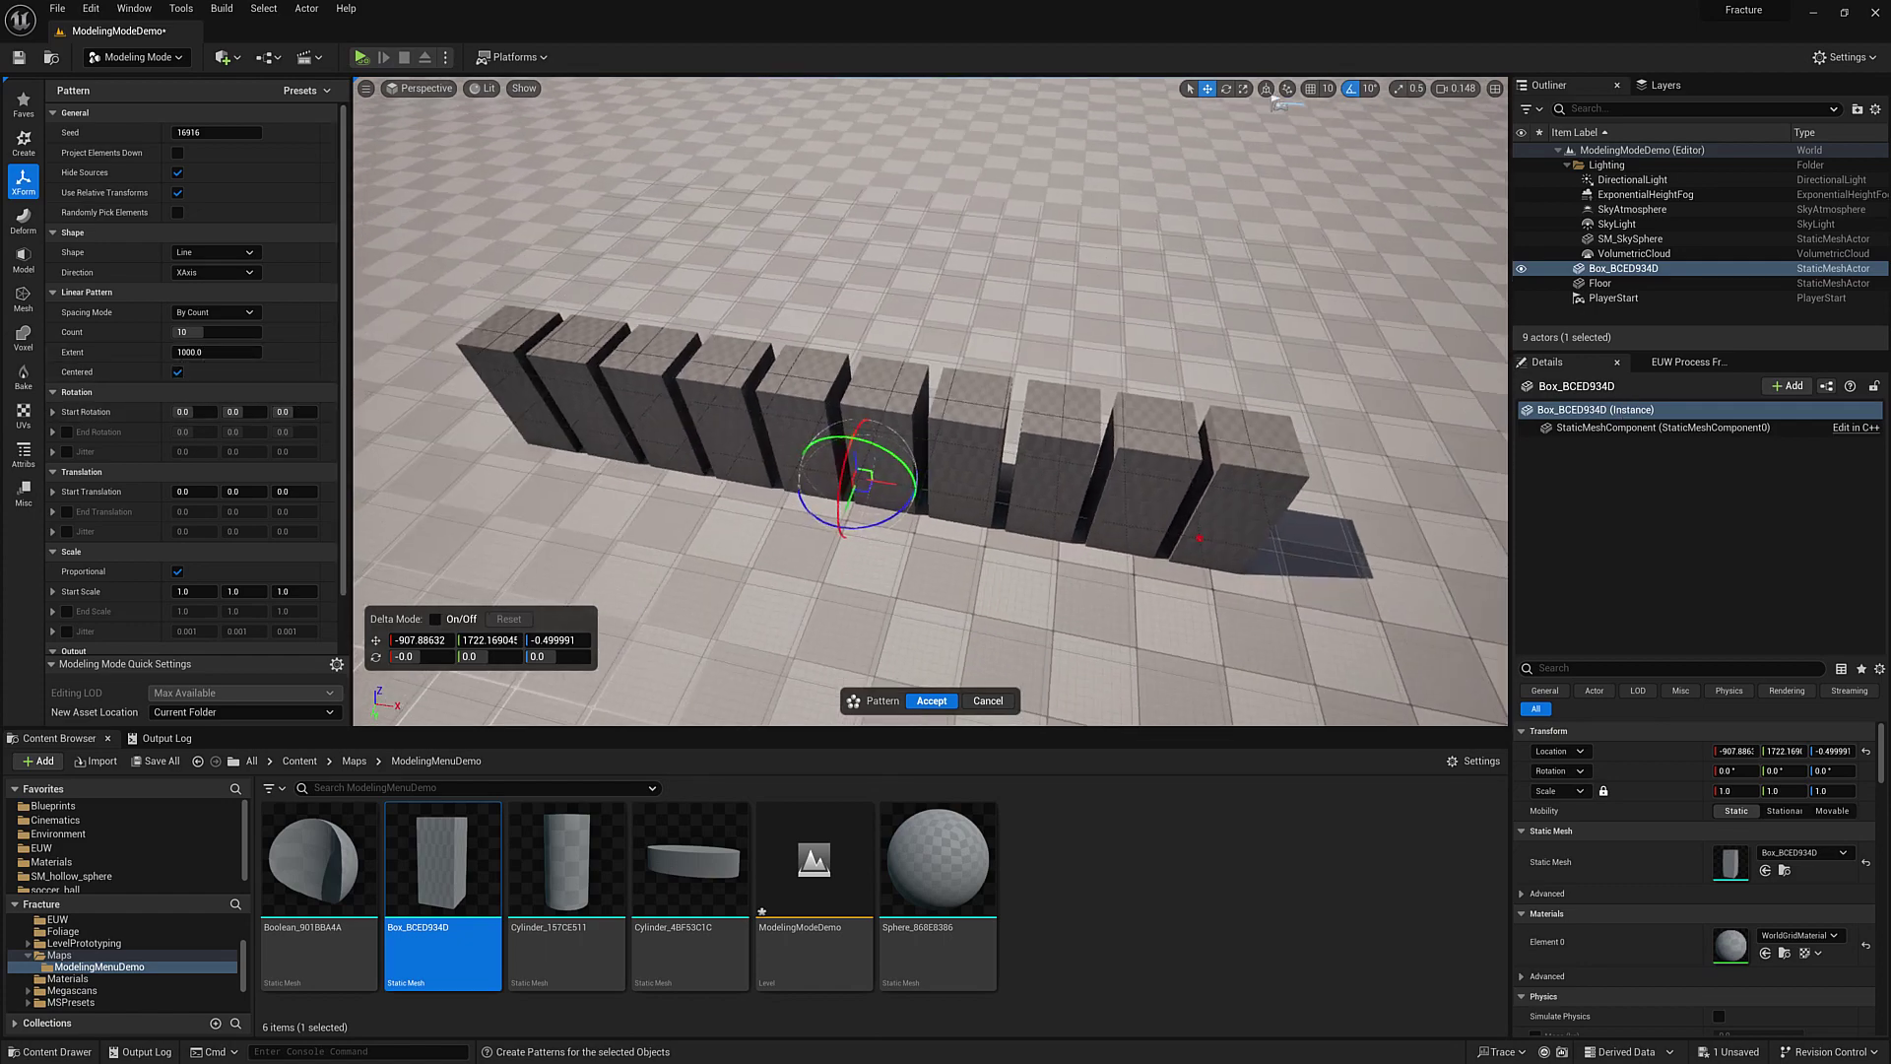
Return the pattern shape to Circle and try its plane as XZPlane and YZPlane.
click(205, 271)
click(199, 252)
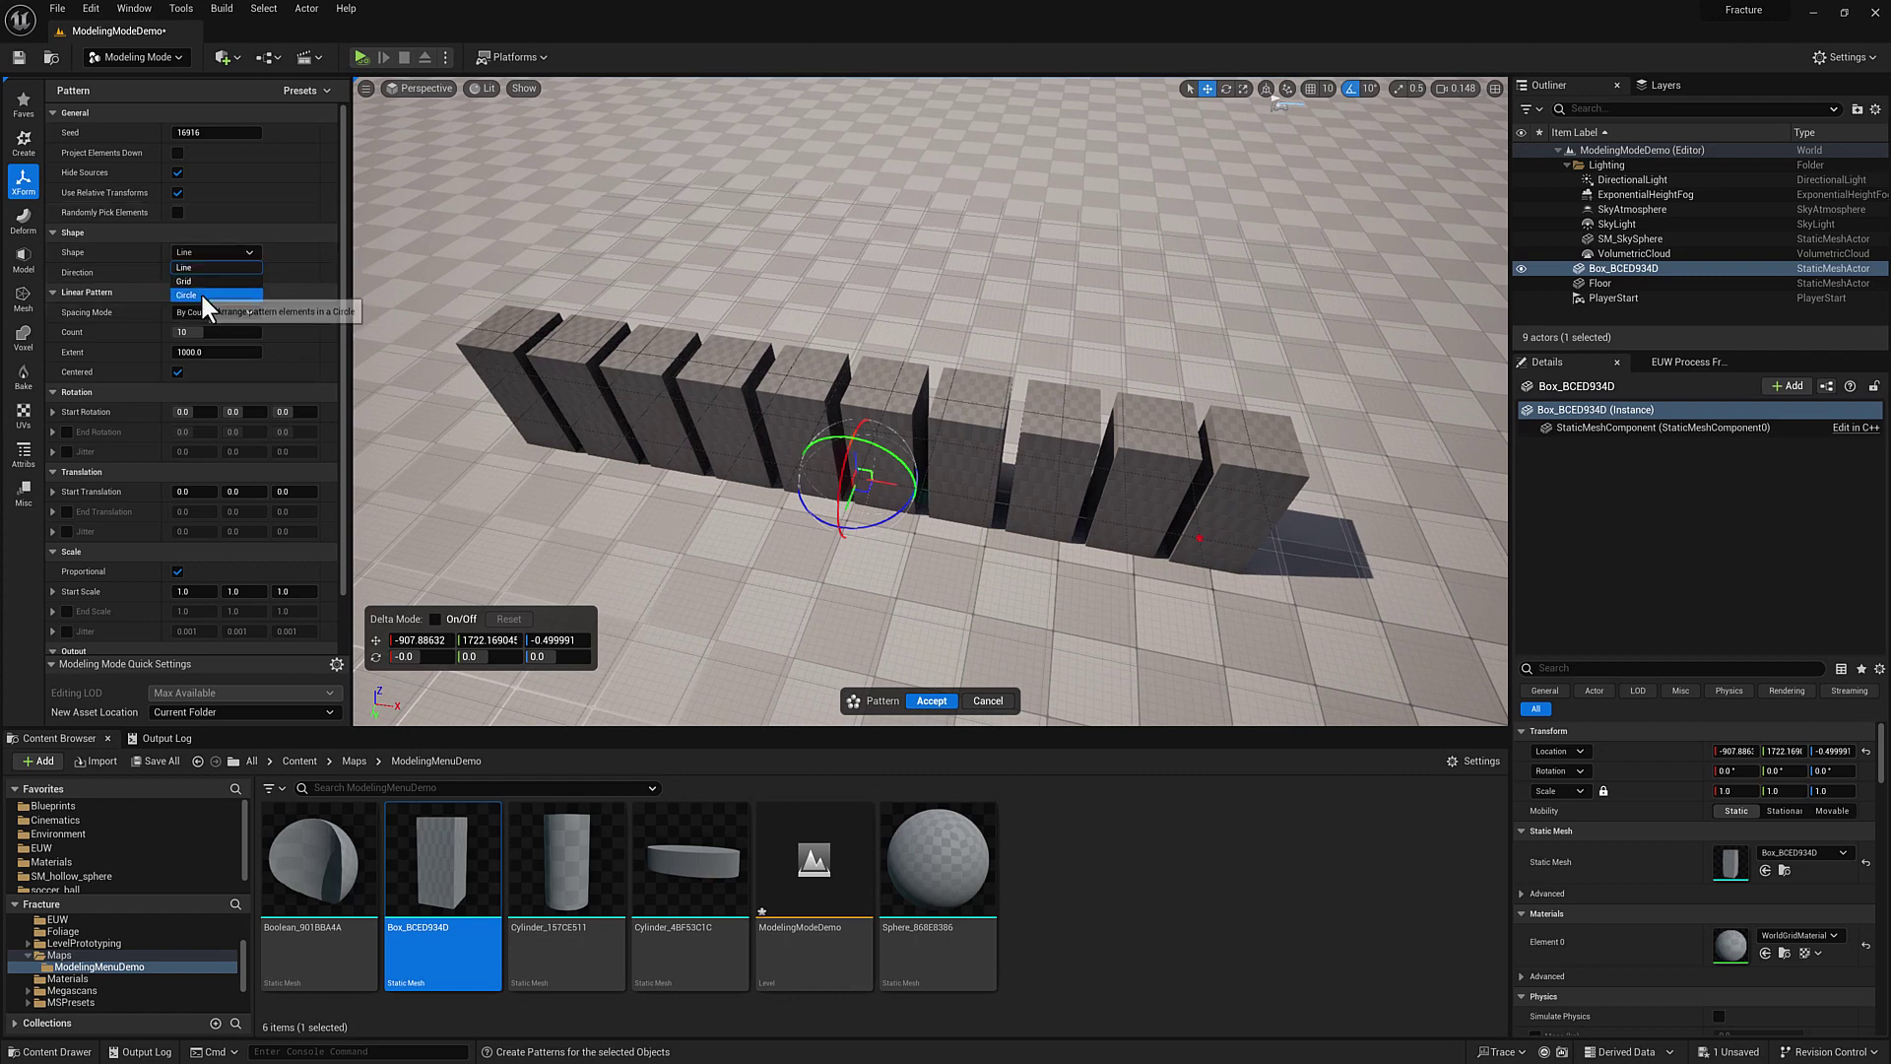
click(201, 296)
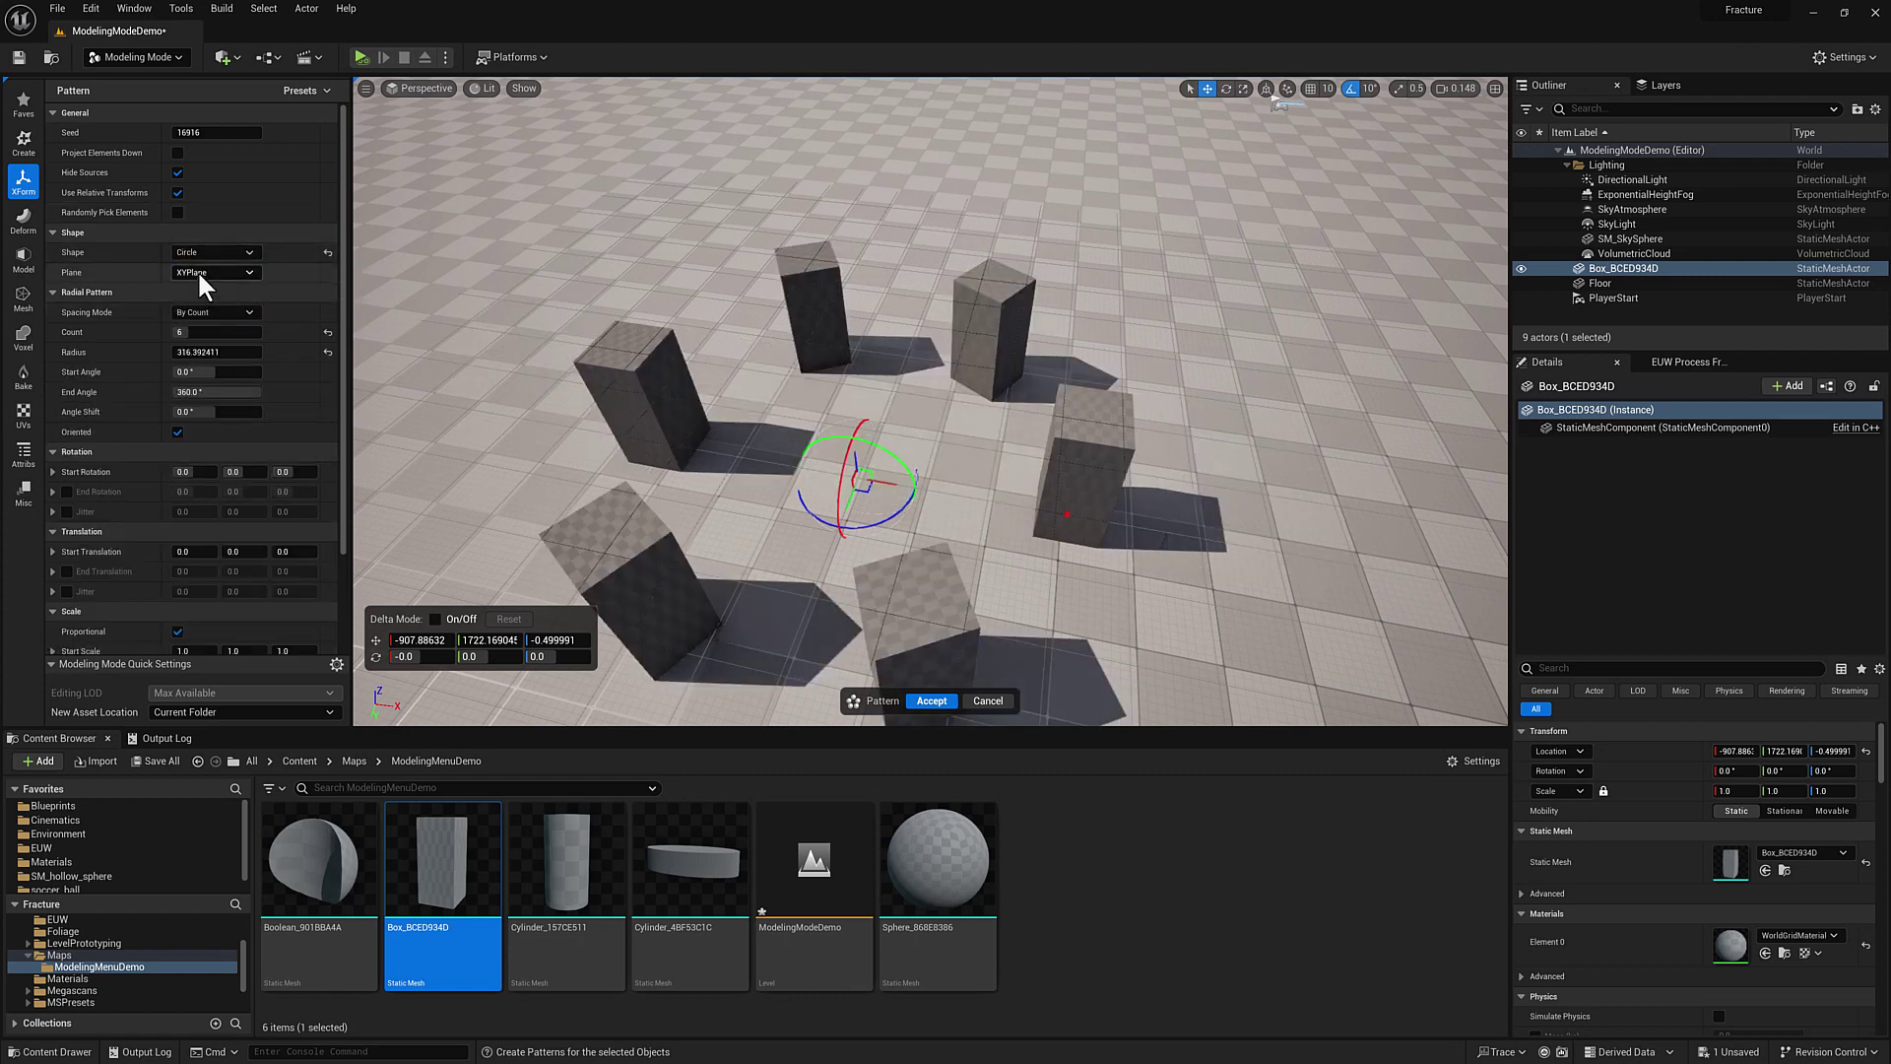
click(199, 273)
click(203, 299)
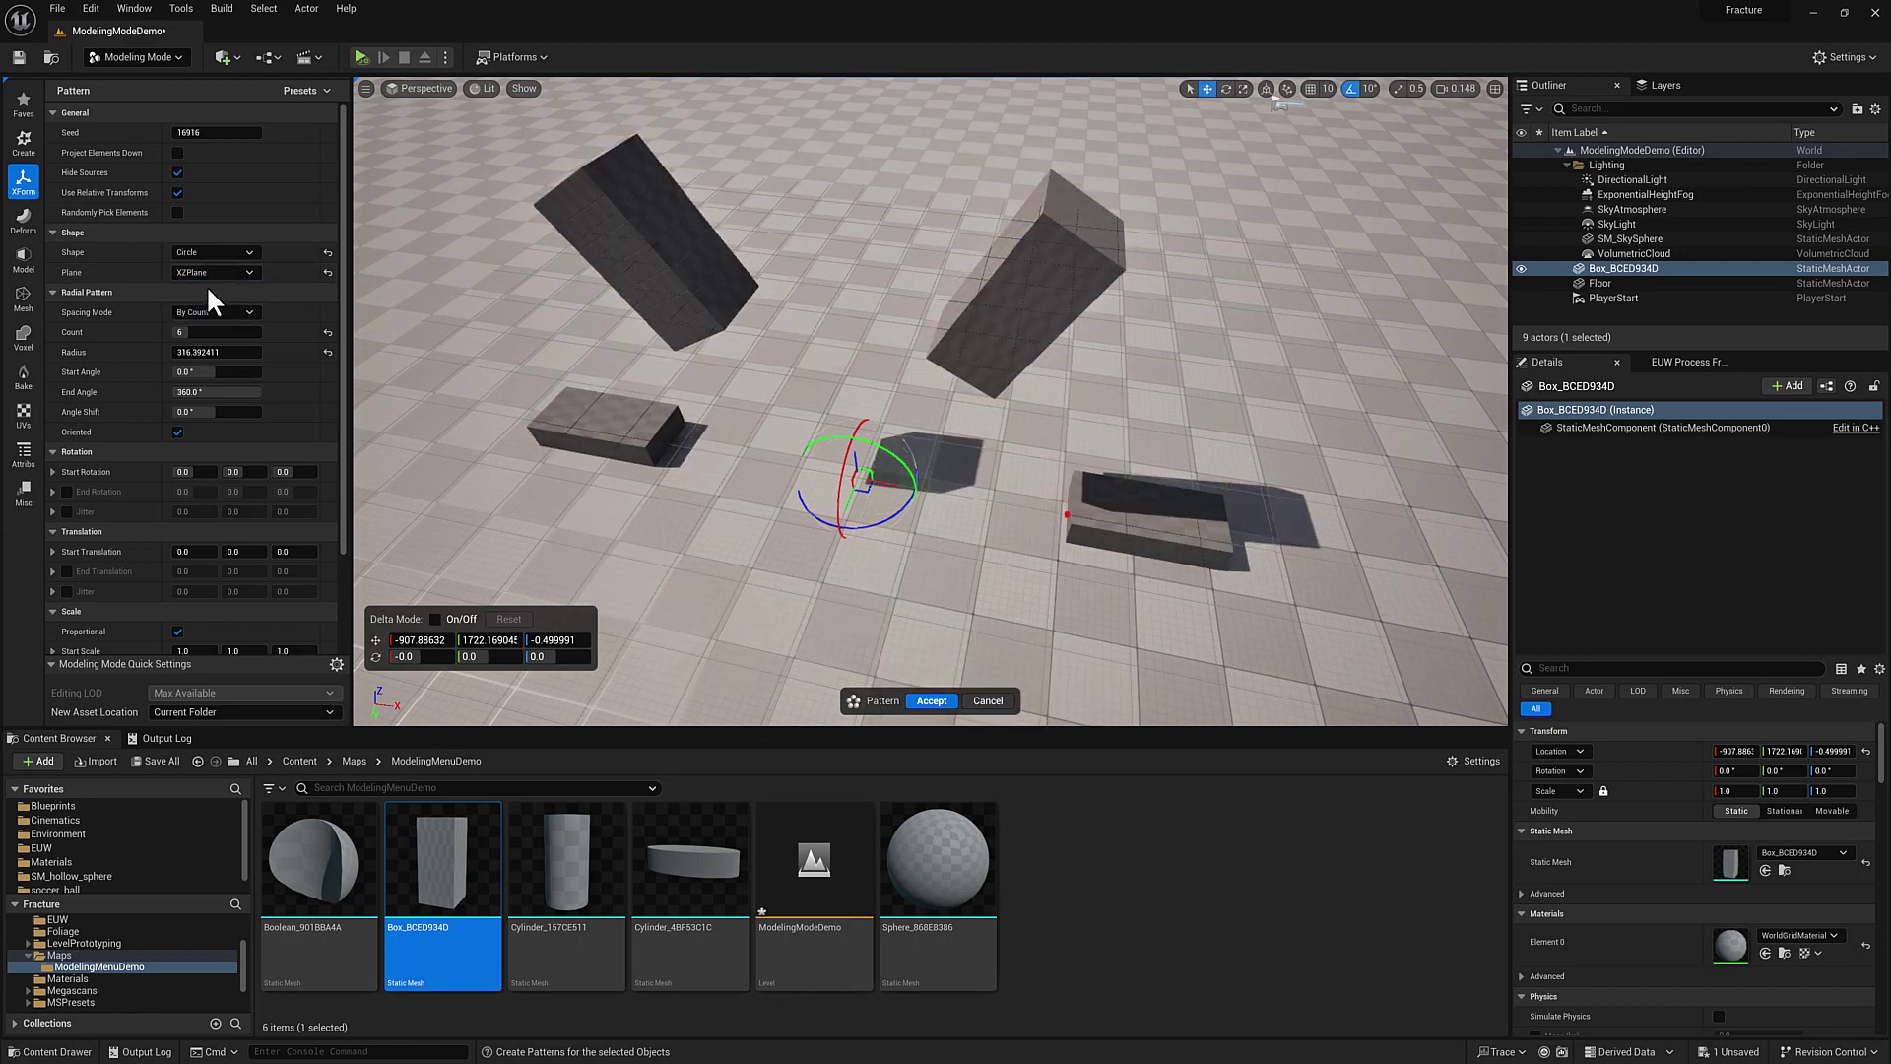
click(211, 274)
click(203, 311)
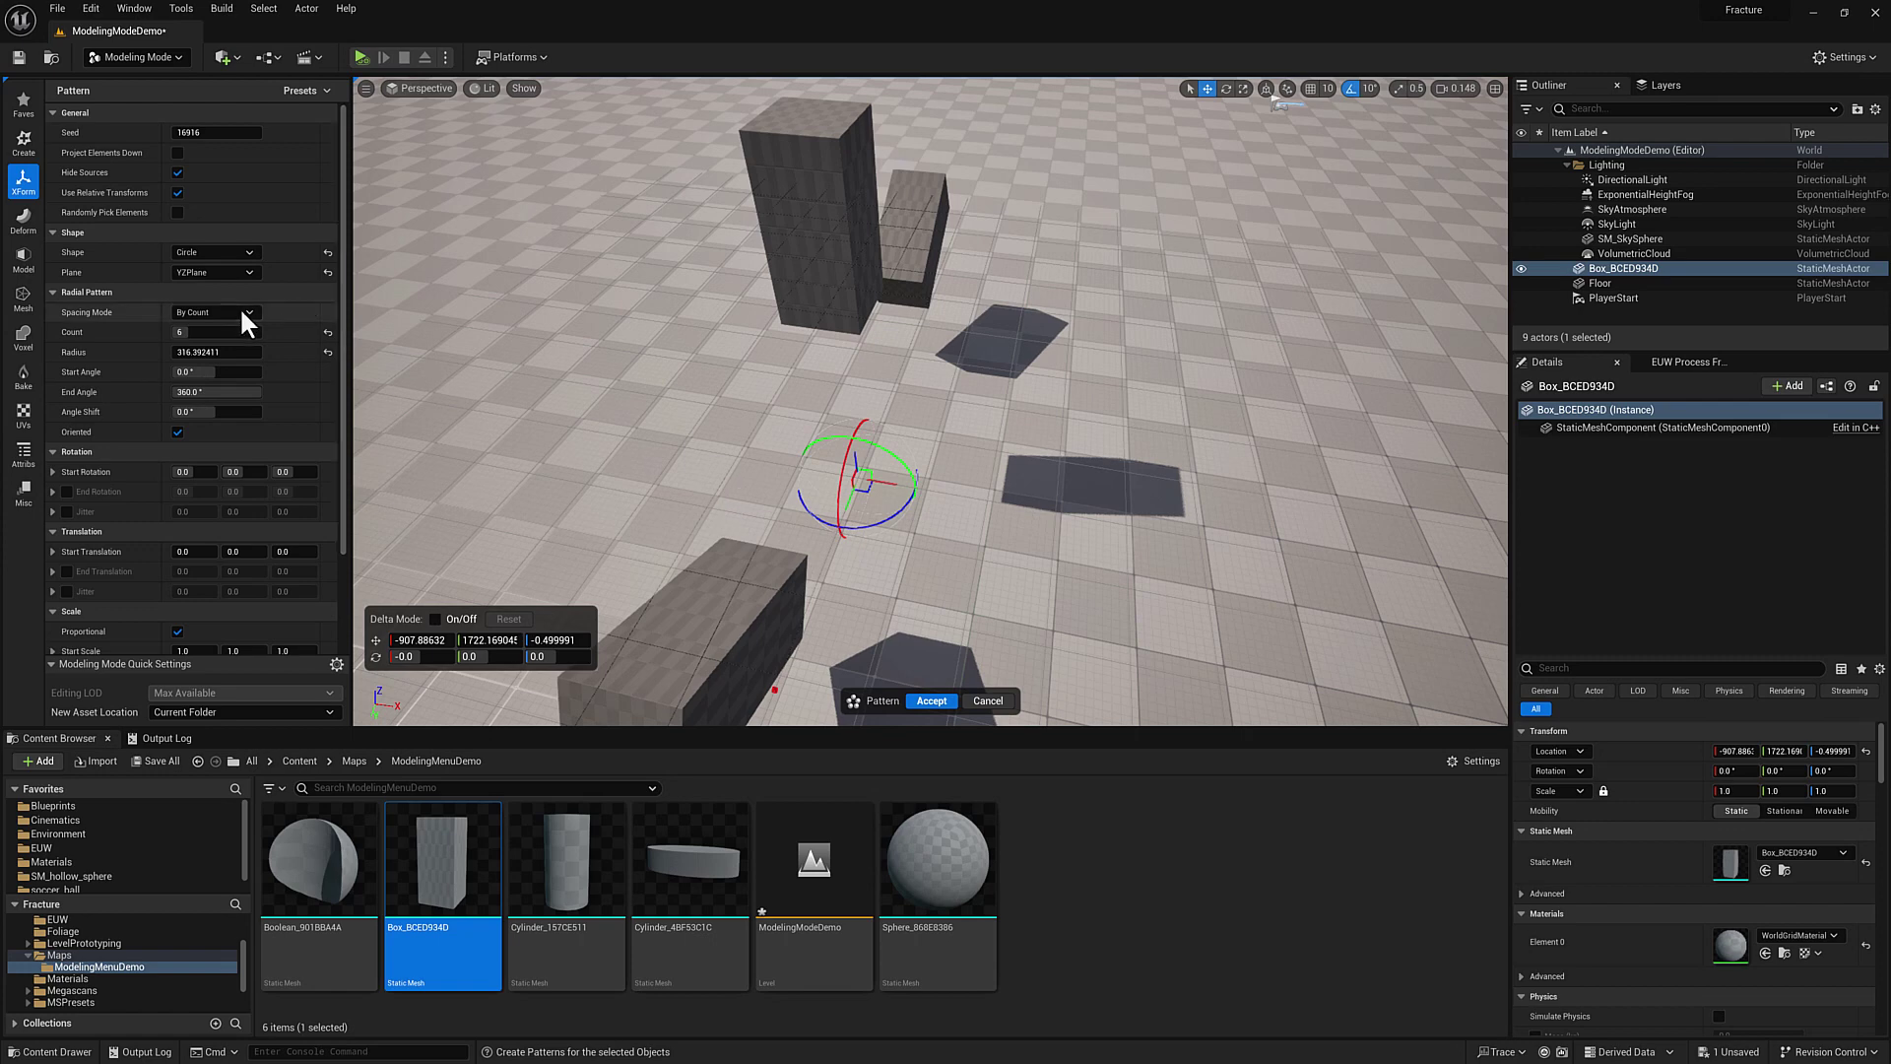
Reset the pattern's radius to 250, count to 10 and plane to XYPlane, and accept the circular pattern.
click(328, 351)
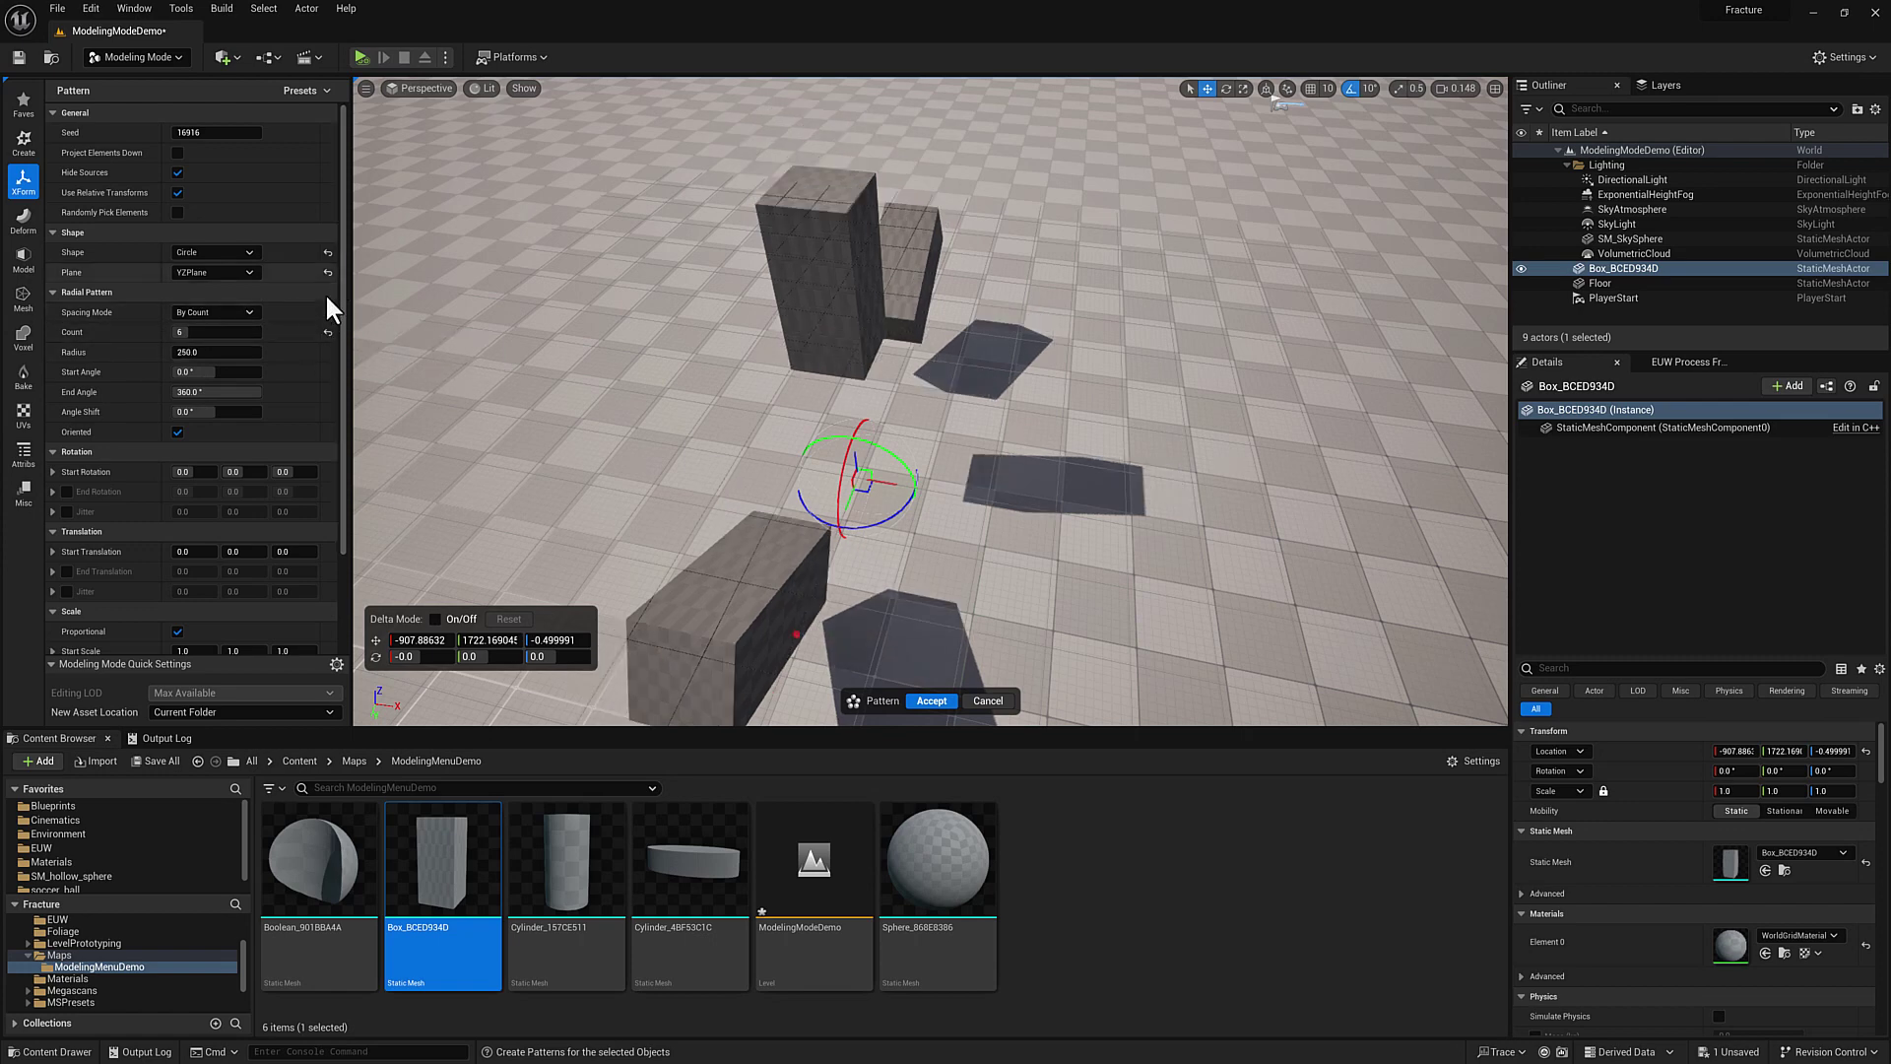
click(328, 332)
click(328, 272)
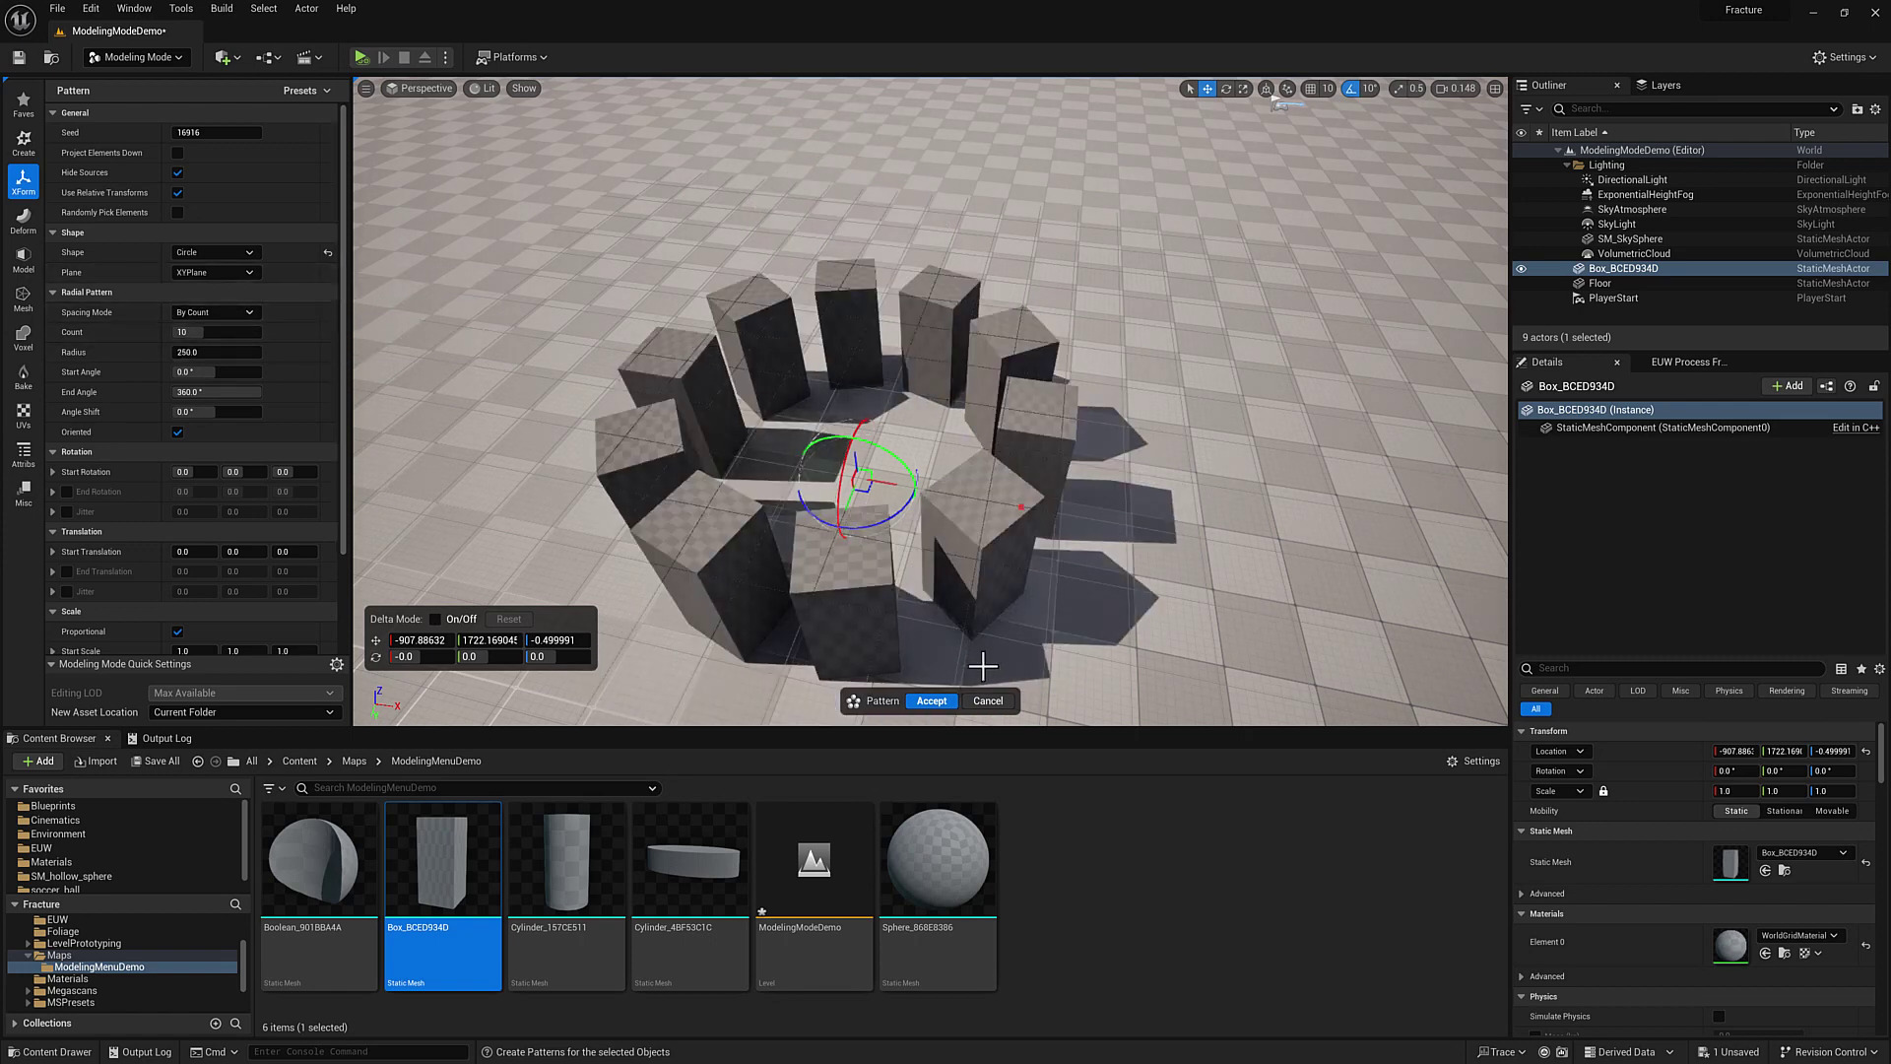
click(932, 701)
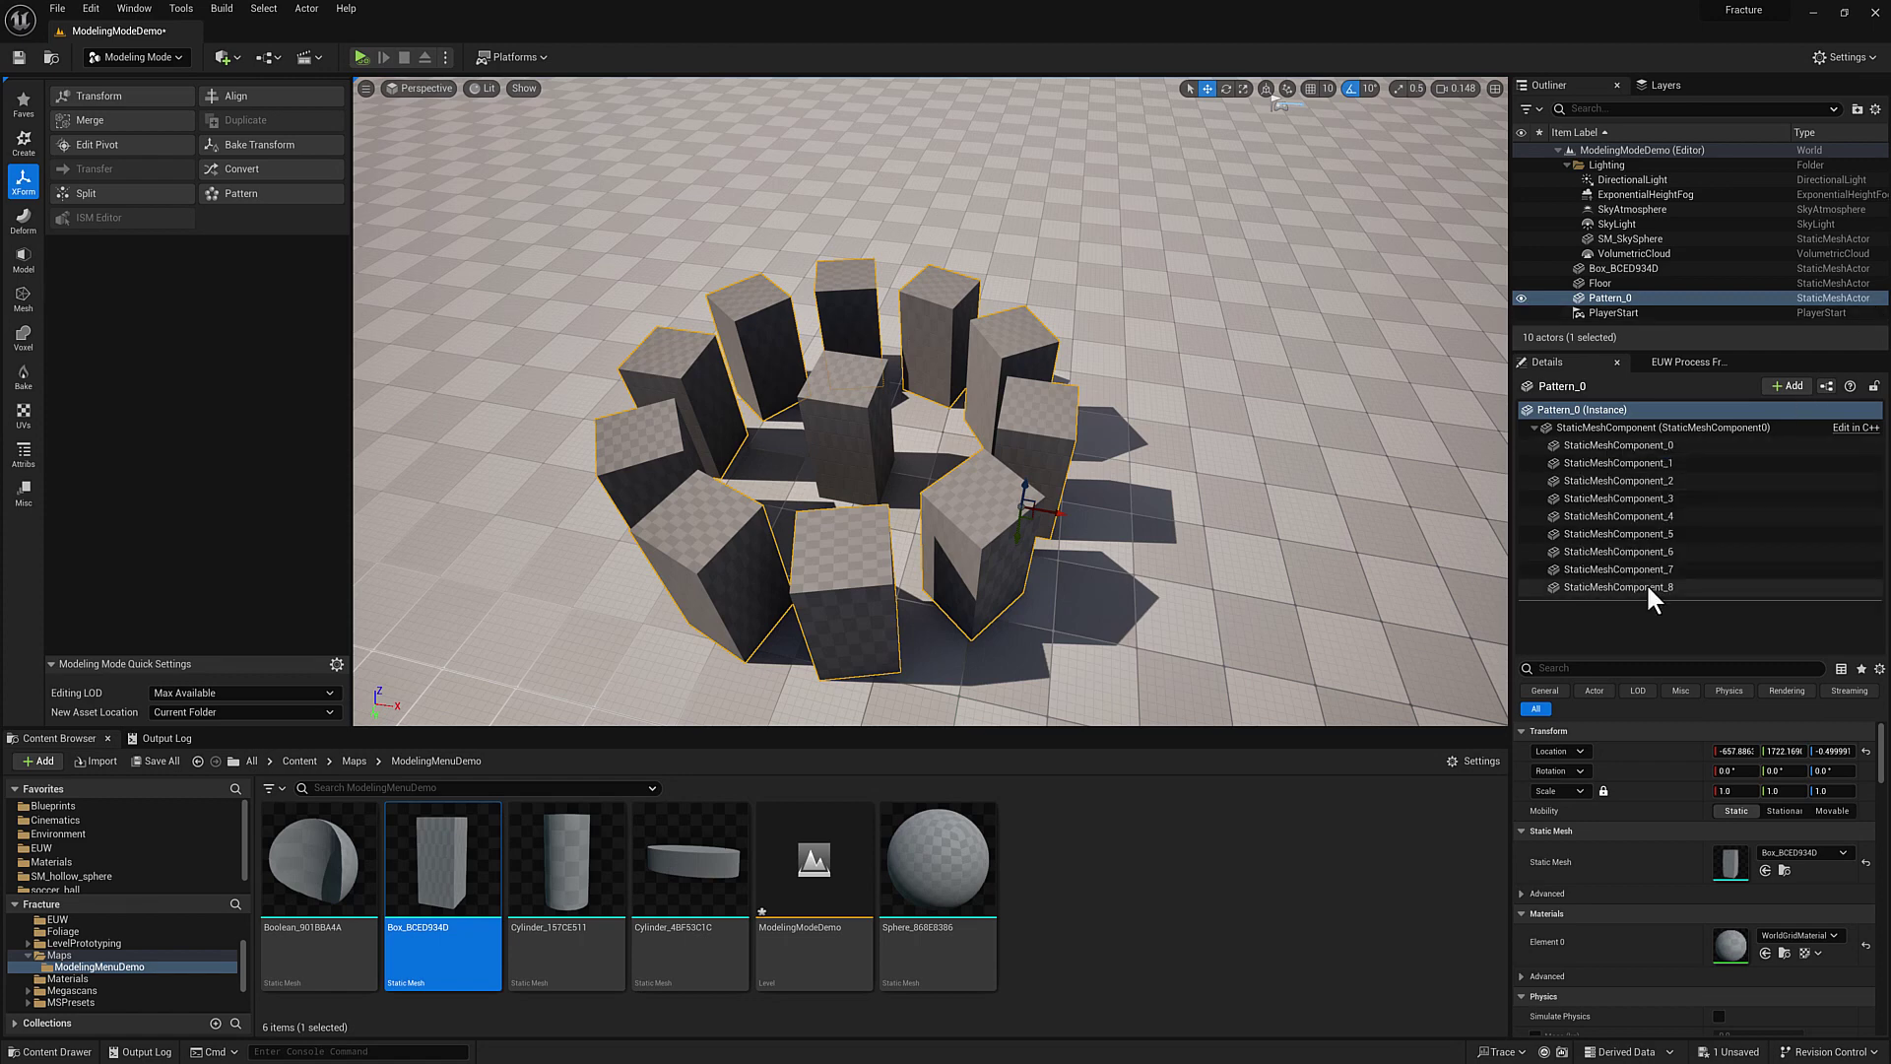
Replace the static mesh of StaticMeshComponent_0 in the pattern with the sphere asset, and reselect the whole pattern actor.
click(1656, 446)
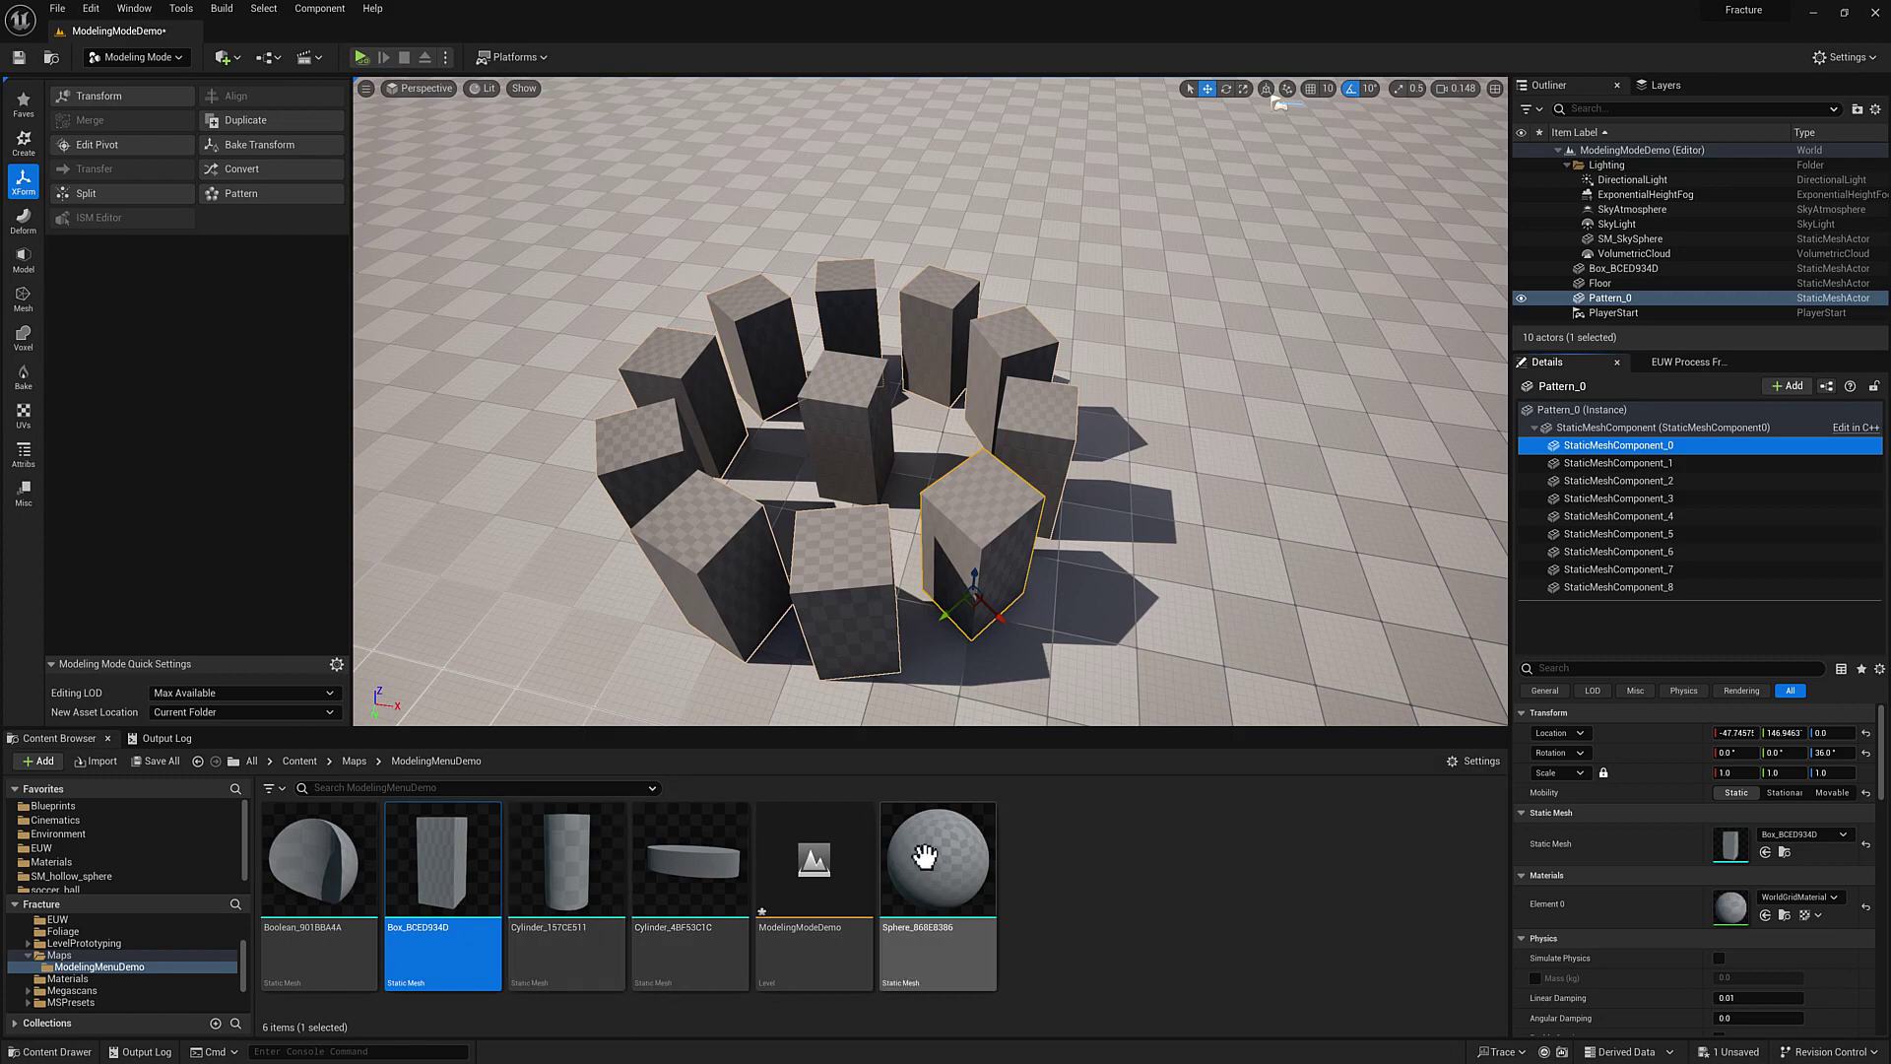
click(918, 865)
click(1765, 852)
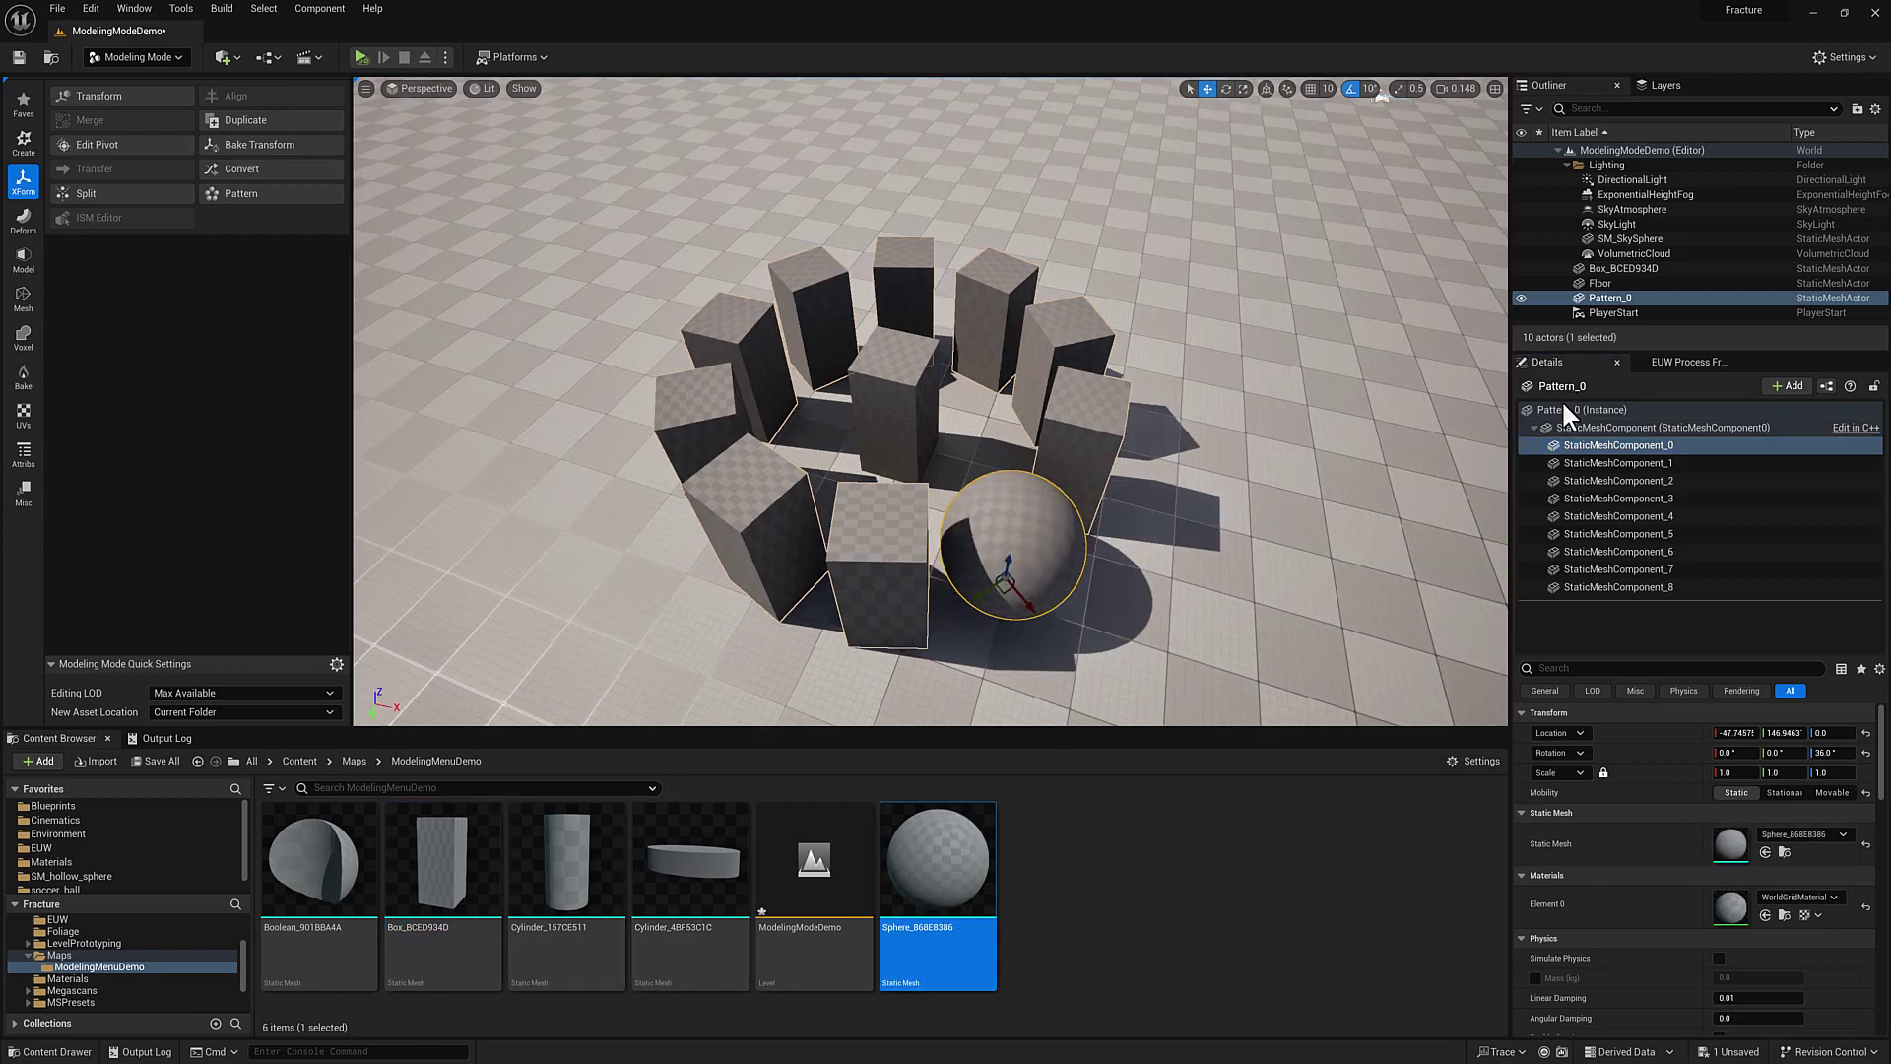
click(1576, 409)
right_drag(1179, 401, 1164, 355)
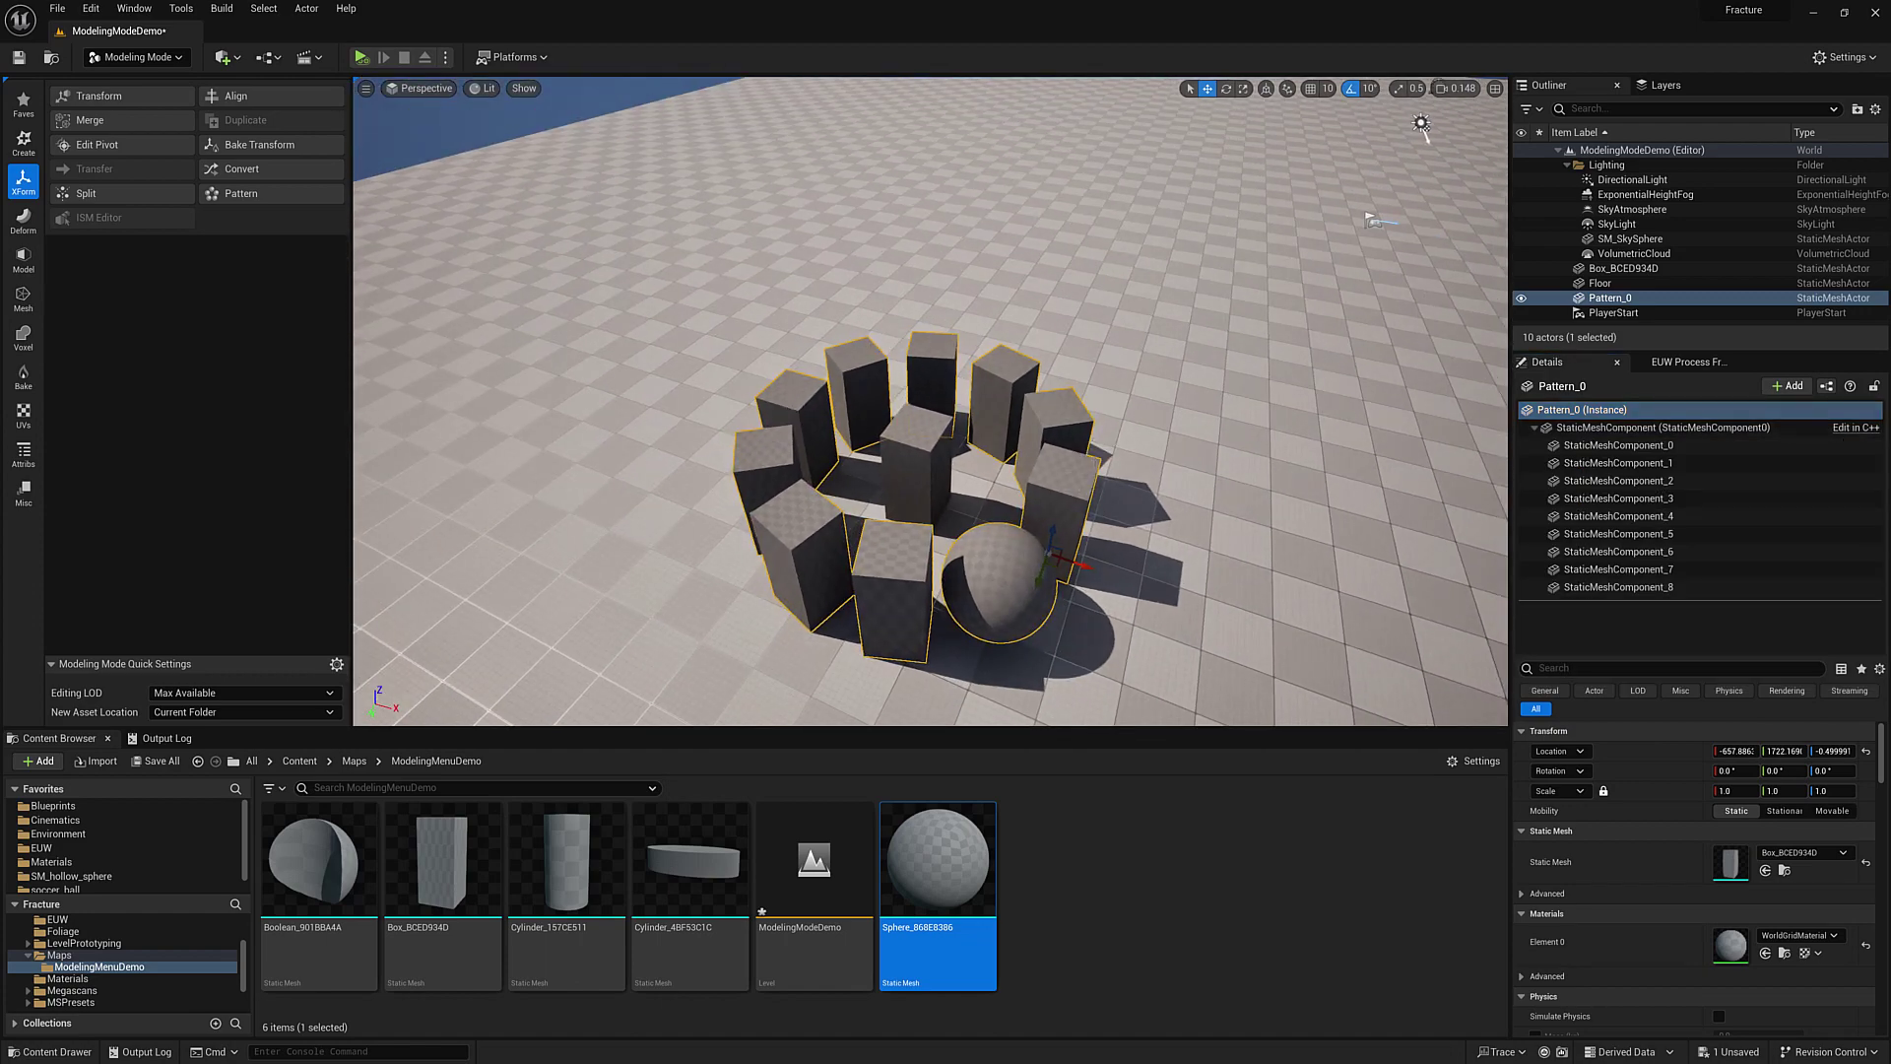
right_drag(1093, 456, 1094, 456)
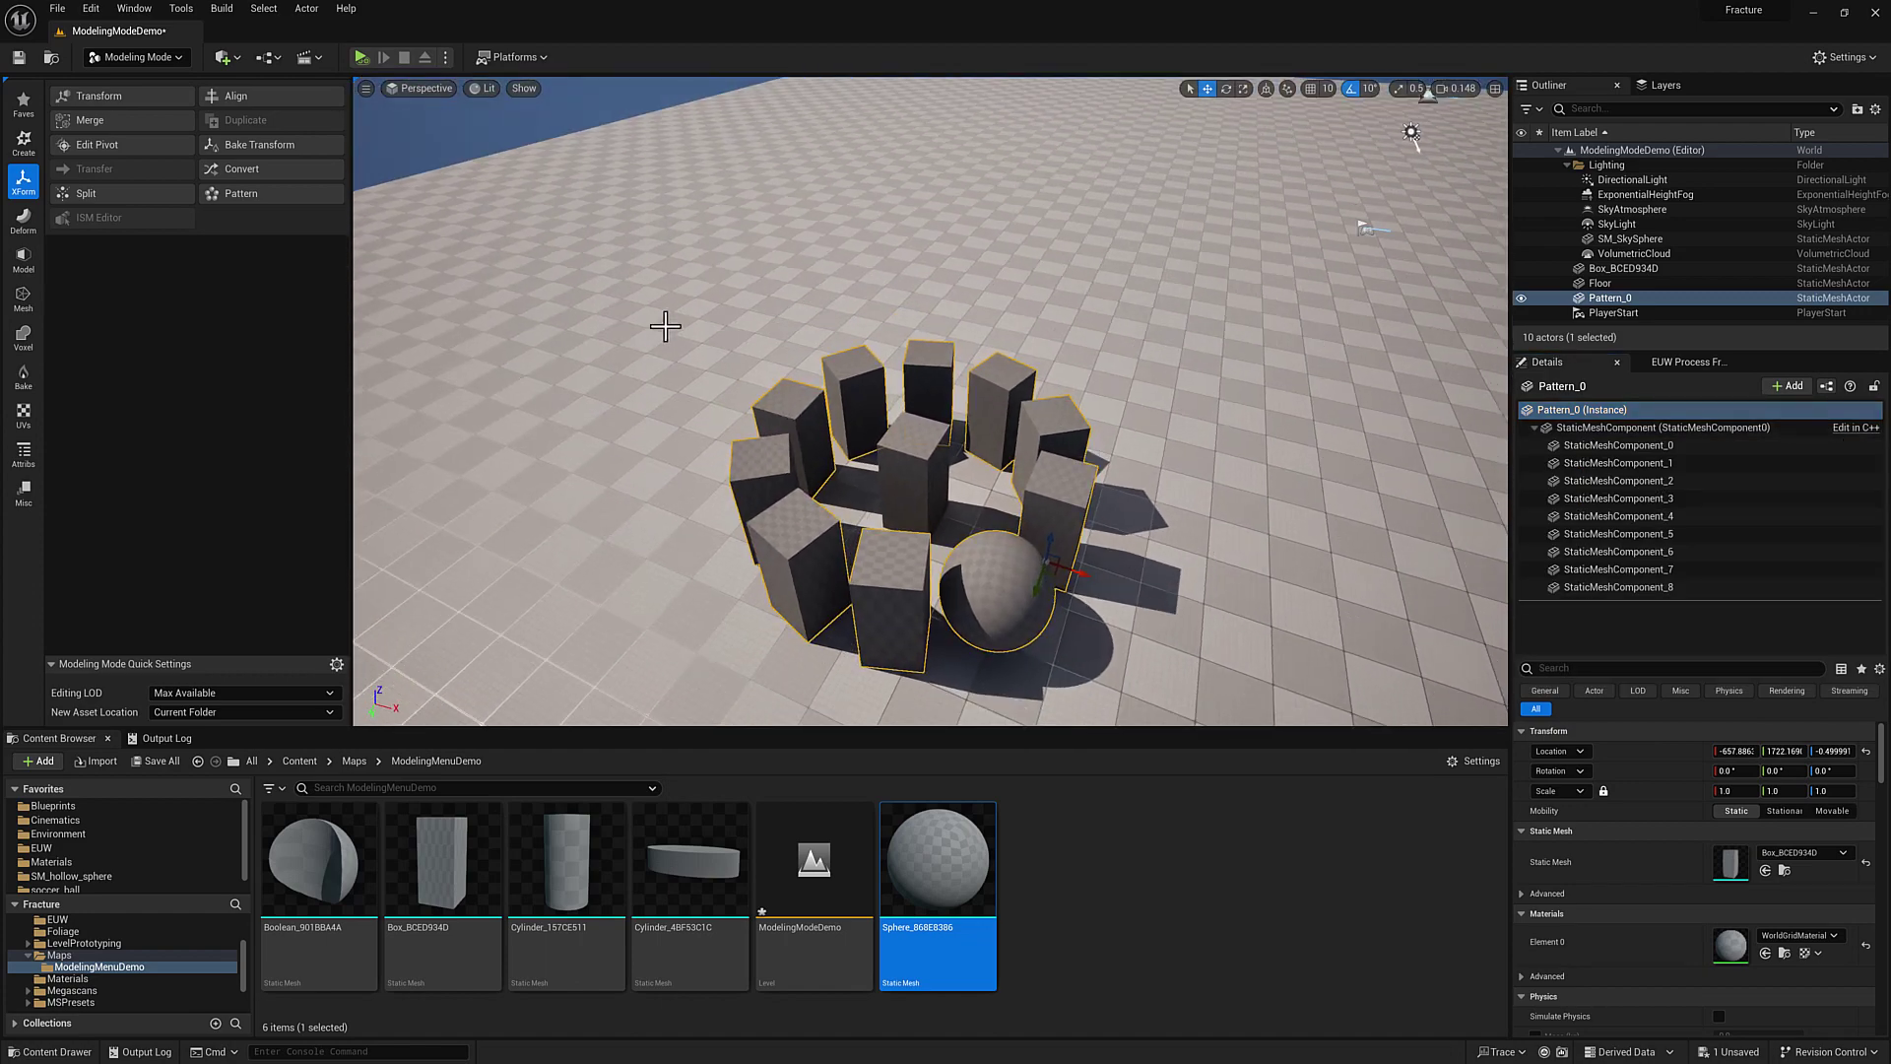
click(557, 250)
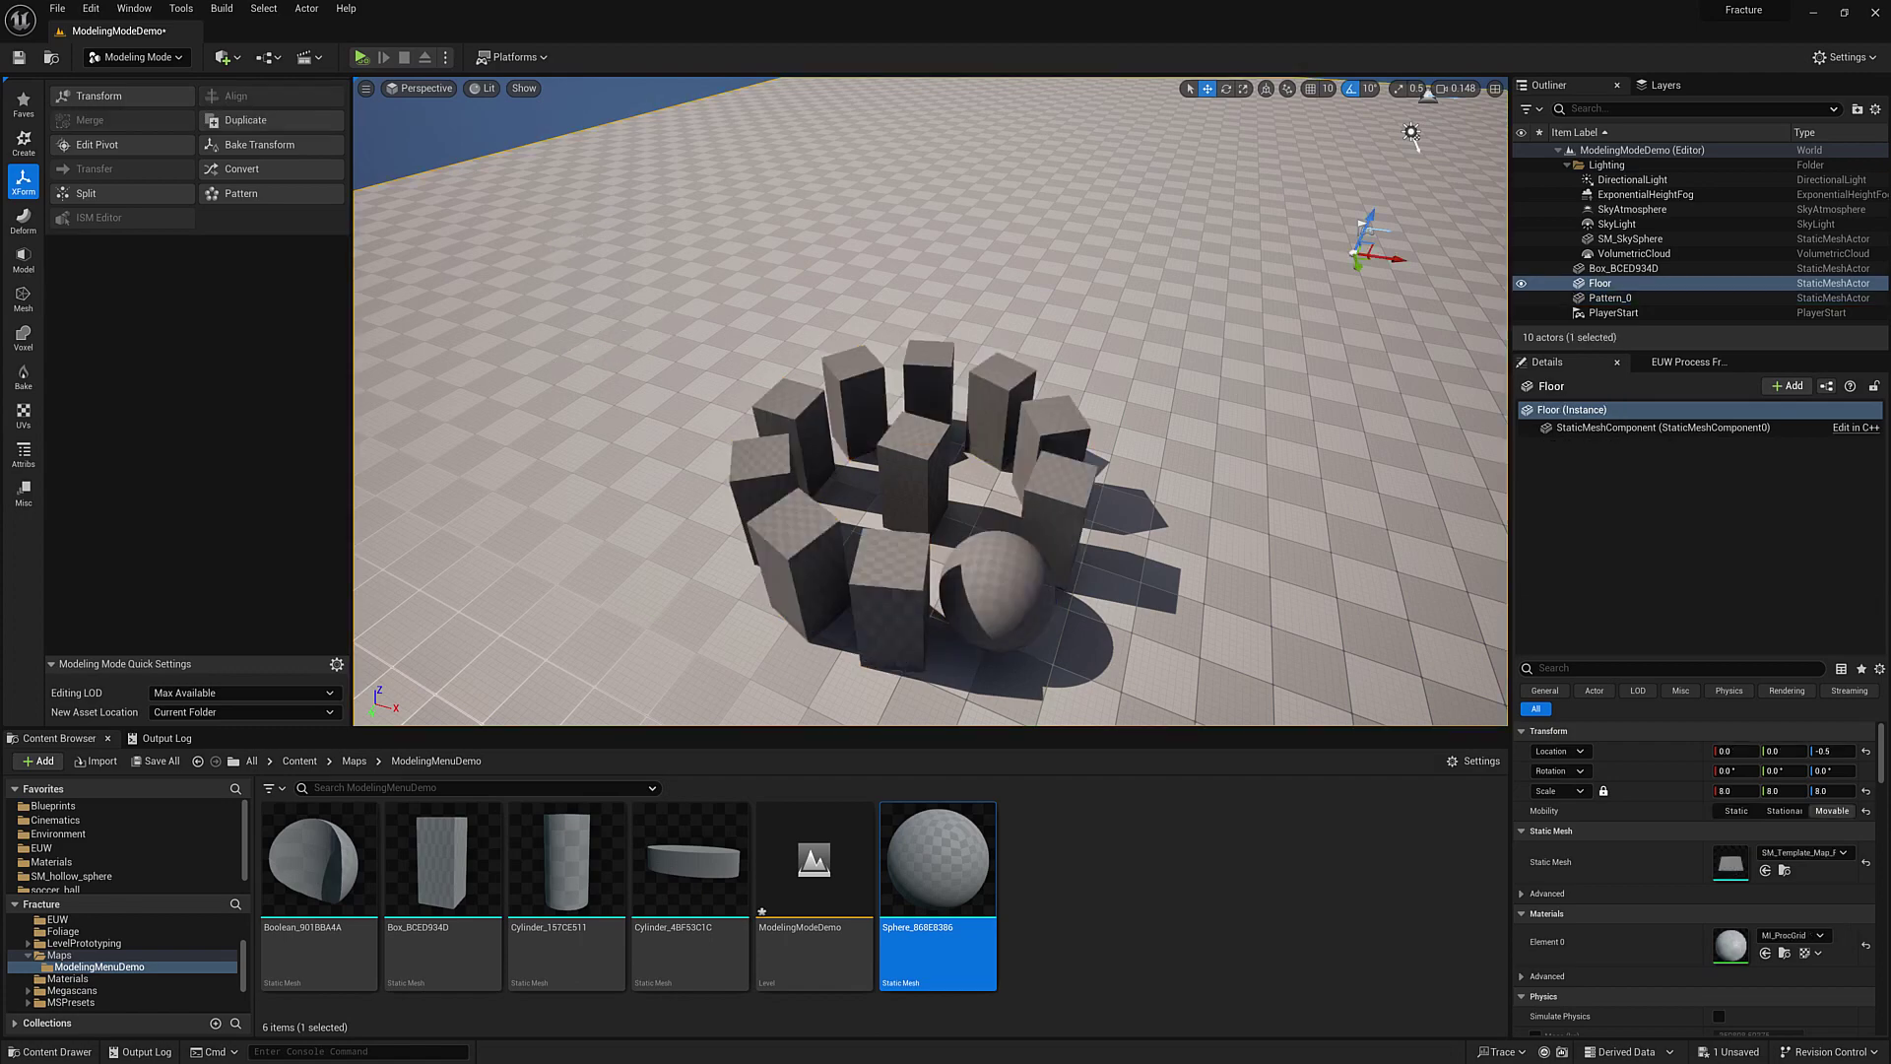
right_drag(649, 537, 649, 537)
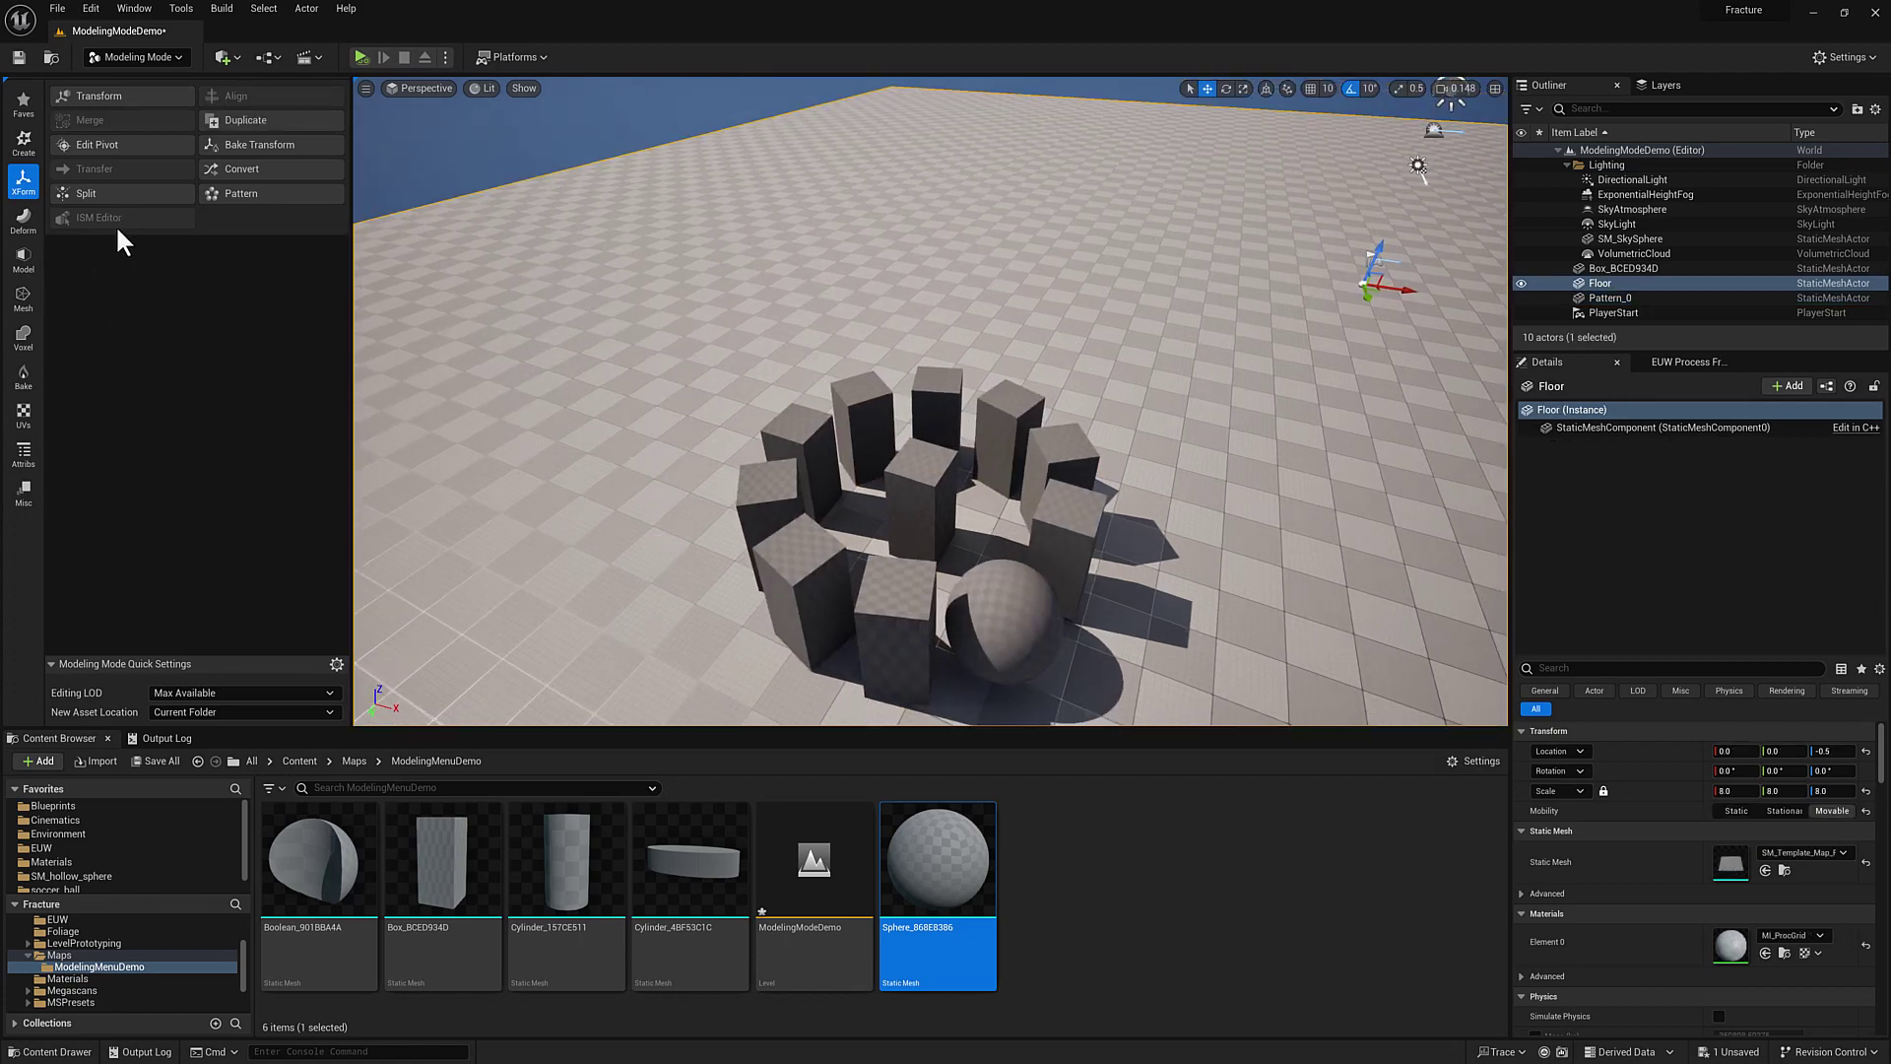
click(23, 258)
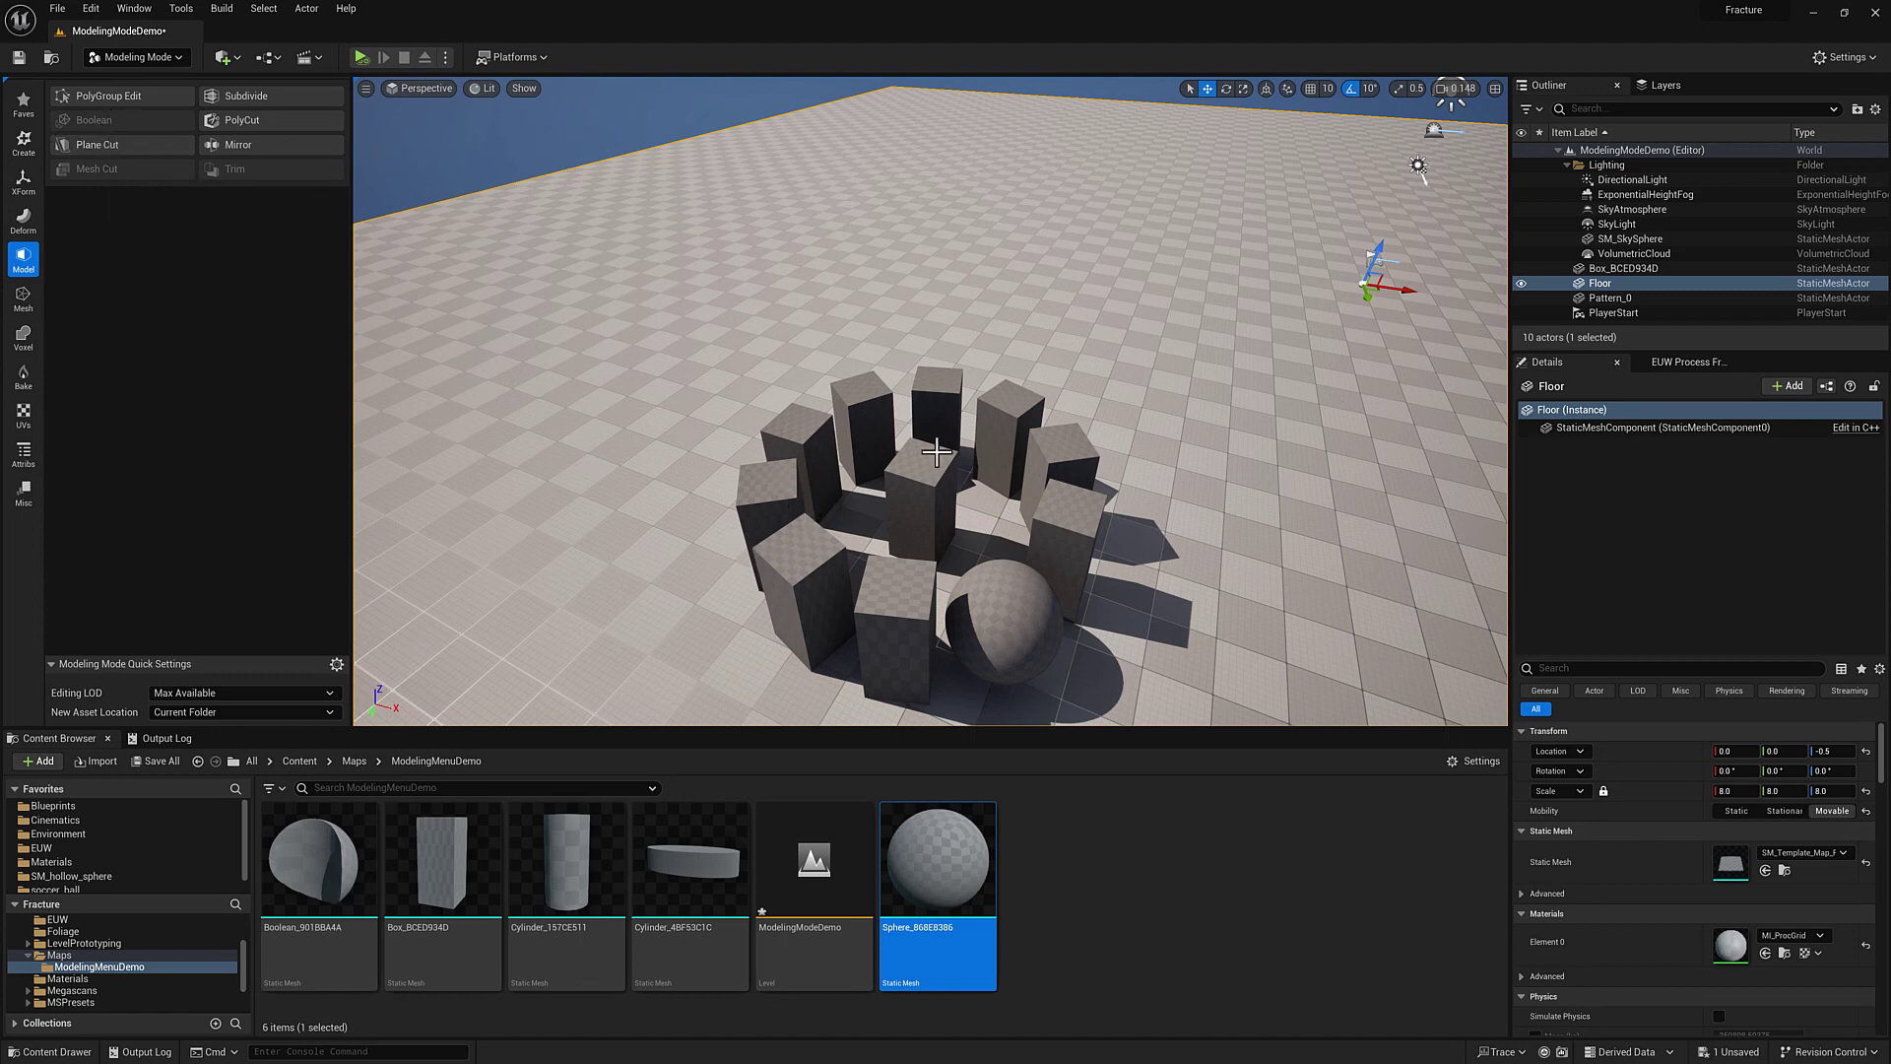
Delete the circular pattern actor Pattern_0 from the level, keeping the floor and the original box.
ctrl+click(1605, 299)
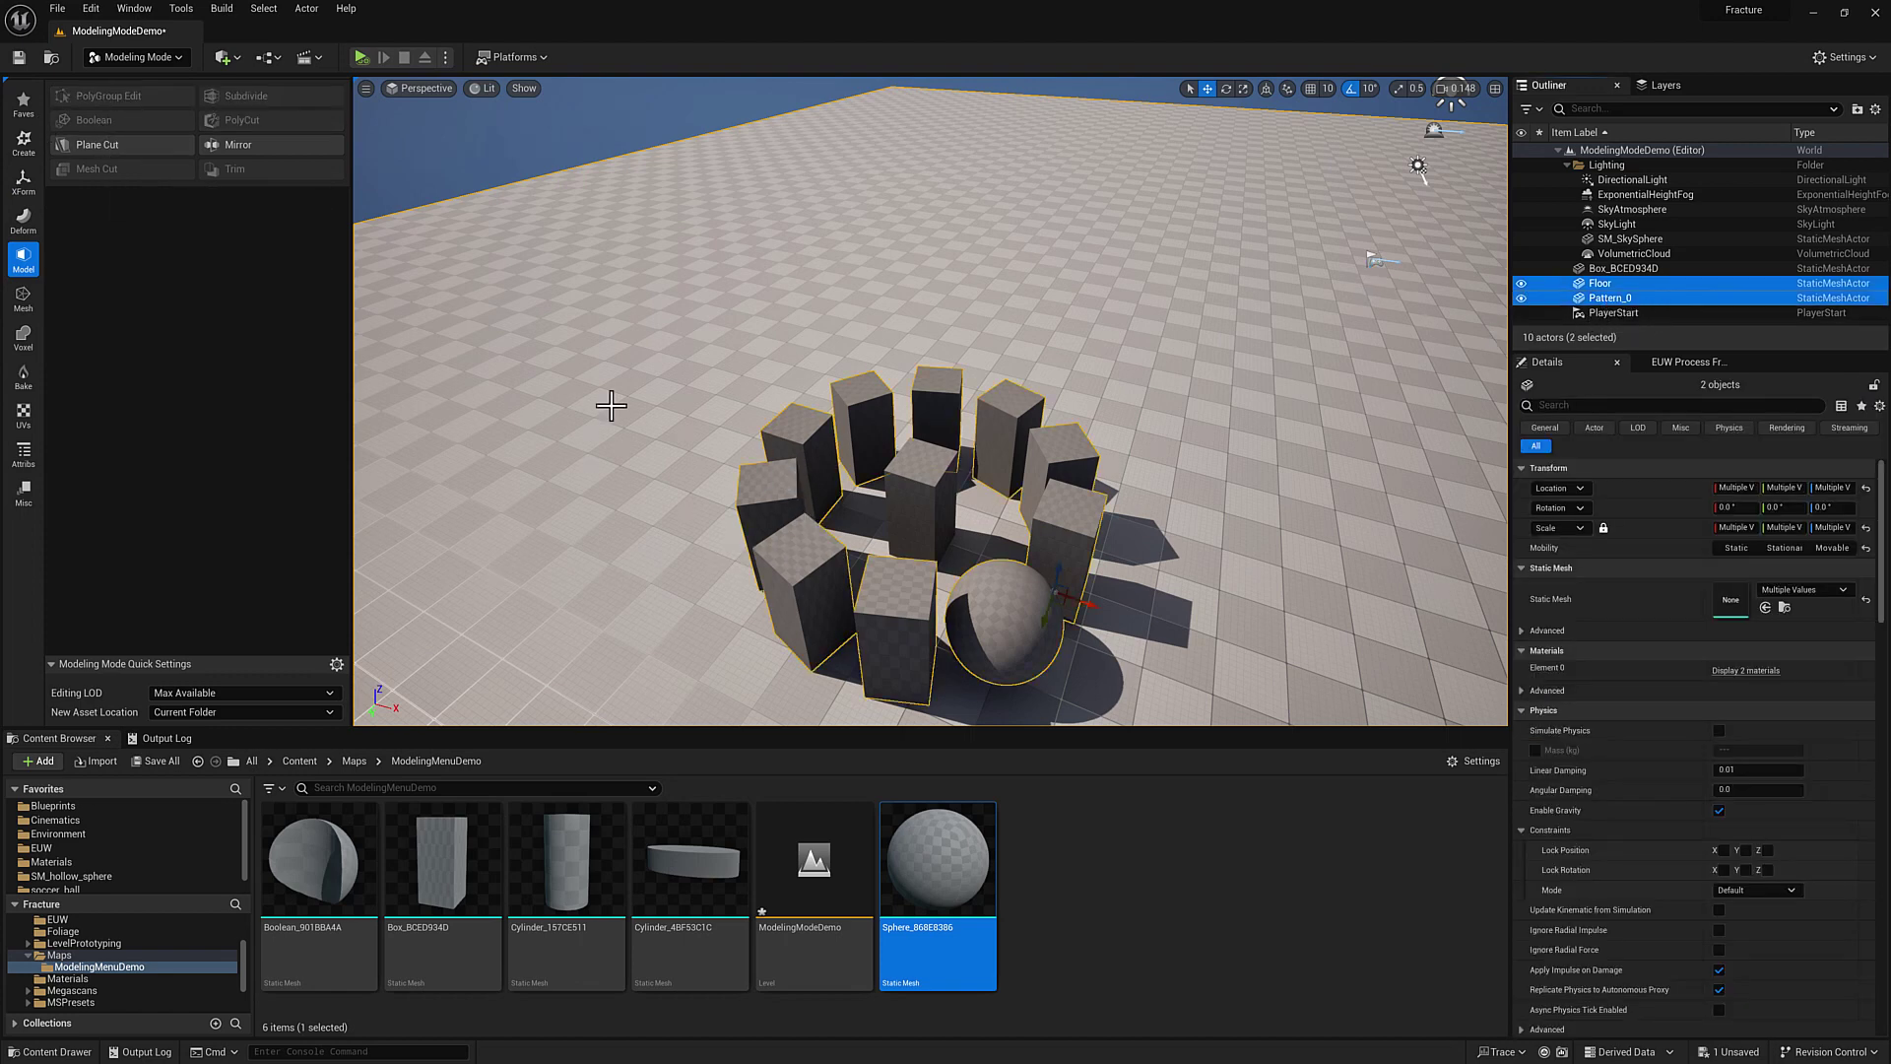
right_click(1337, 545)
click(1069, 527)
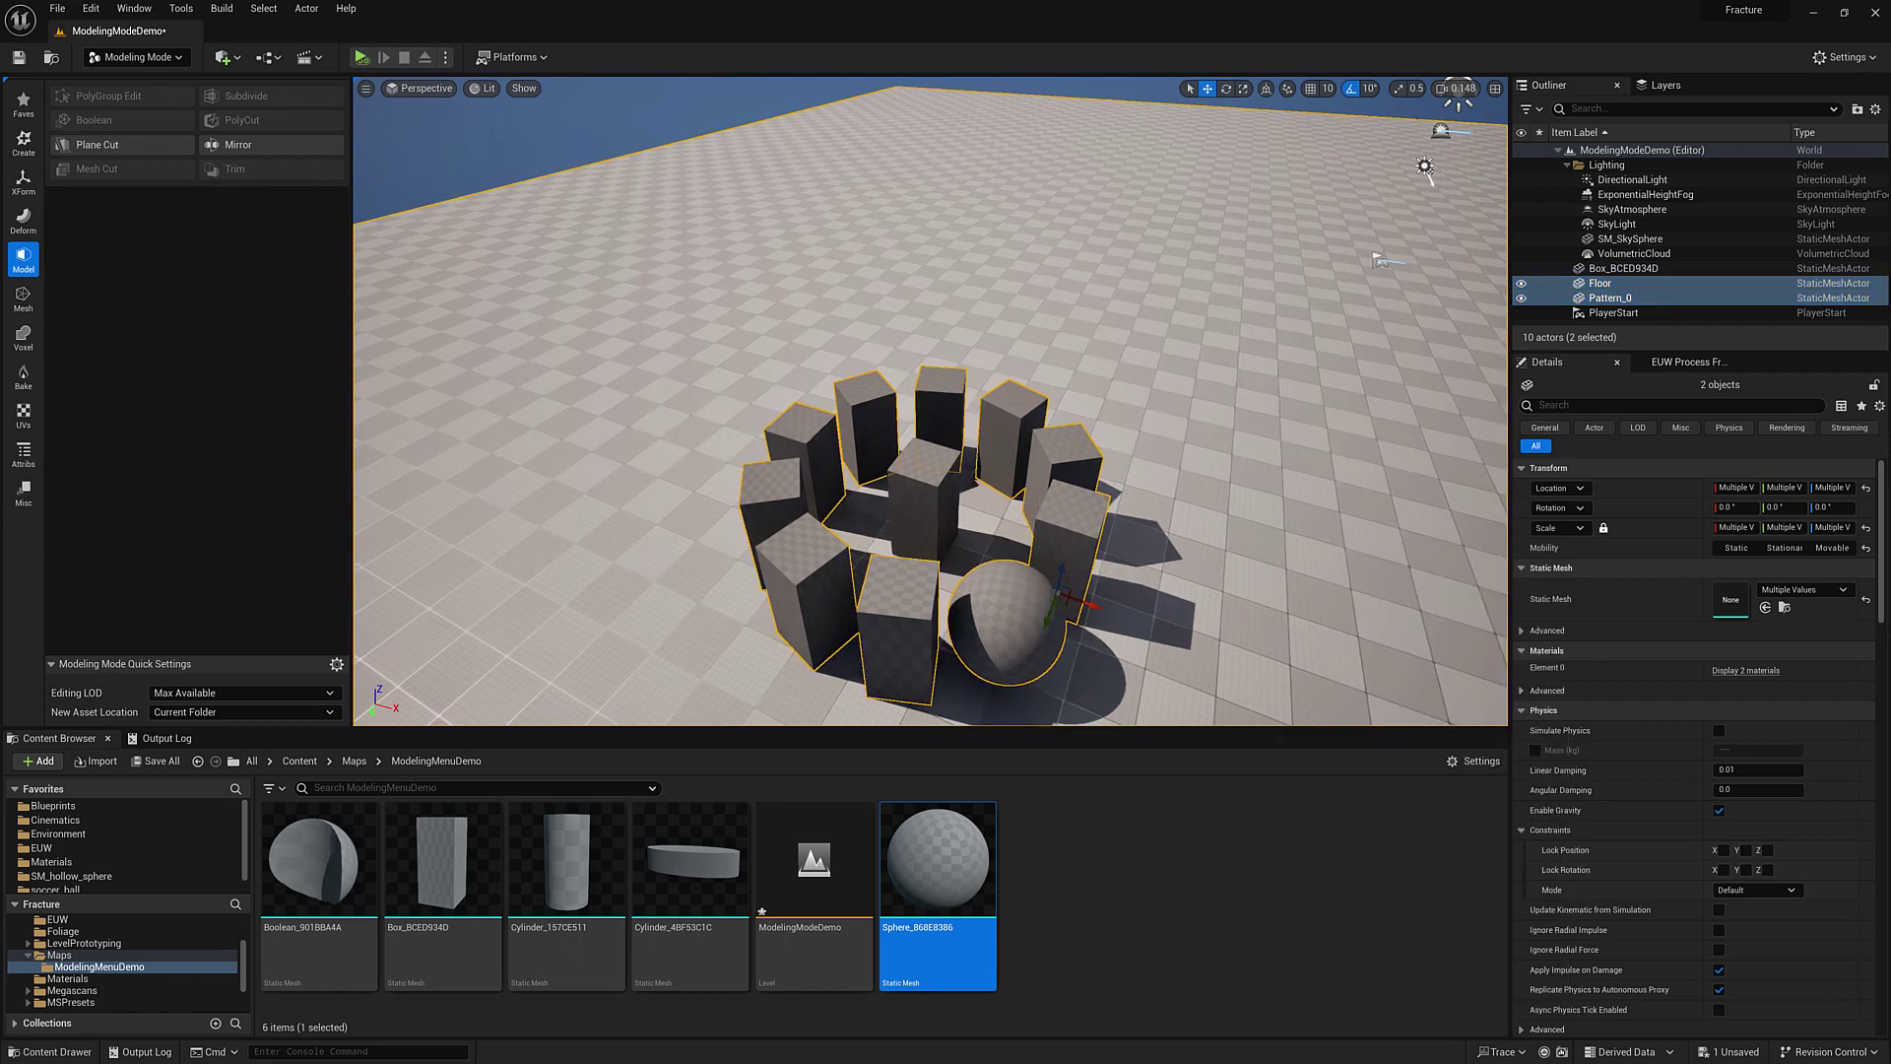
click(1066, 514)
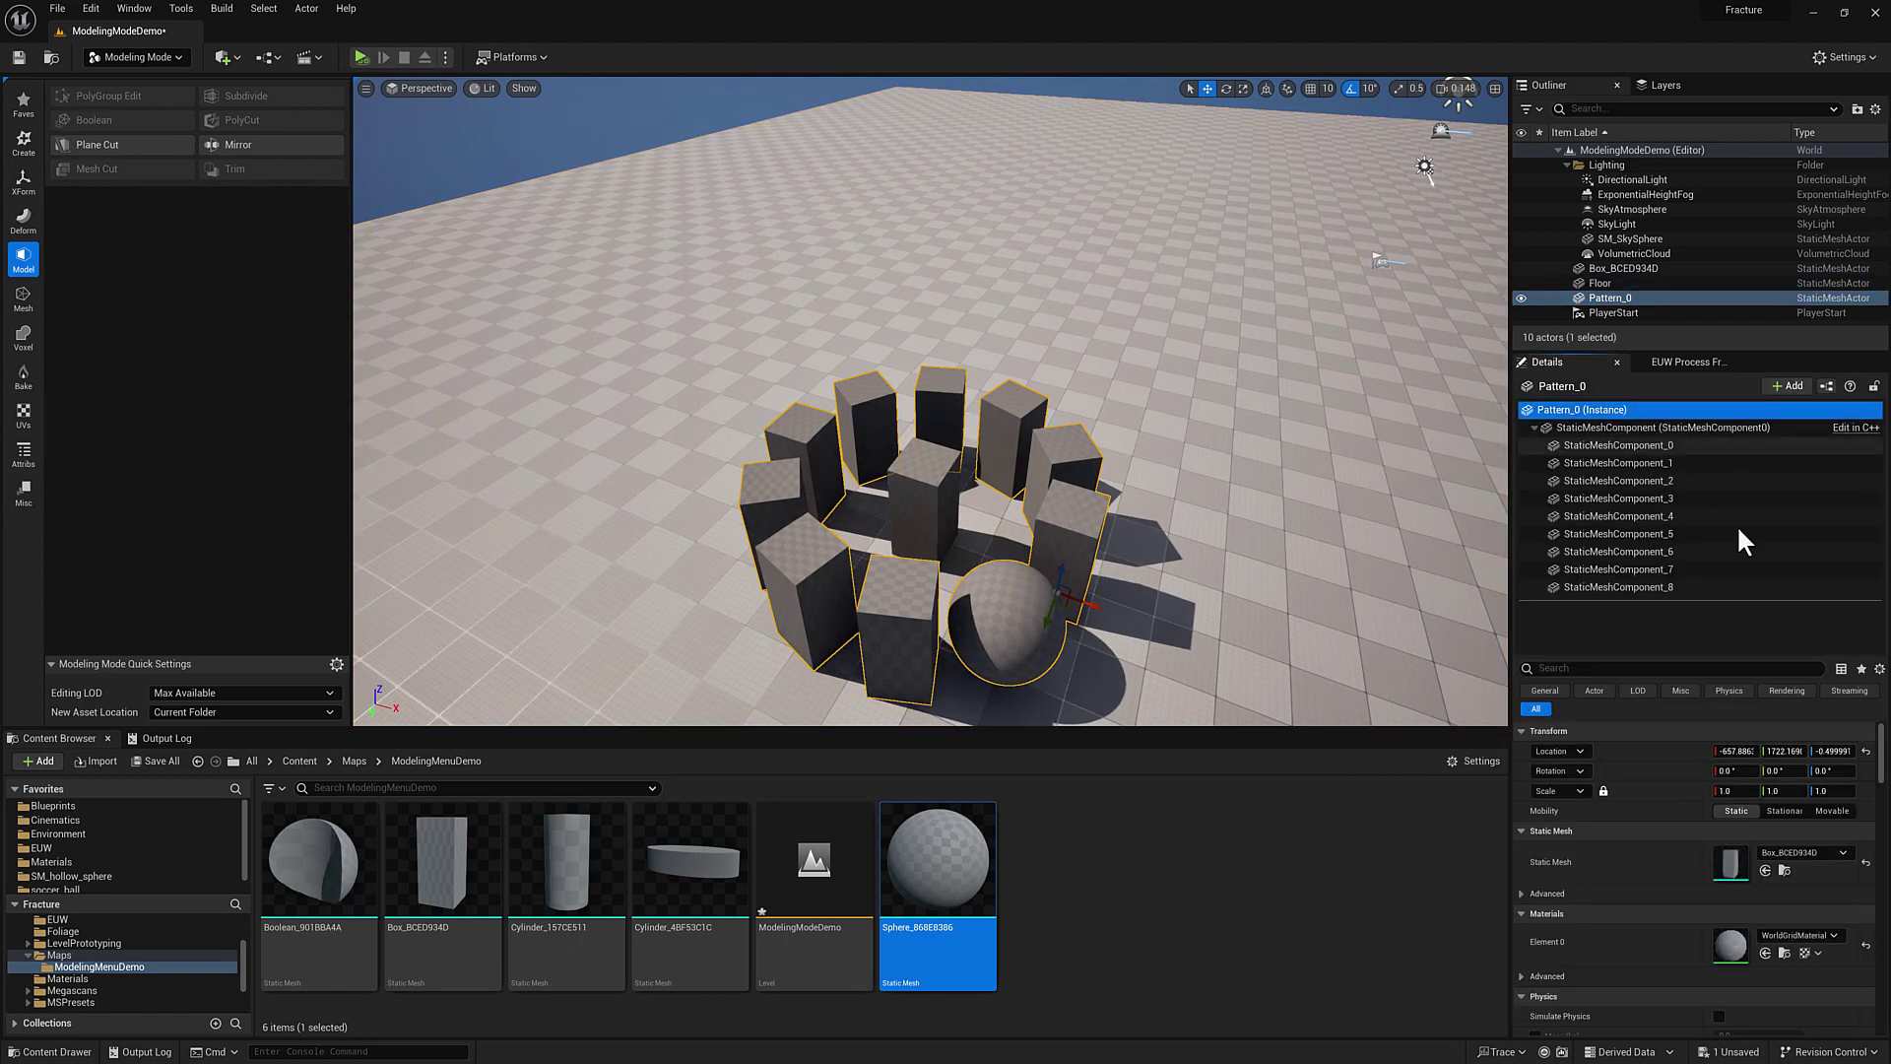
key(Delete)
Create a circular pattern of the box with Convert to Dynamic enabled, and accept it.
click(923, 508)
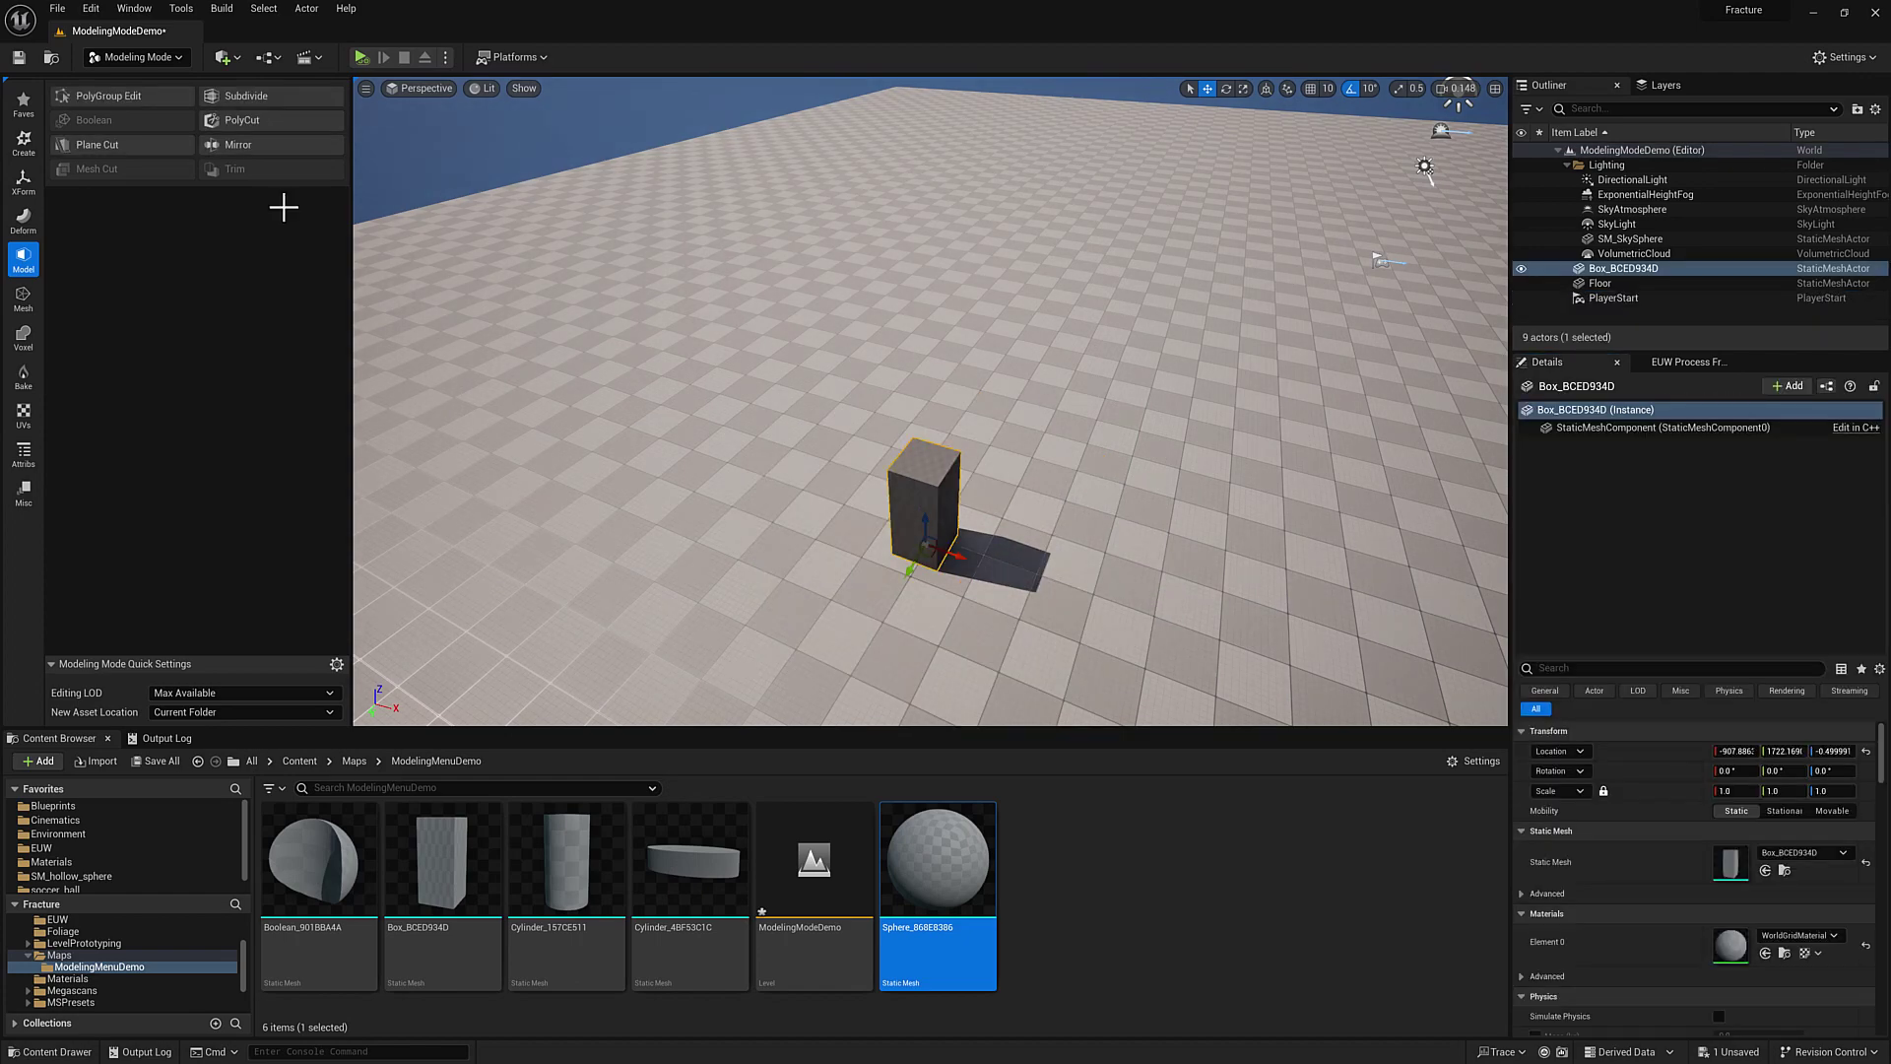
click(26, 183)
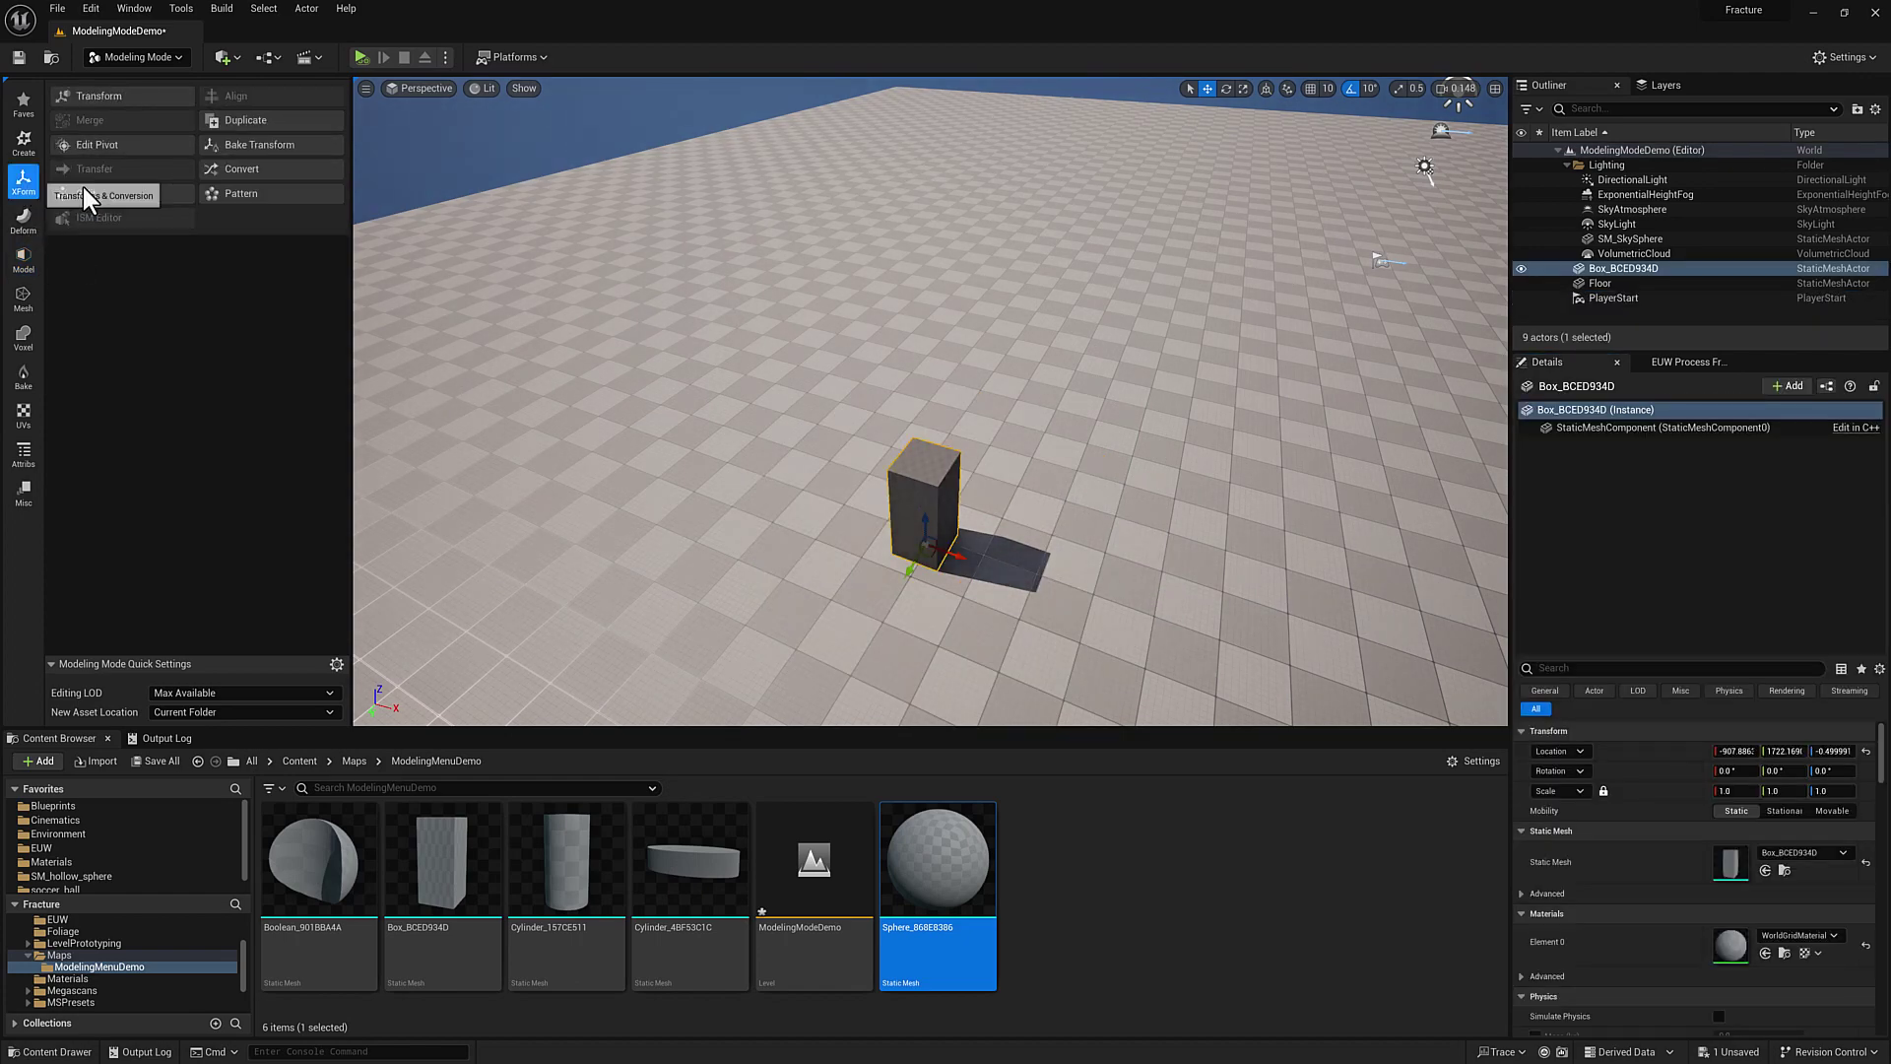
click(248, 190)
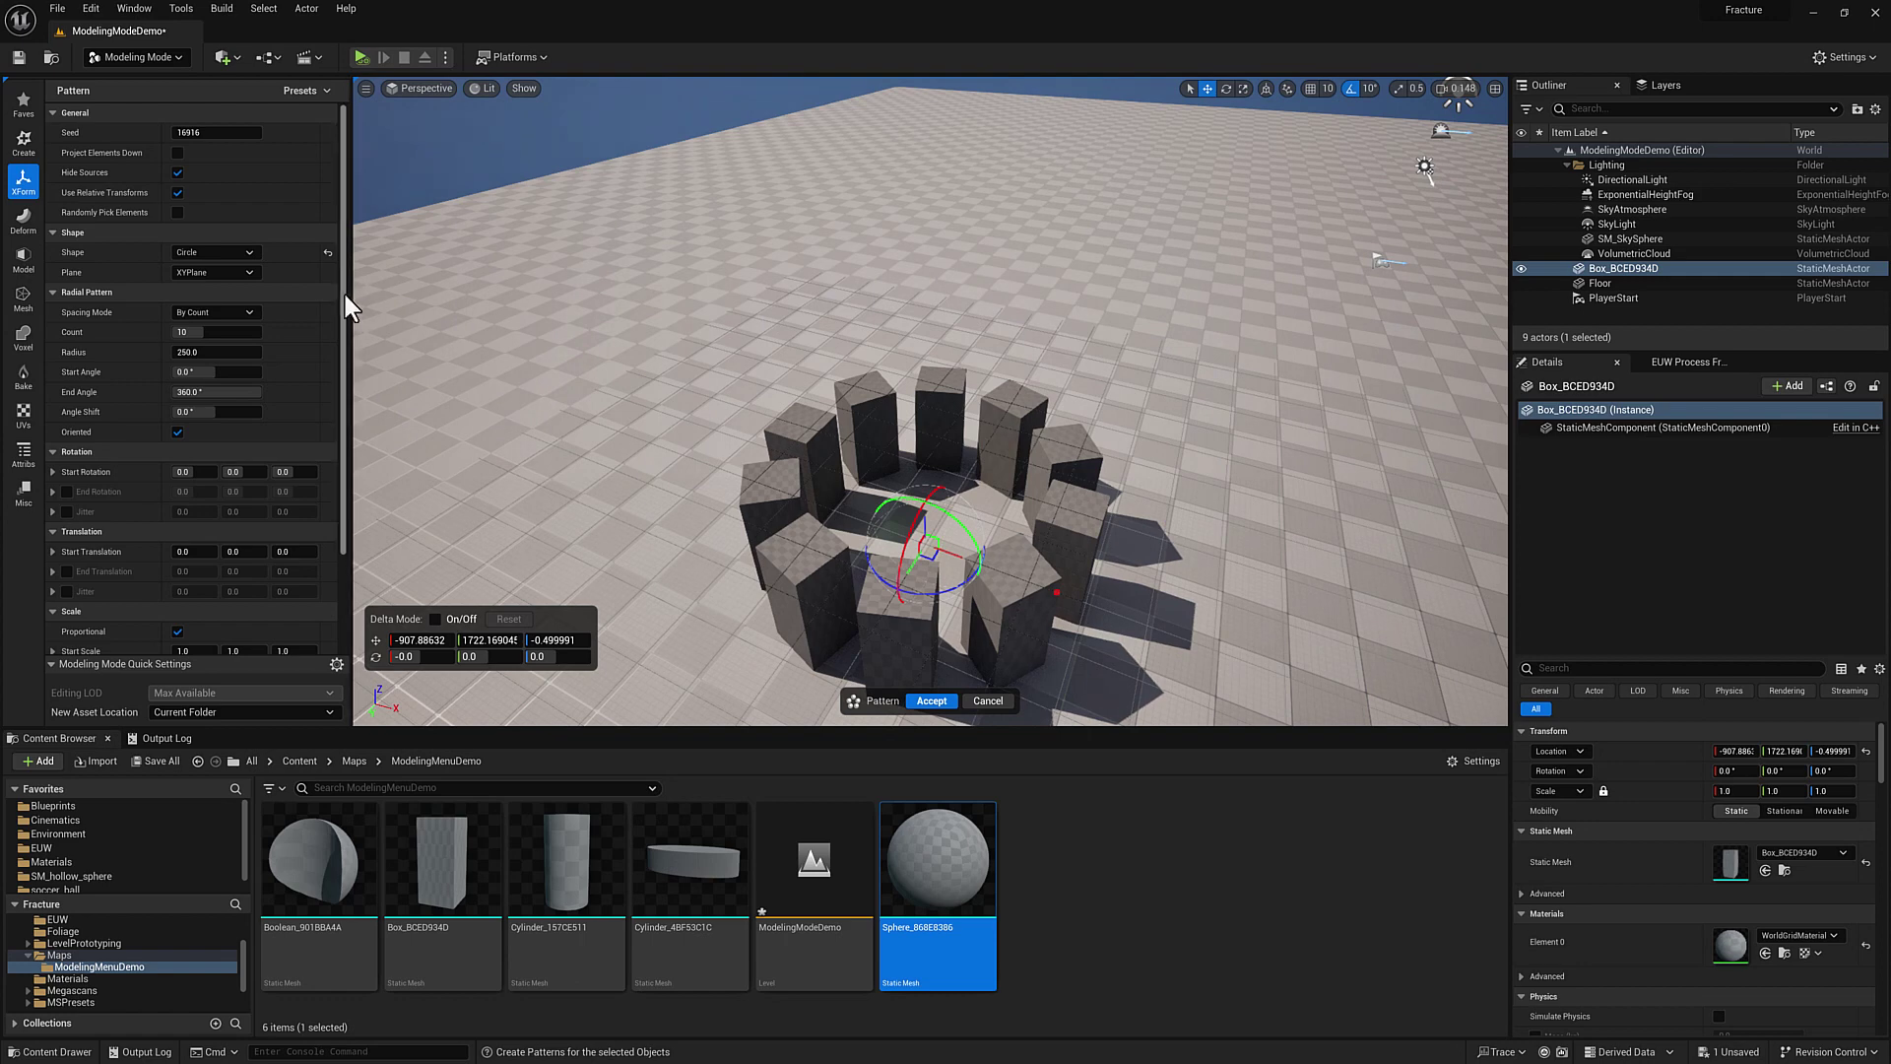
scroll(345, 293, down, 3)
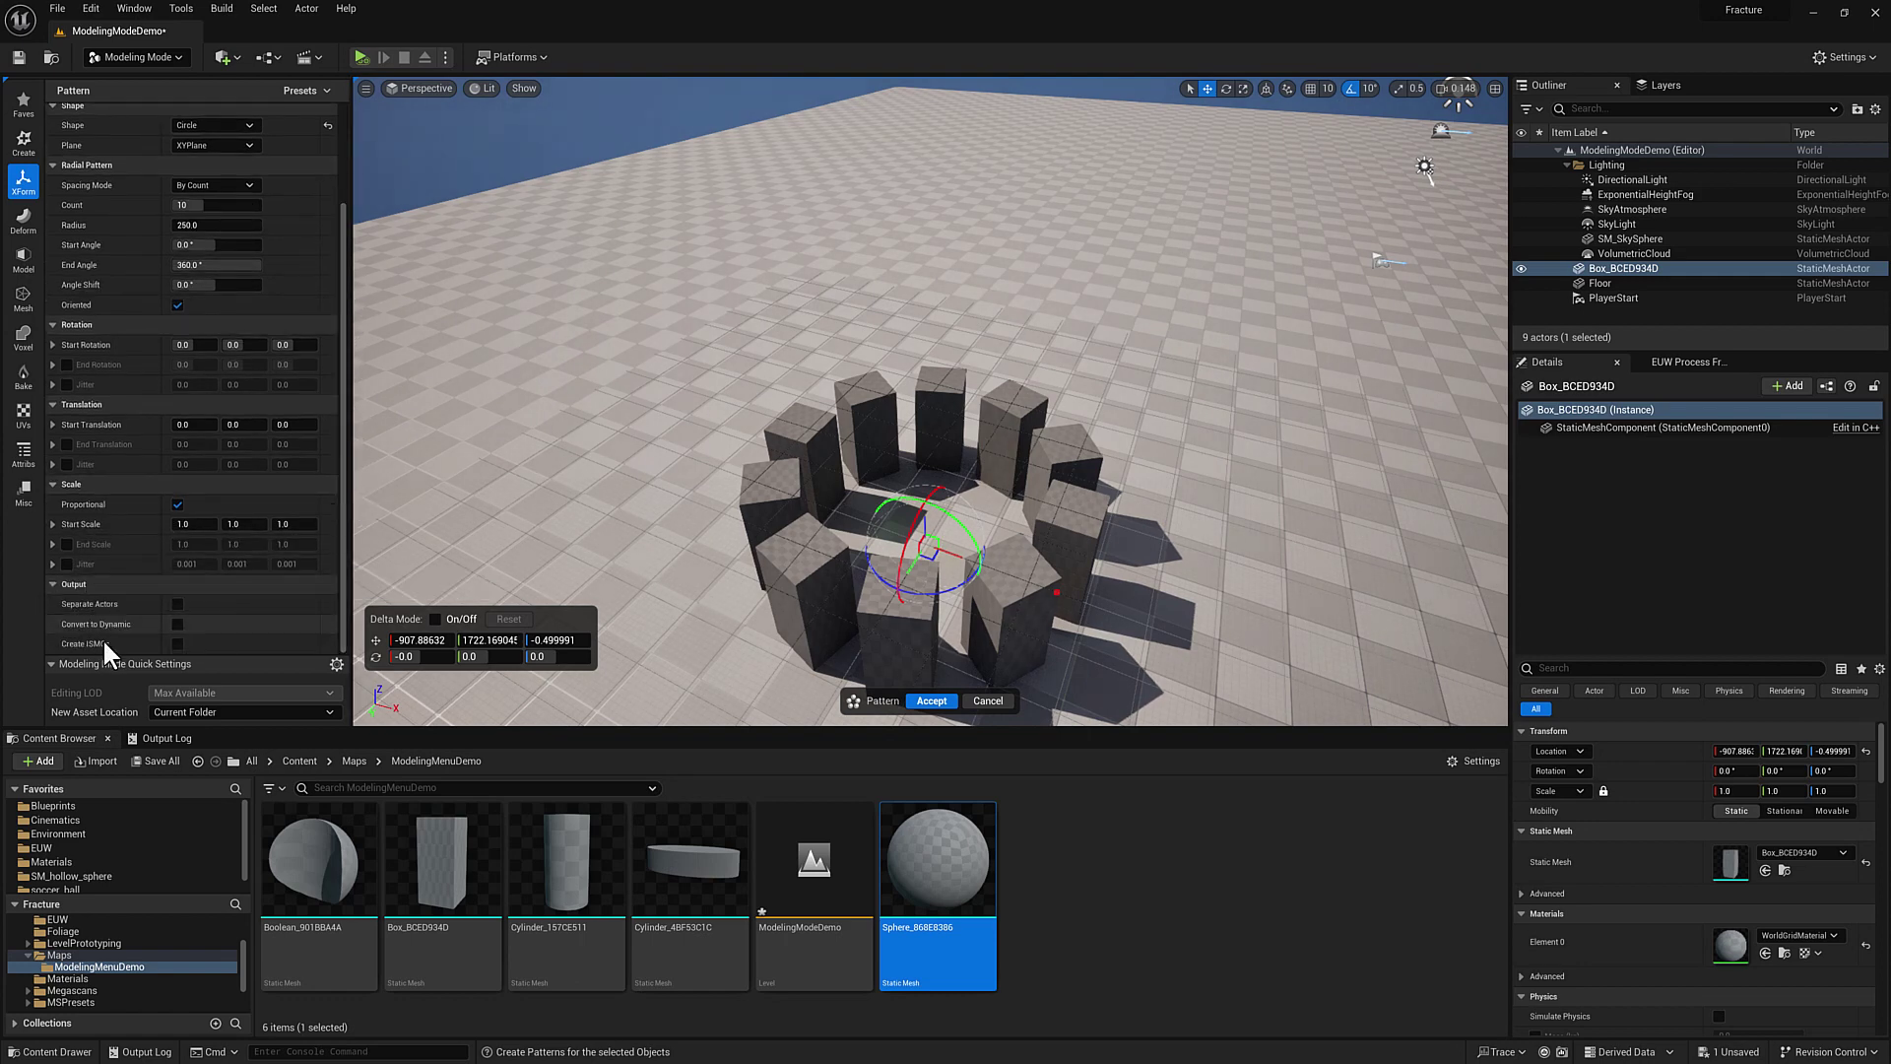
click(178, 624)
click(931, 701)
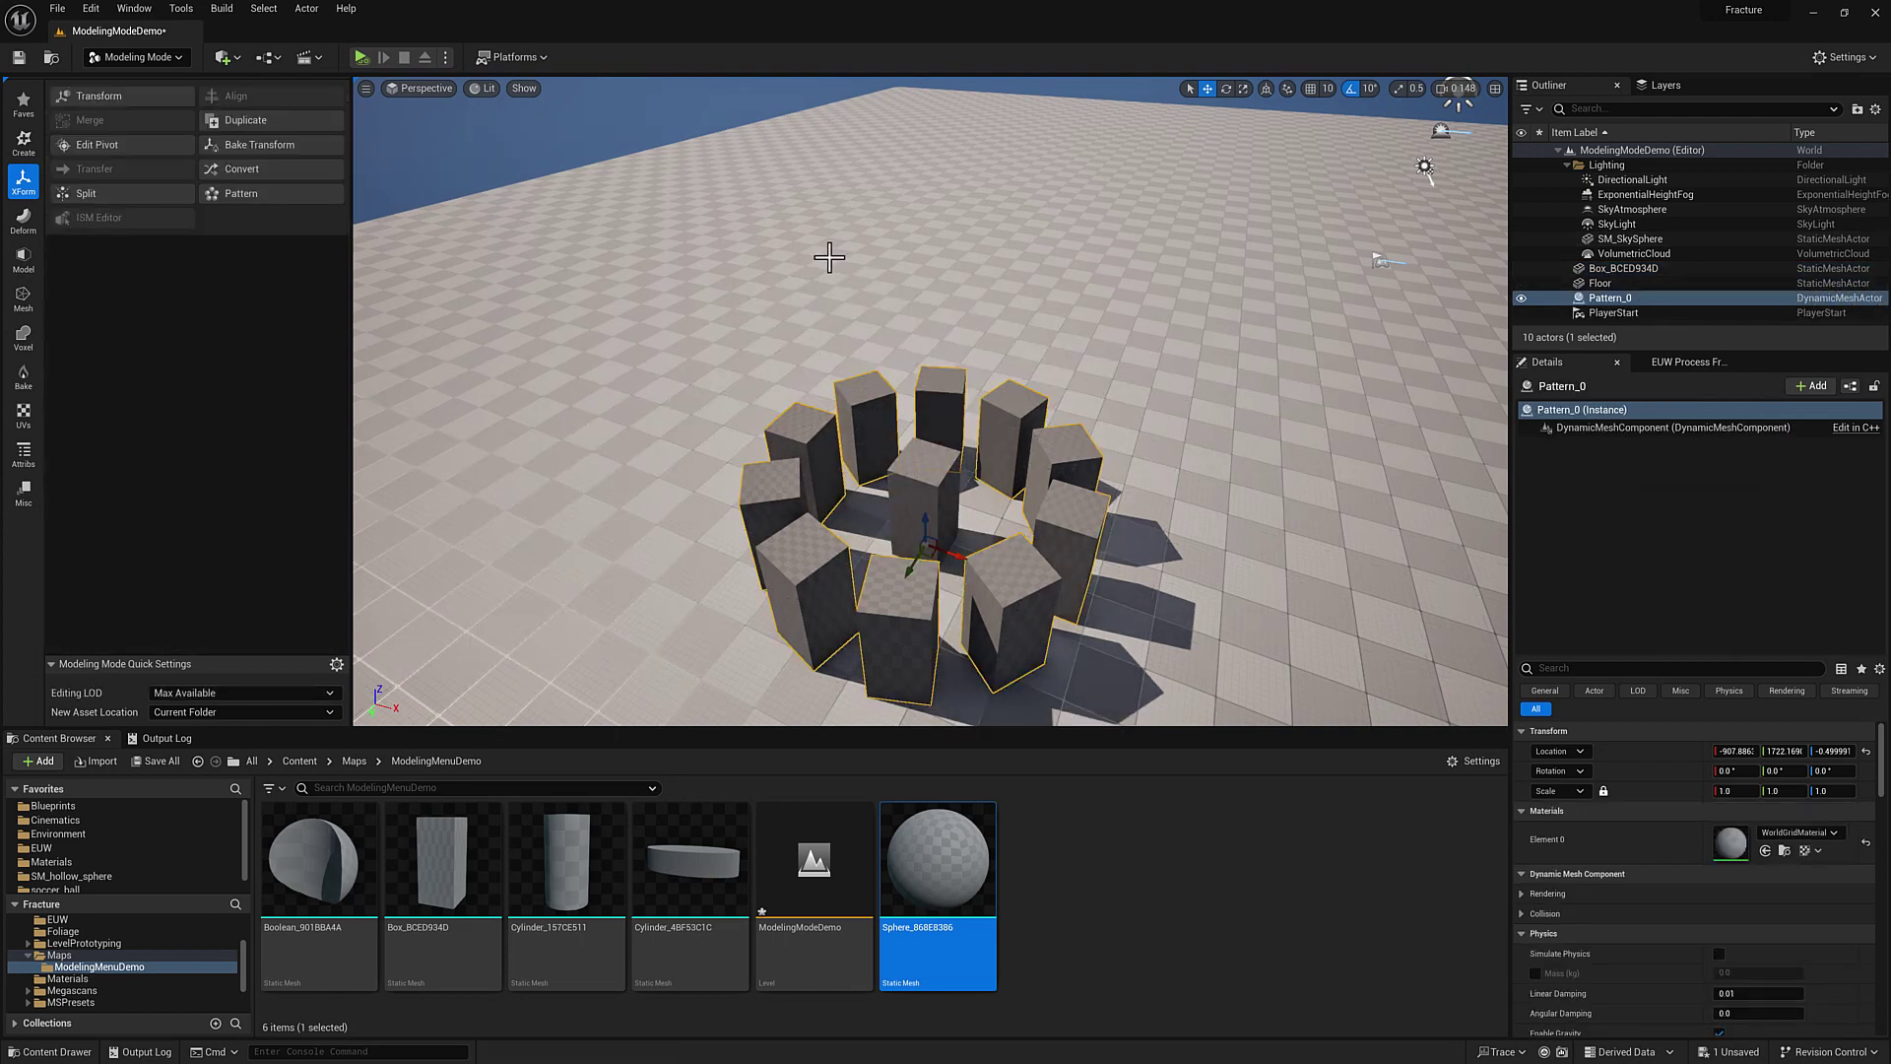
Try to cut the floor with the lowered circular pattern using a Difference A - B Mesh Boolean.
ctrl+click(728, 518)
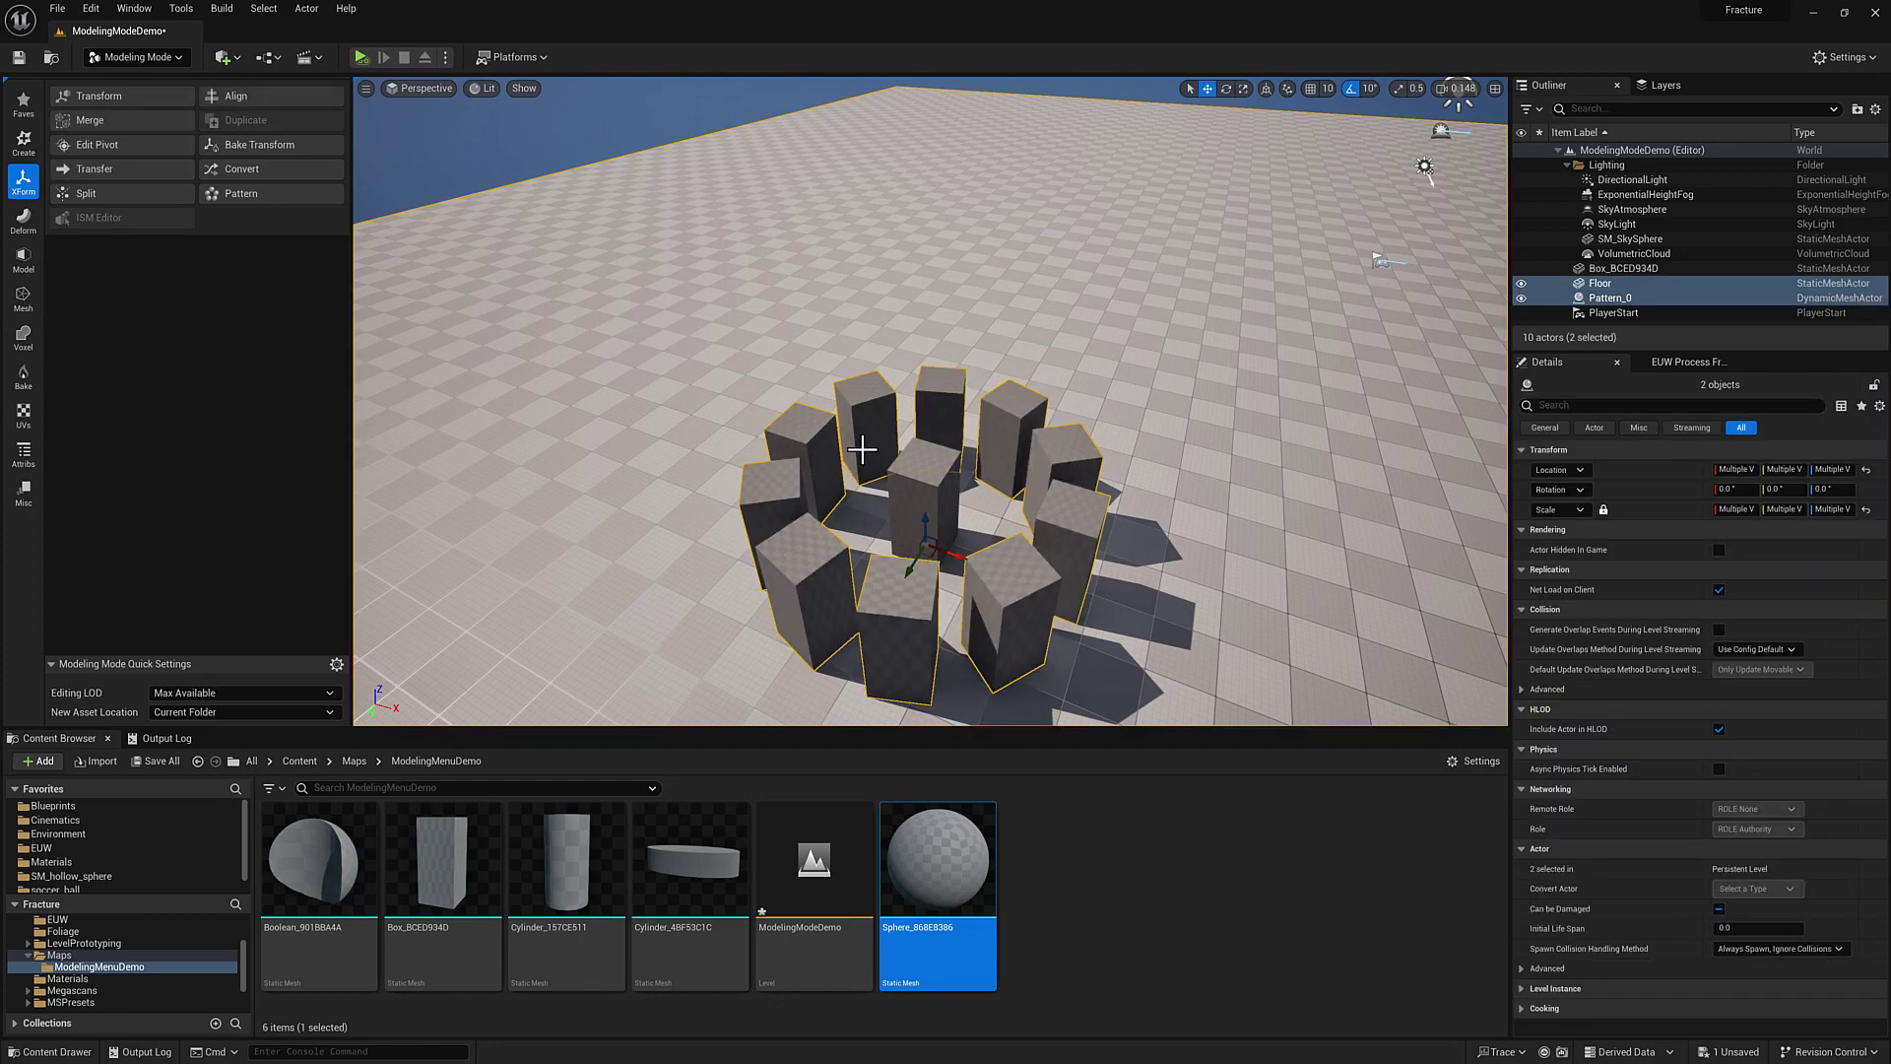
click(22, 258)
click(91, 121)
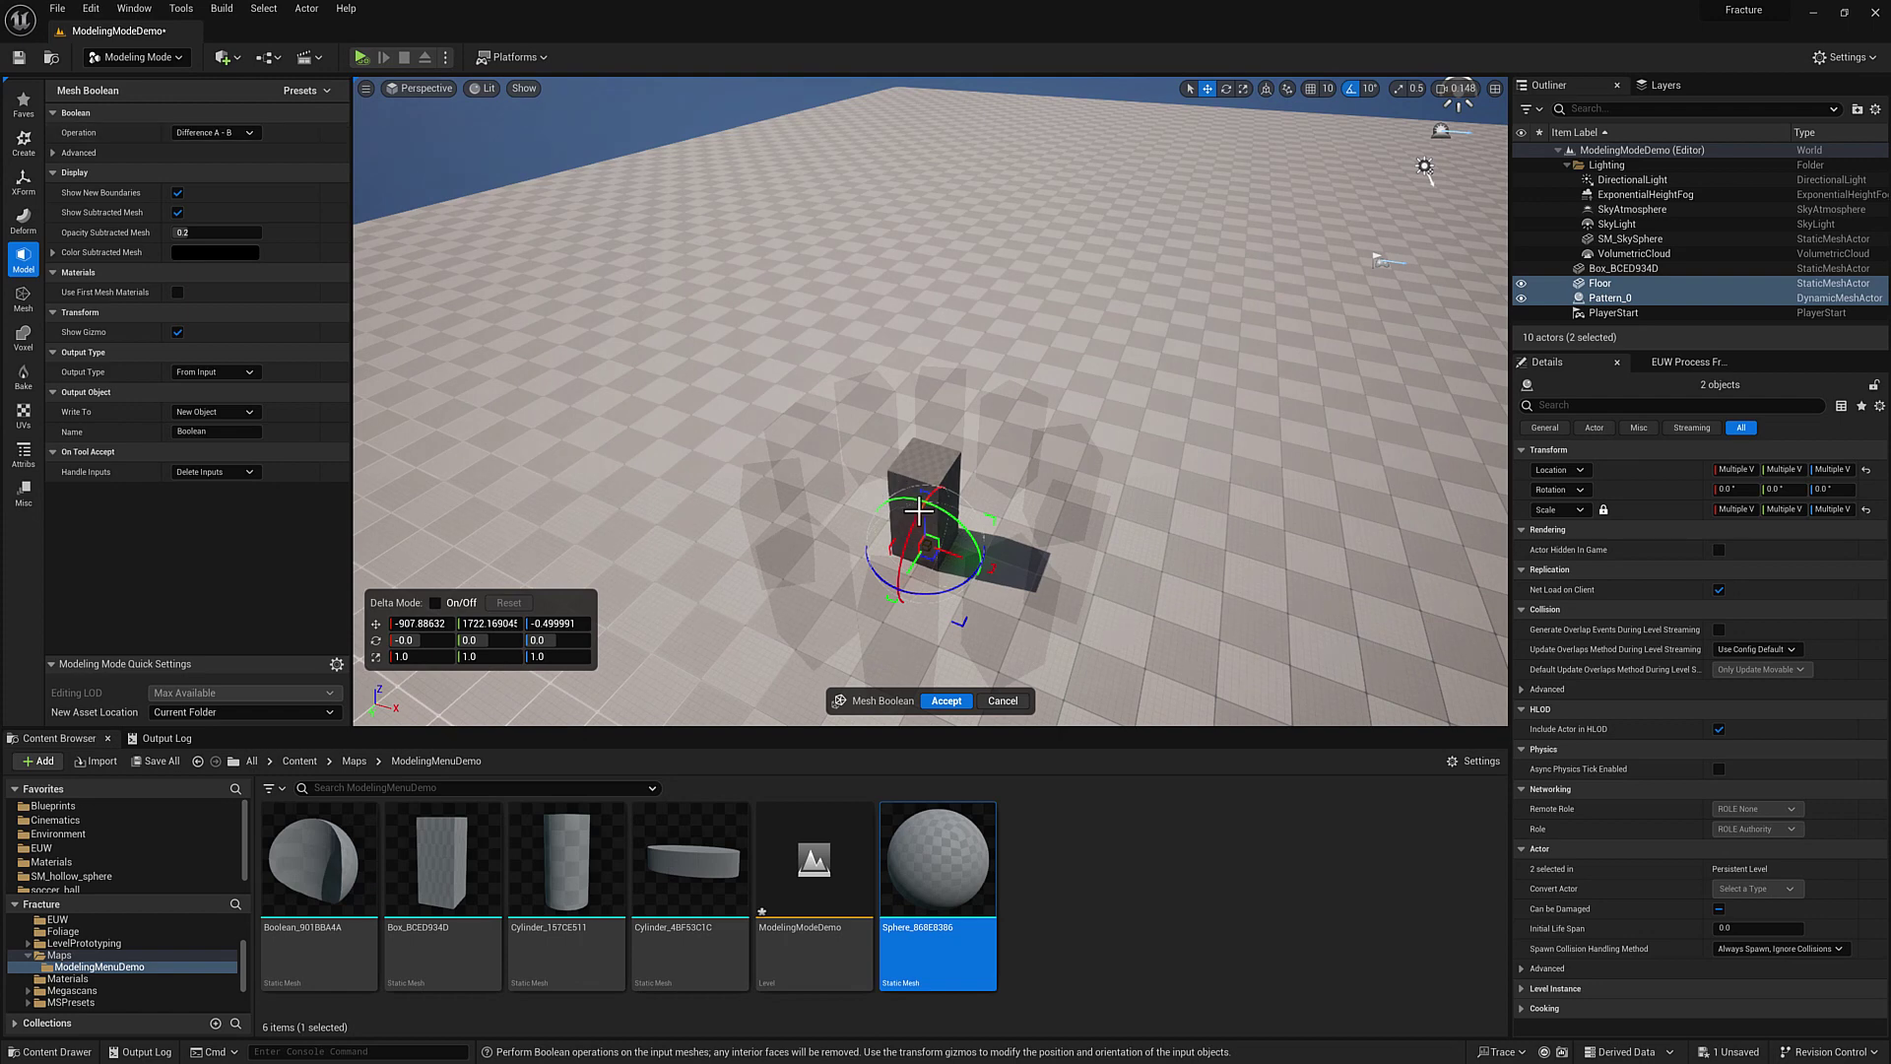
drag(923, 519, 924, 544)
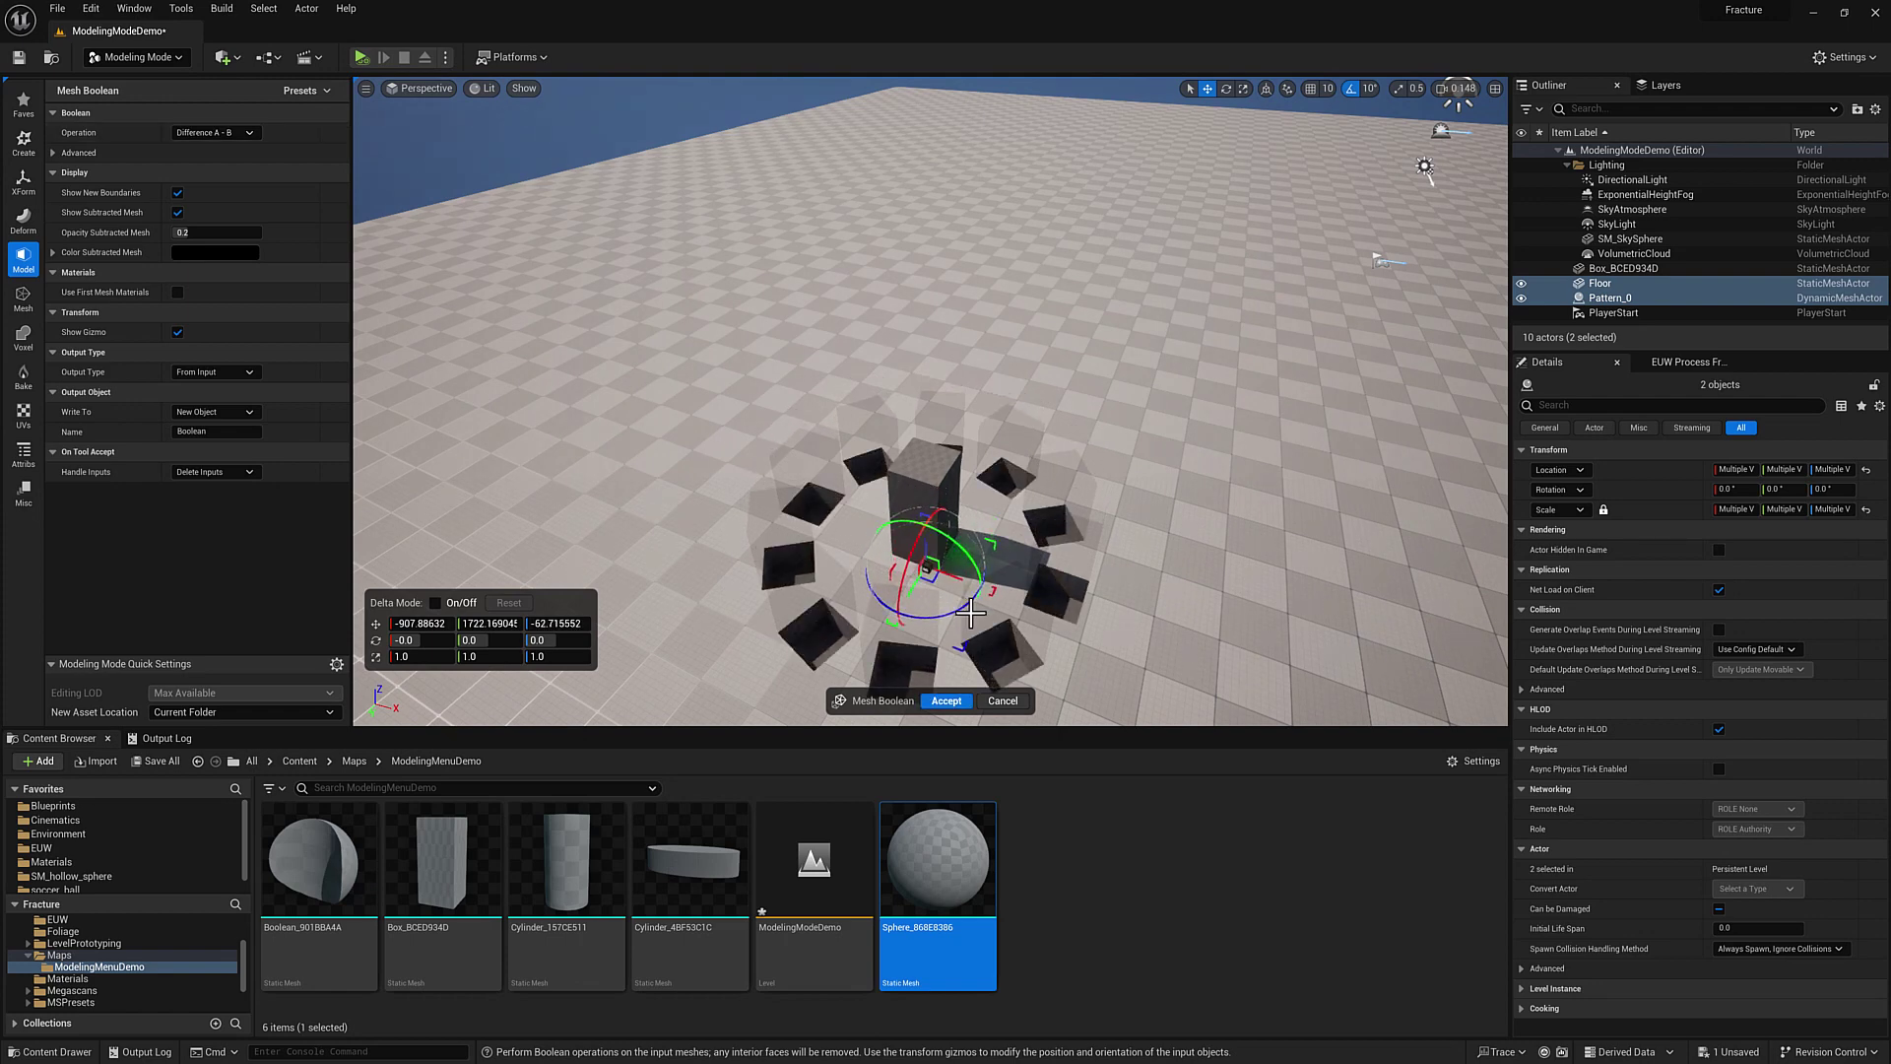
click(999, 702)
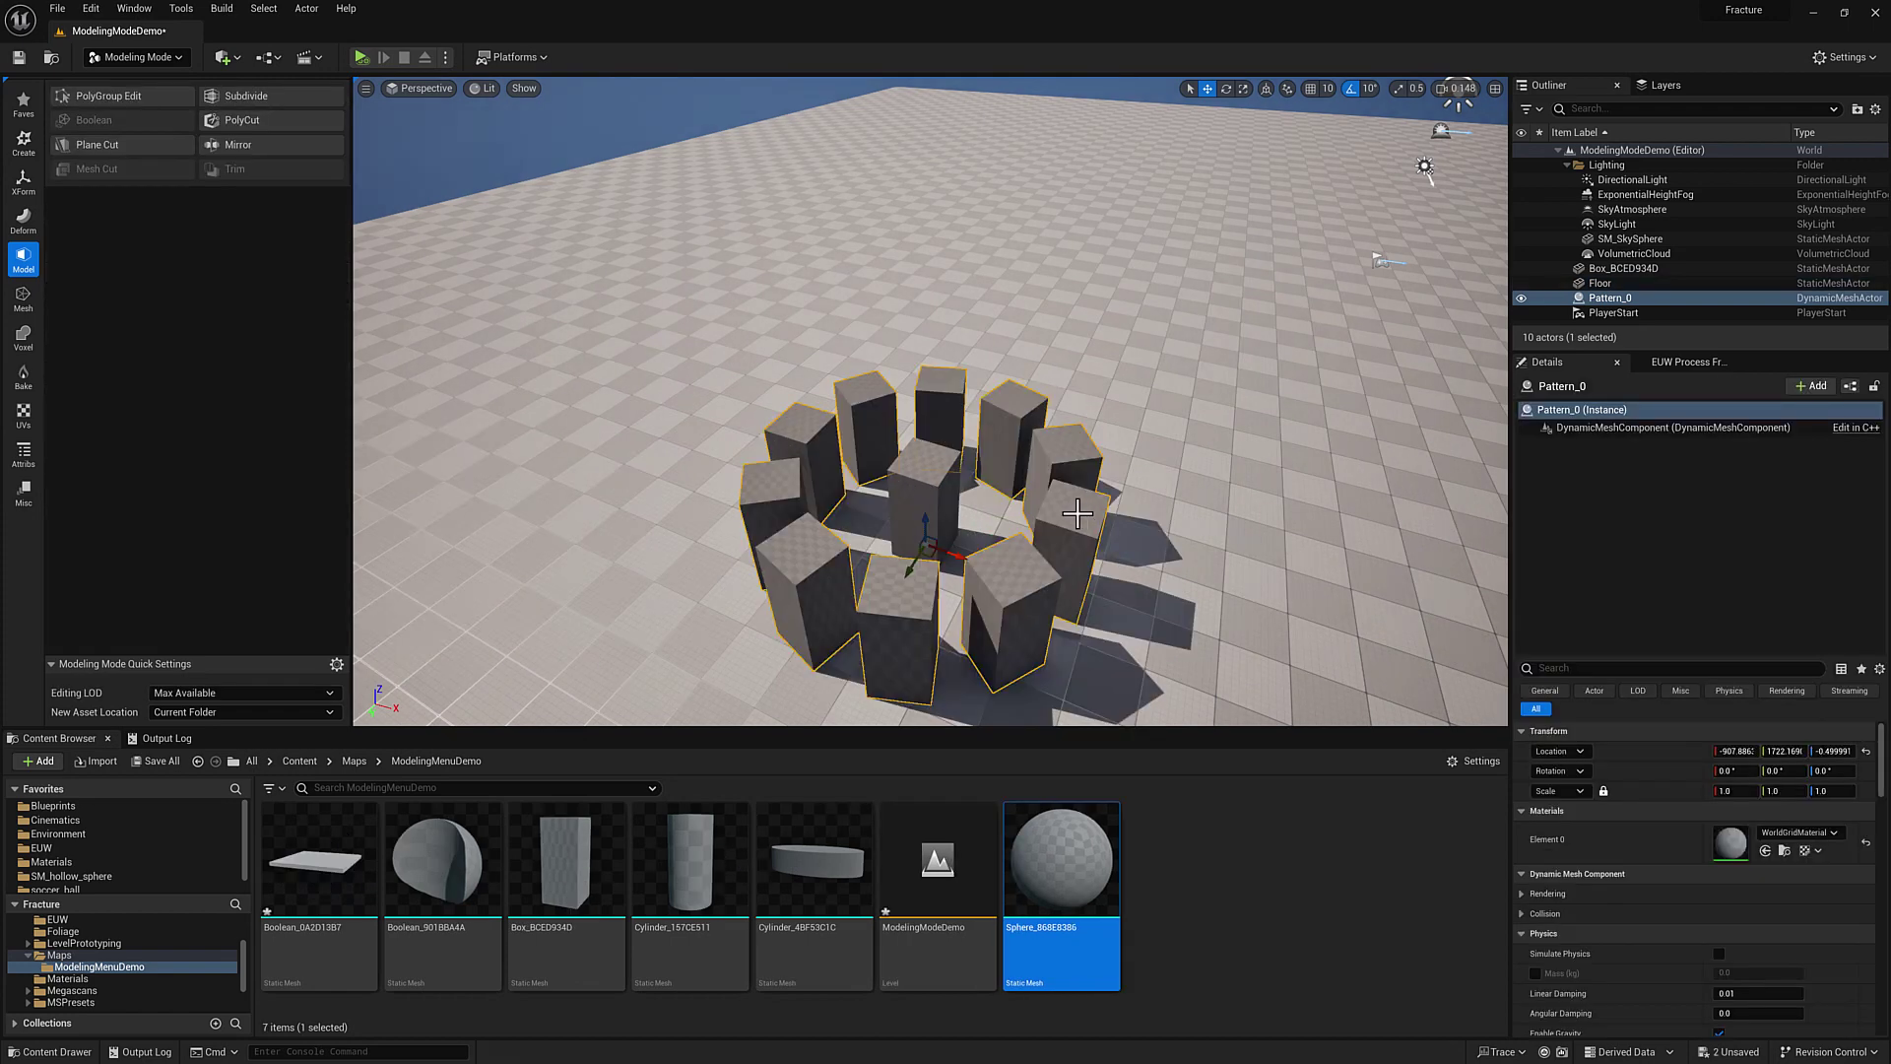
Delete the circular pattern and place the tall cylinder Cylinder_157CE511 and the sphere asset next to the box.
key(Delete)
click(951, 514)
drag(675, 827, 871, 542)
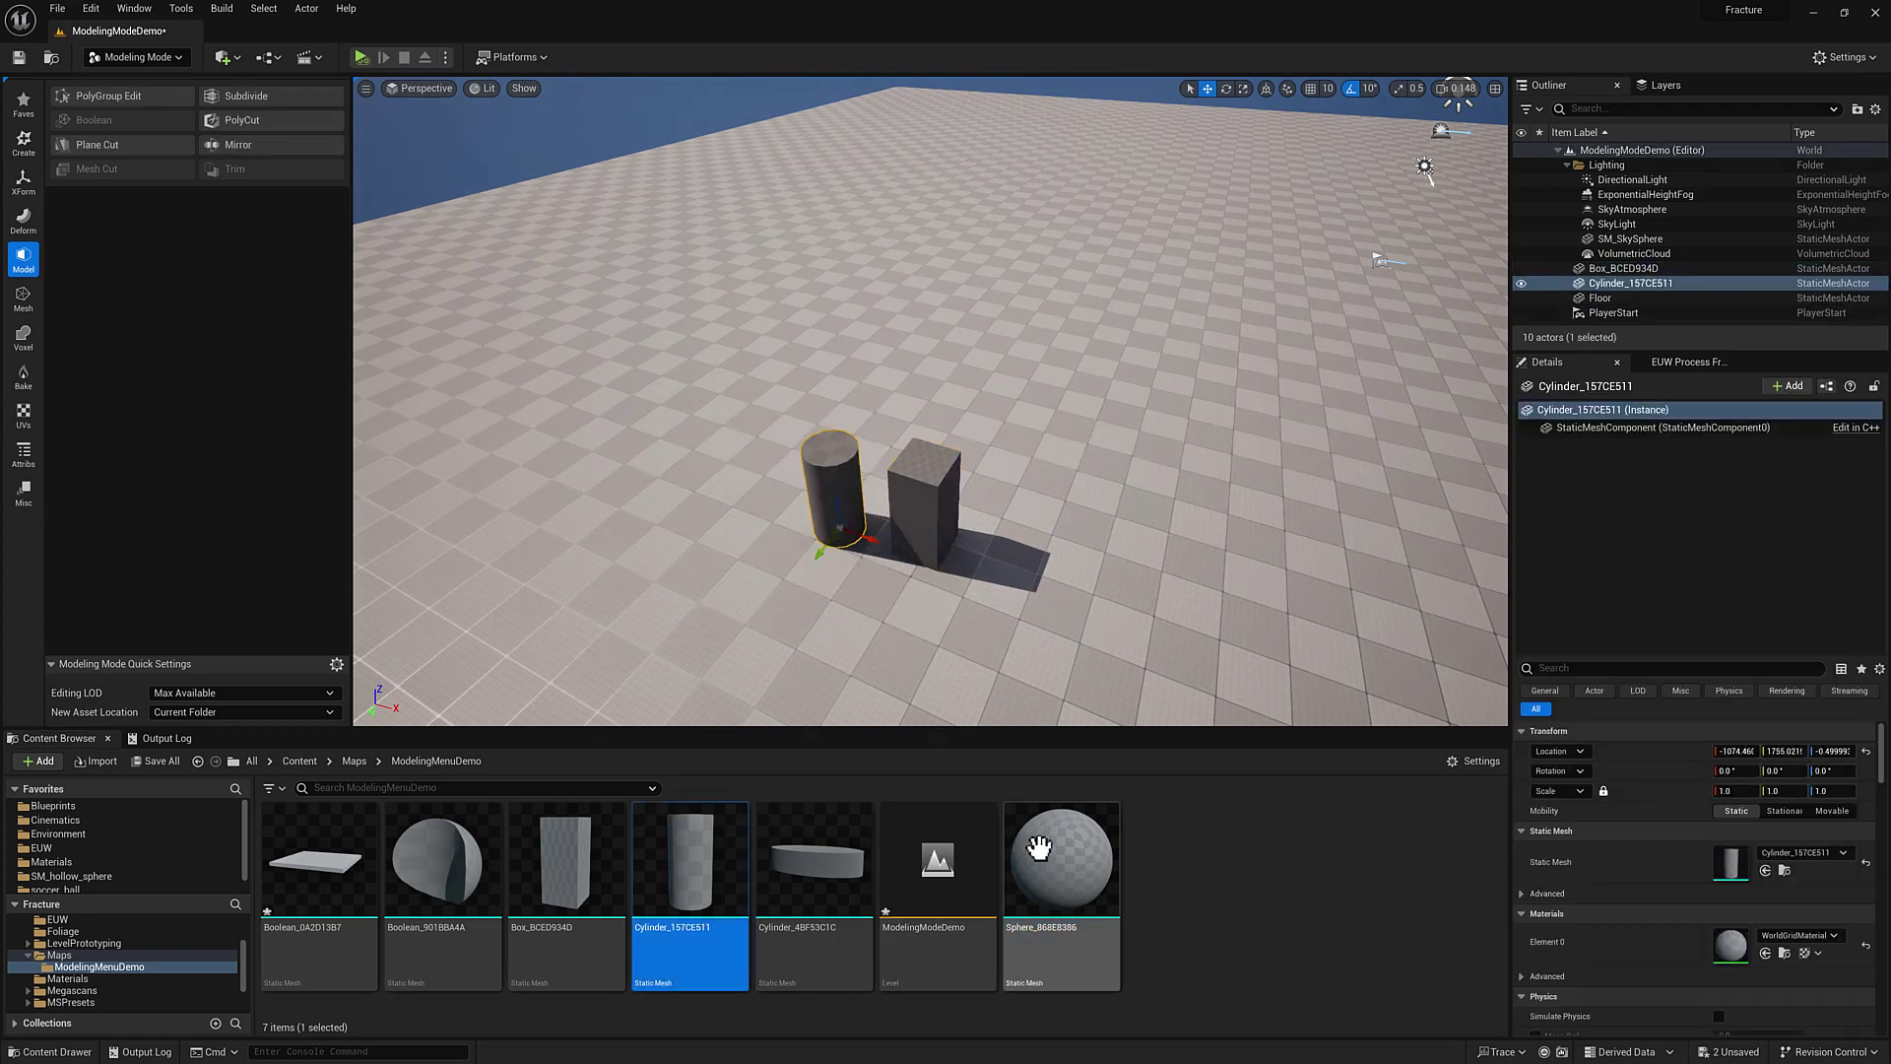
drag(1062, 857, 890, 551)
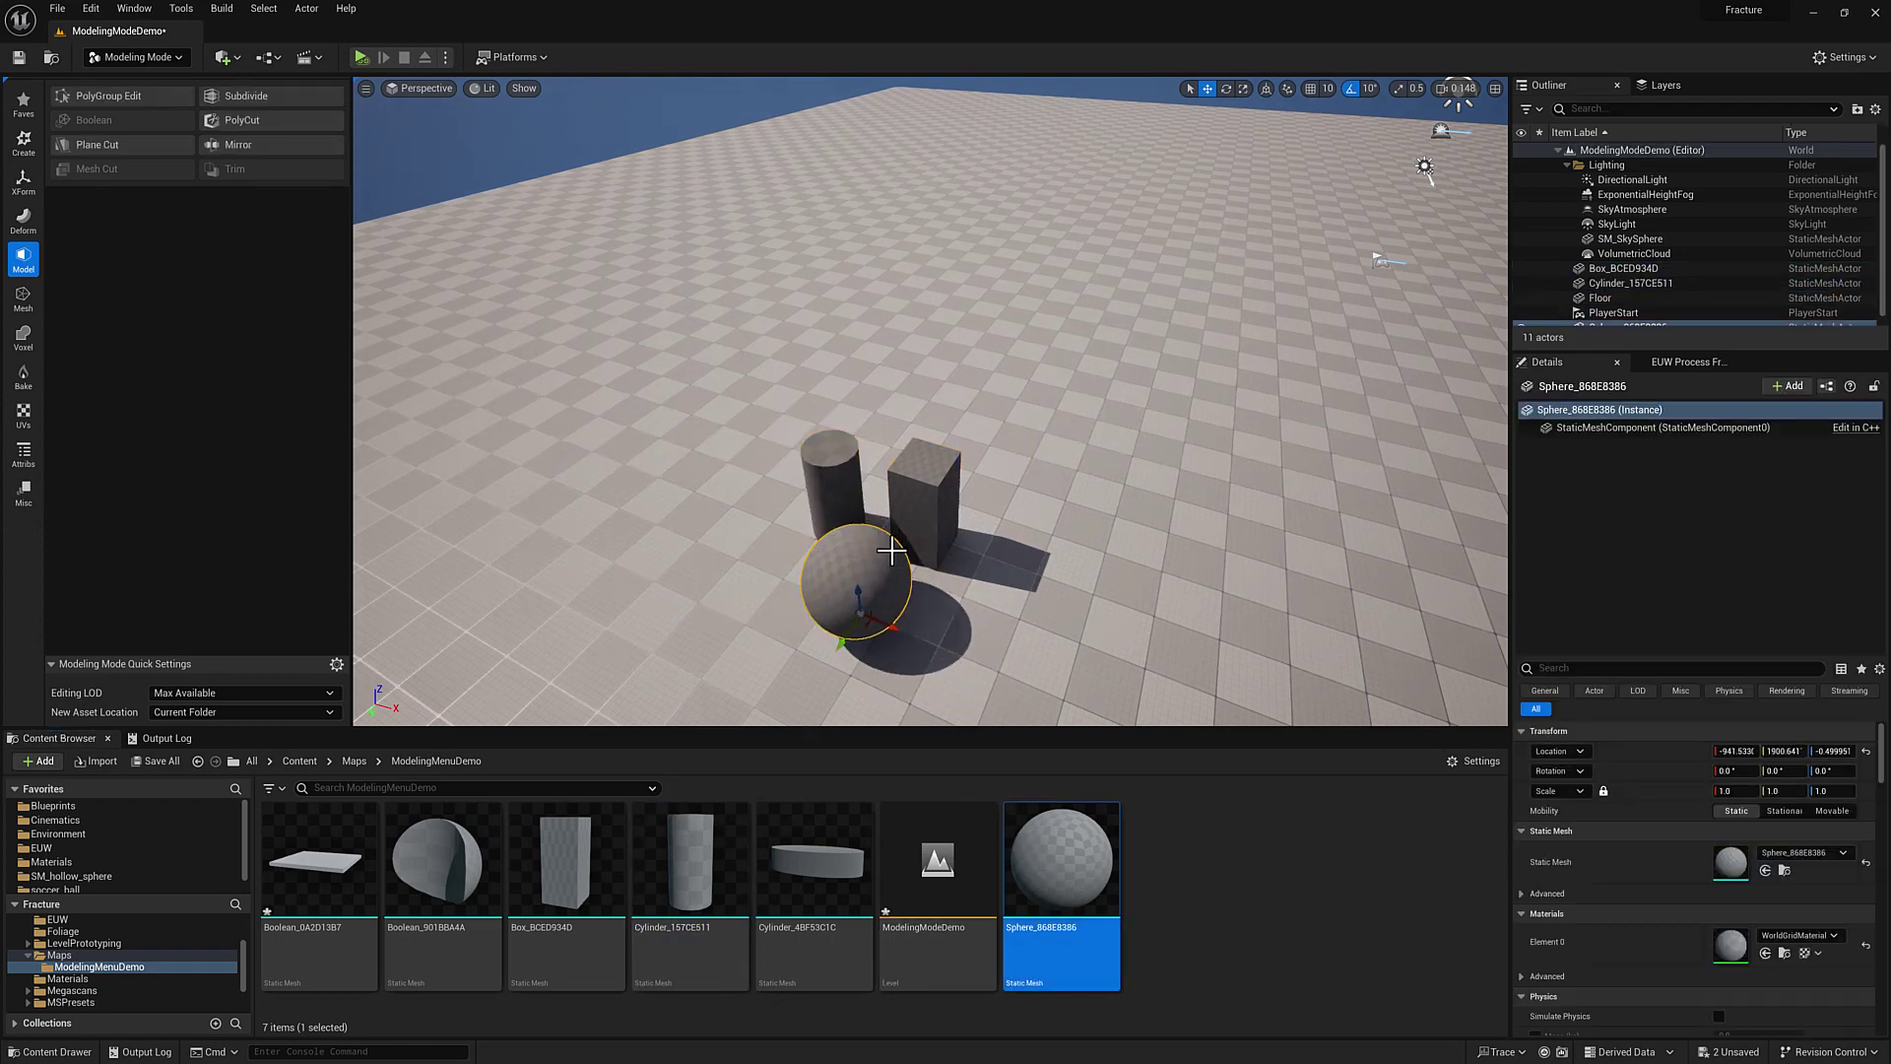
Select the sphere, cylinder and box together and start a circular Pattern of all three.
ctrl+click(813, 465)
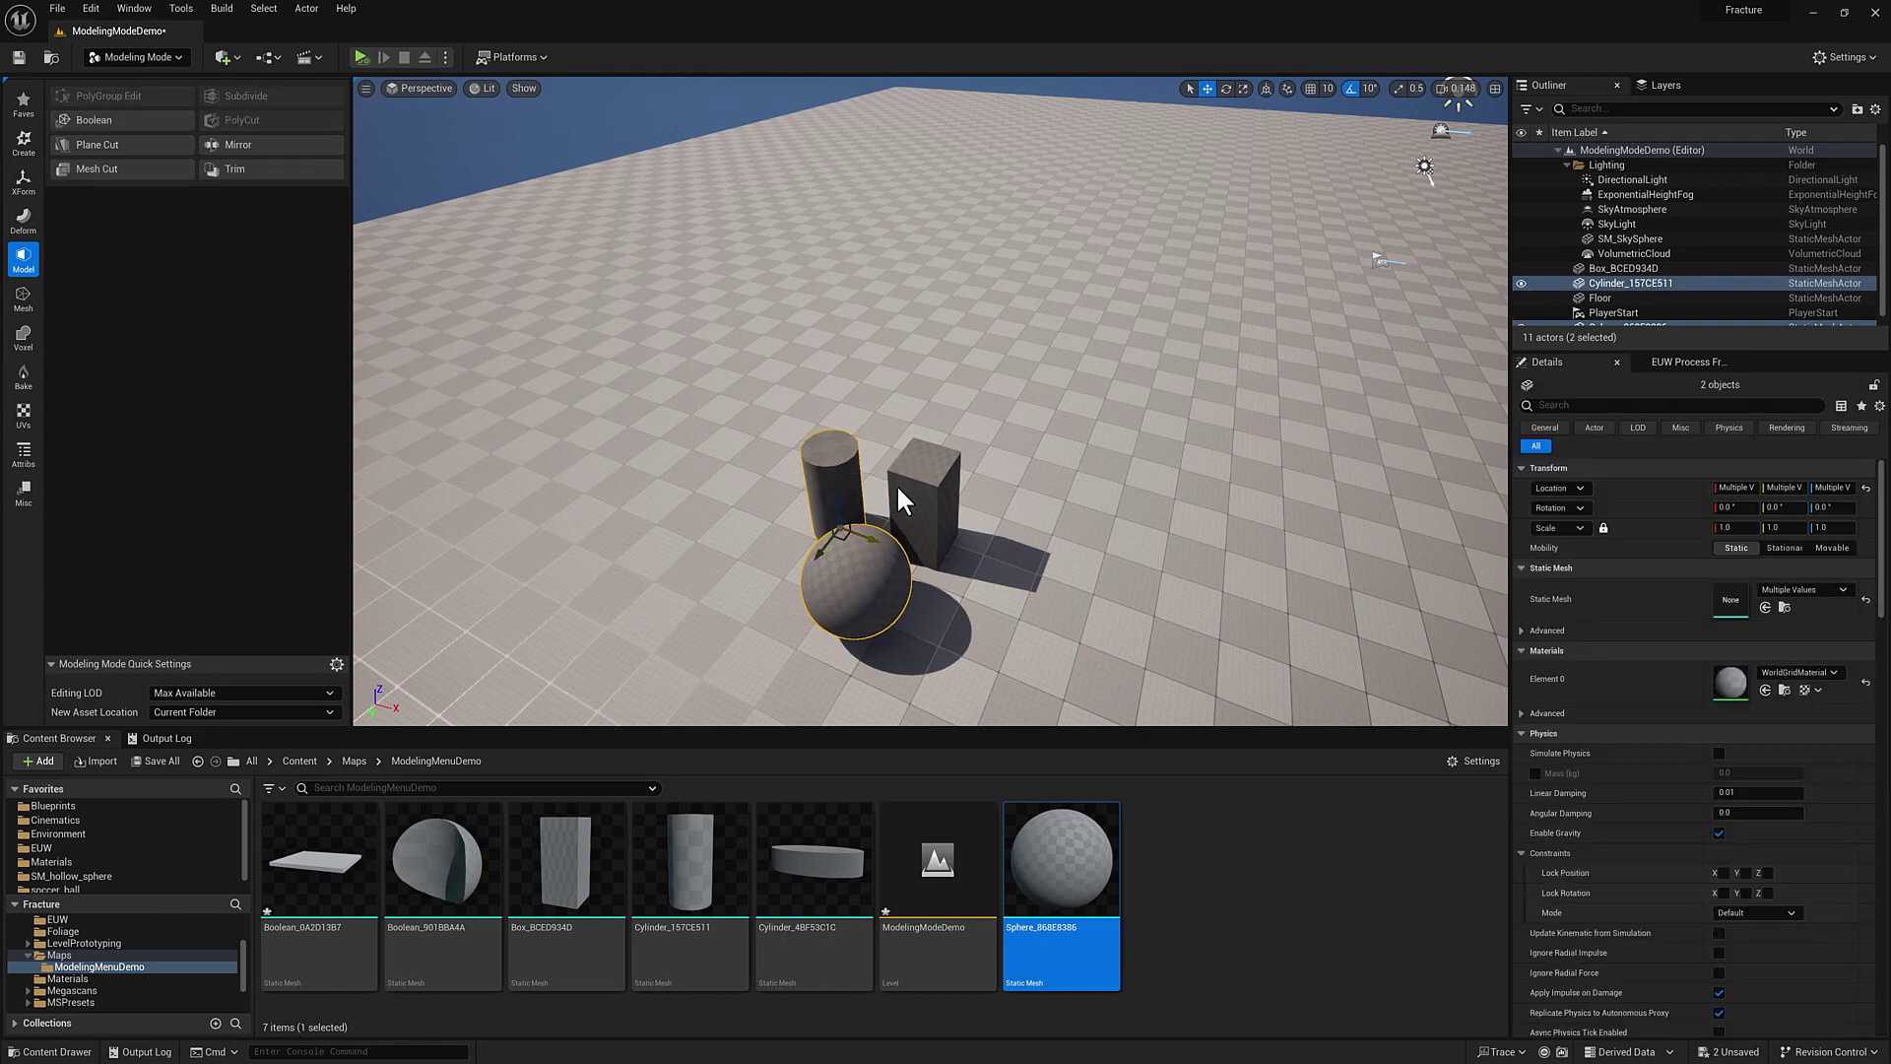
ctrl+click(899, 500)
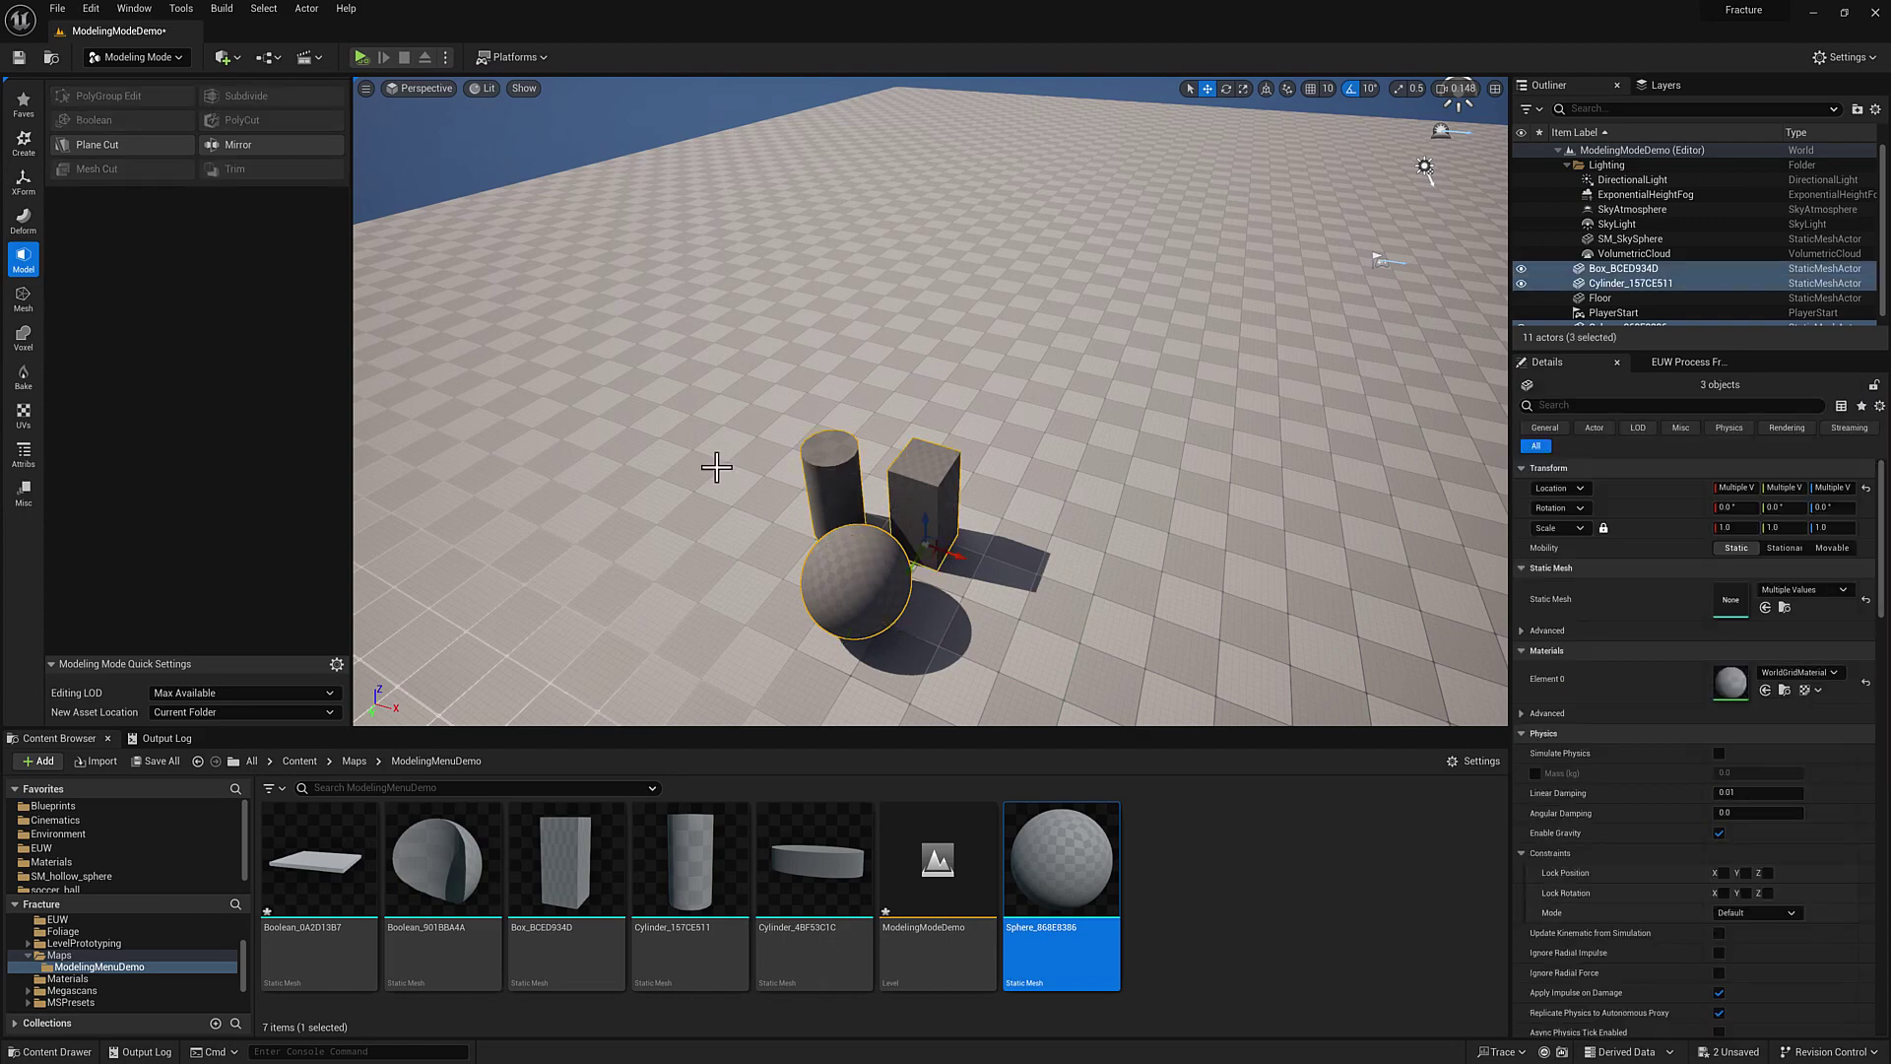
click(27, 181)
click(256, 189)
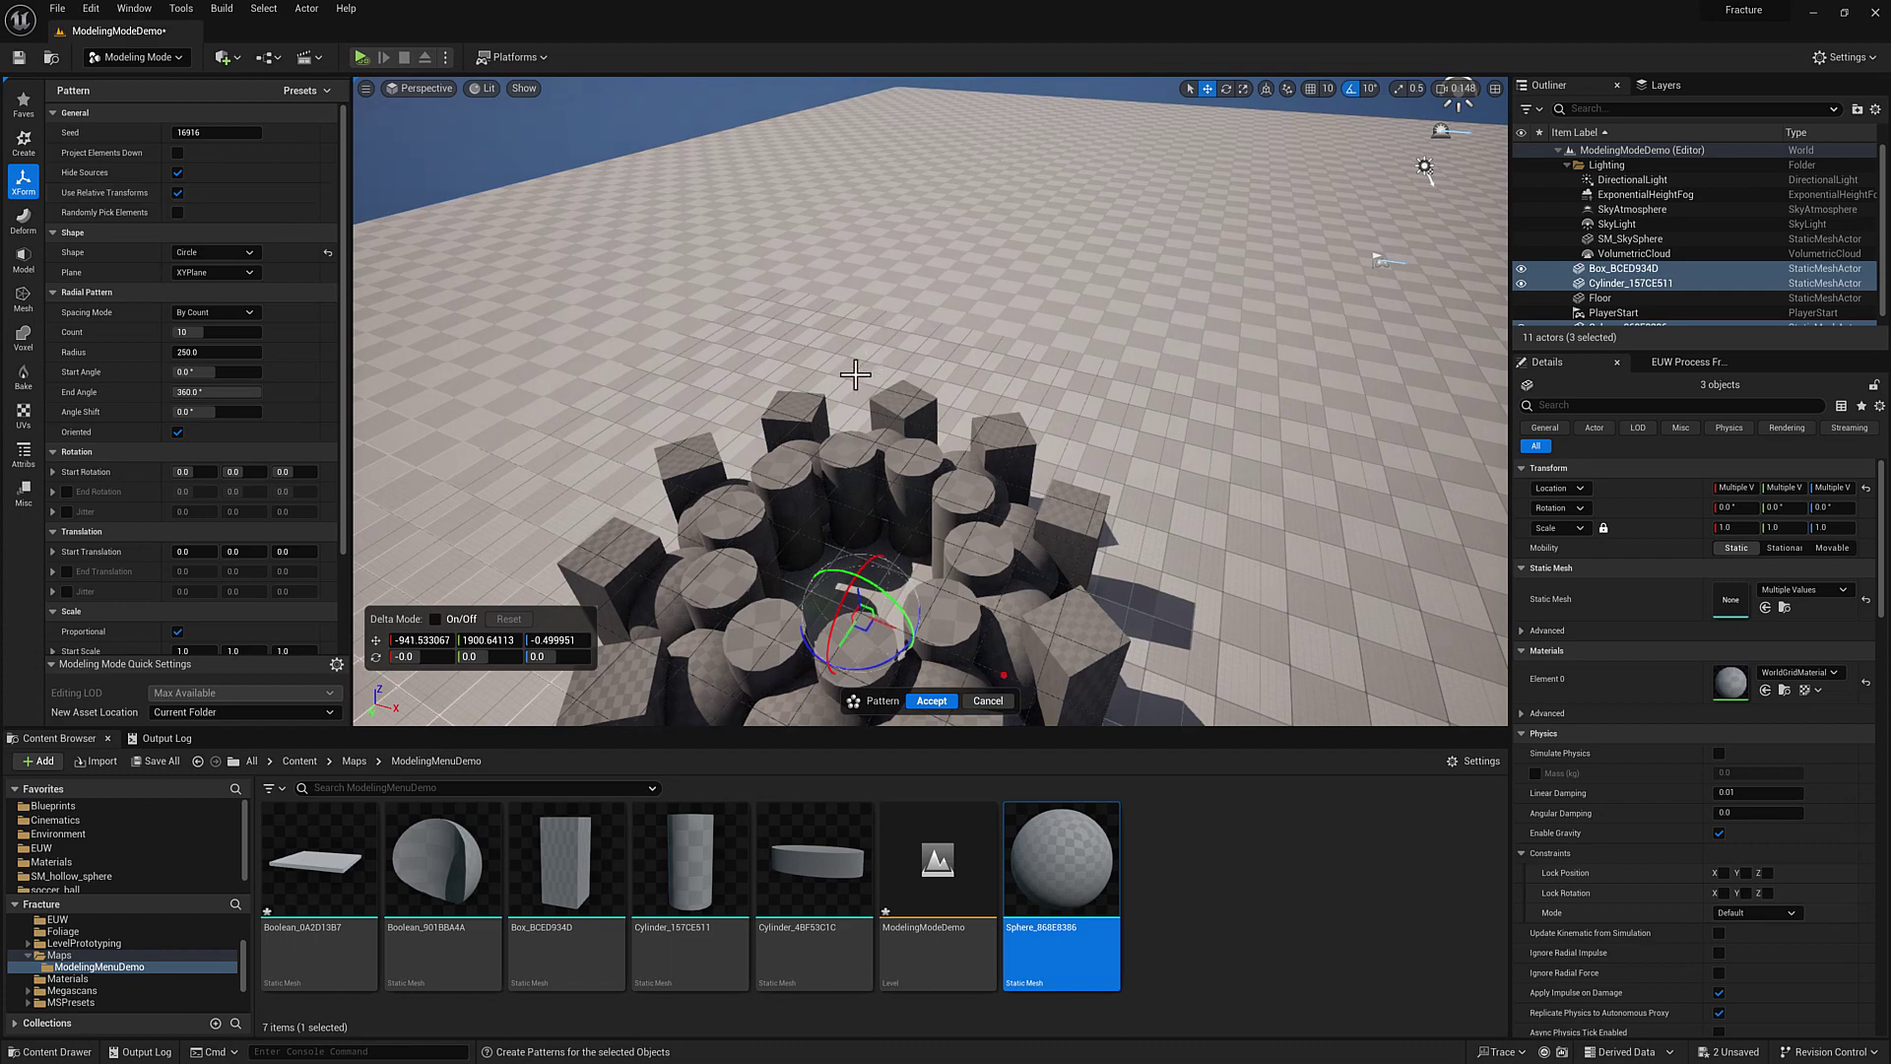
right_drag(696, 312, 678, 386)
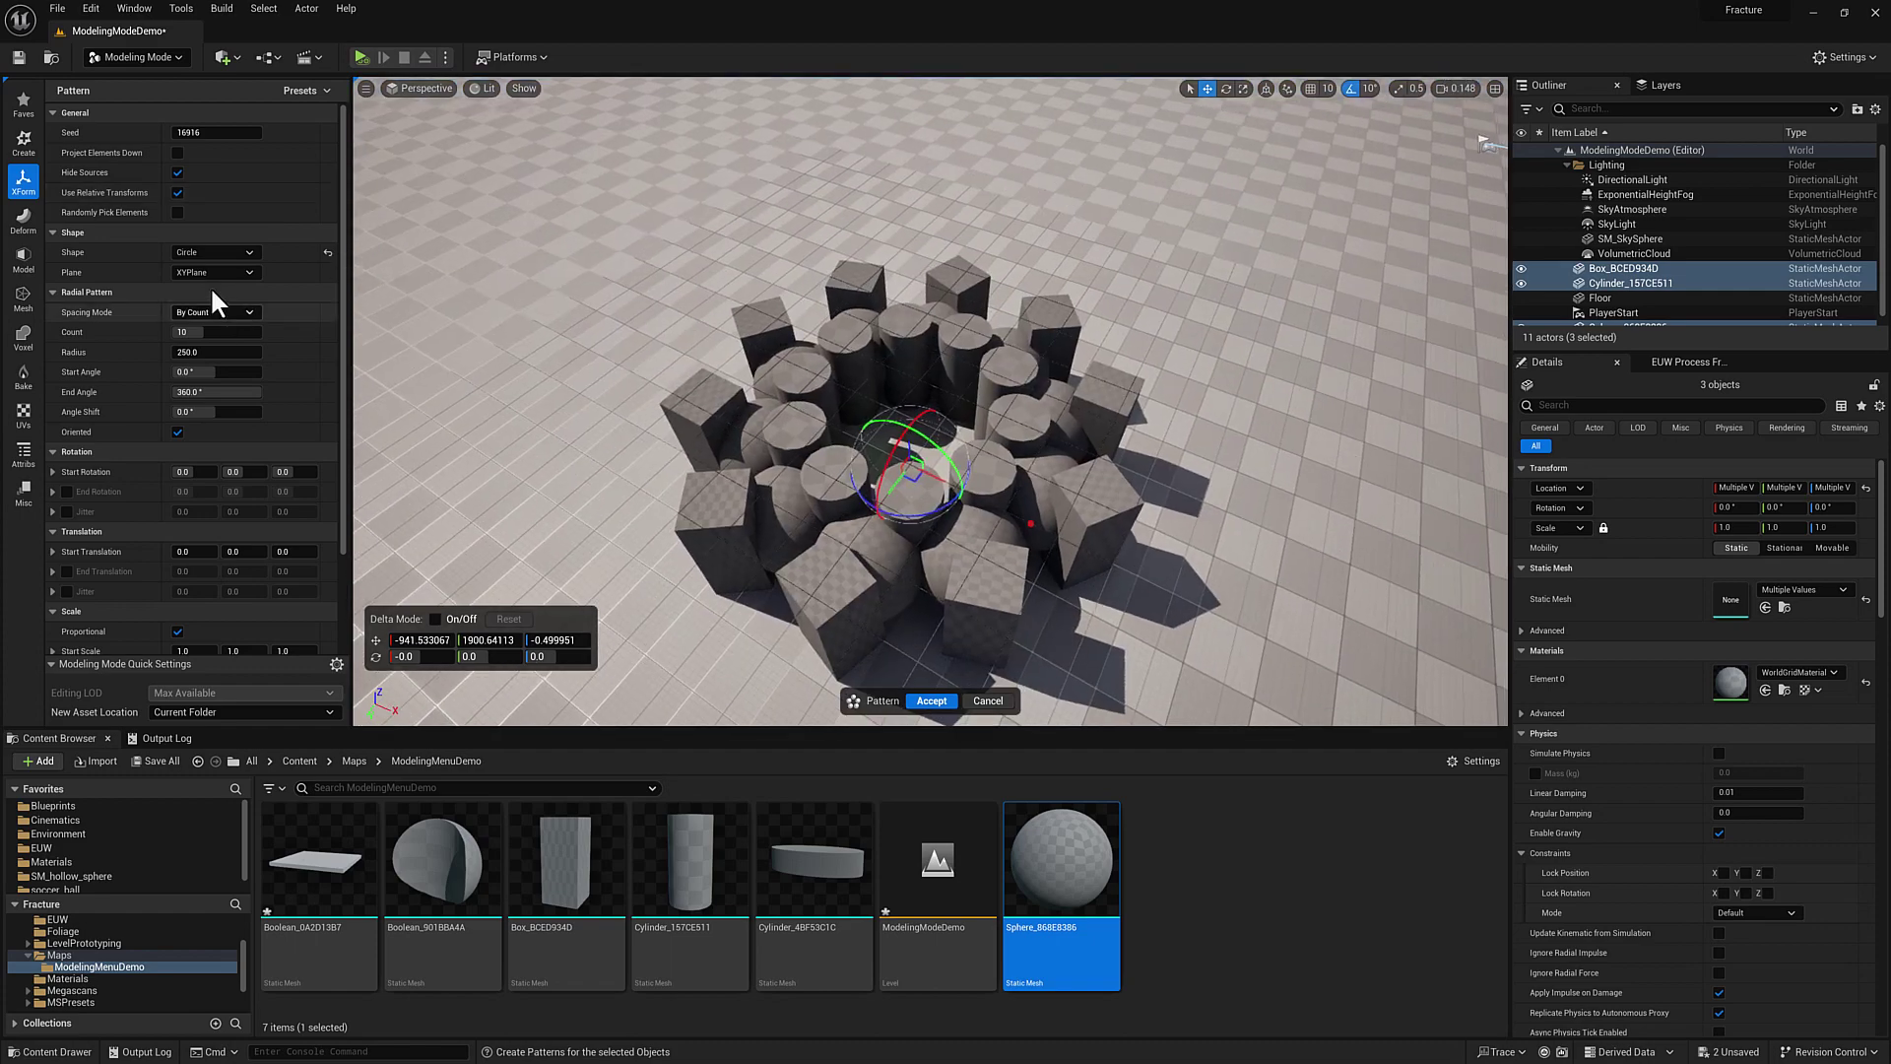
Set the circular pattern's count to 6 and its radius to about 563.6, and accept it.
drag(200, 335, 249, 351)
right_drag(1091, 502, 1084, 564)
key(s)
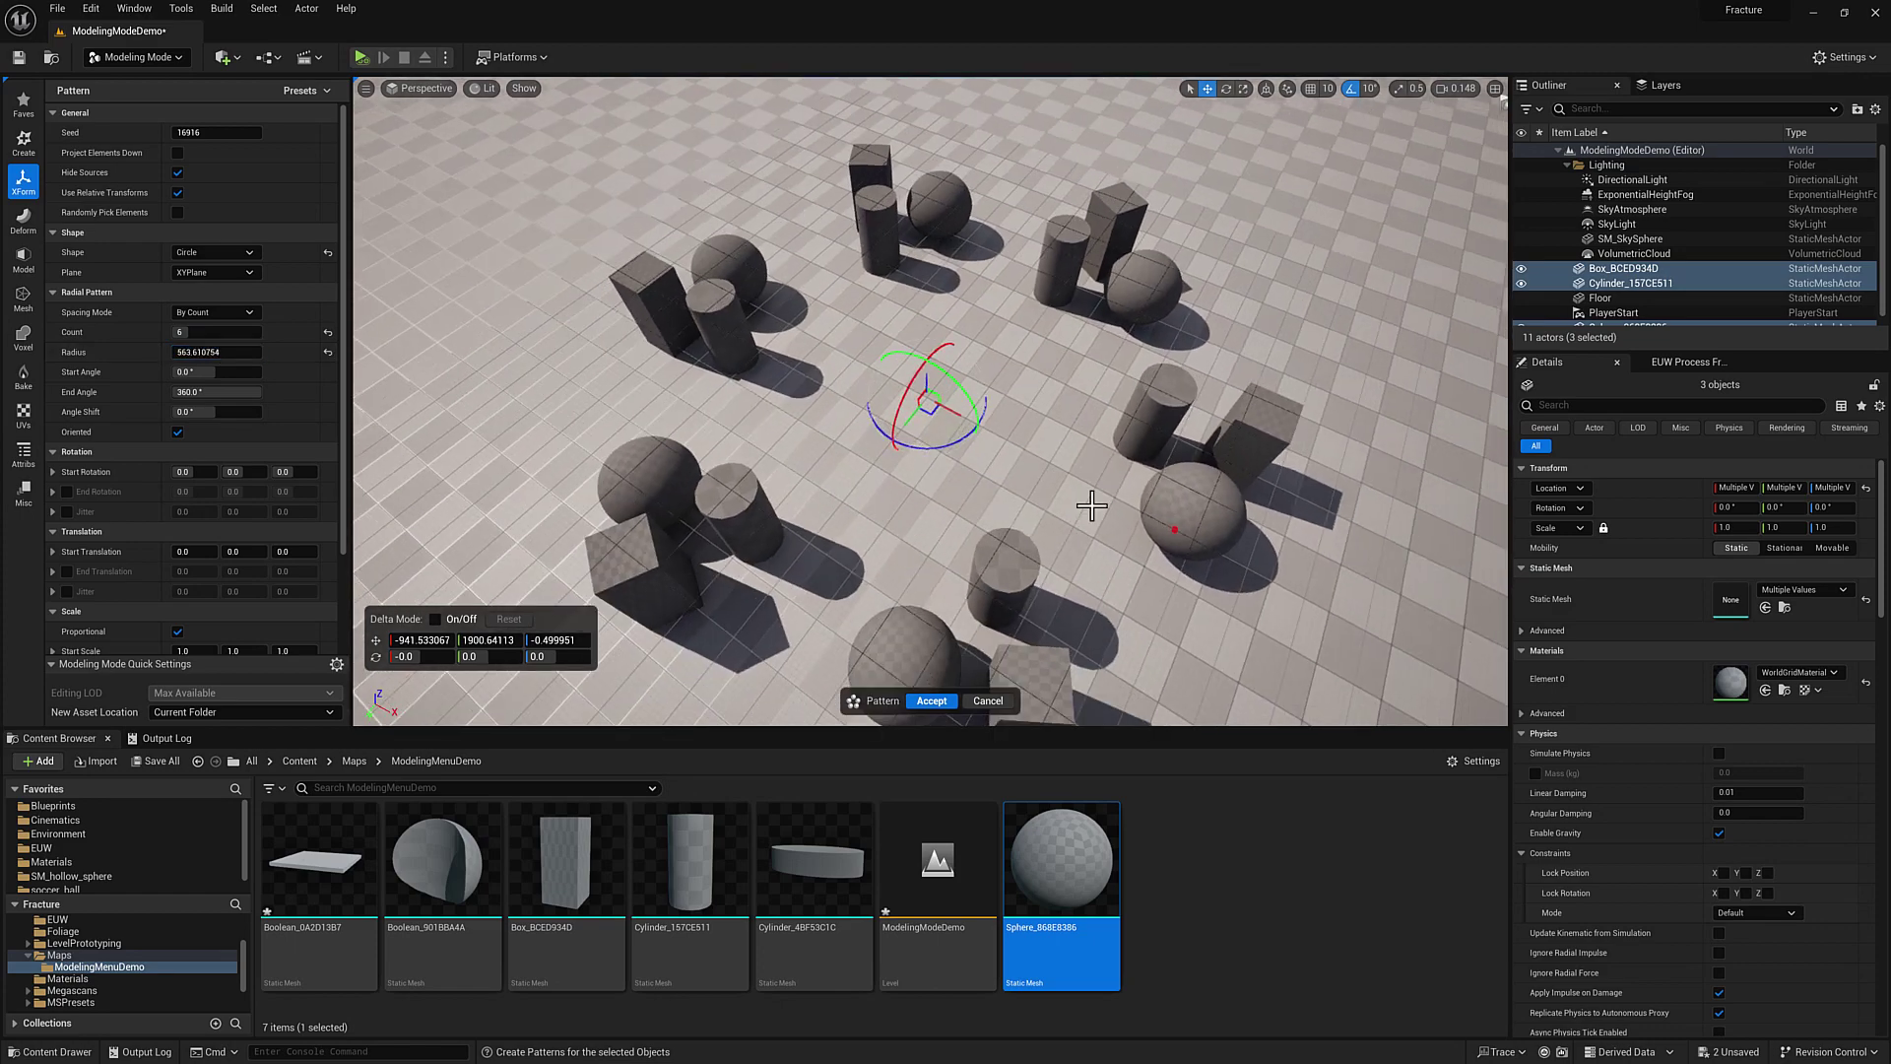
key(w)
right_drag(911, 357, 884, 382)
key(s)
right_drag(1080, 558, 1088, 540)
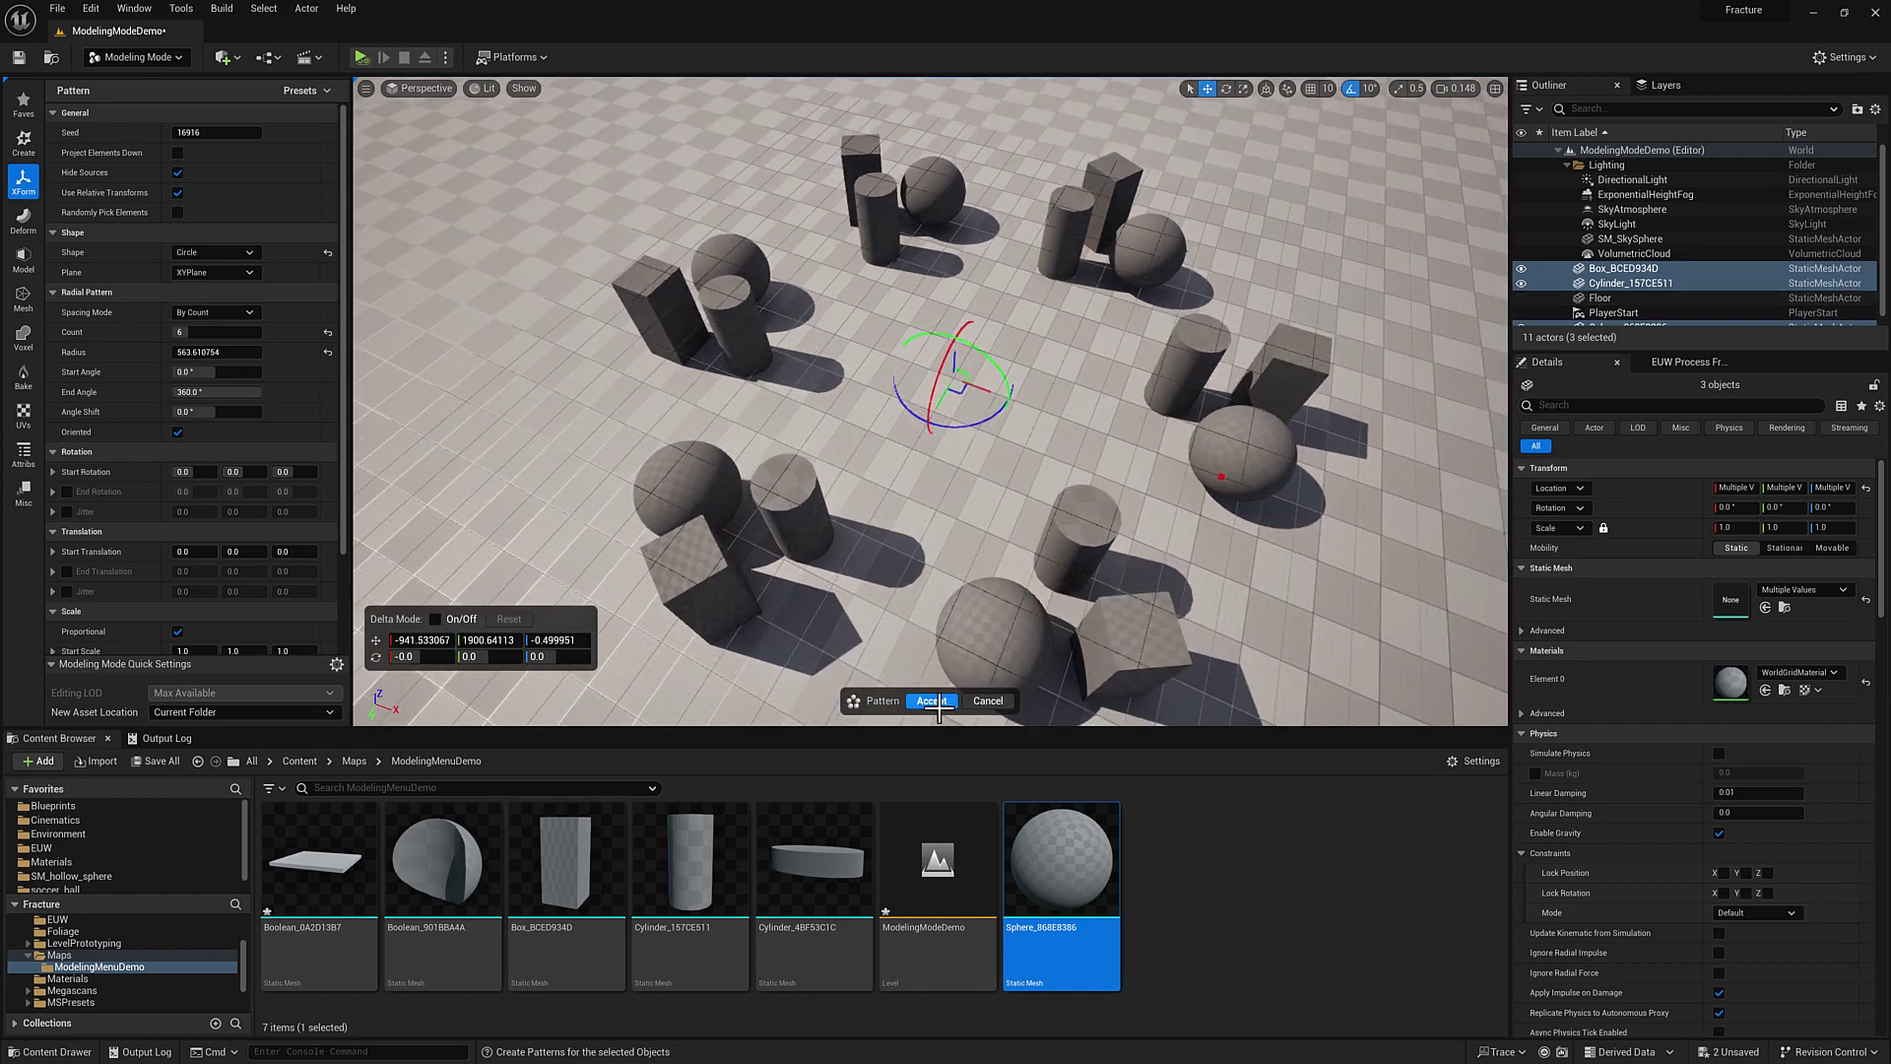
click(930, 702)
Check which meshes each pattern actor holds, and delete Pattern_0, Pattern_1 and Pattern_2 from the level.
click(1629, 292)
click(1629, 304)
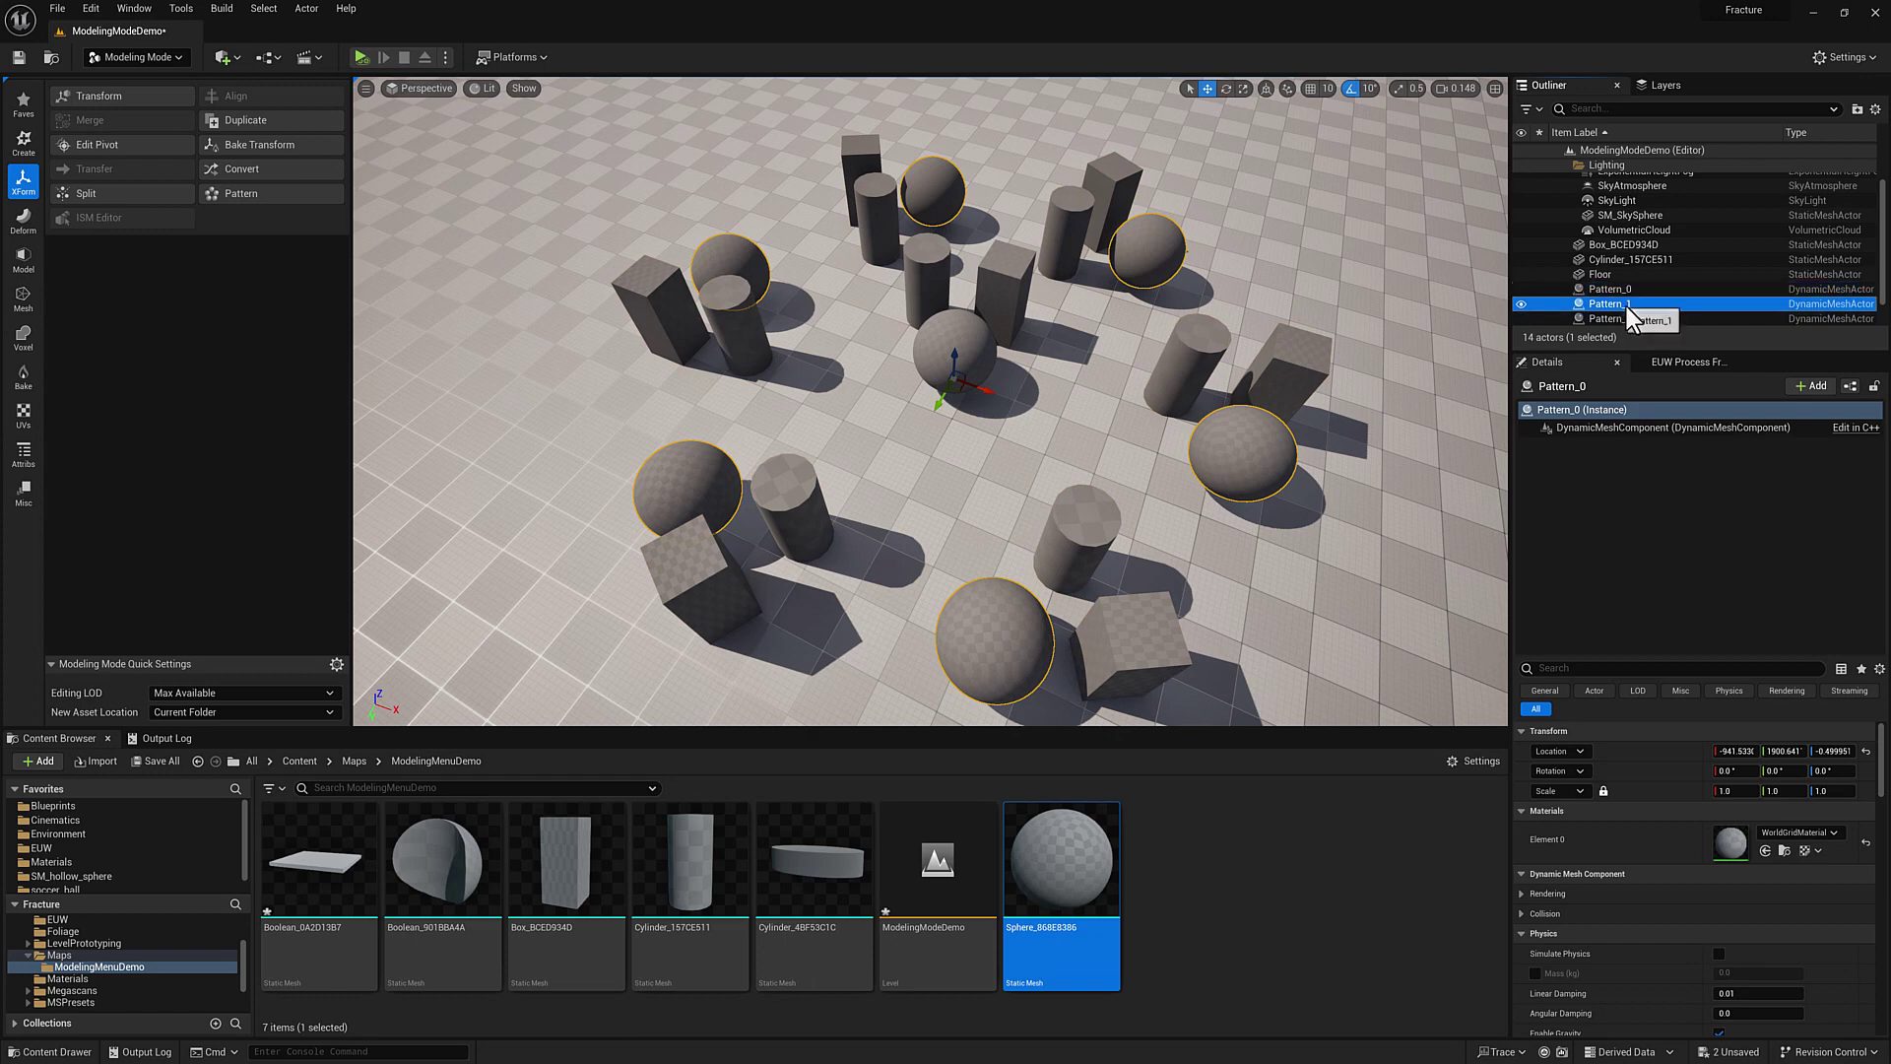
click(1618, 317)
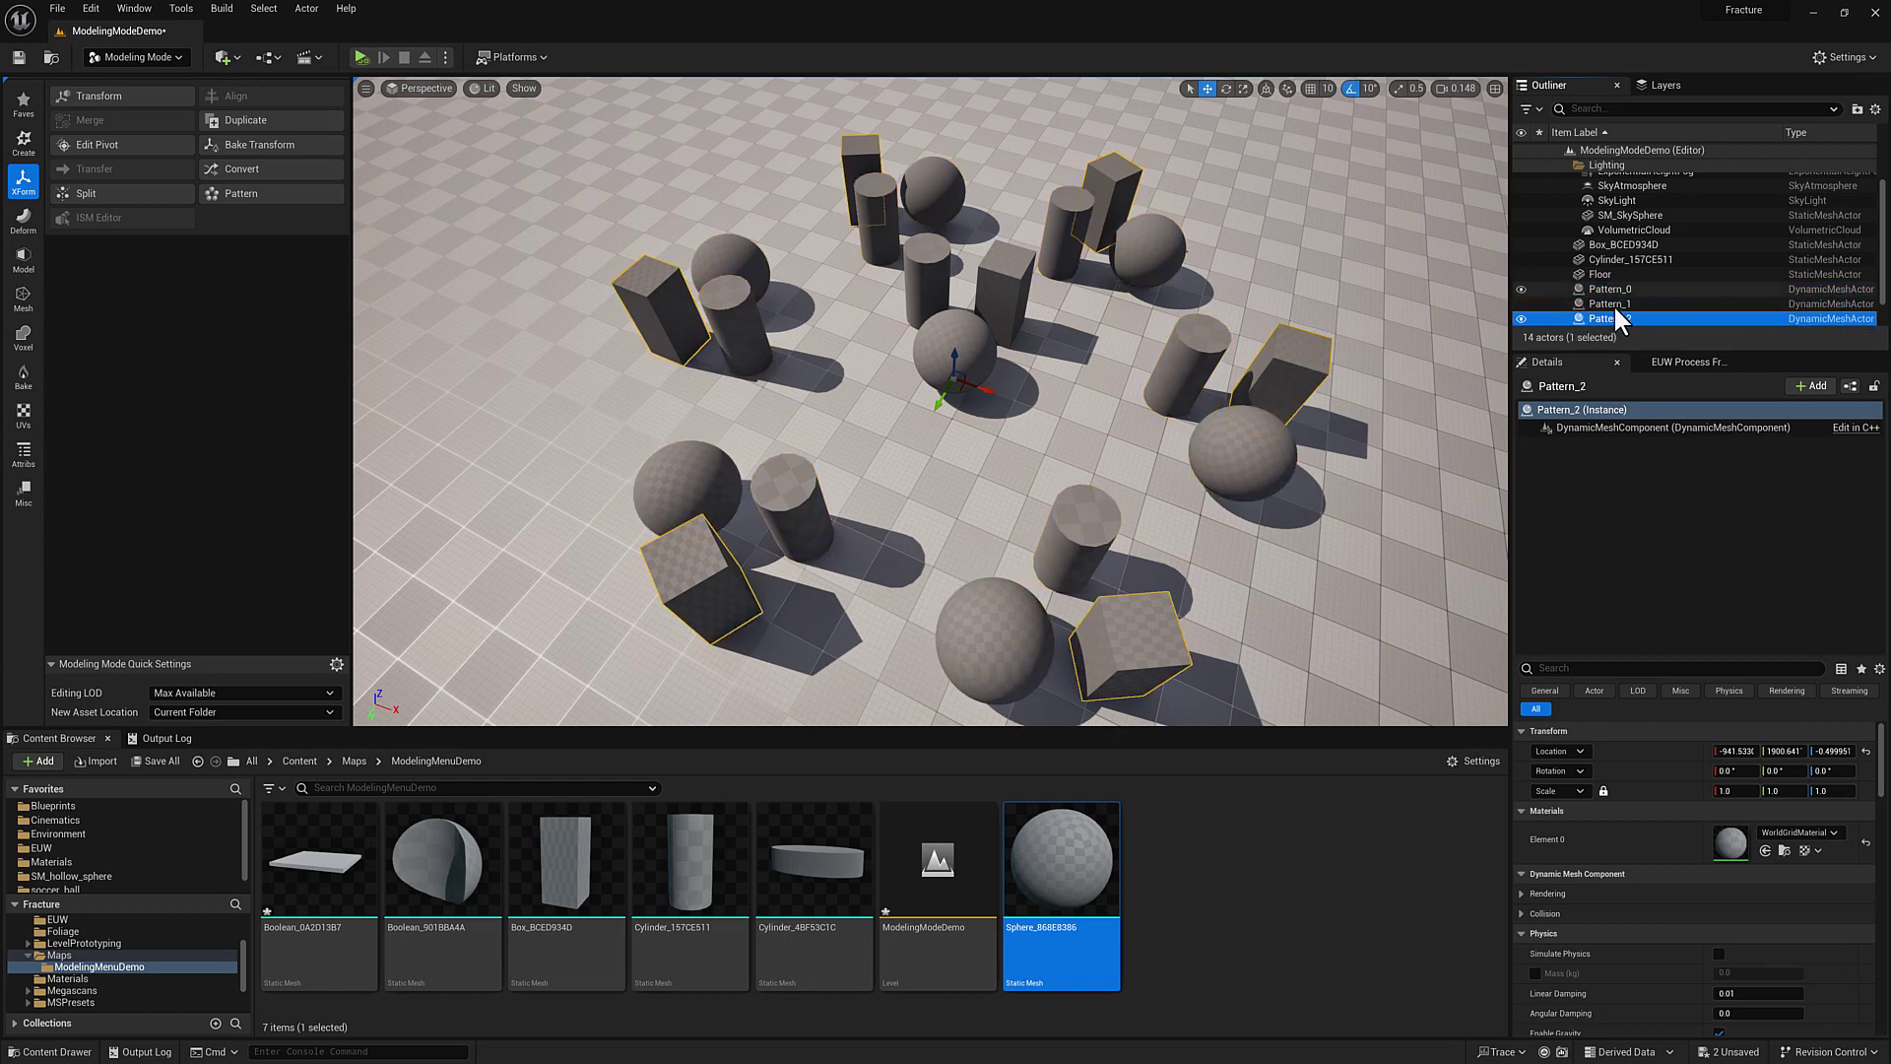
ctrl+click(1613, 304)
ctrl+click(1613, 291)
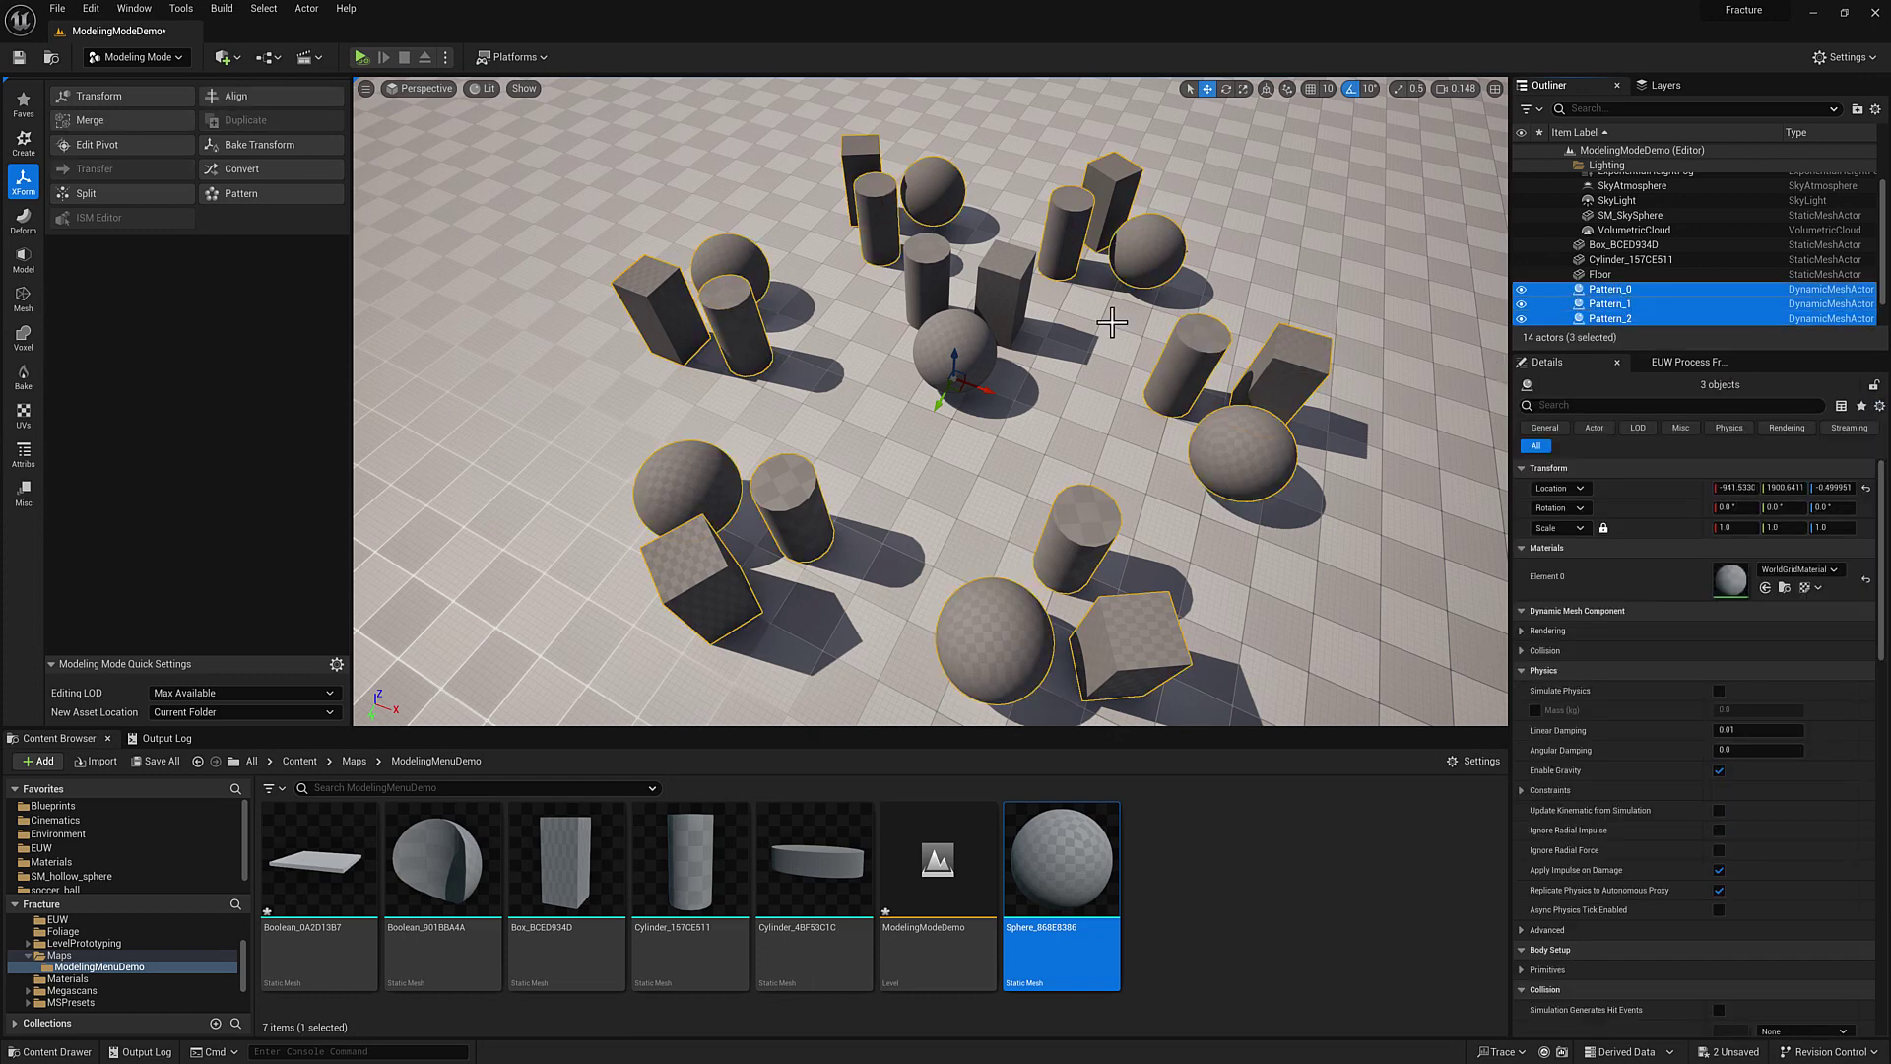
right_drag(1030, 400, 1037, 399)
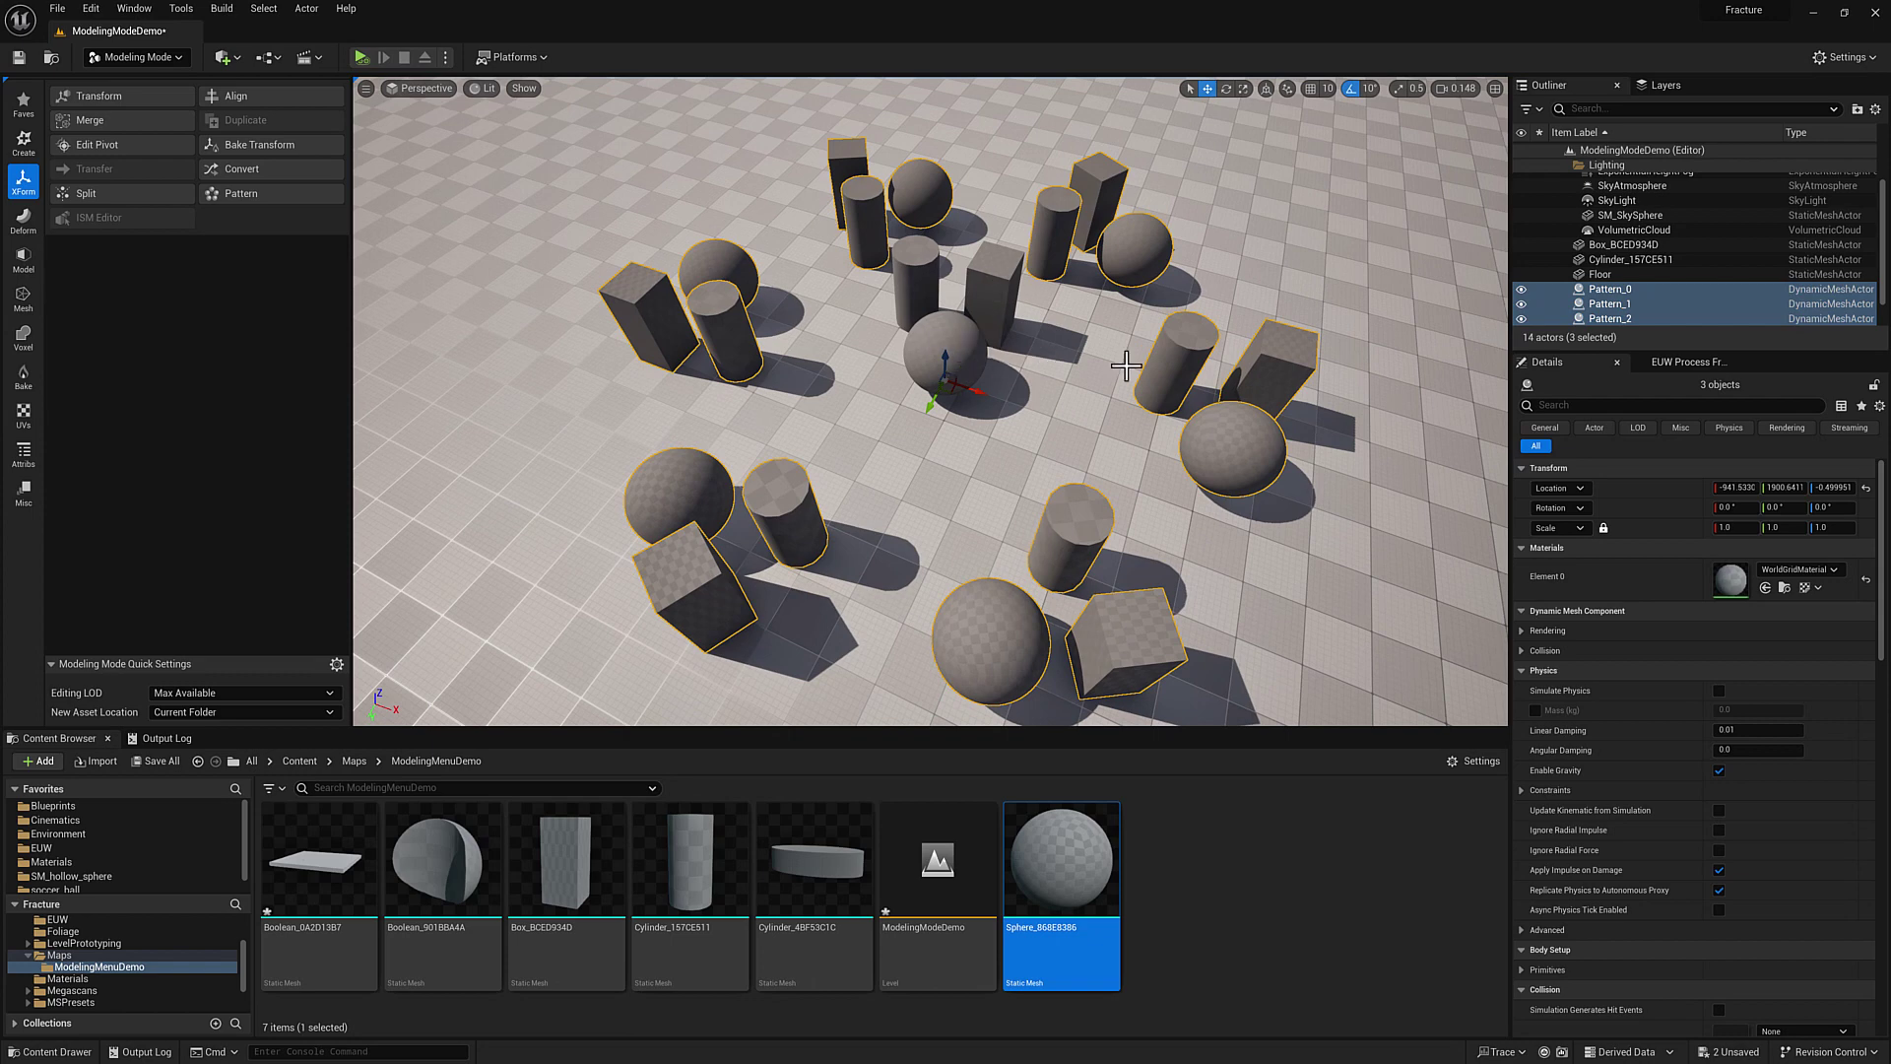
key(Delete)
Start a new circular pattern of the cylinder, sphere and box together with a count of 14.
click(892, 297)
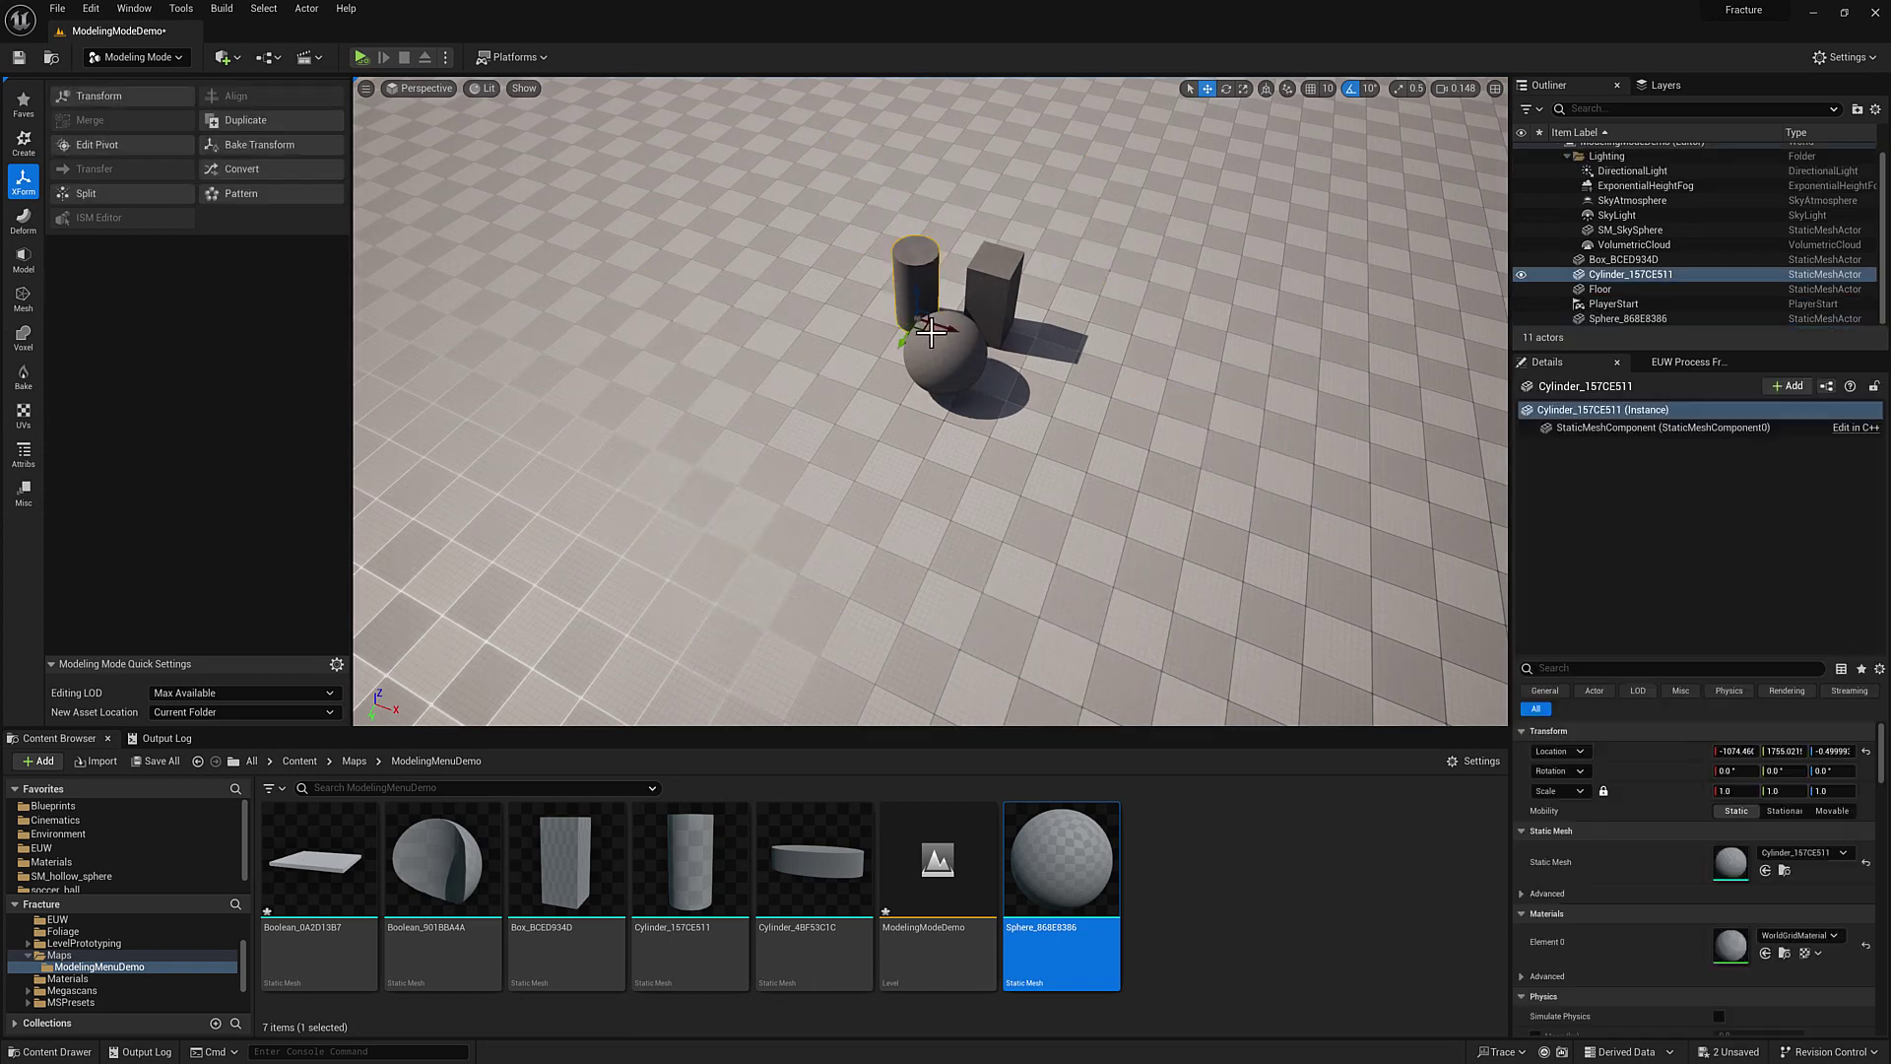
ctrl+click(931, 339)
ctrl+click(999, 290)
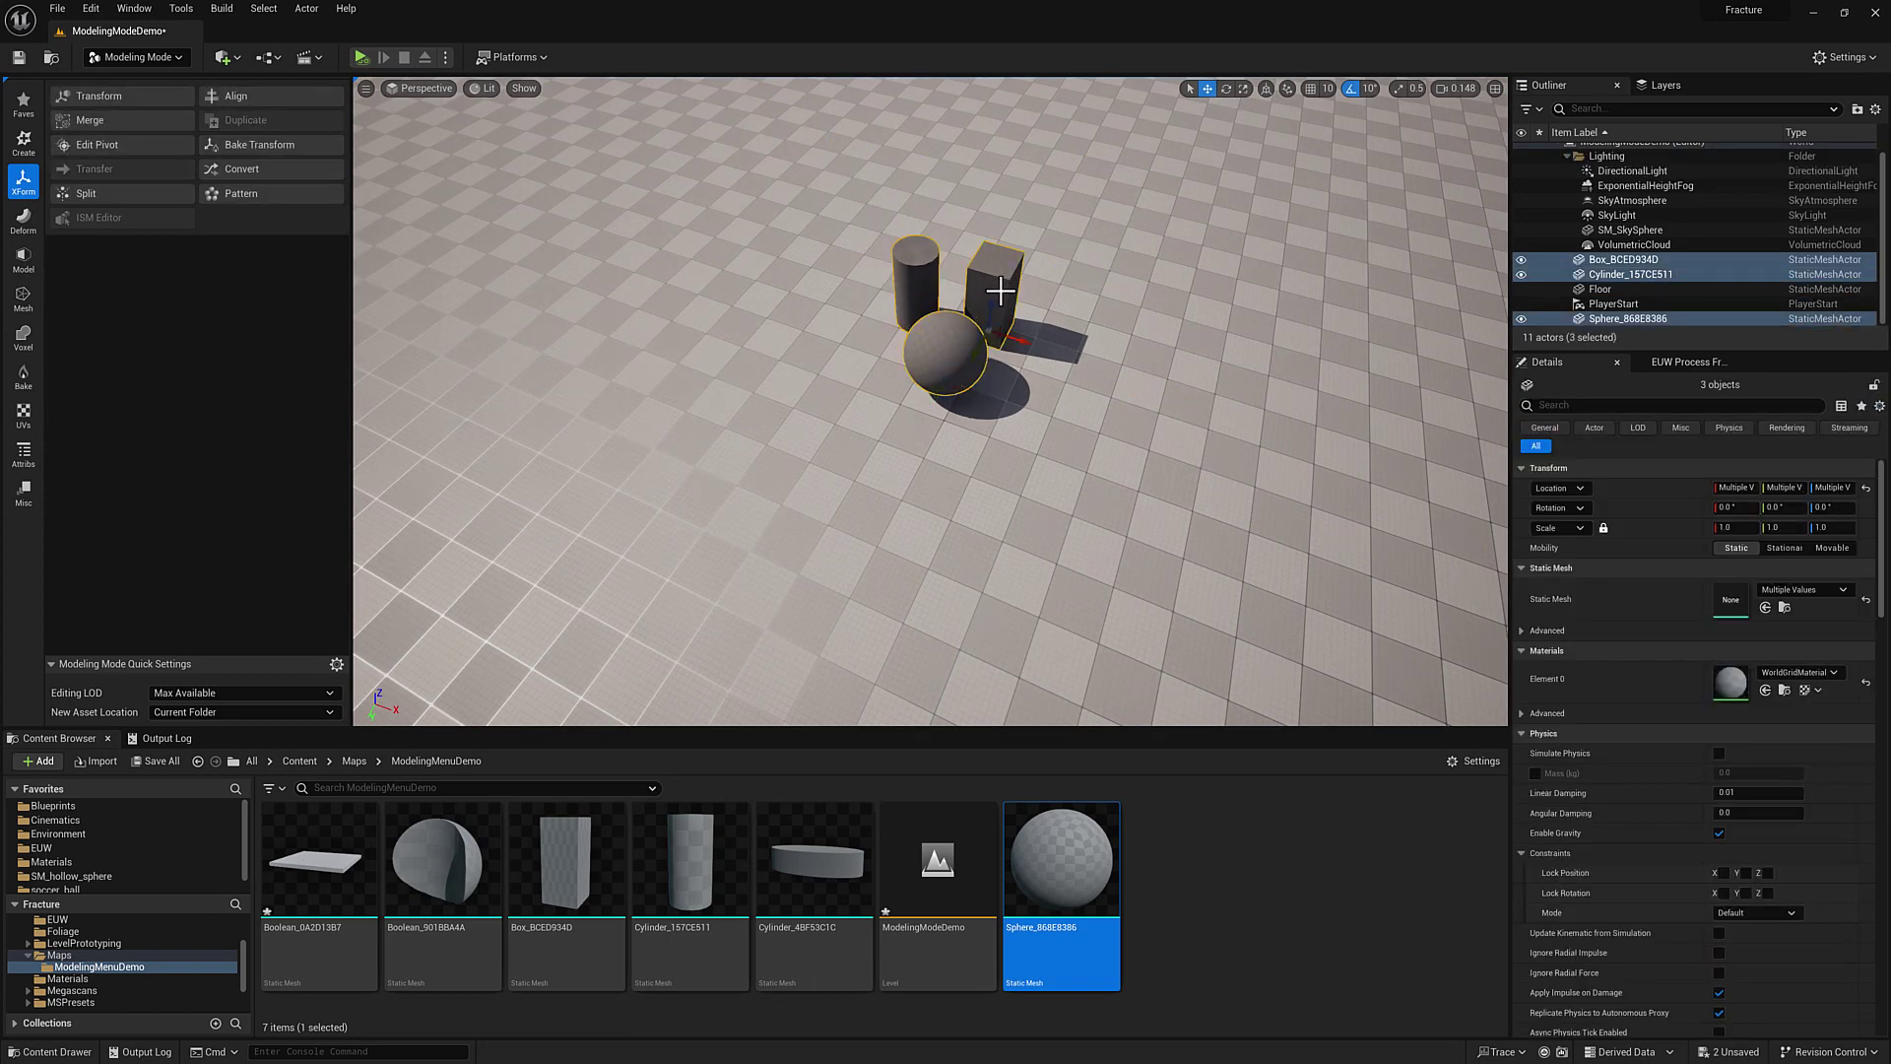
click(258, 198)
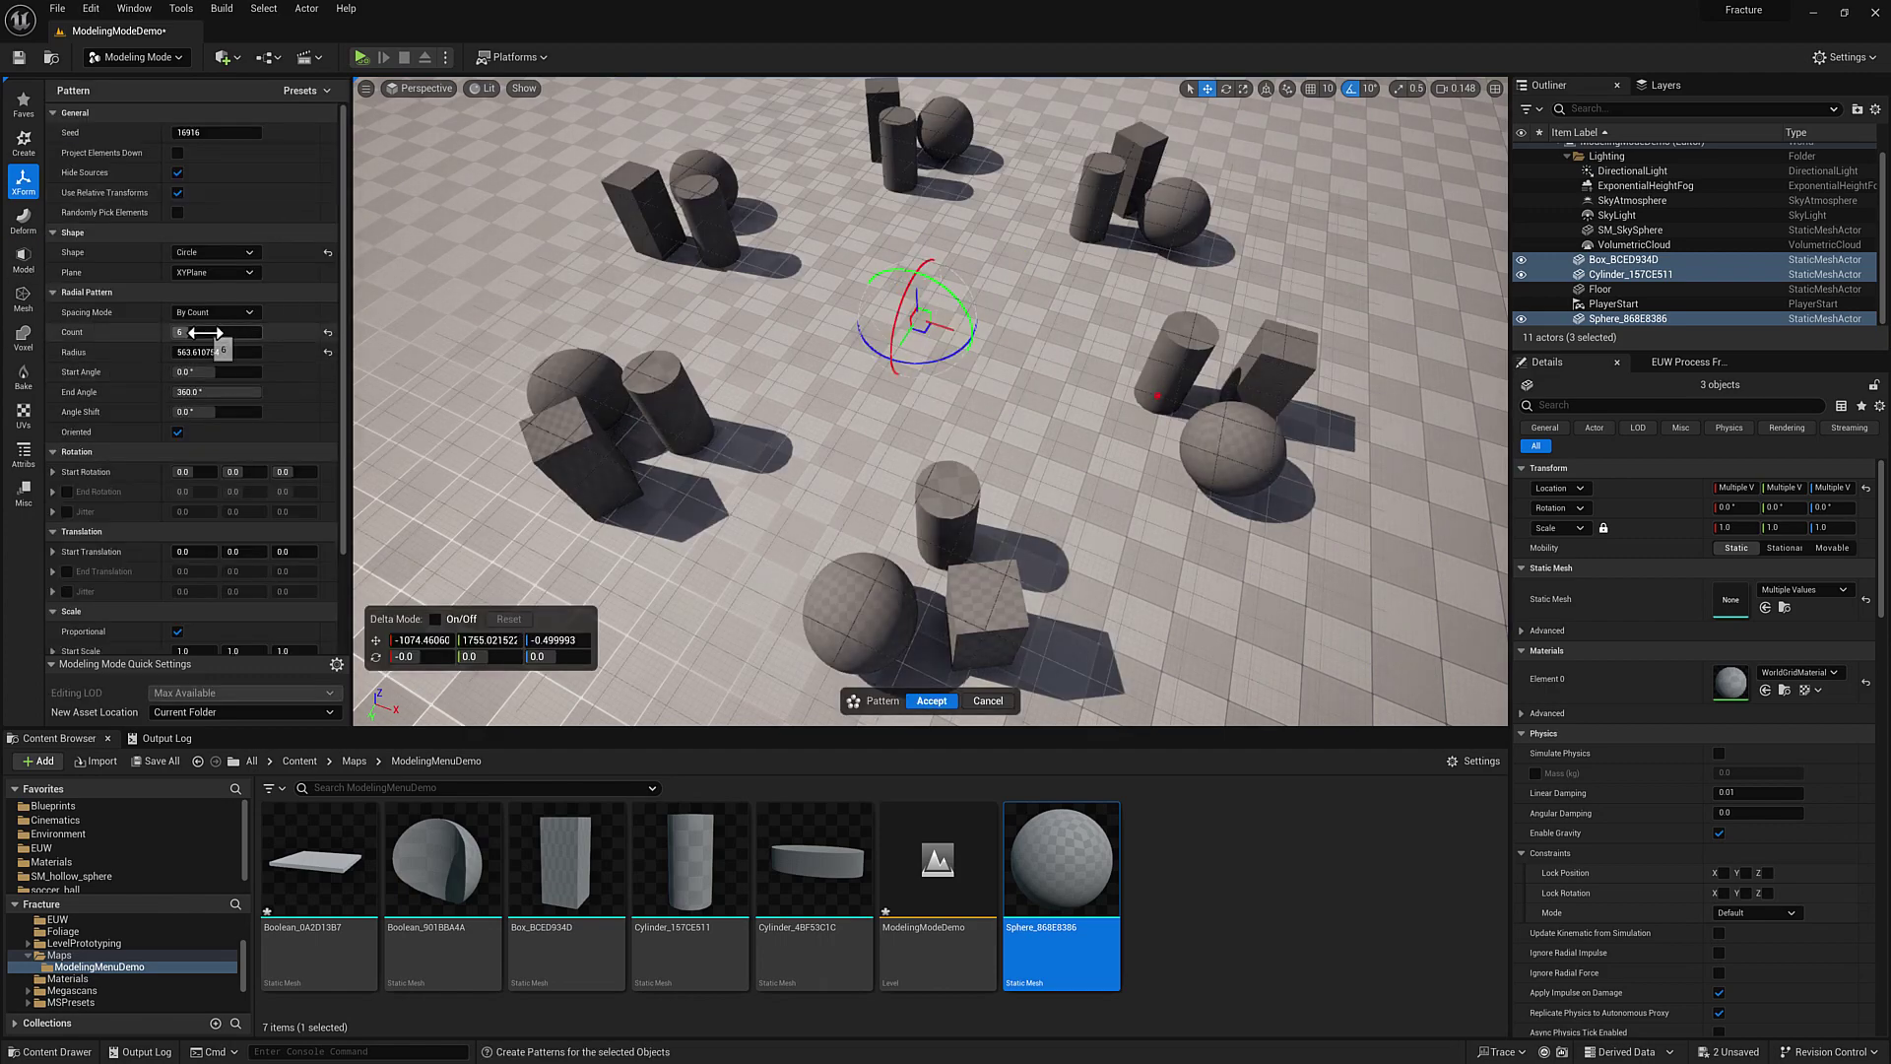
drag(217, 332, 256, 332)
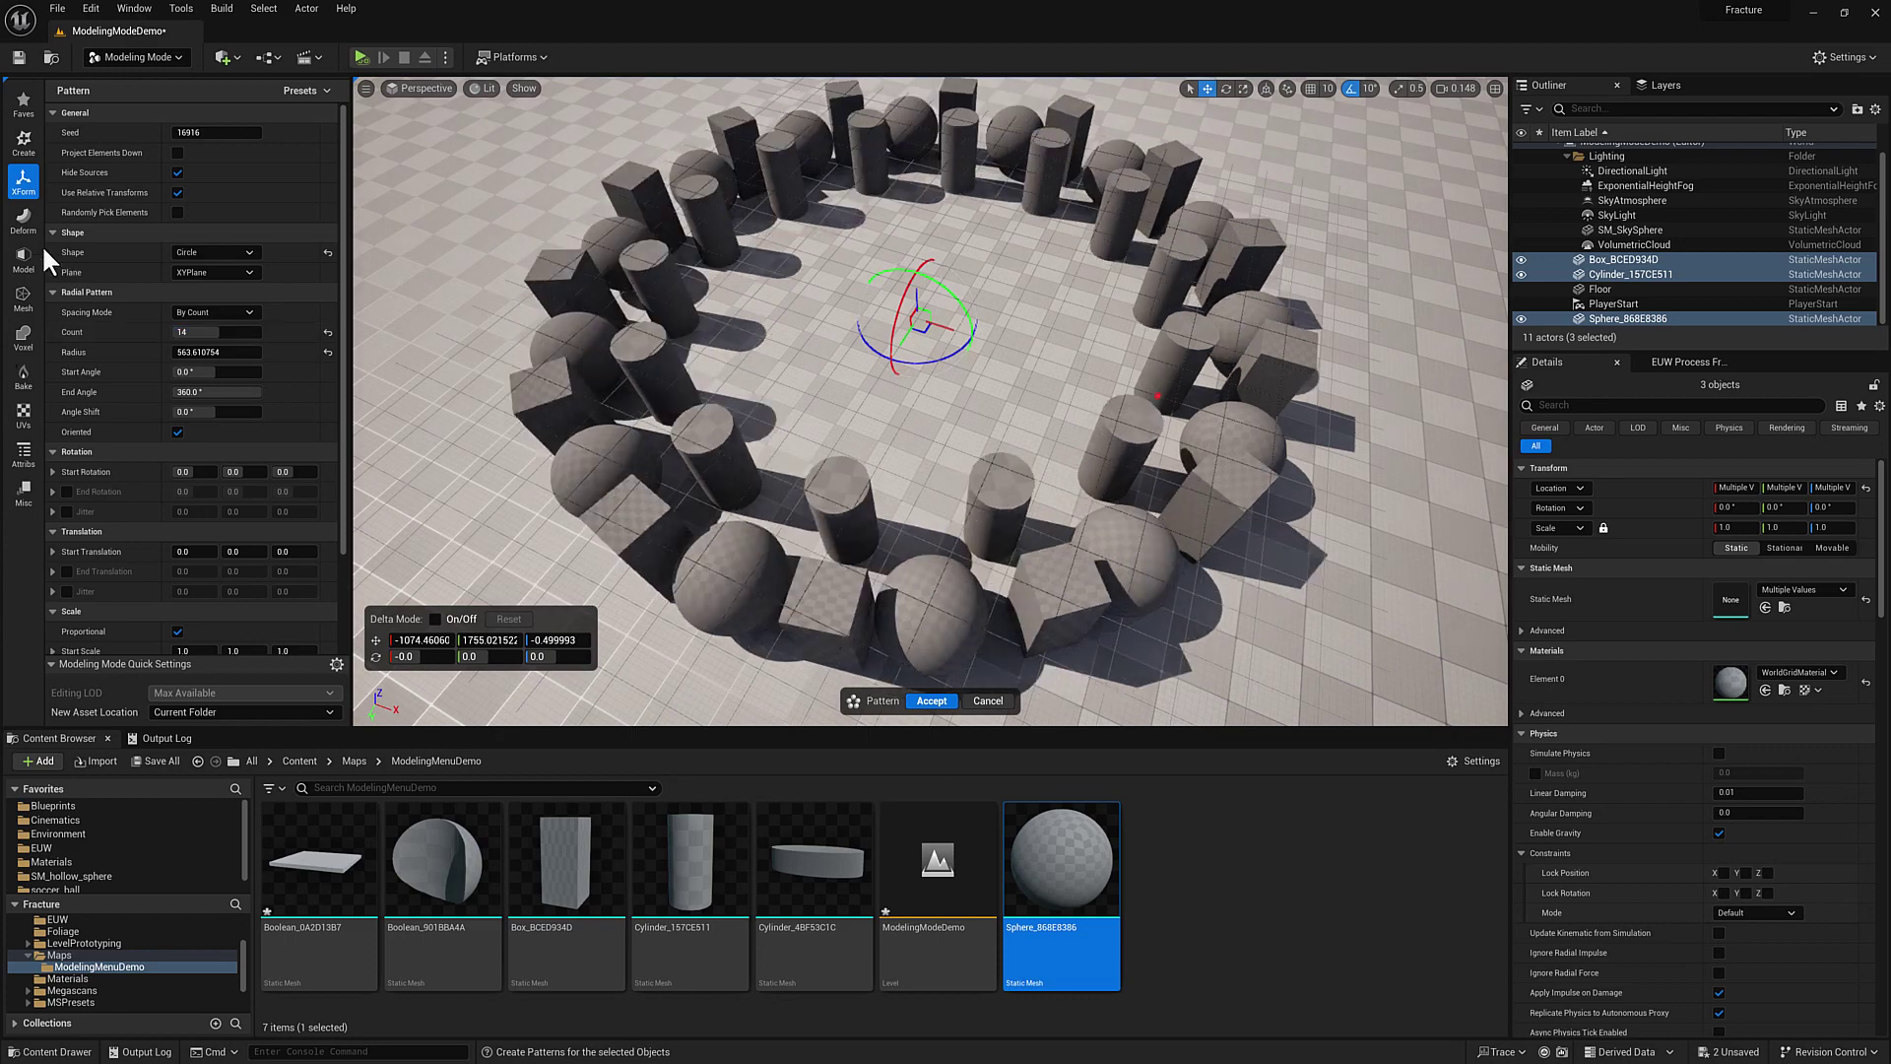
Enable Randomly Pick Elements, set the pattern's count to 25, and accept the circular pattern.
click(177, 213)
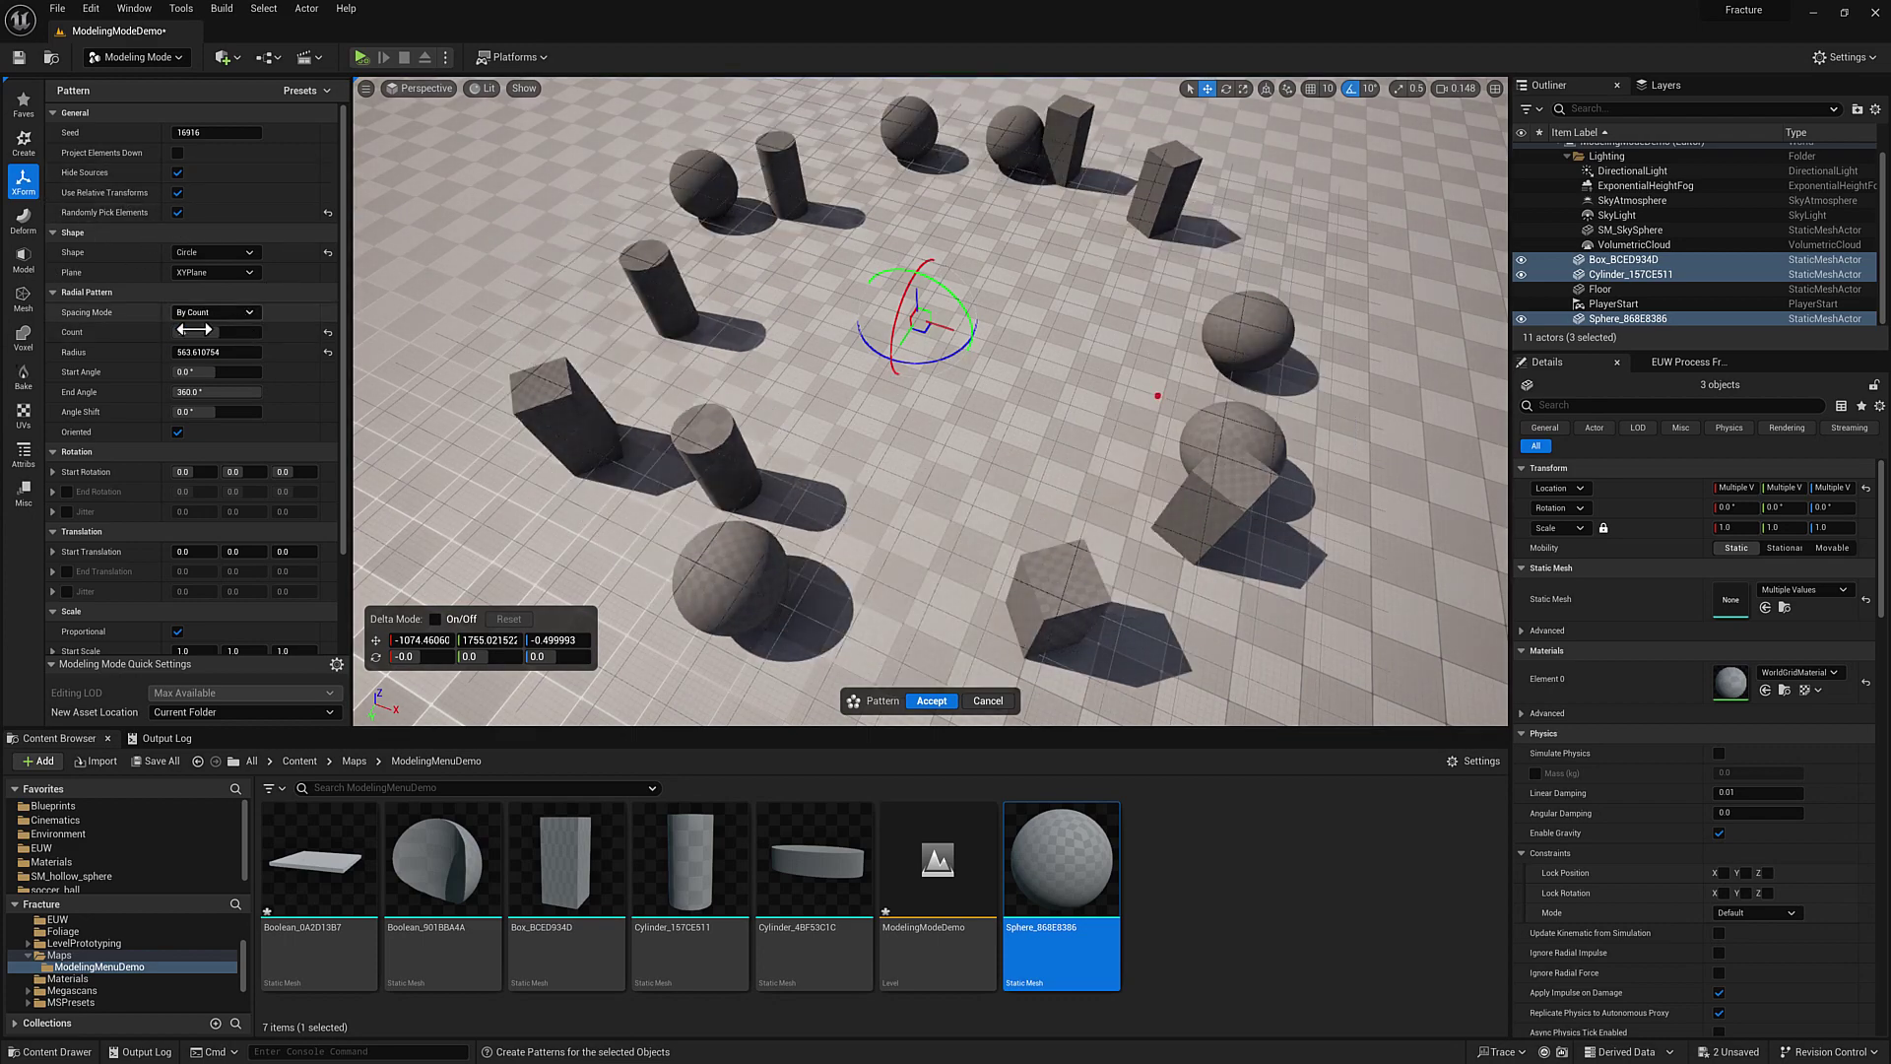
drag(206, 332, 252, 332)
right_drag(696, 362, 552, 355)
key(d)
right_drag(948, 346, 957, 345)
key(s)
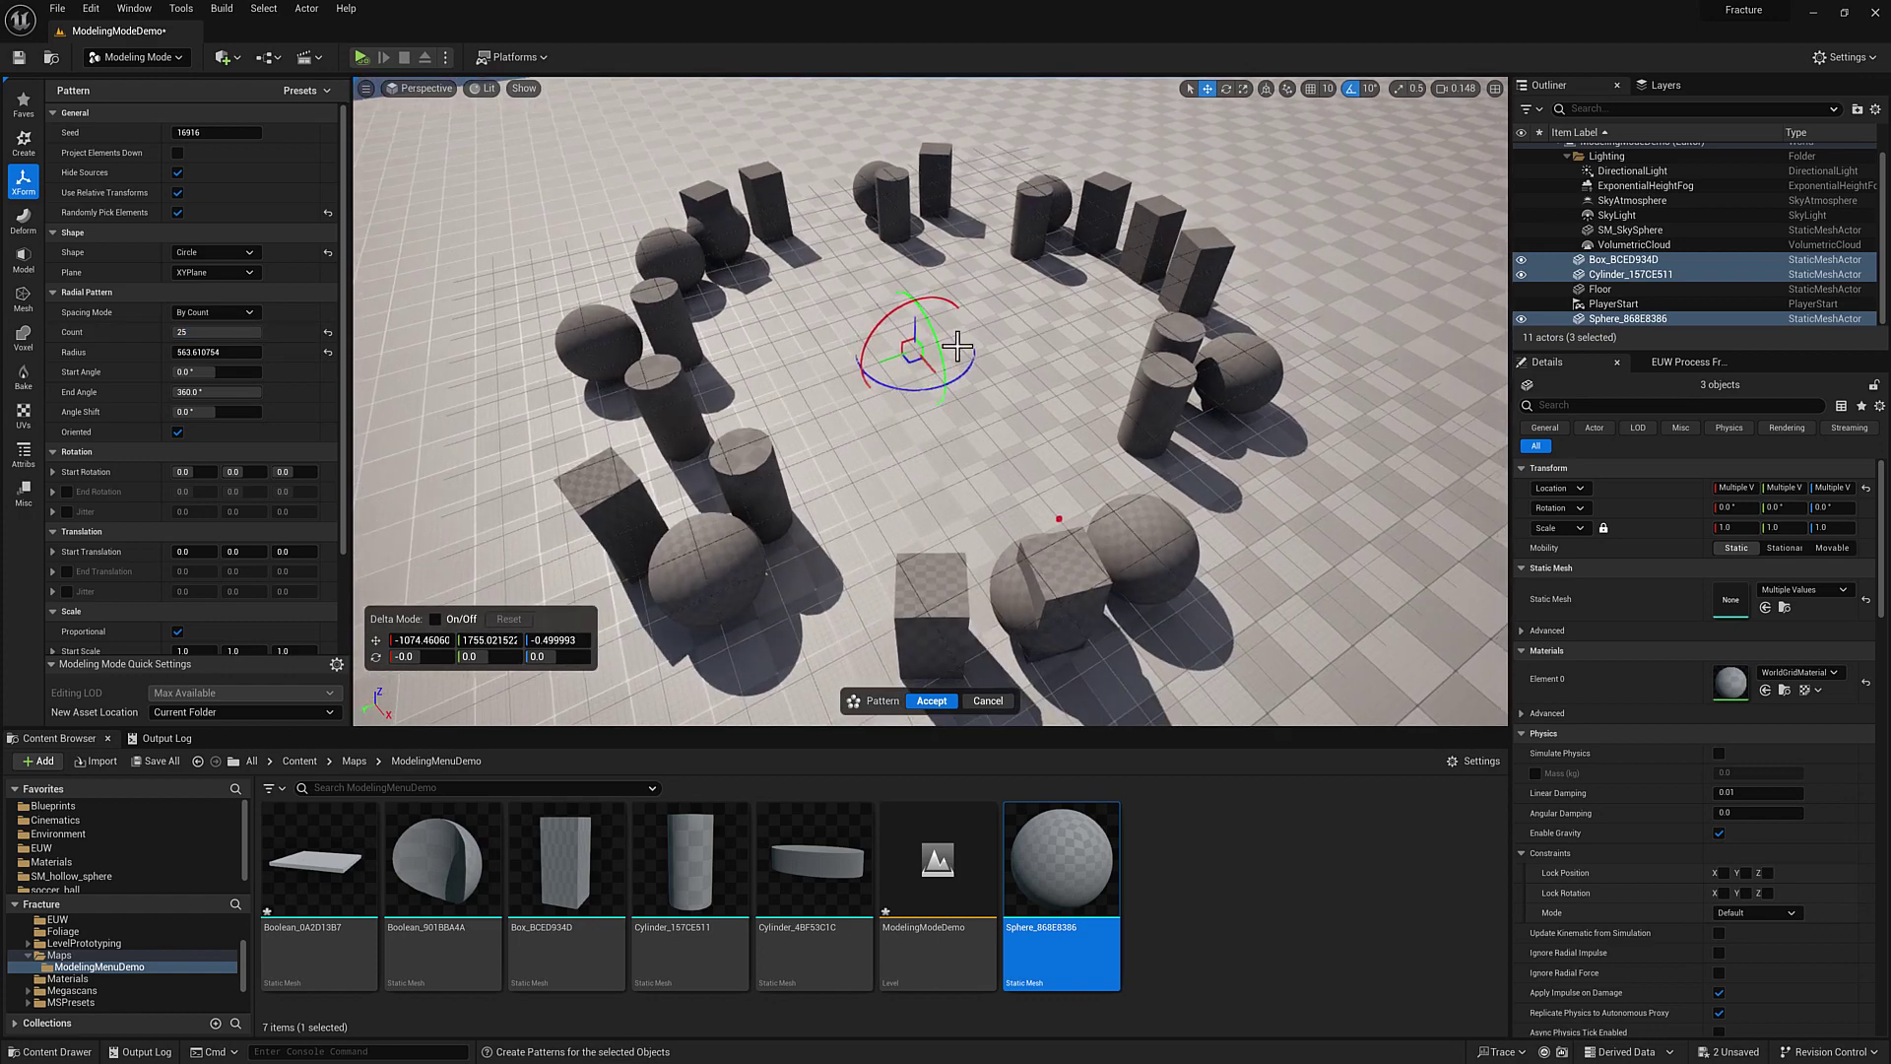
drag(921, 454, 886, 457)
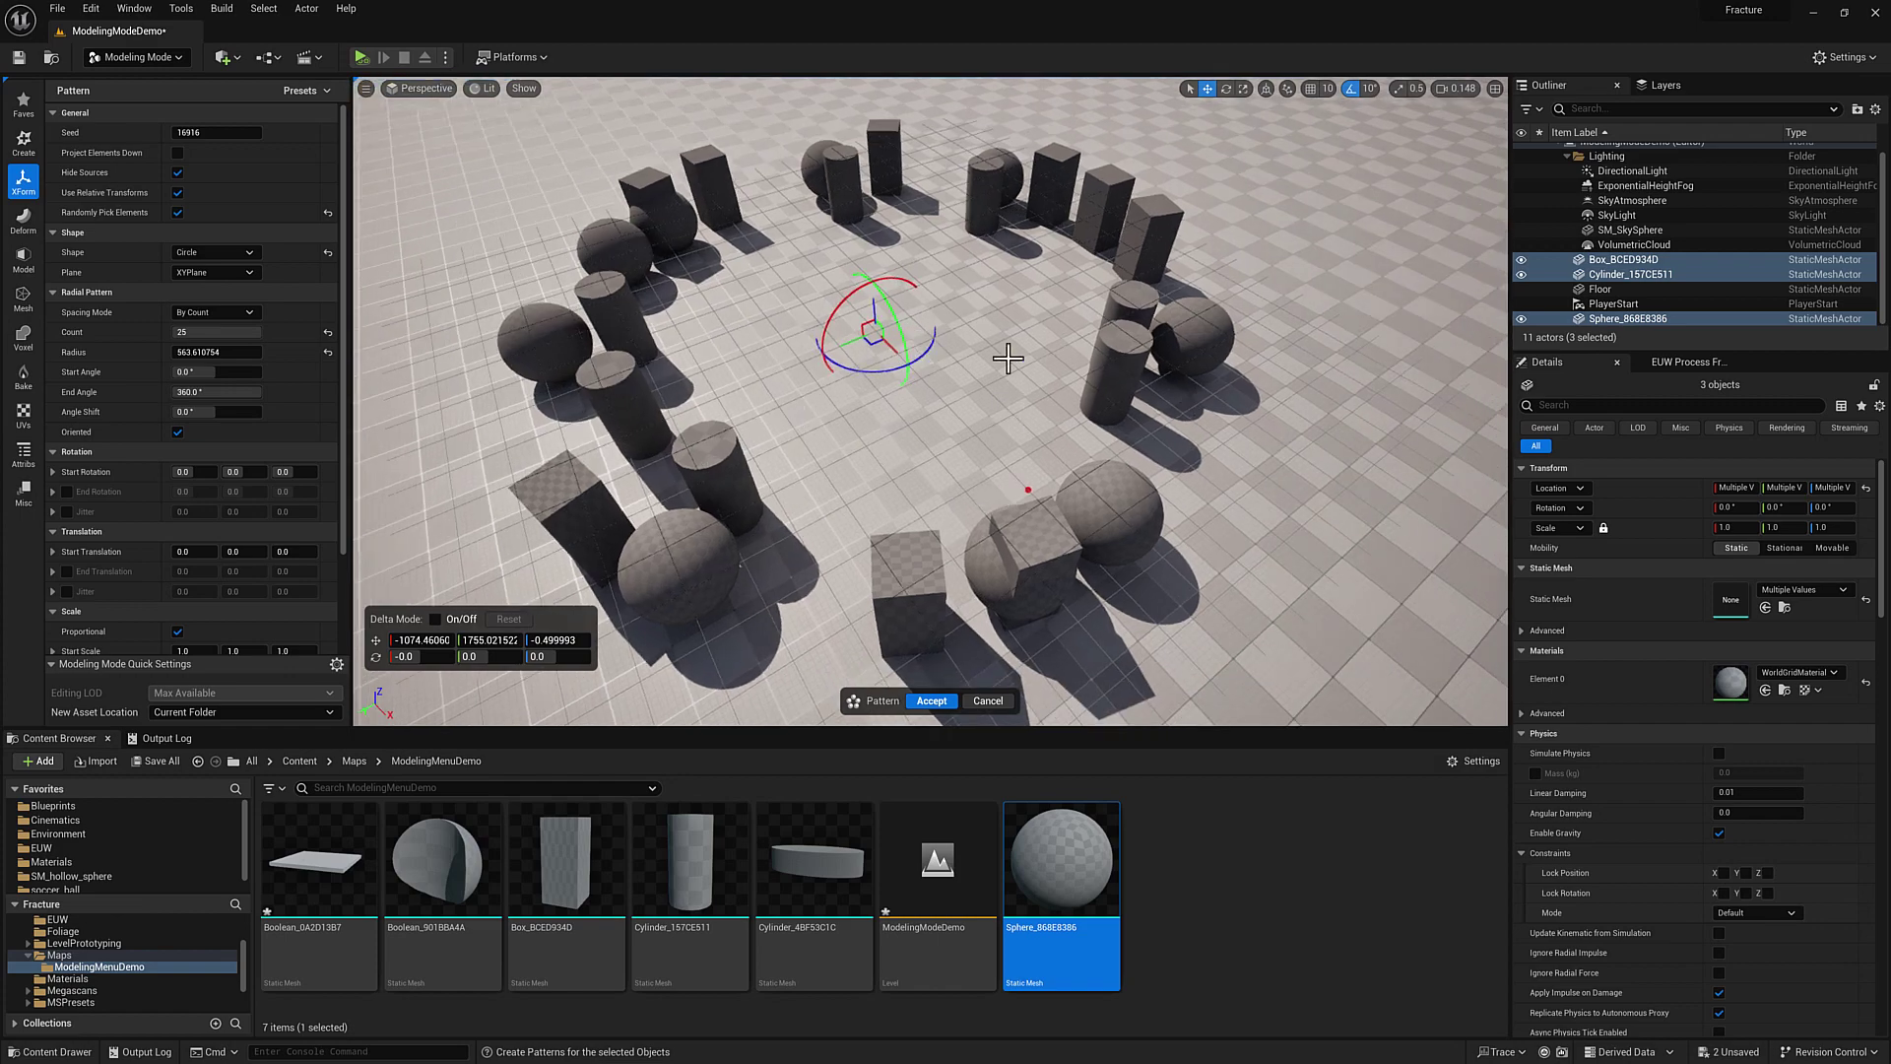
drag(748, 472, 729, 483)
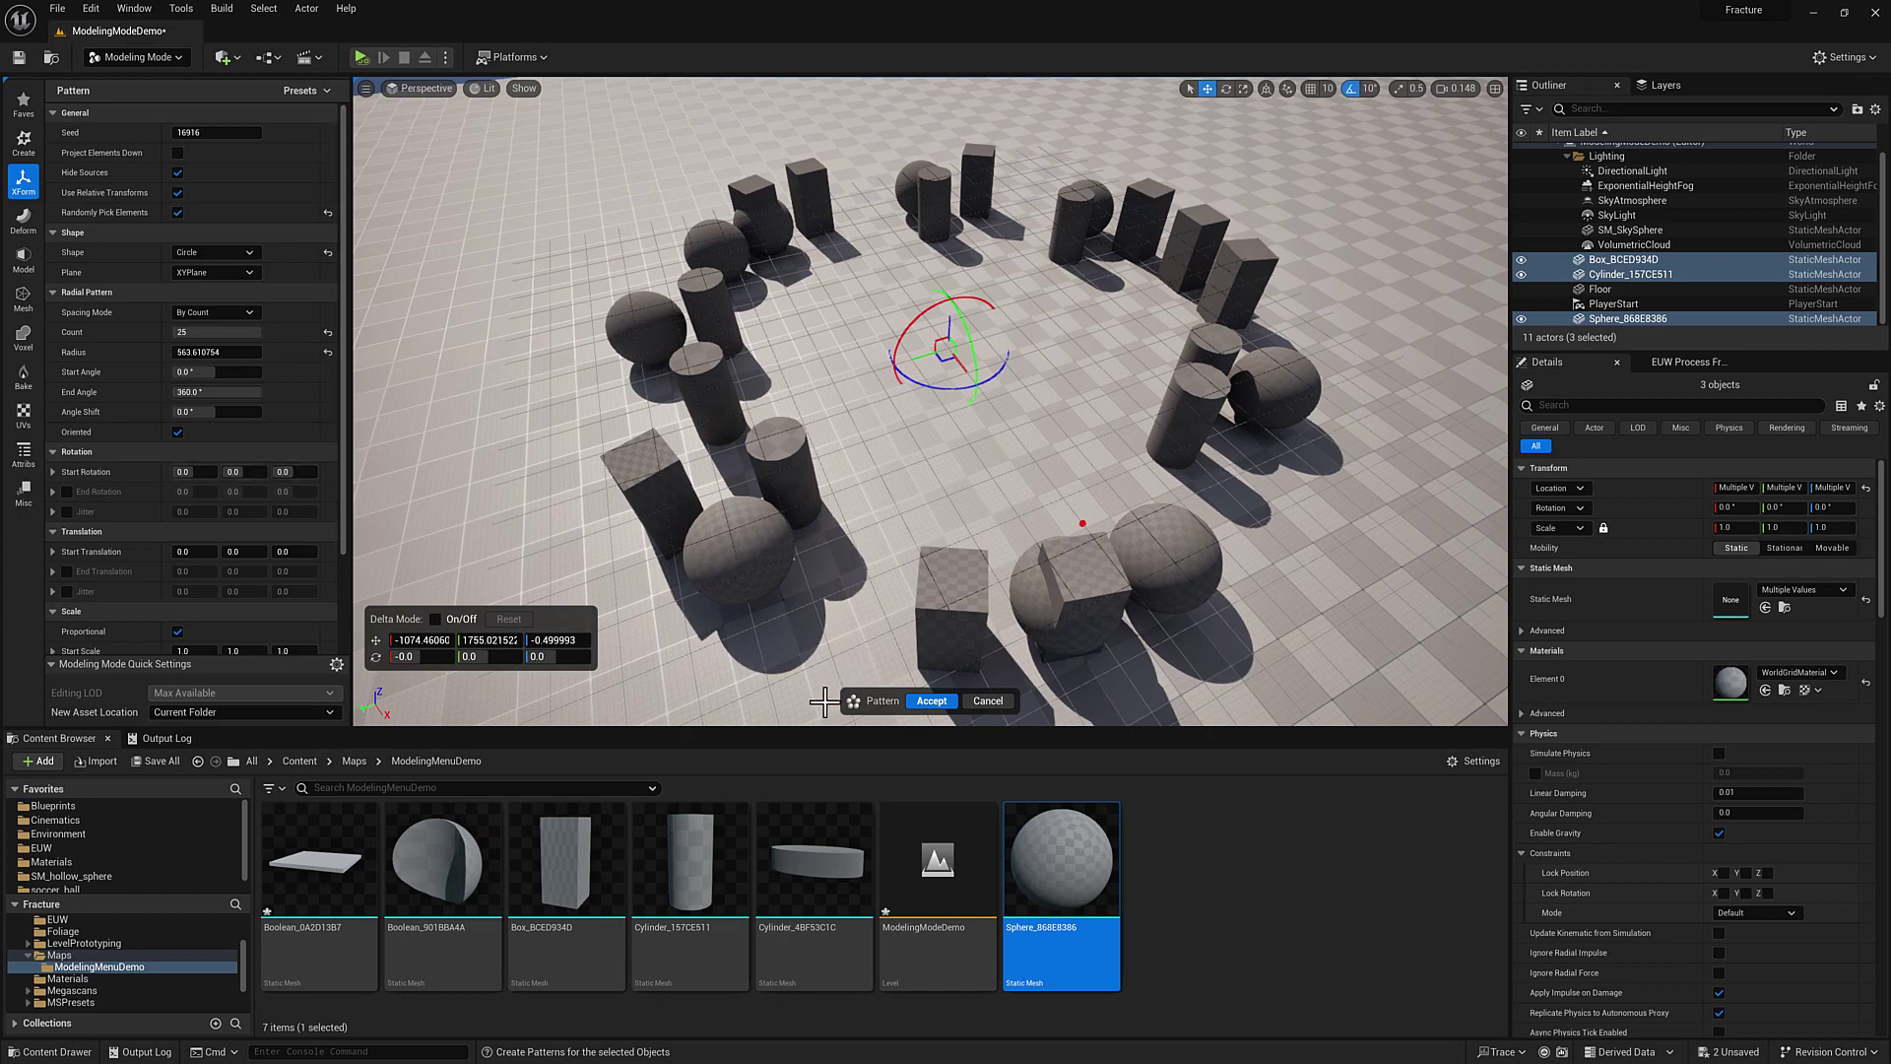
click(931, 700)
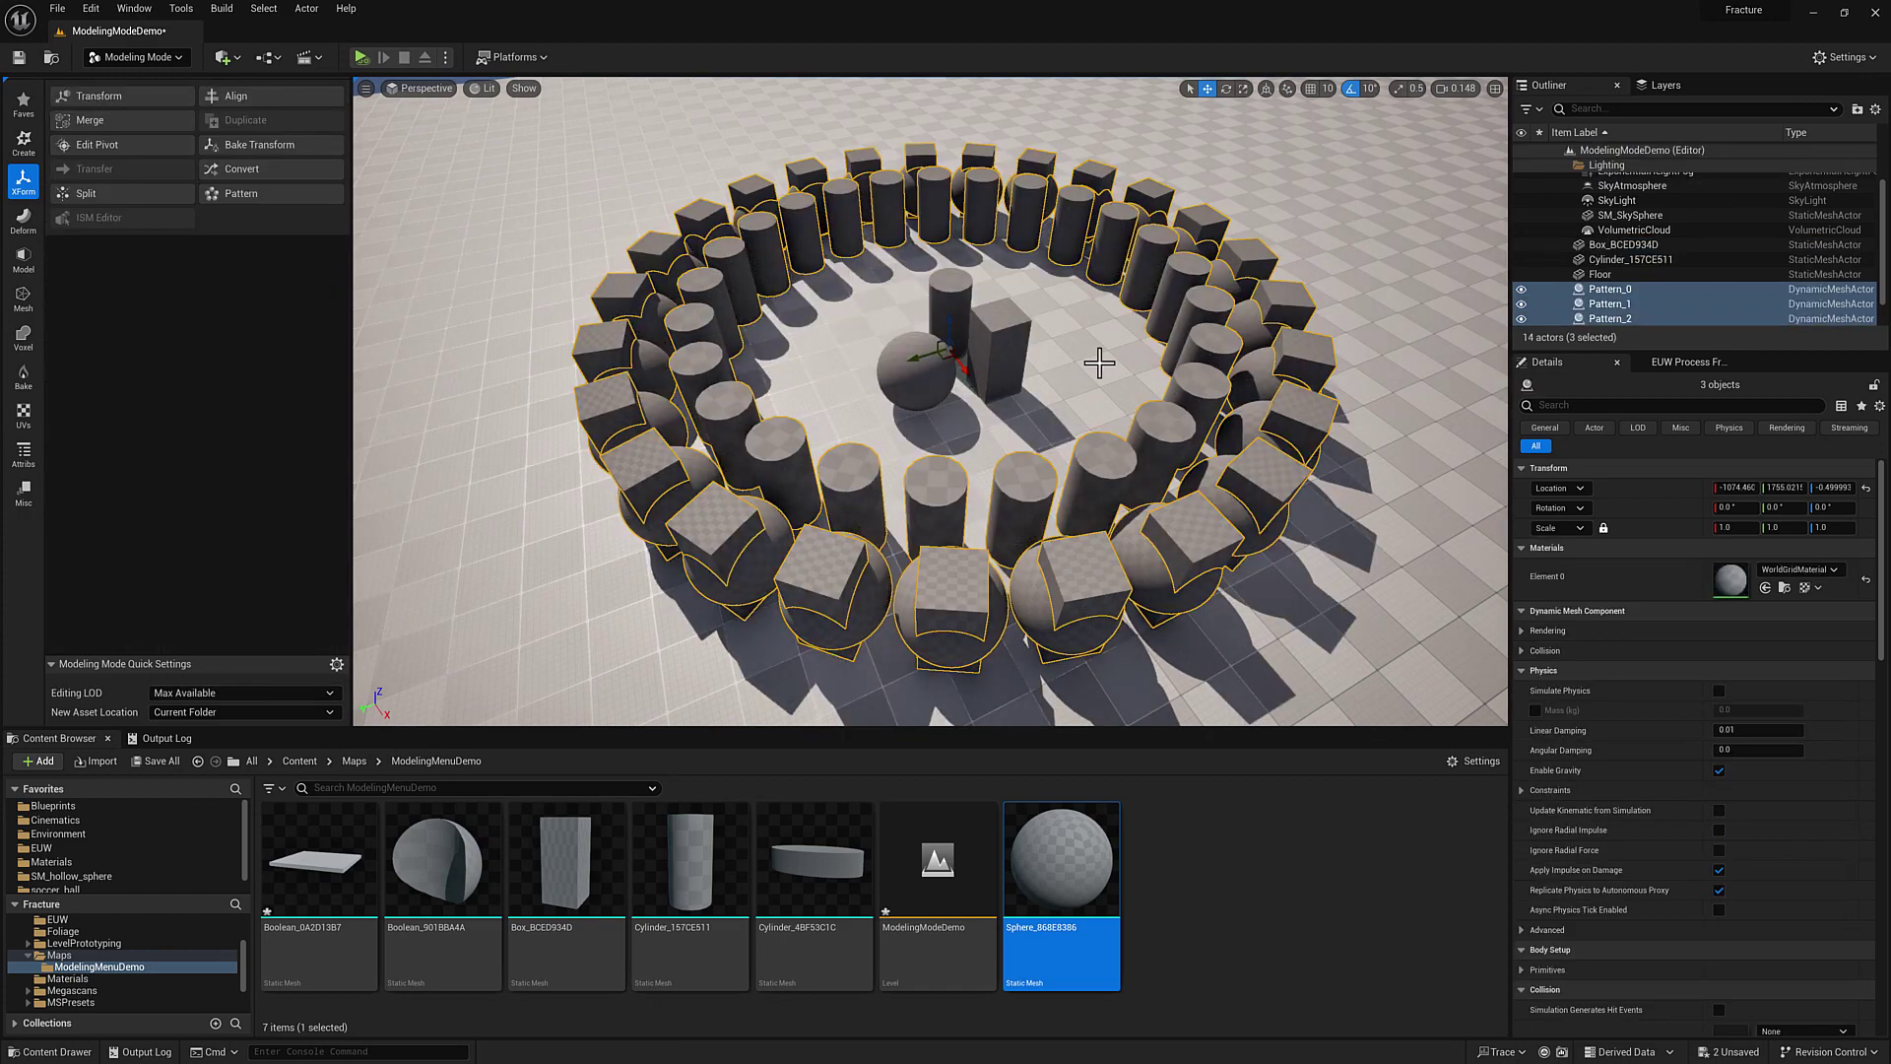
Examine the accepted circle of boxes, cylinders and spheres and the actor options available for the selected pattern actors.
right_drag(1099, 363, 1115, 364)
right_click(1078, 451)
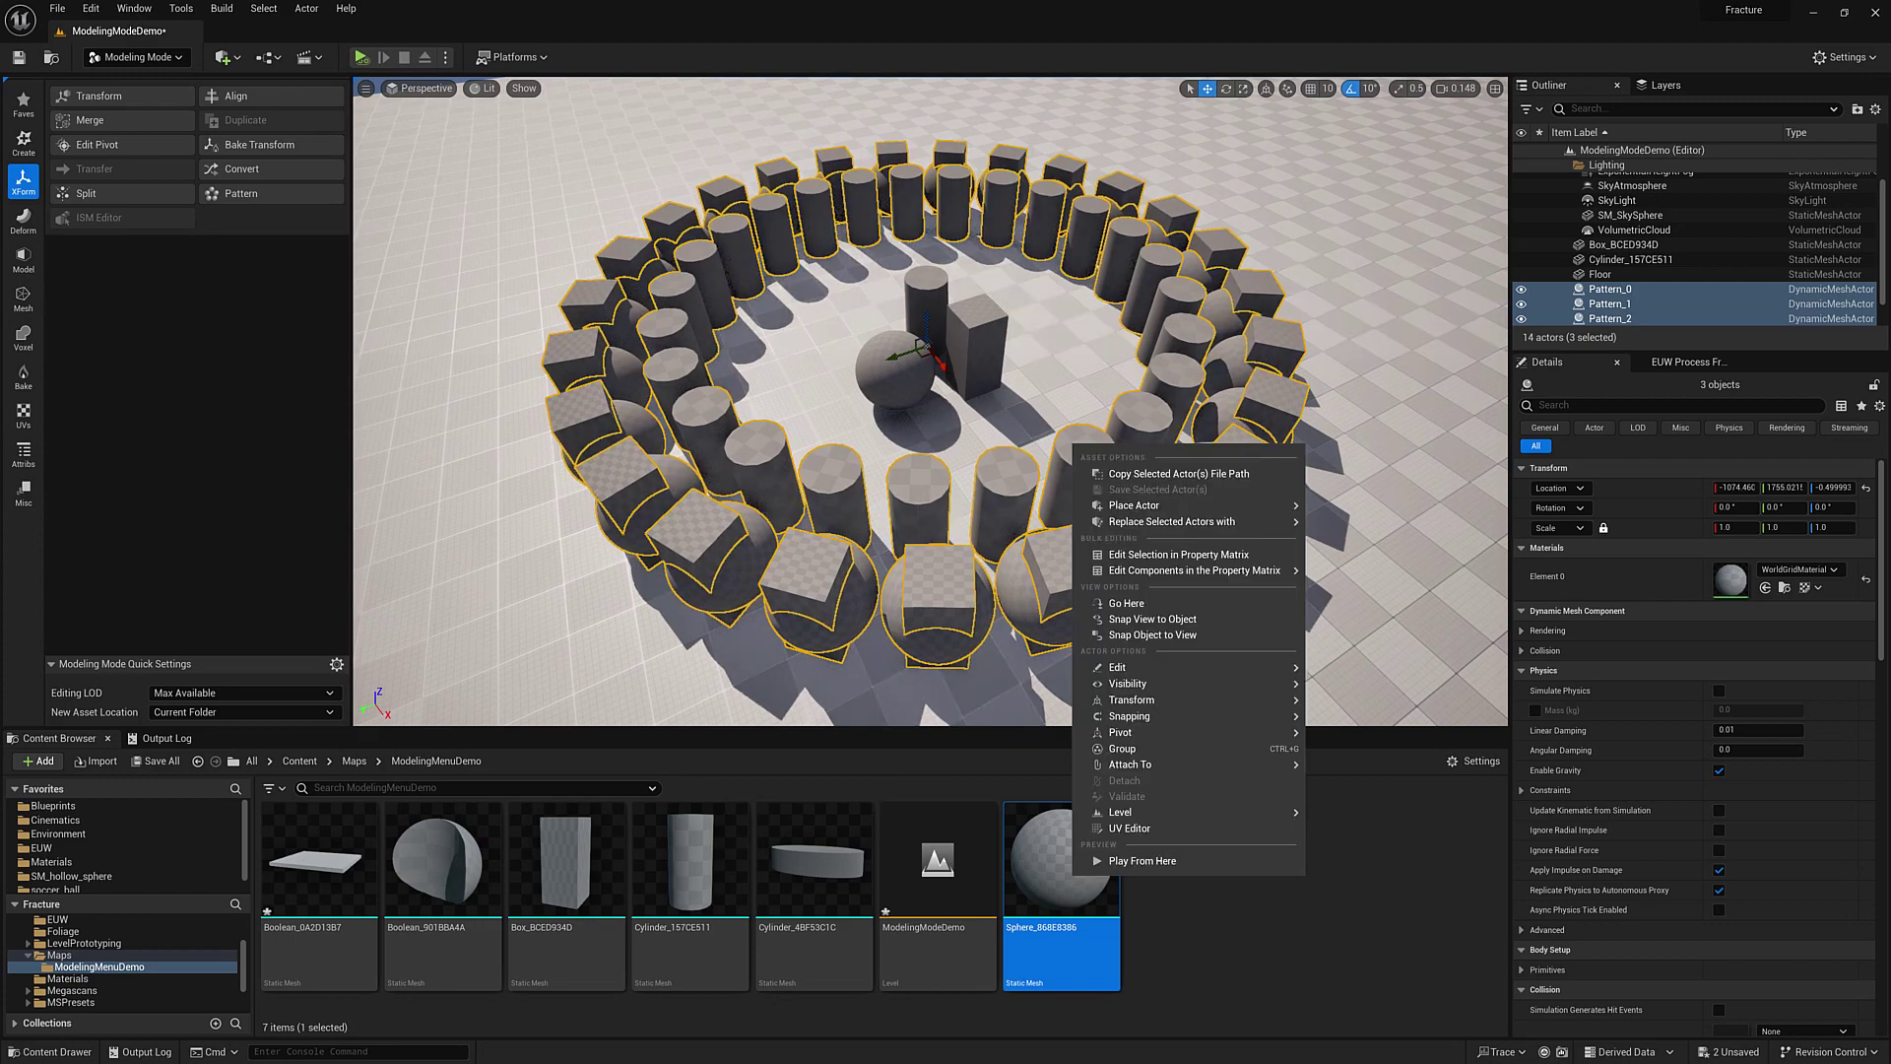
mouse_move(1172, 521)
click(1069, 56)
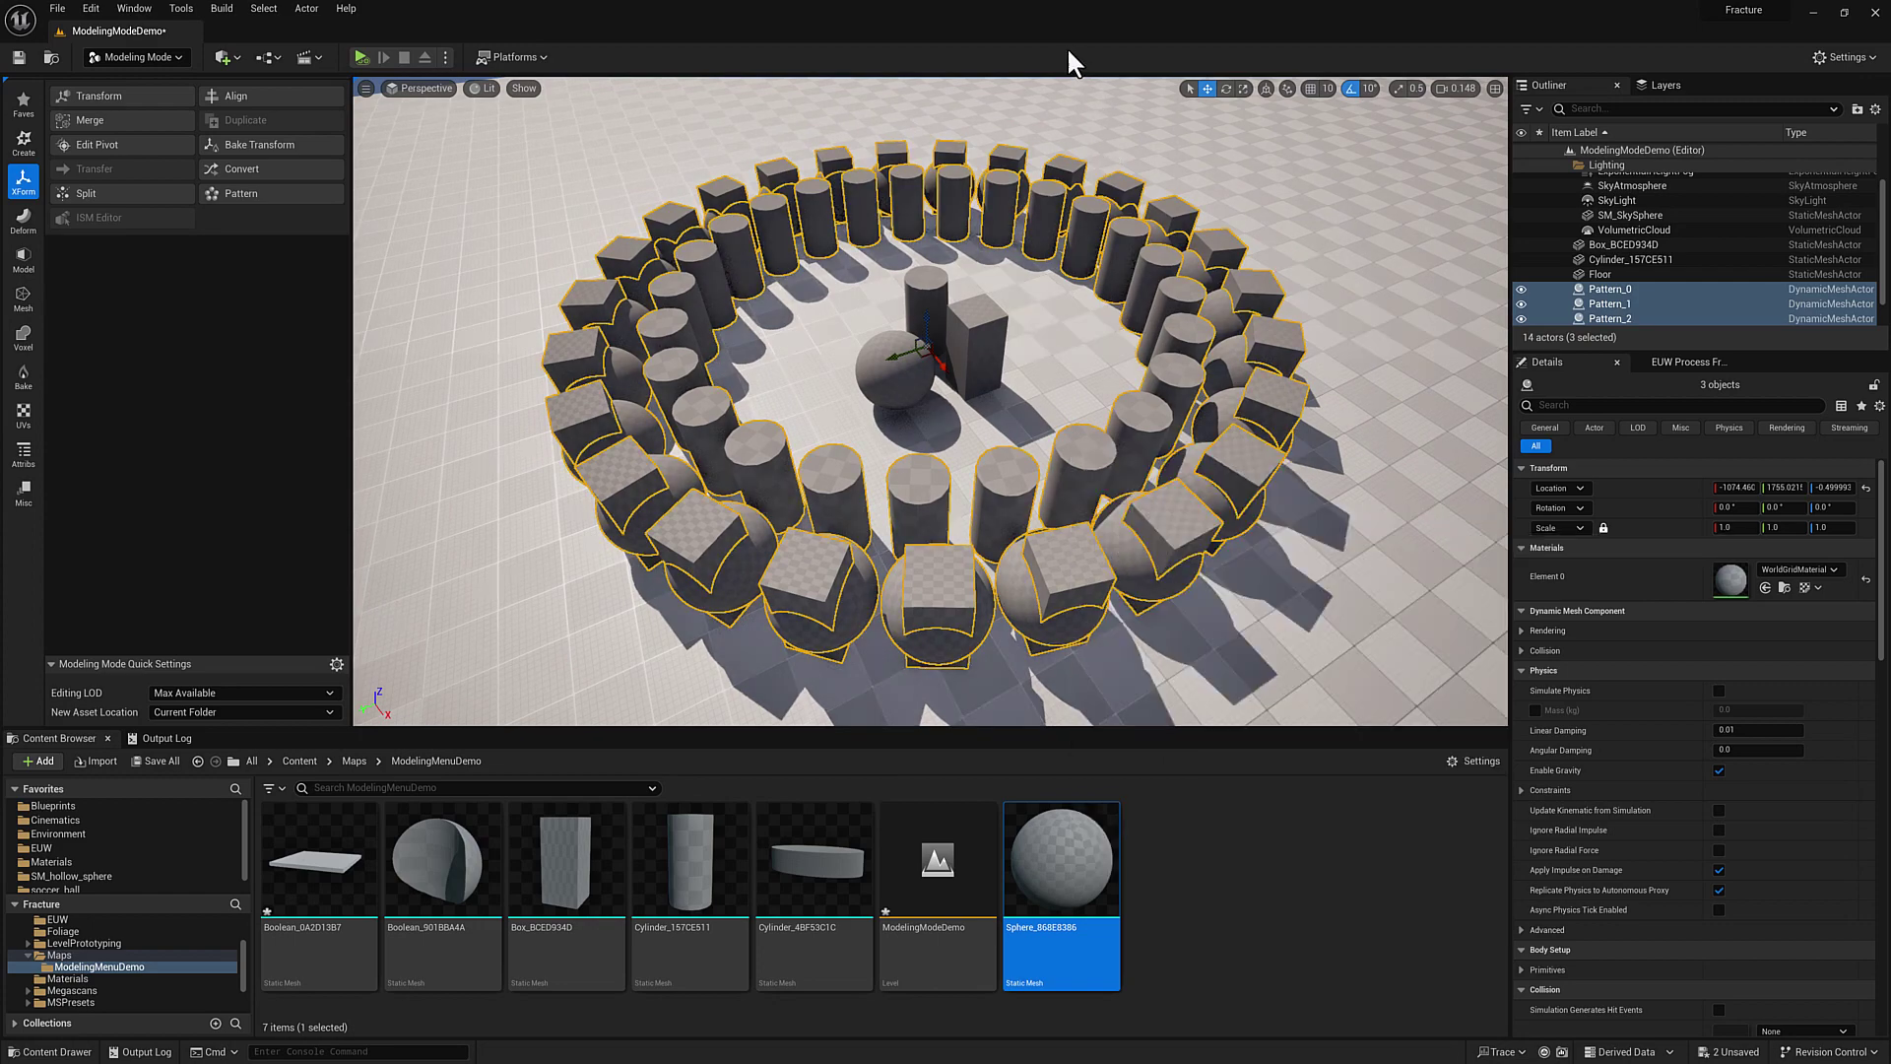
right_drag(1241, 367, 1247, 351)
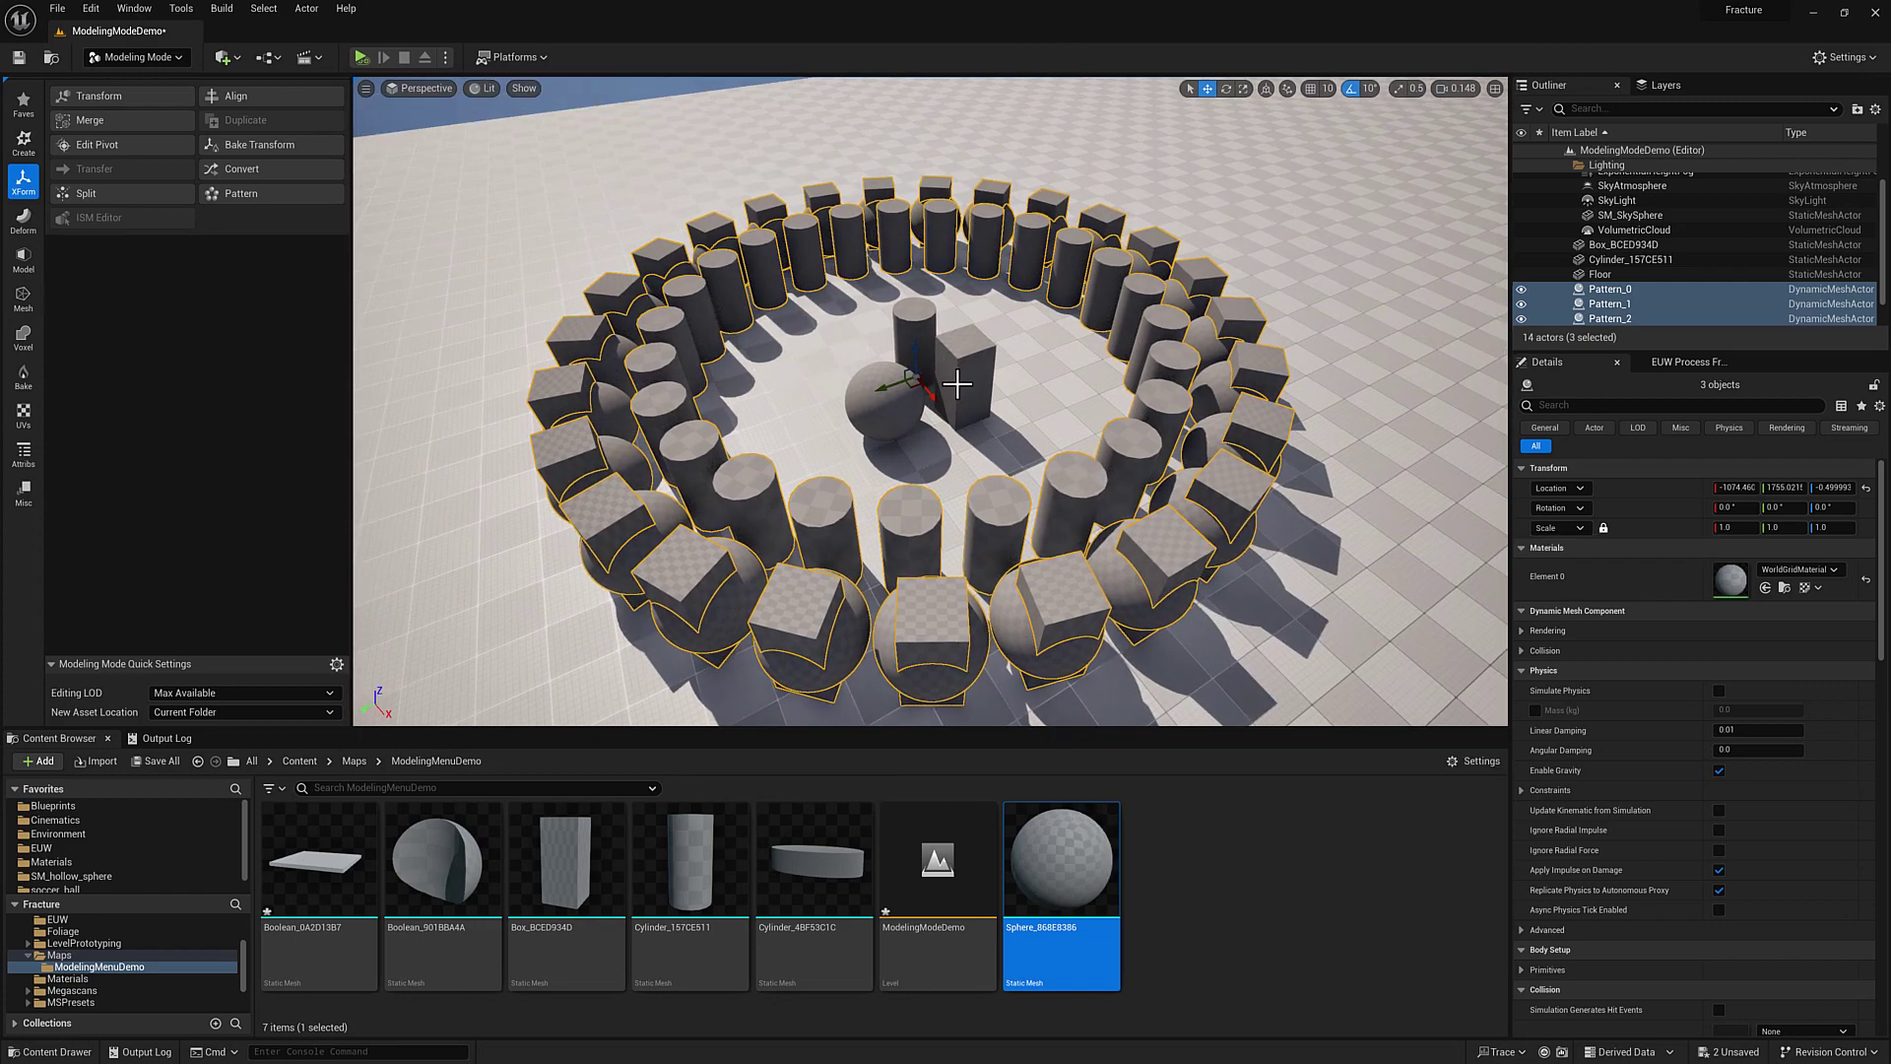
right_drag(958, 384, 966, 399)
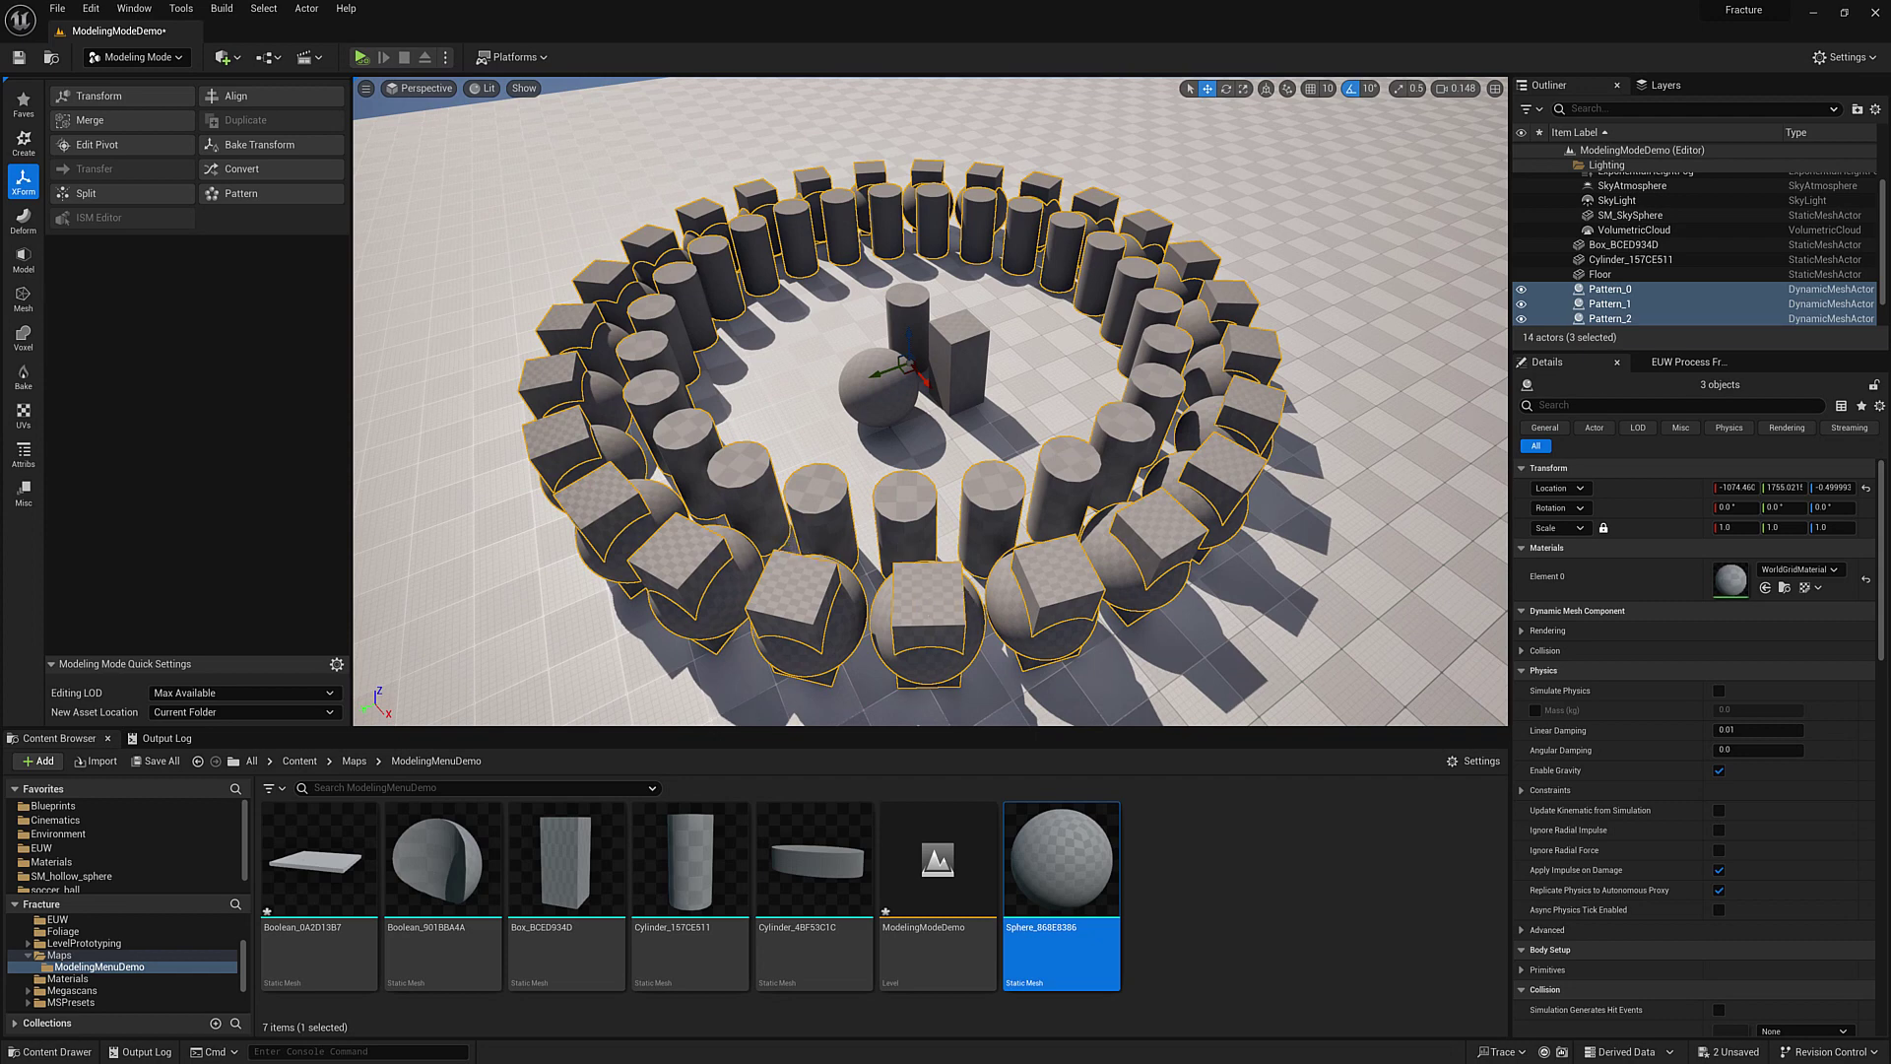
right_drag(687, 351, 680, 362)
right_click(1050, 509)
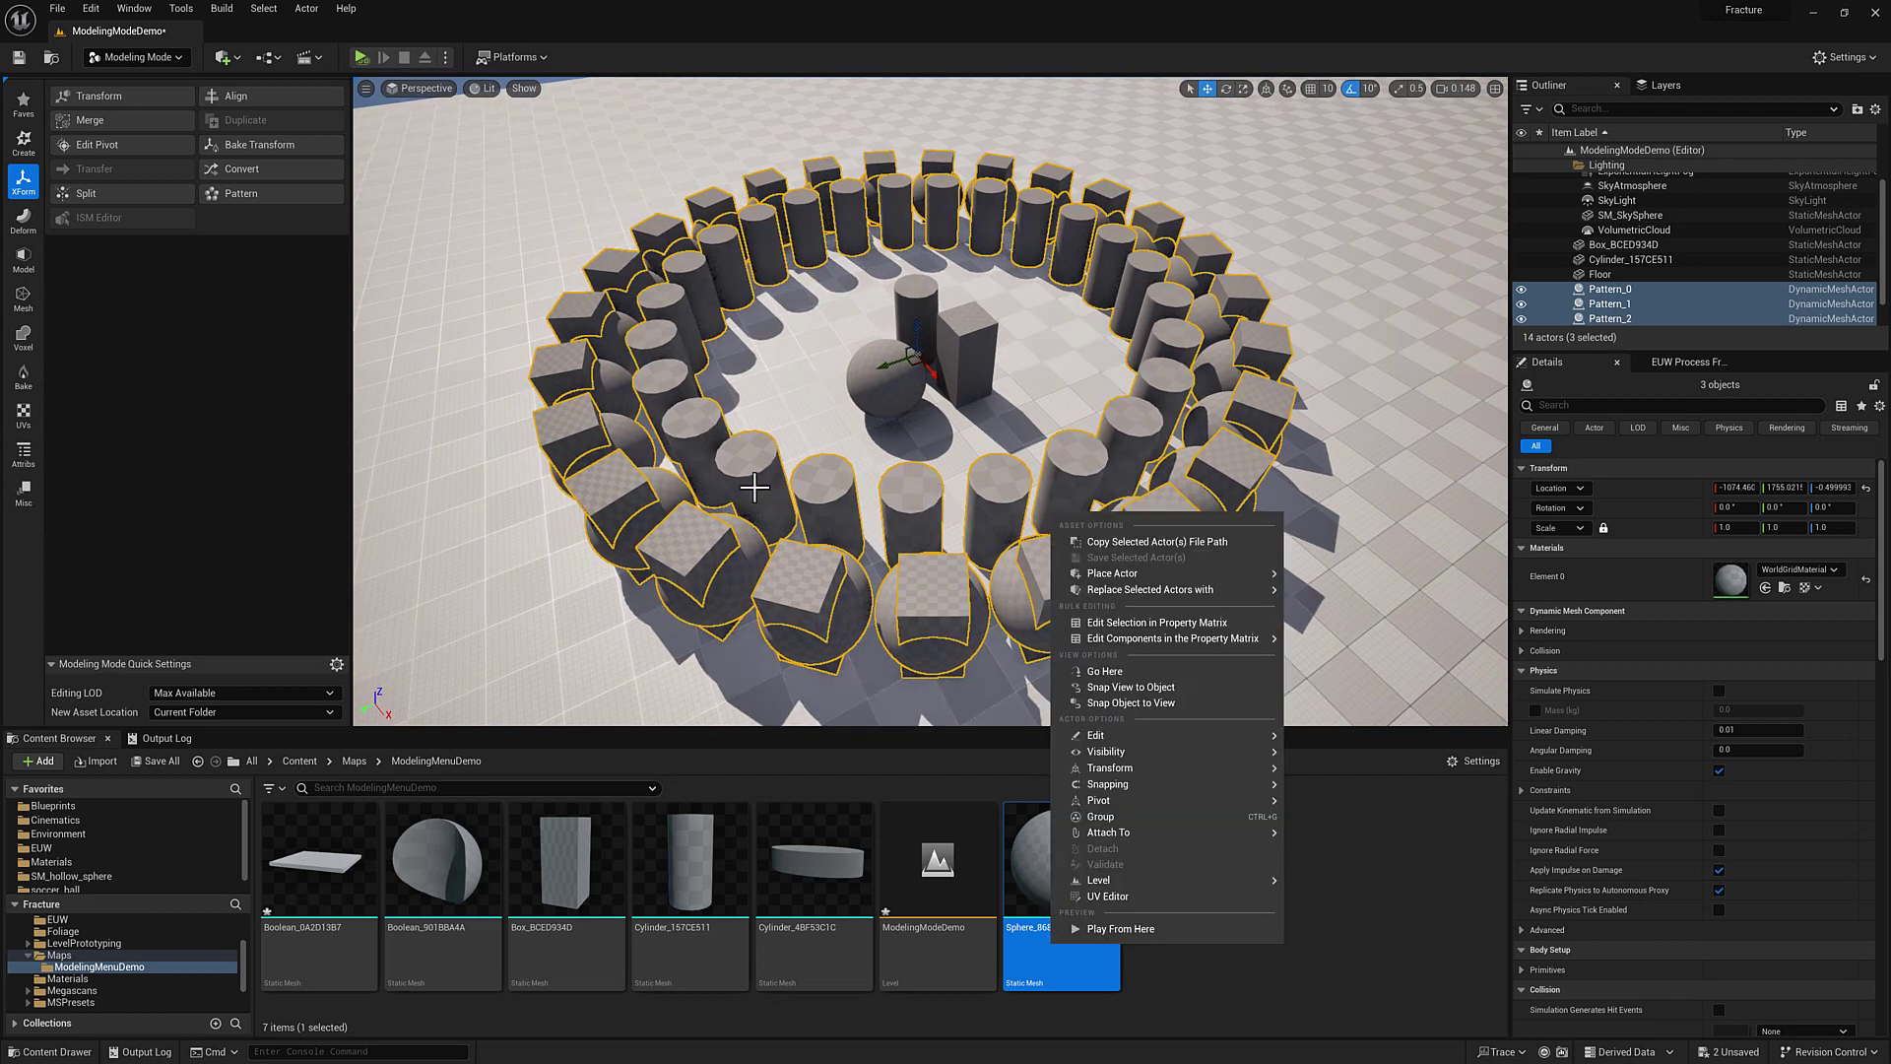
Delete the box pattern actor and the cylinder pattern actor, keeping only the ring of spheres.
click(1212, 6)
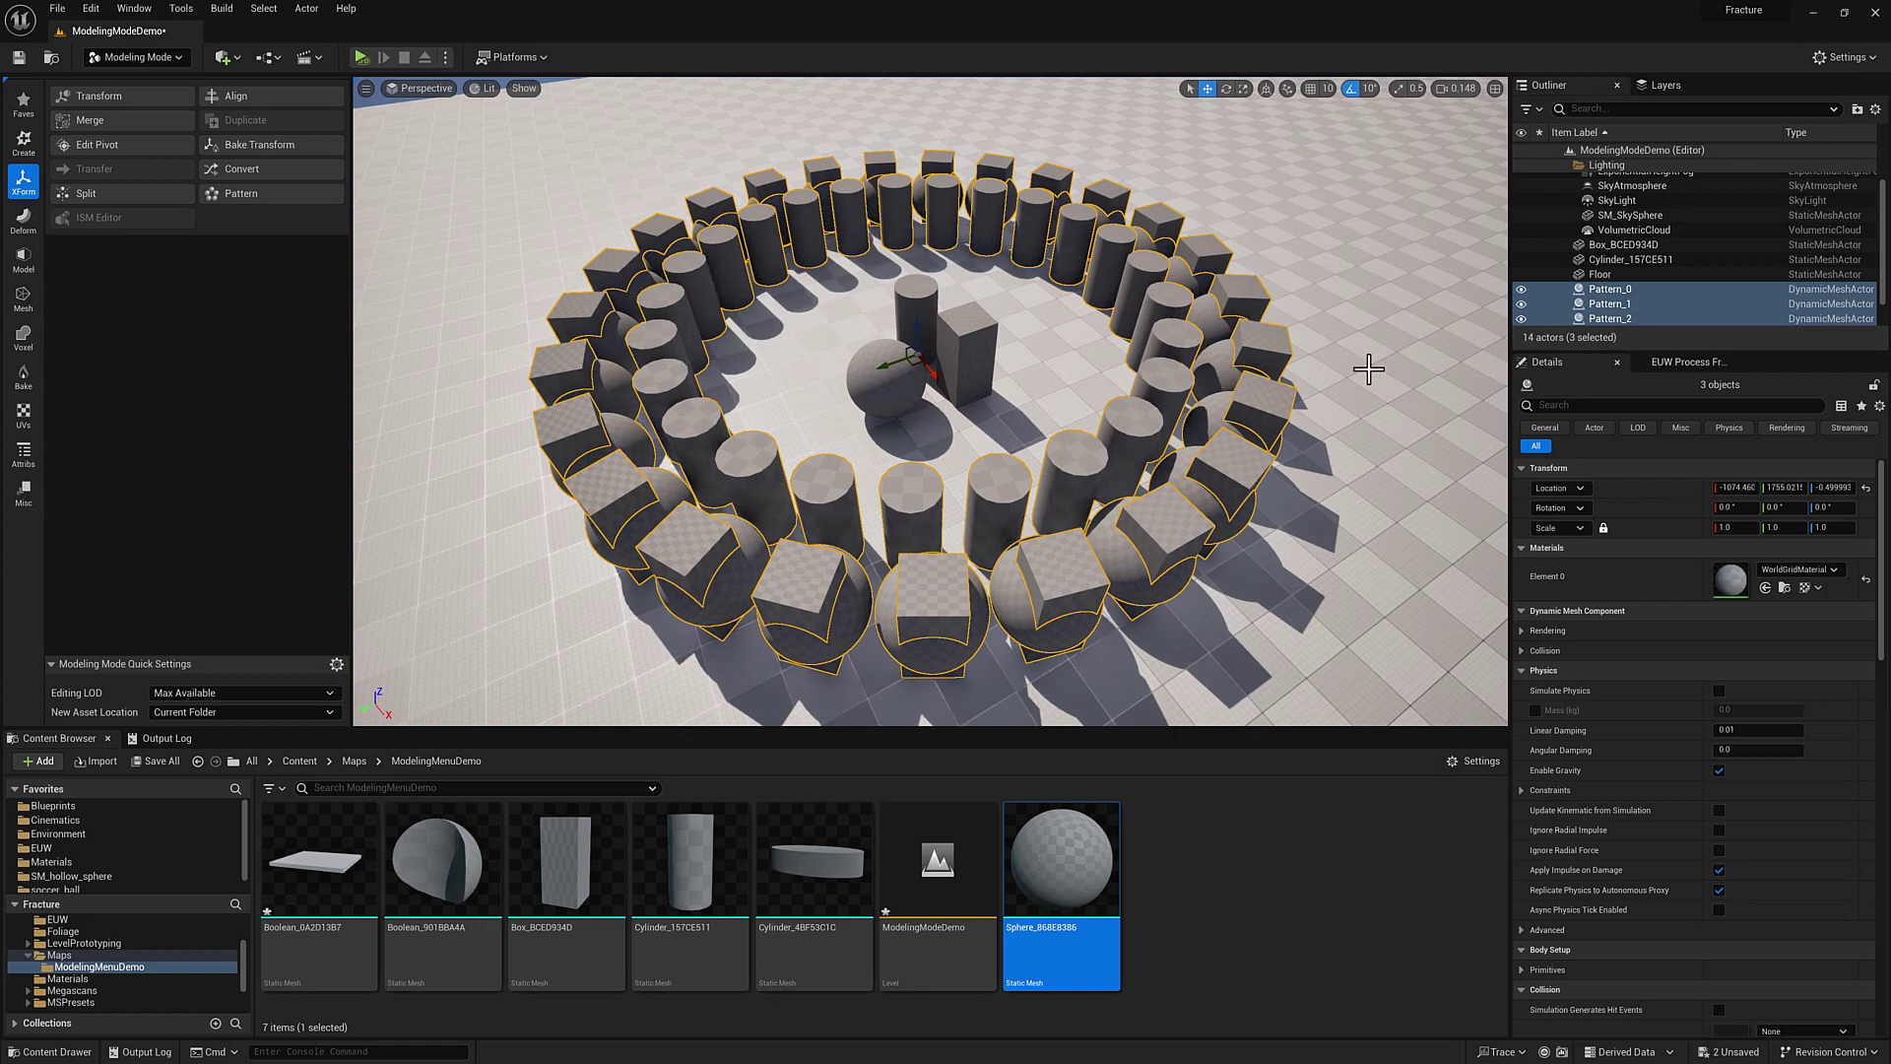
click(1060, 545)
key(Delete)
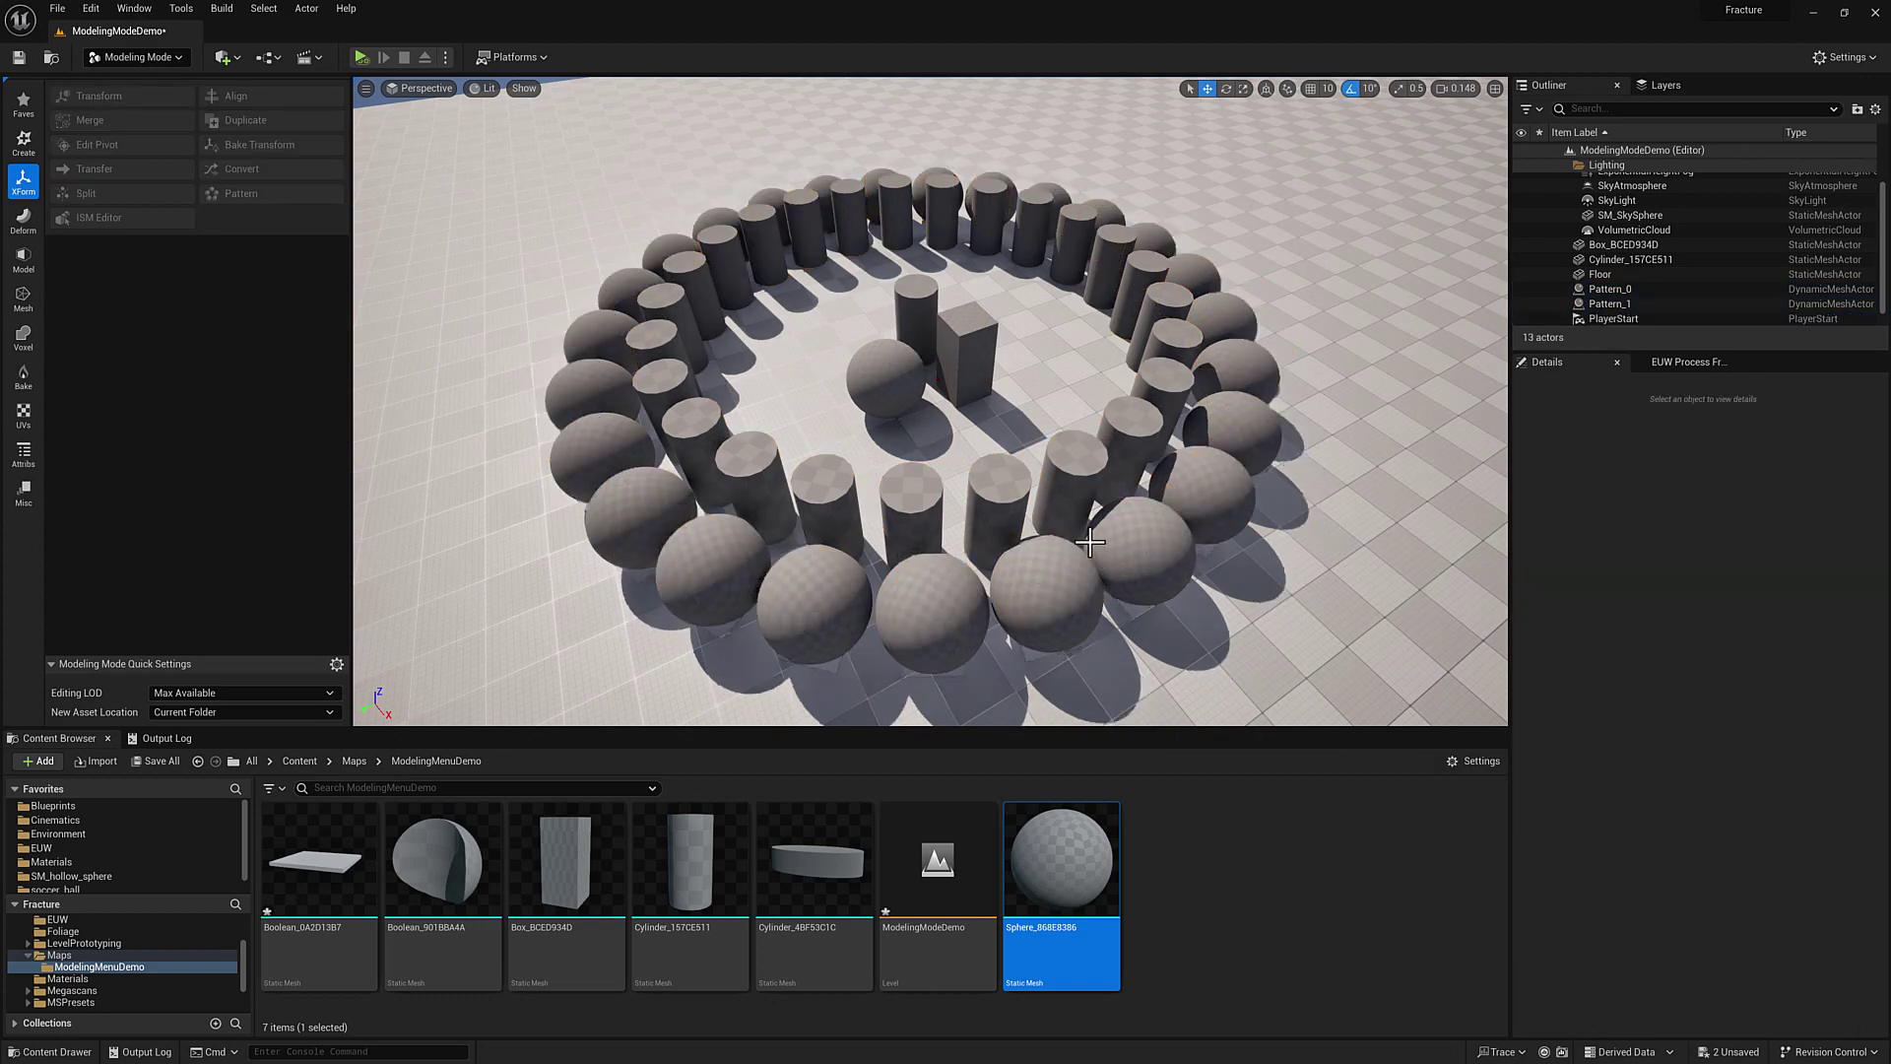
click(1009, 498)
key(Delete)
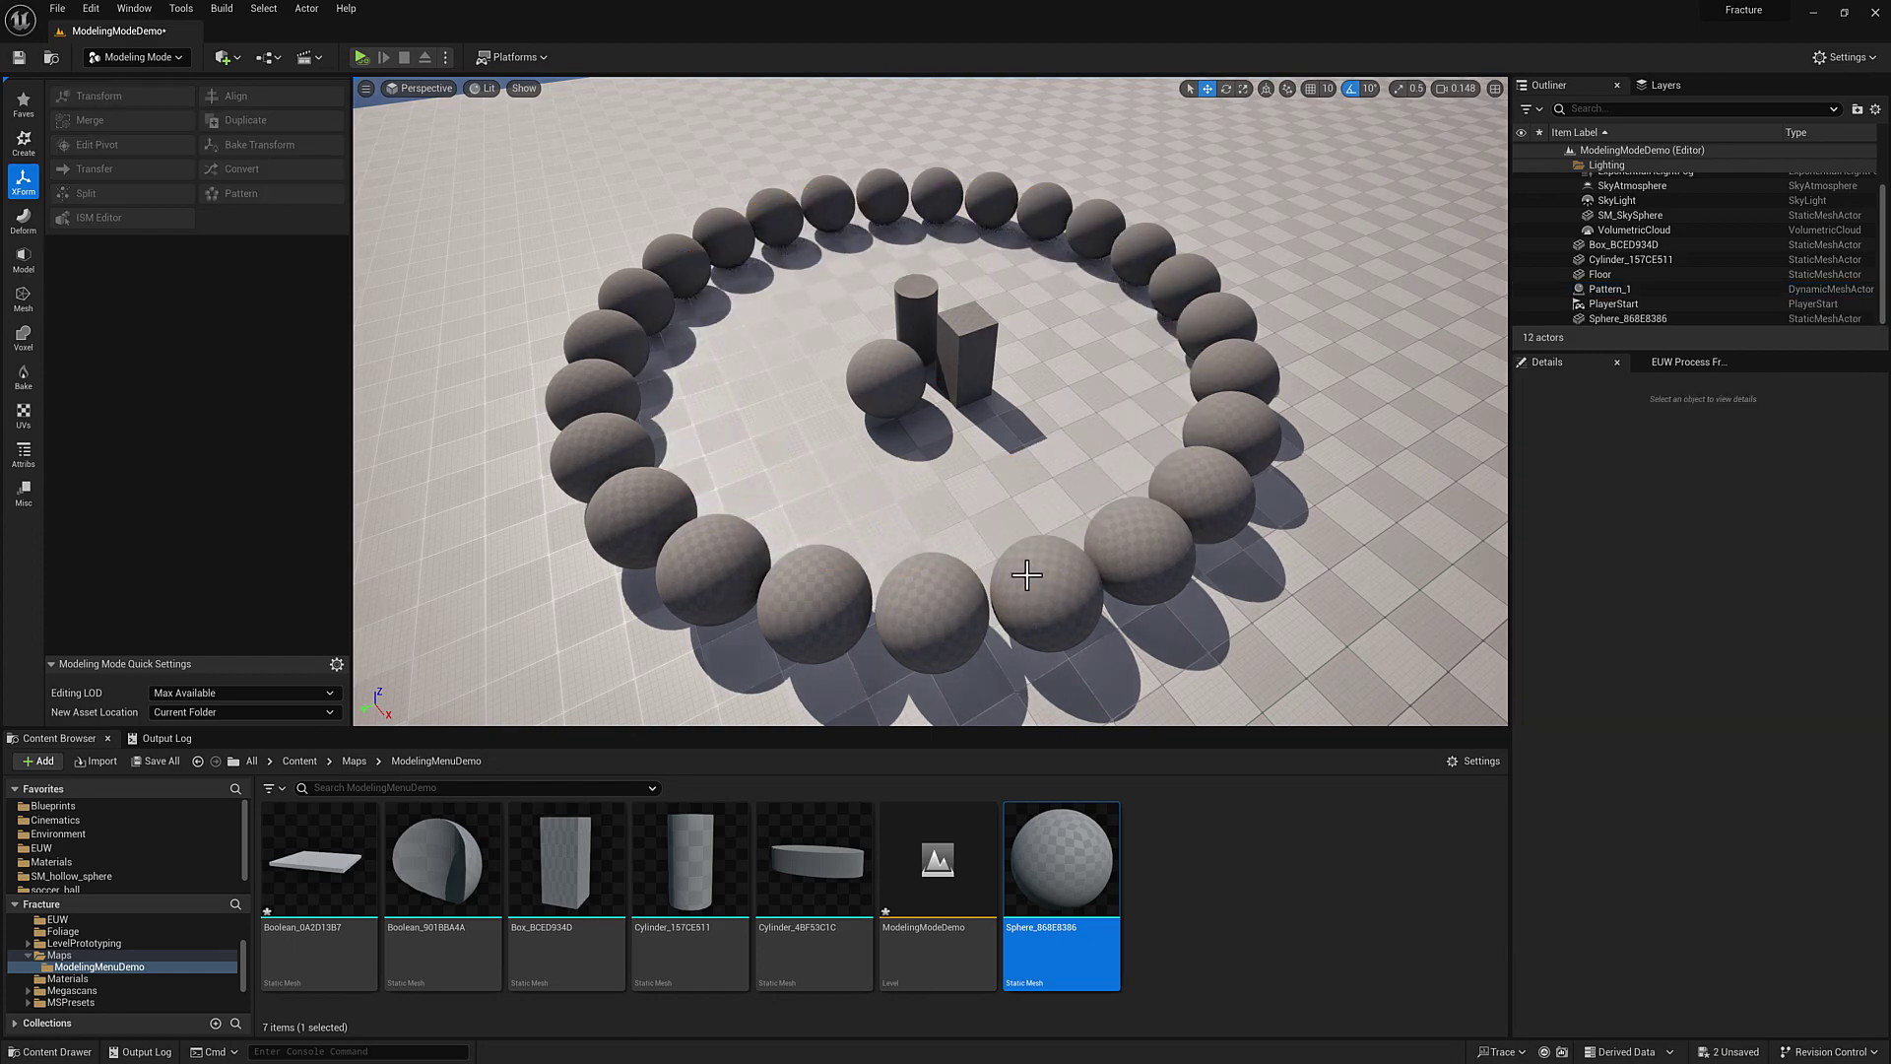
Start a circular pattern of the remaining sphere ring and set its plane to XZPlane.
click(1050, 585)
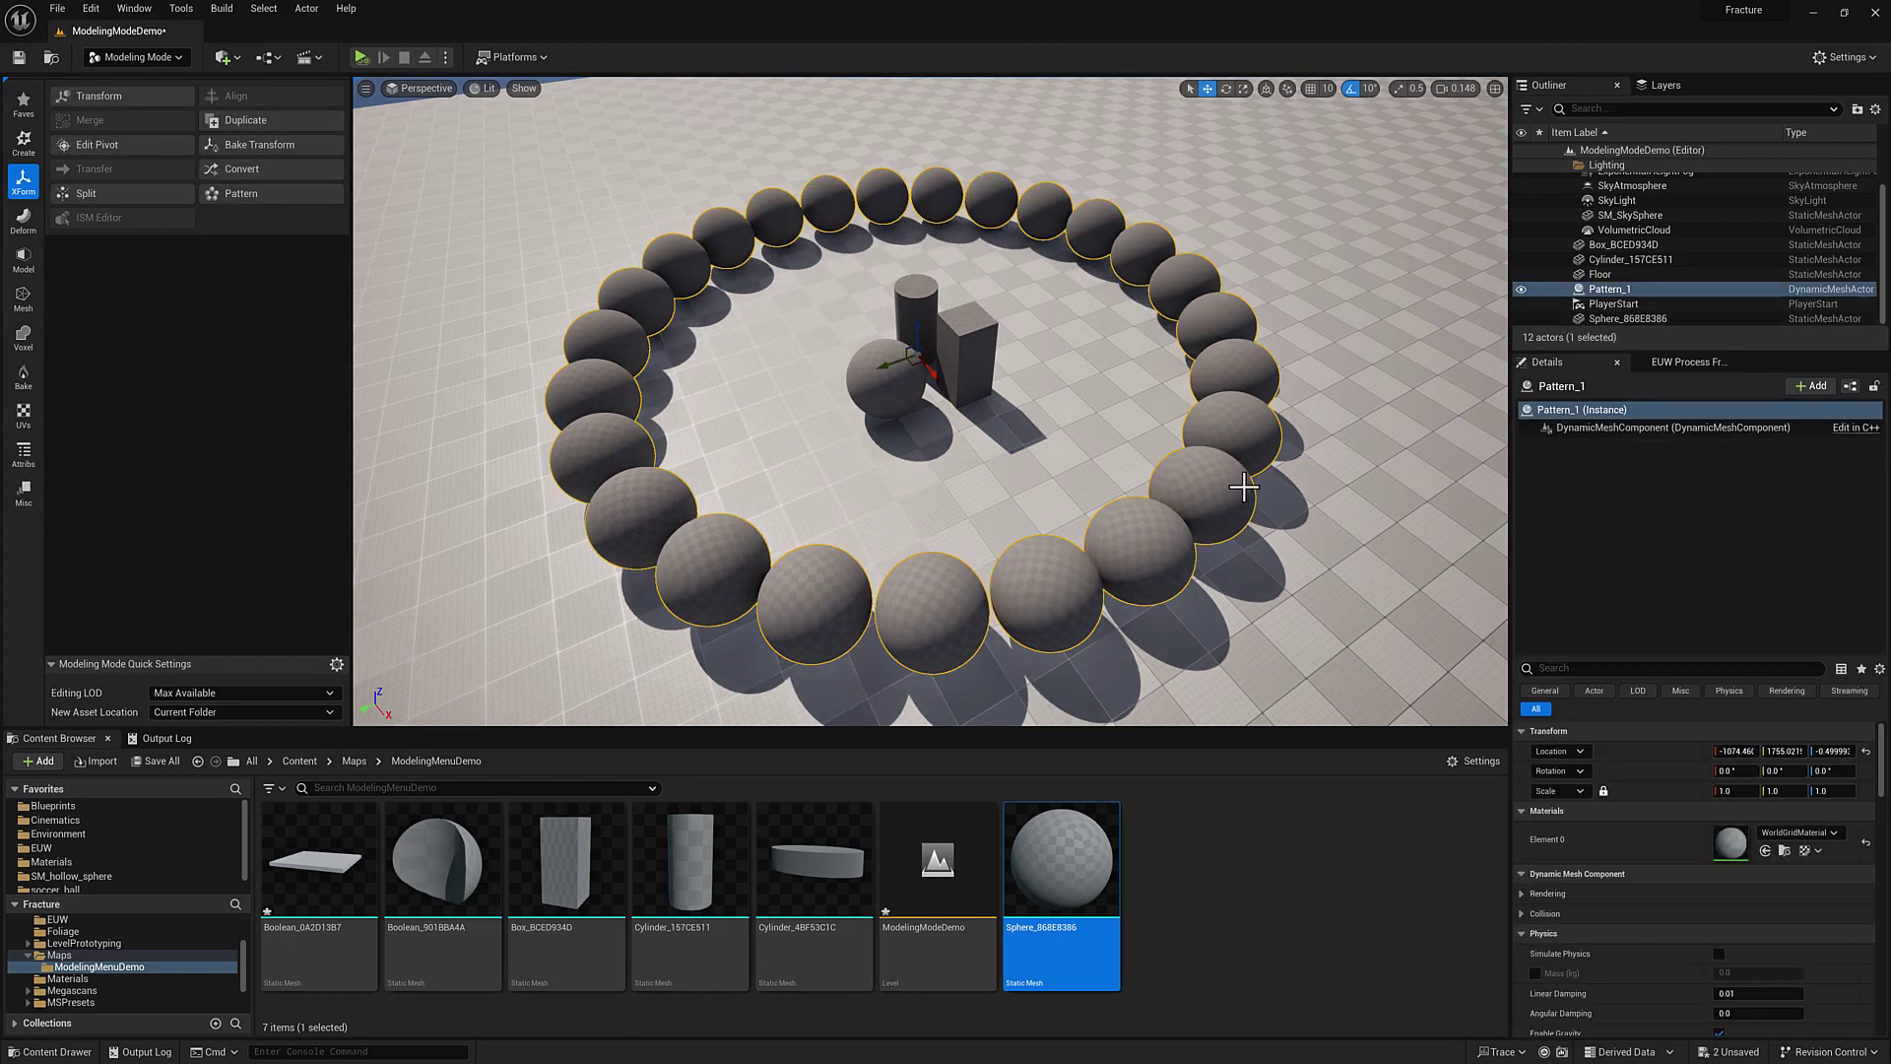
click(276, 190)
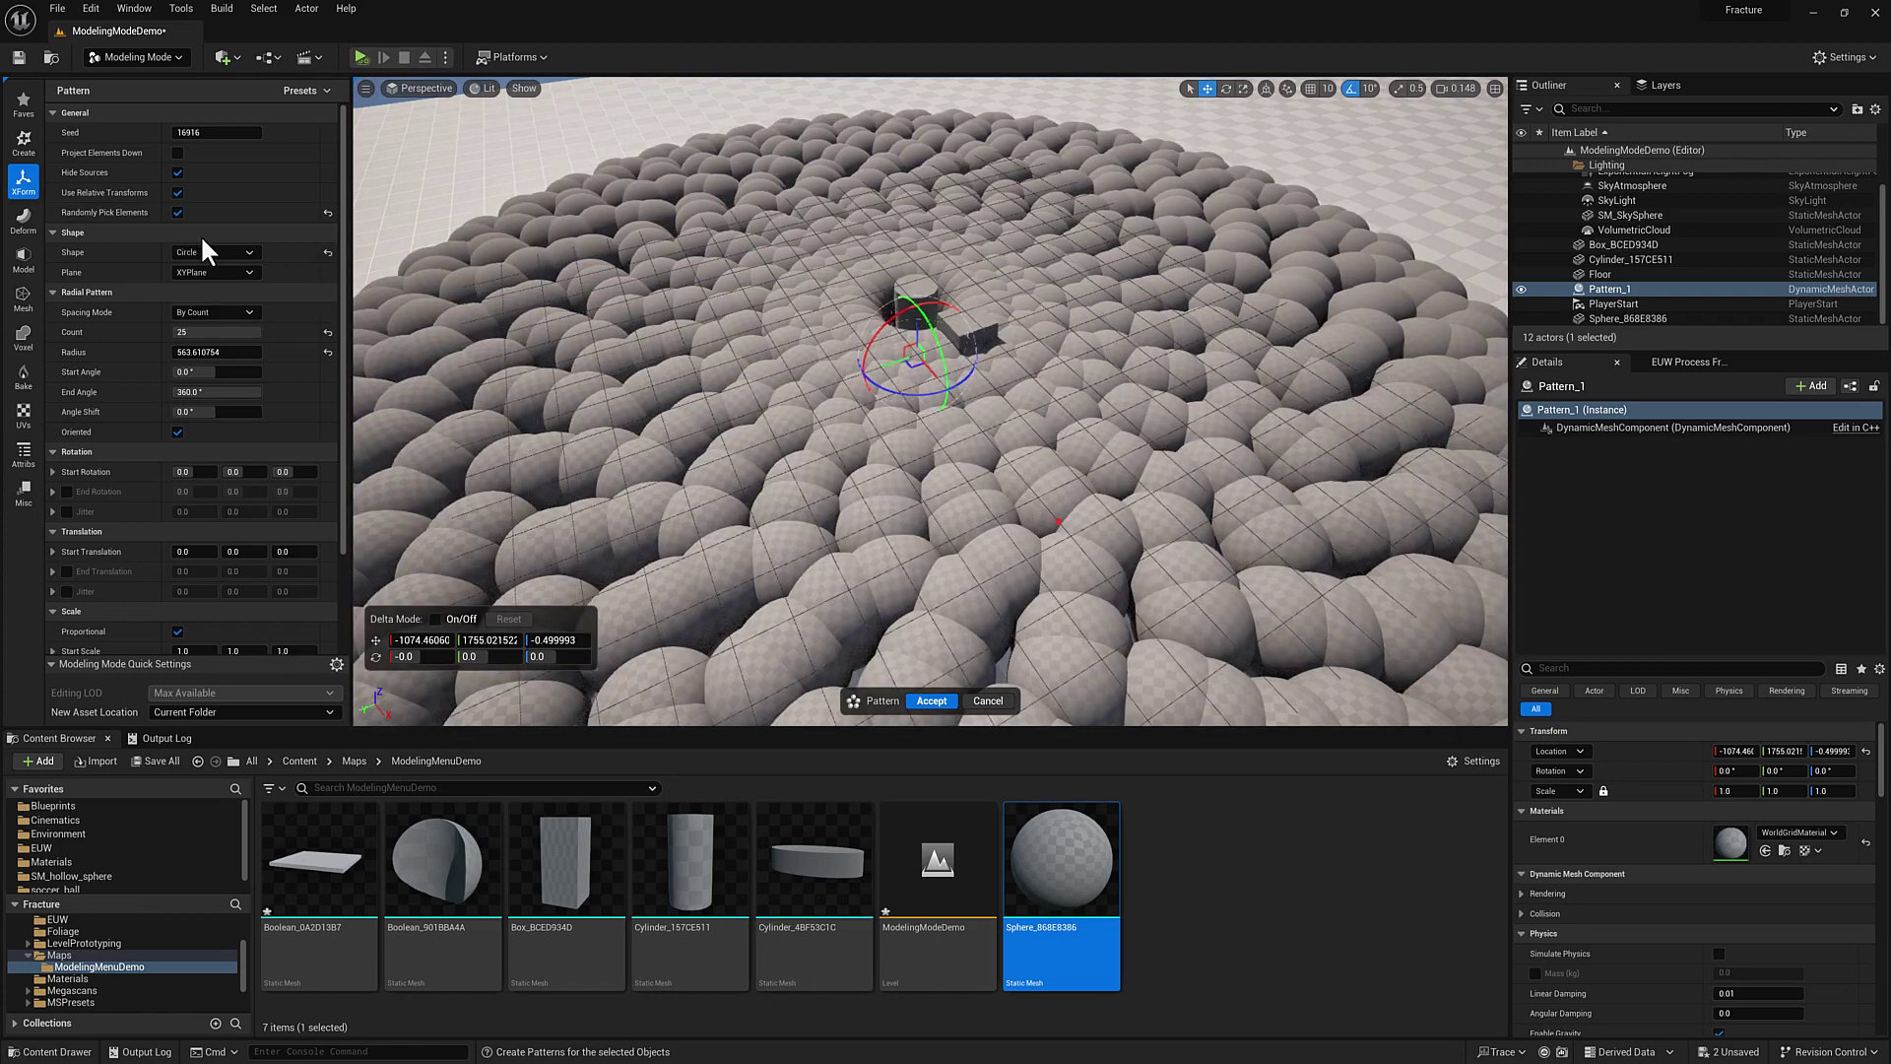
click(204, 271)
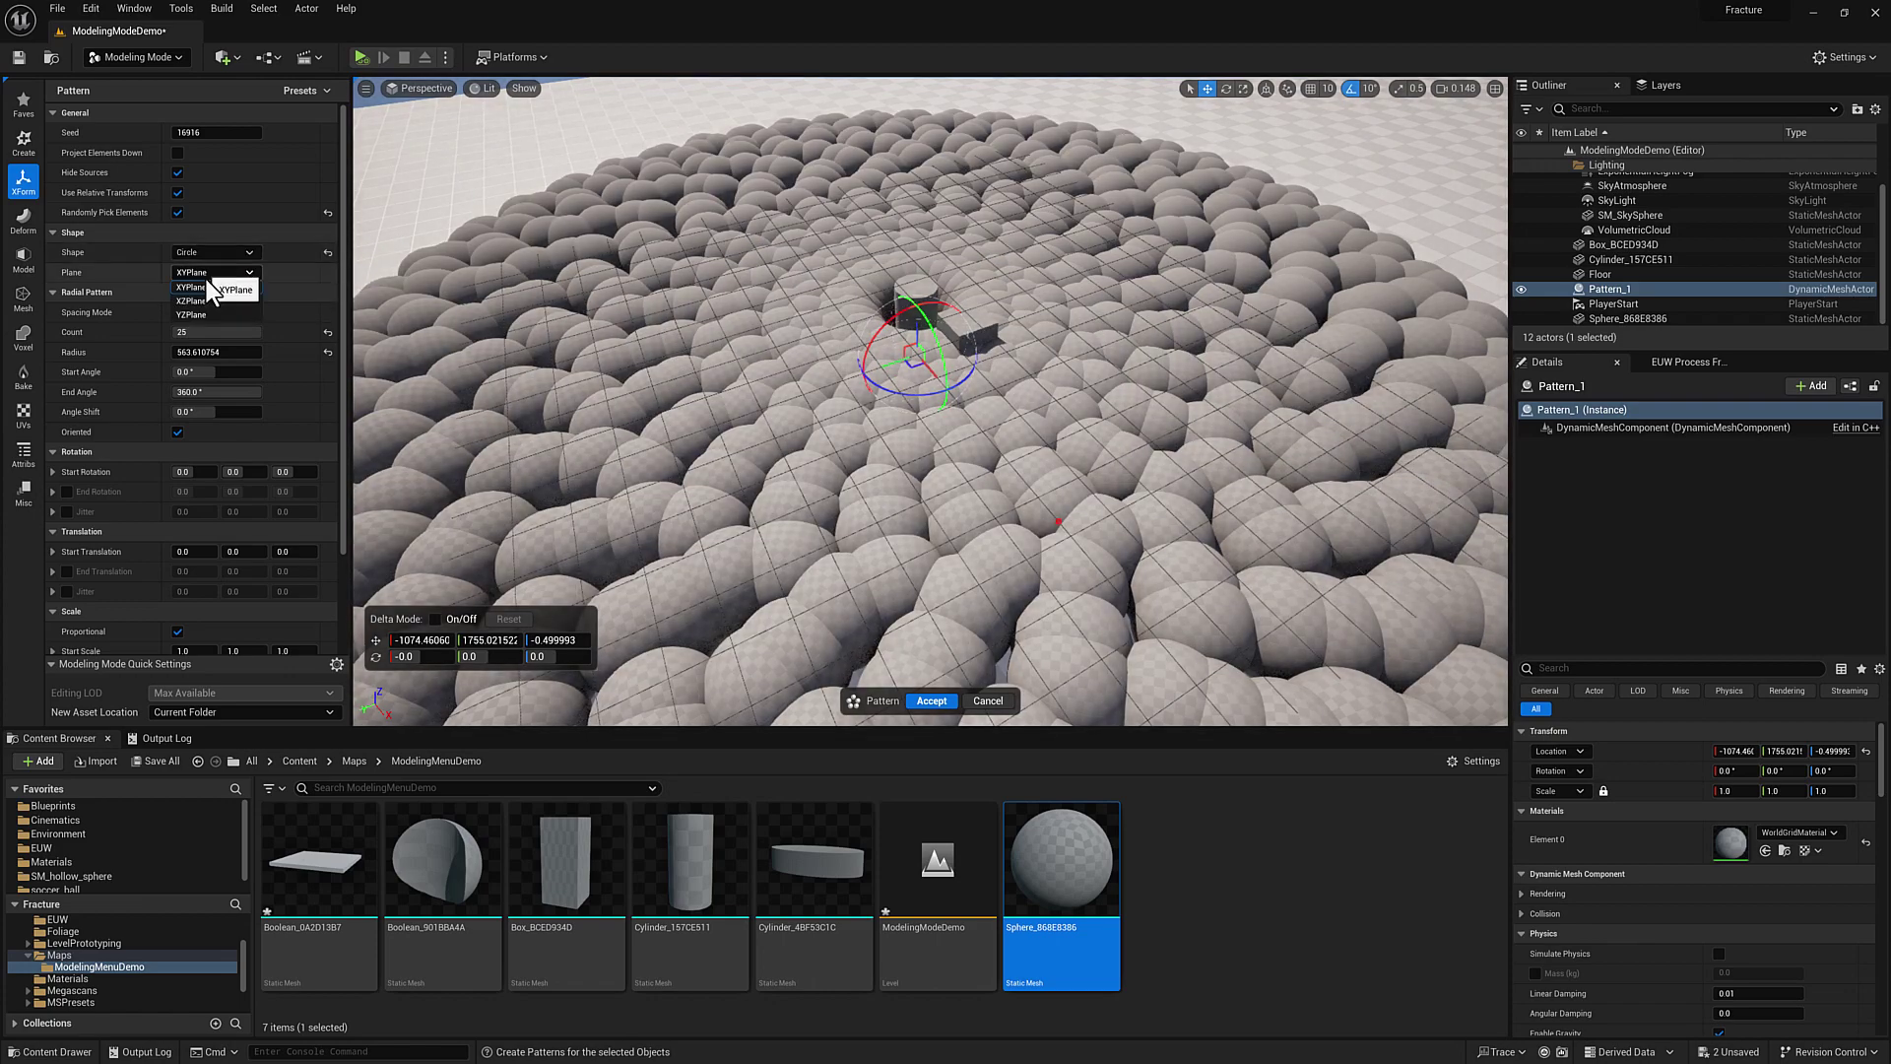
click(196, 301)
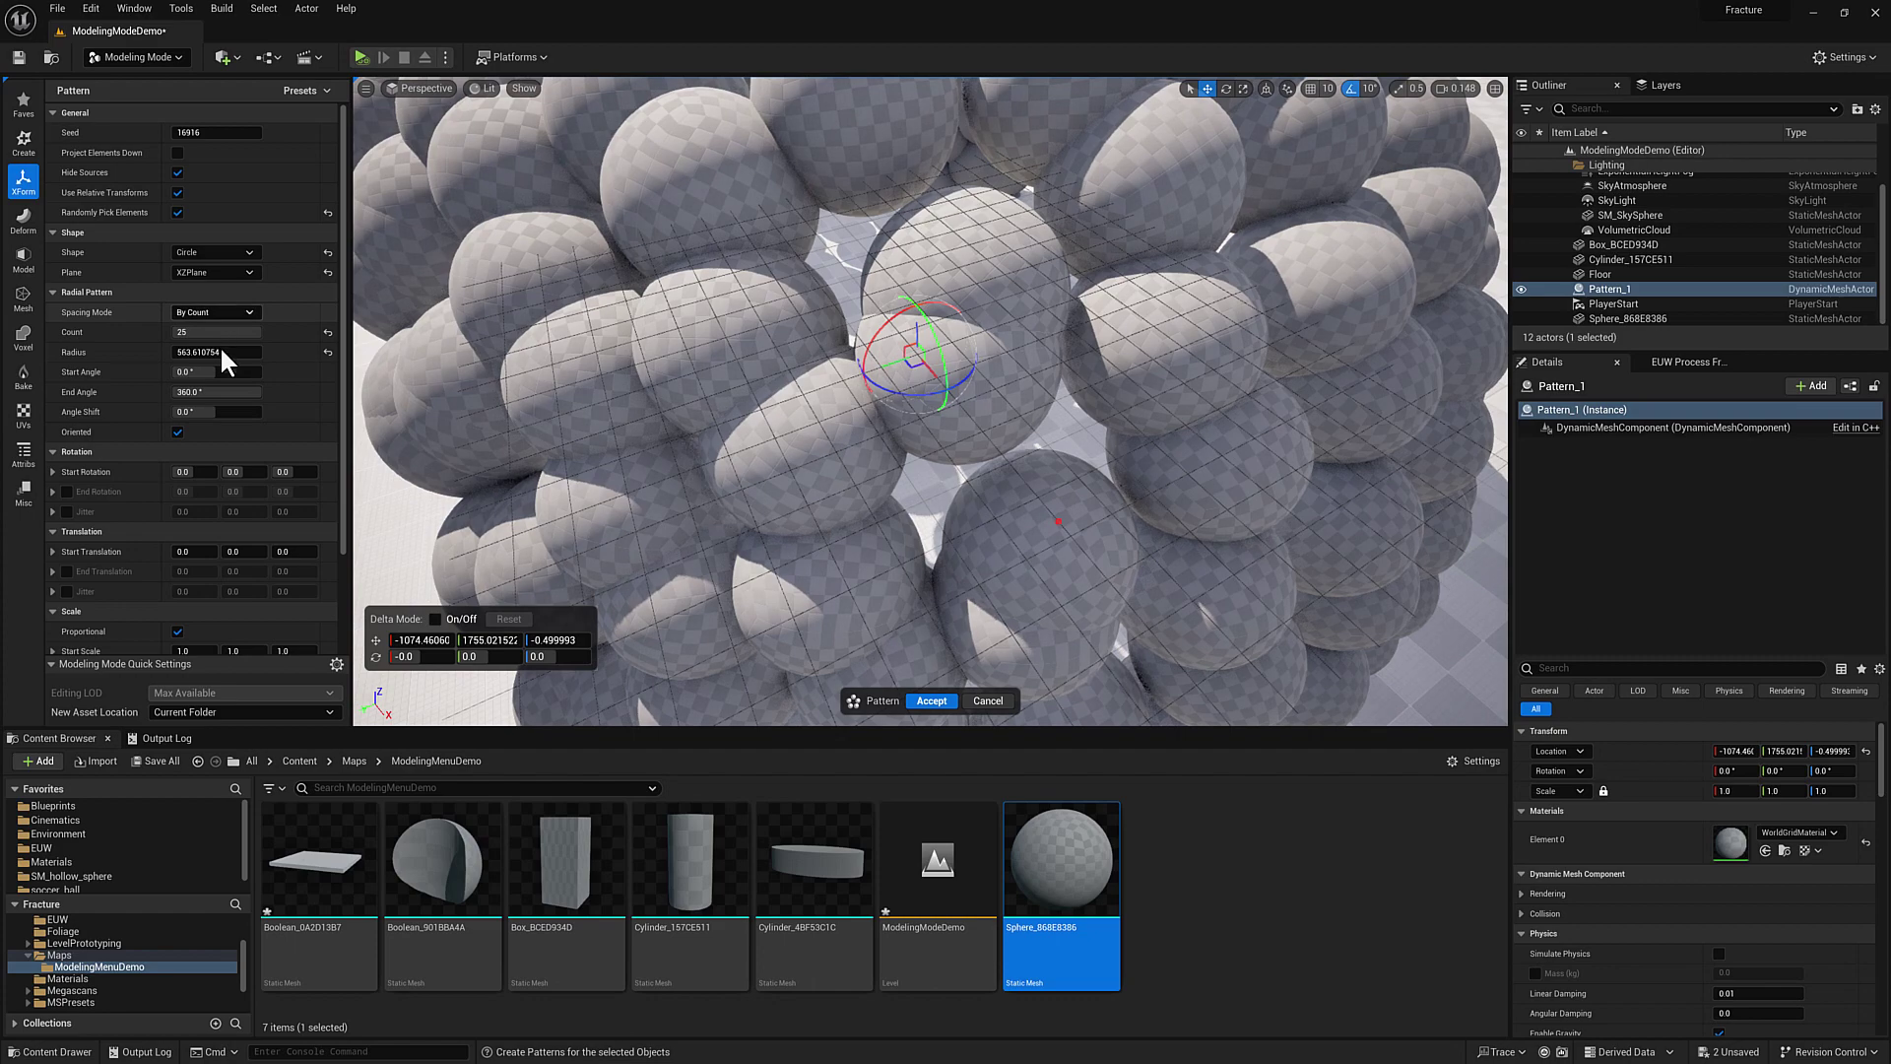
Reduce the circular pattern's count to 6 and inspect the intersecting sphere rings from several angles.
drag(217, 332, 178, 332)
right_drag(690, 394, 662, 317)
key(s)
key(s)
key(d)
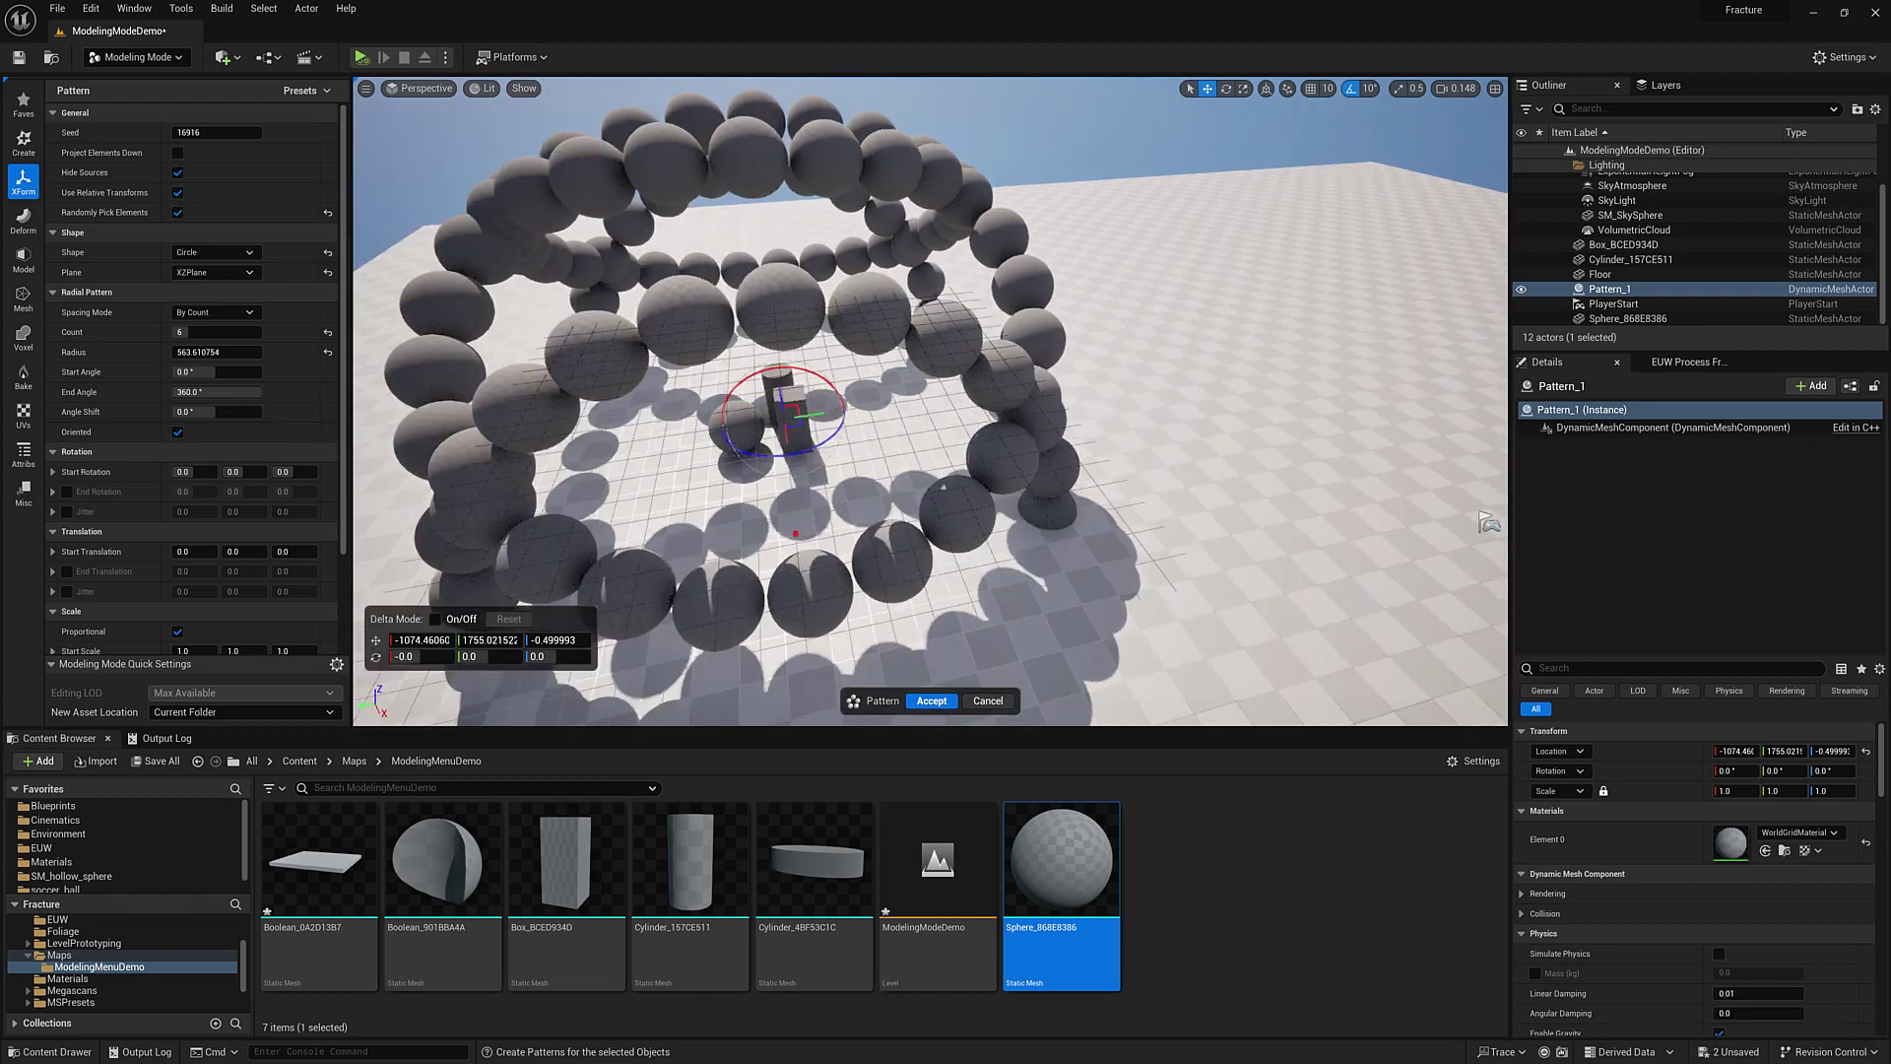
right_drag(795, 533, 697, 490)
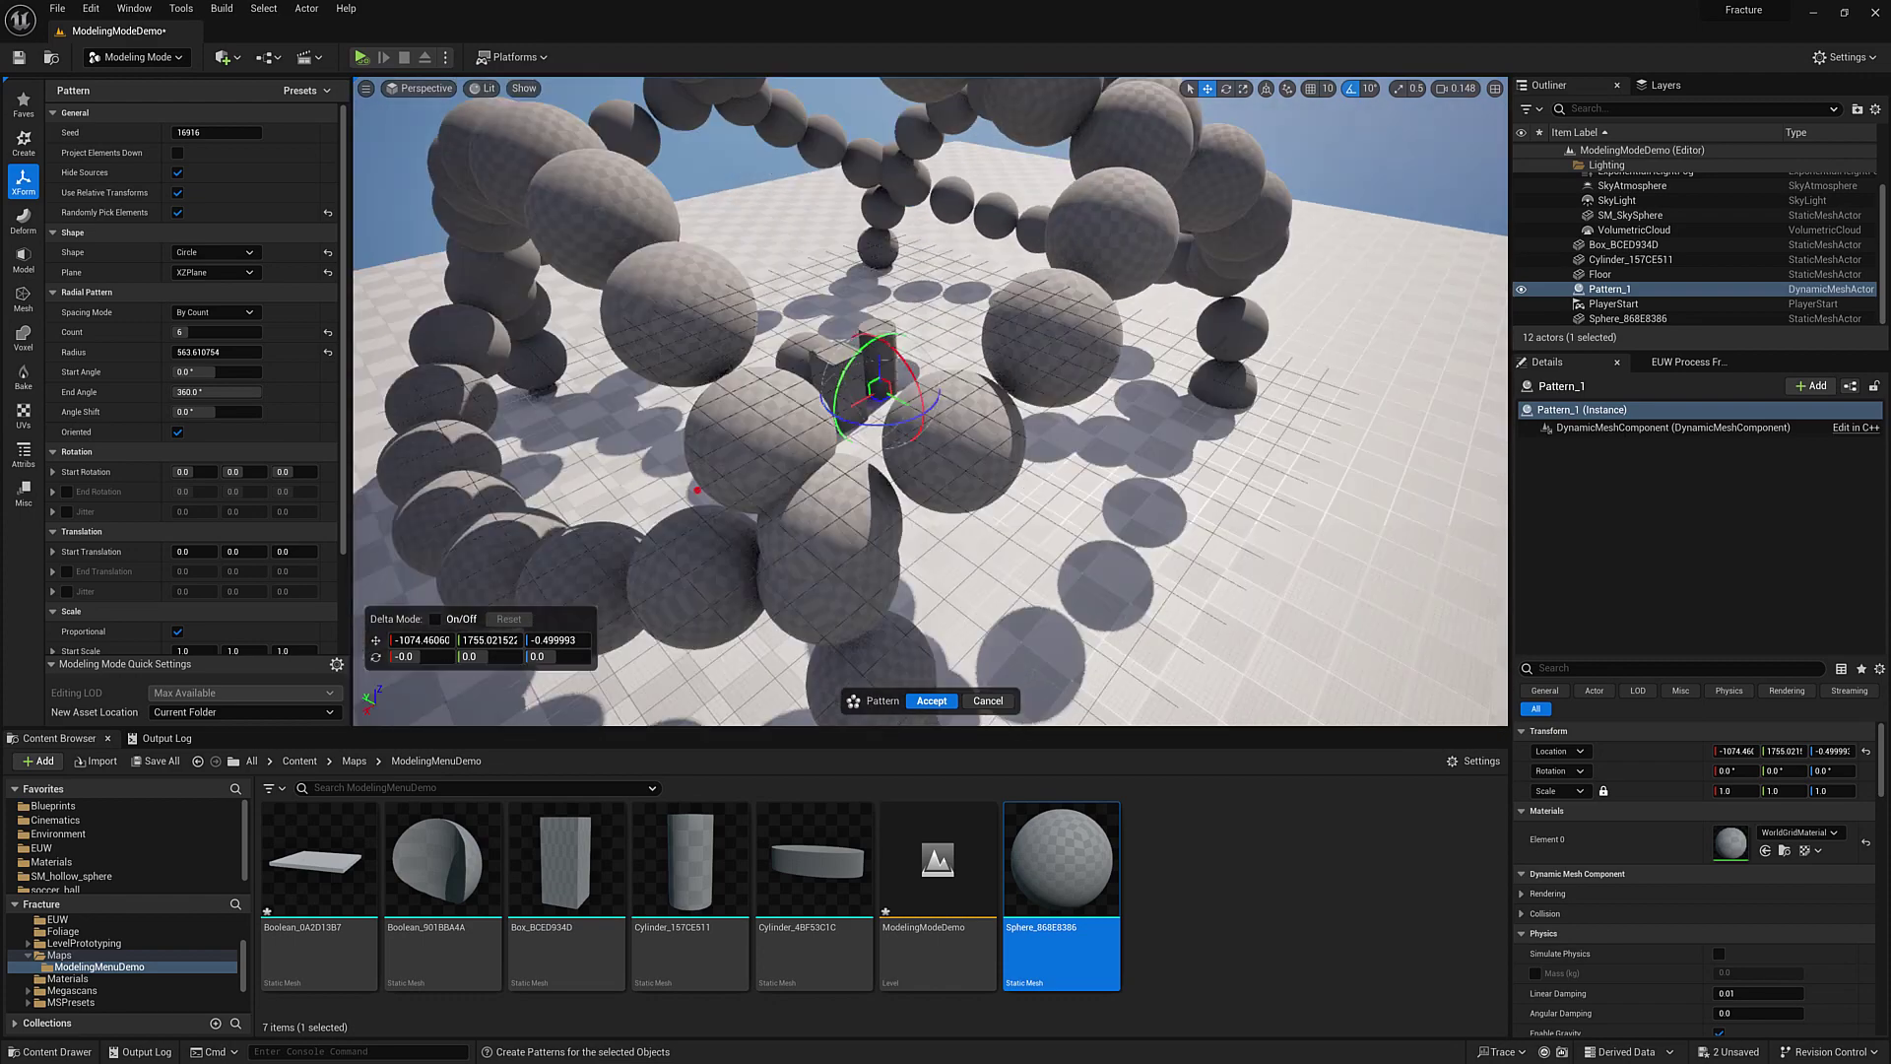
key(s)
right_drag(1397, 448, 1357, 439)
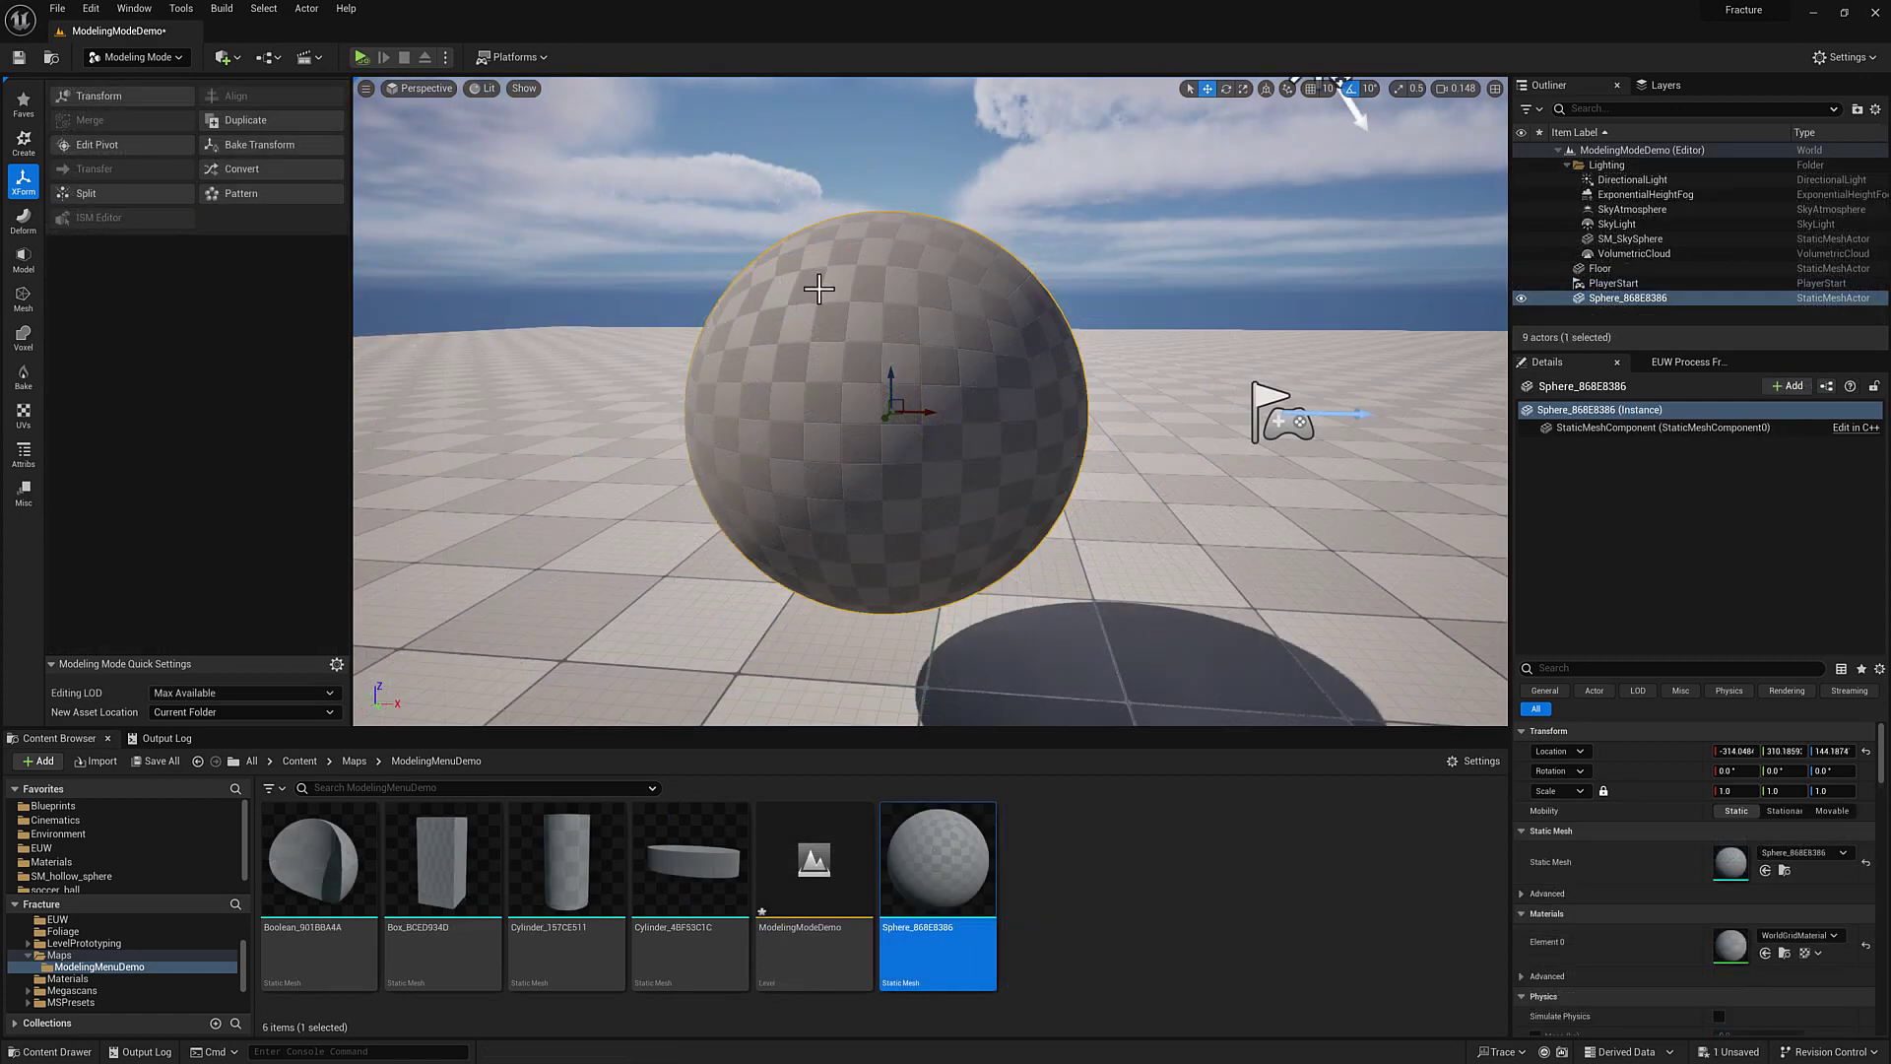
Start Vertex Sculpt on the sphere and sculpt raised areas into its surface with the SculptN brush.
click(23, 219)
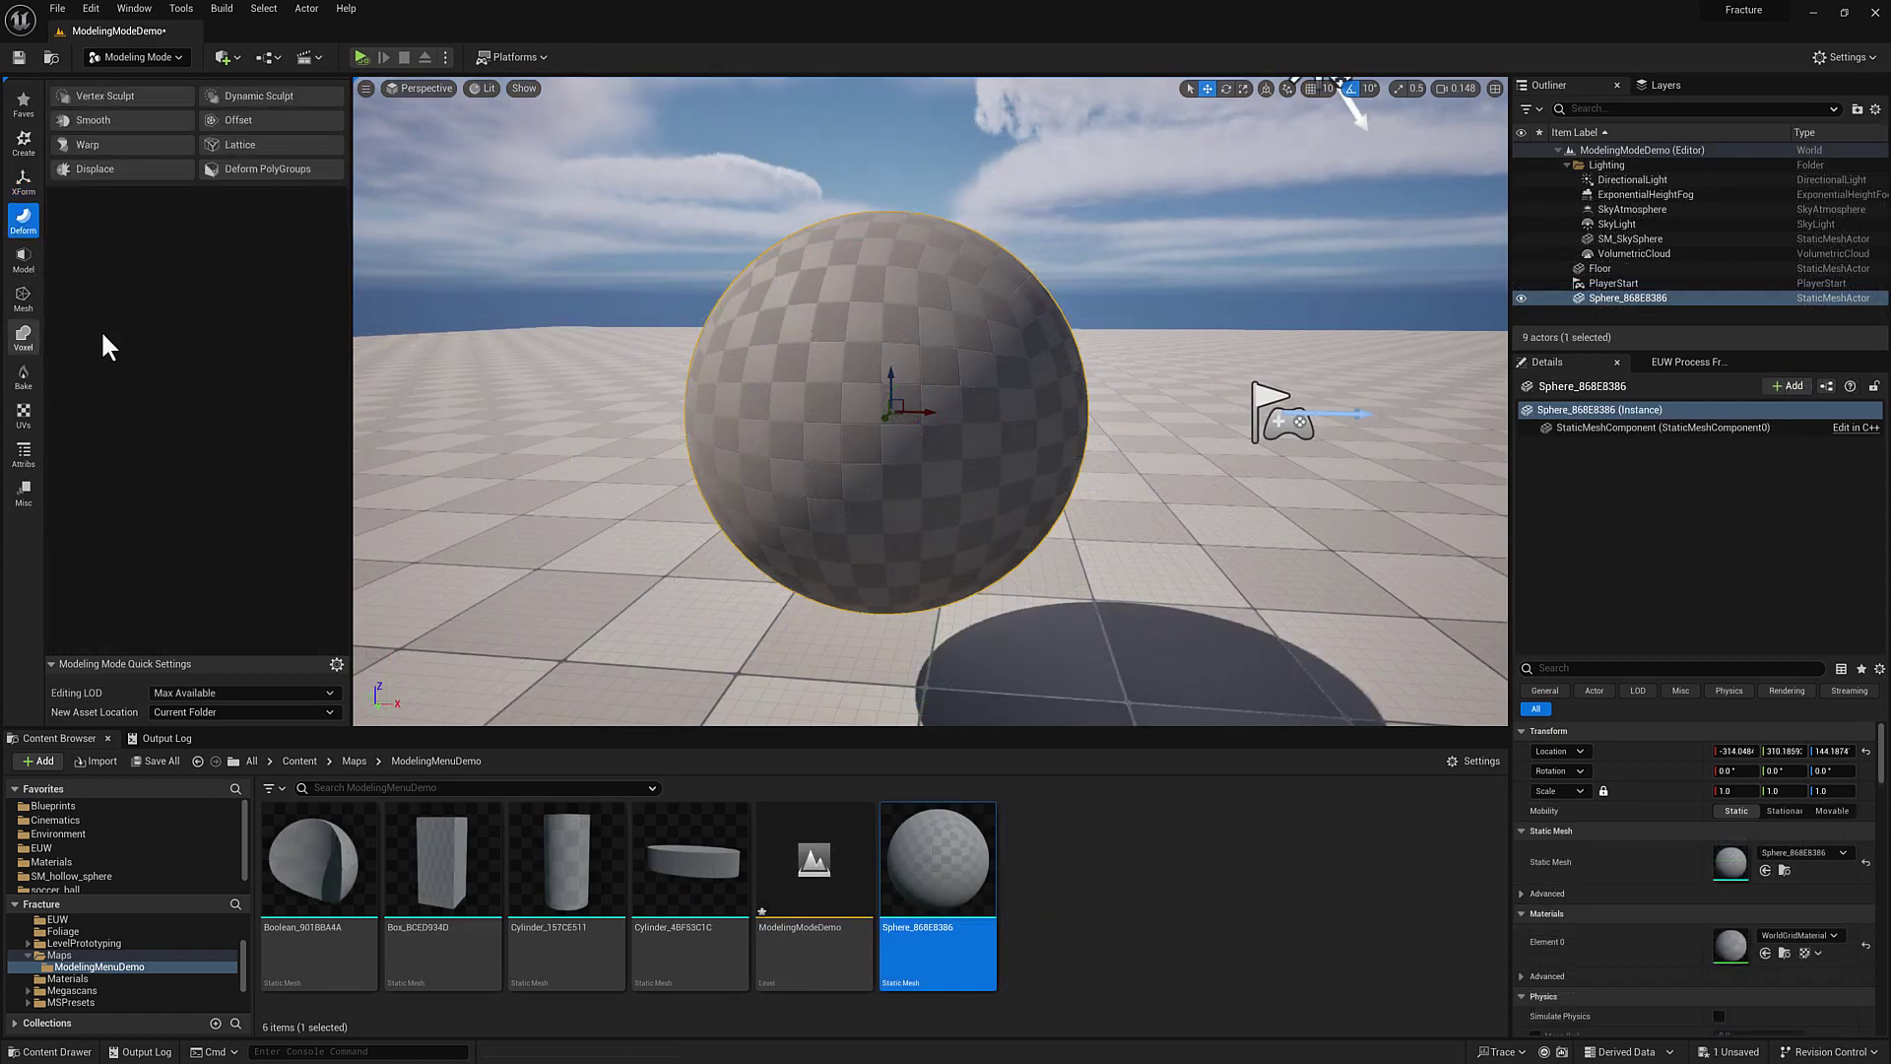
click(151, 92)
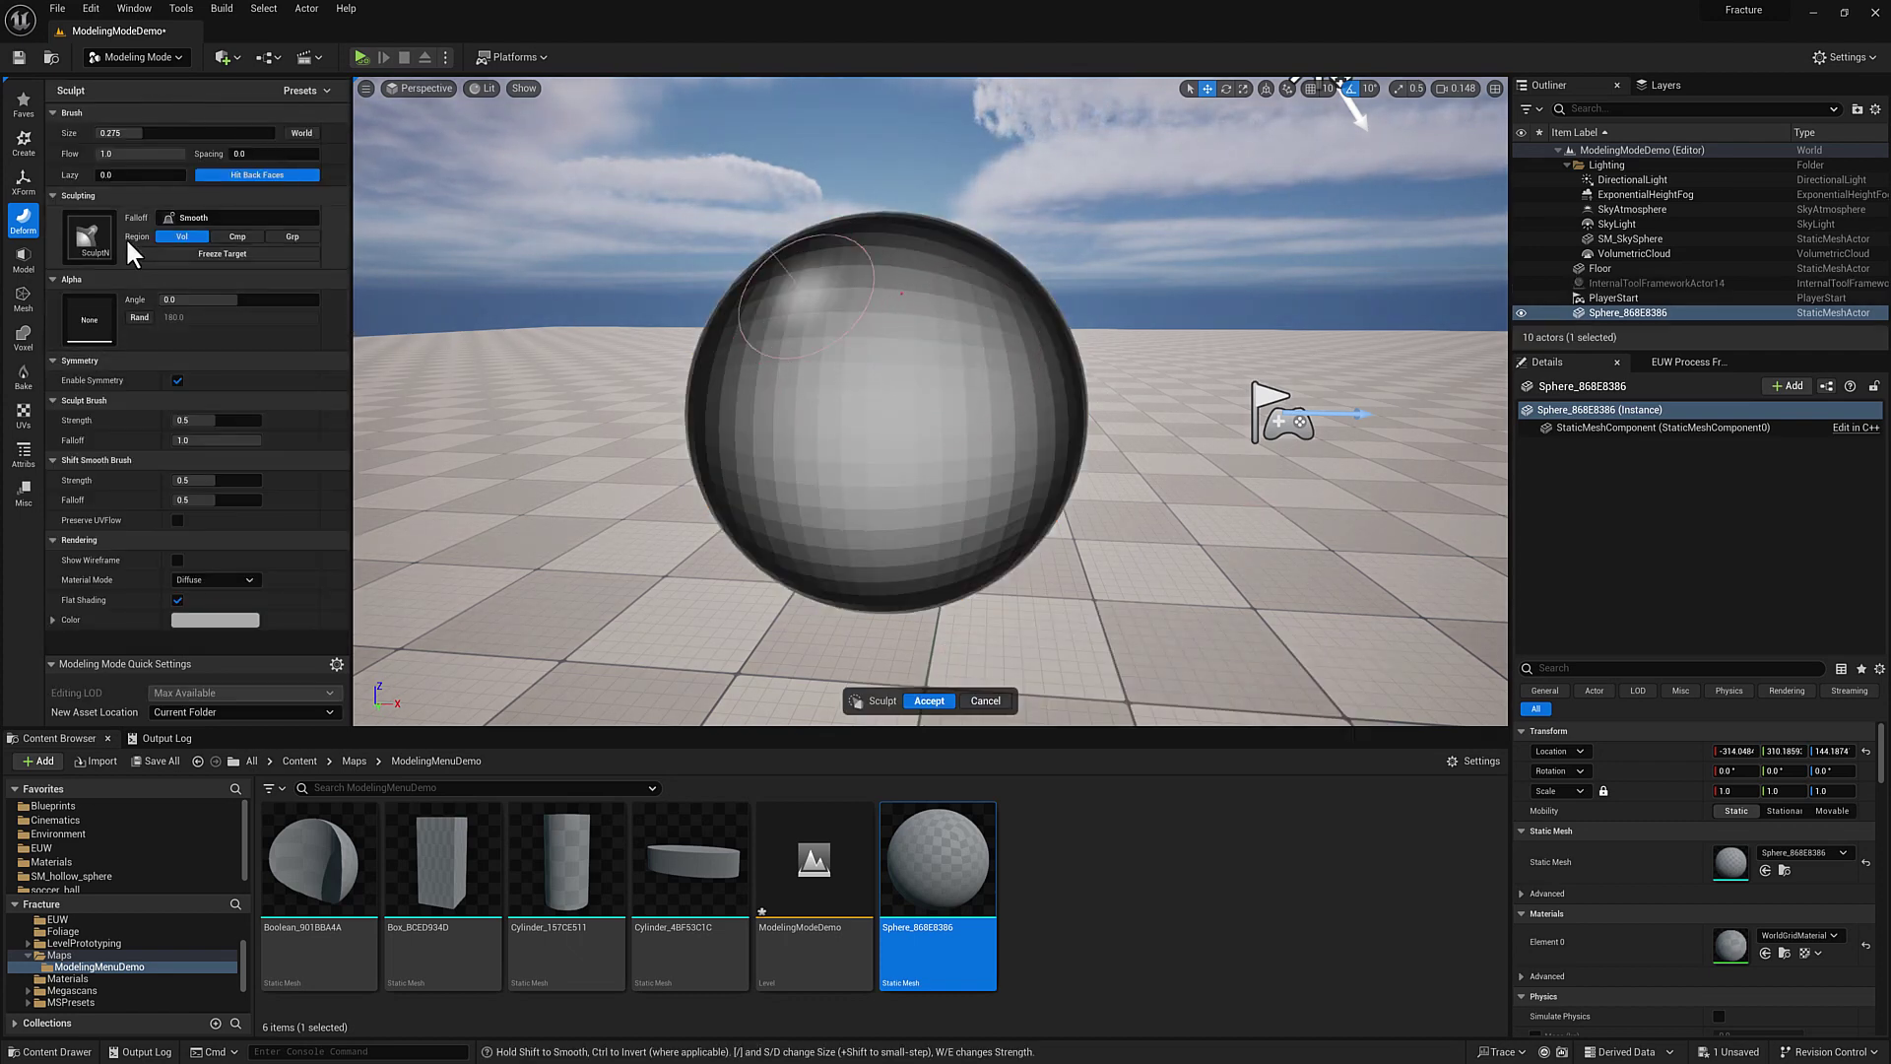
mouse_move(971, 338)
mouse_down()
mouse_move(1073, 397)
mouse_move(1004, 447)
mouse_move(1021, 452)
mouse_move(997, 437)
mouse_move(966, 455)
mouse_move(985, 448)
mouse_move(916, 414)
mouse_move(967, 486)
mouse_move(1023, 424)
mouse_move(970, 404)
mouse_move(946, 325)
mouse_move(1024, 345)
mouse_move(799, 385)
mouse_up()
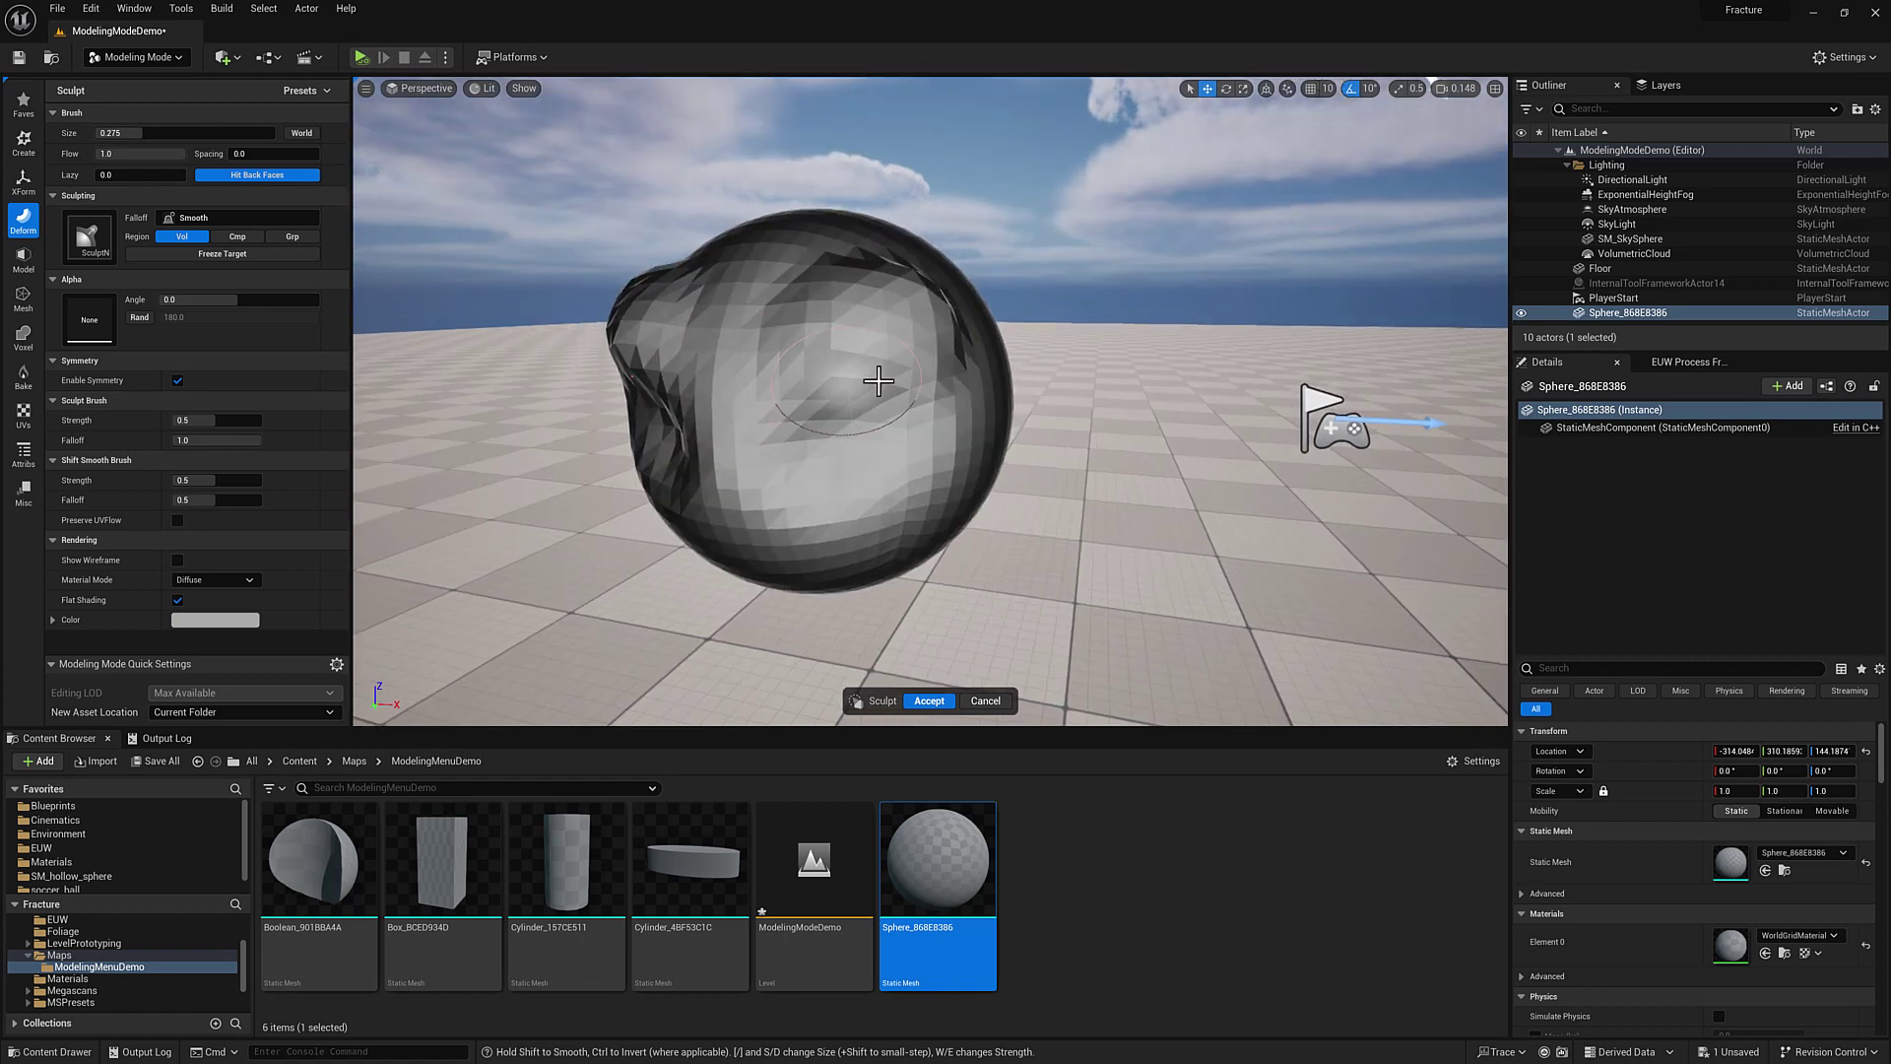
Switch to the Flatten brush and flatten the sculpted bumps on the sphere.
click(89, 234)
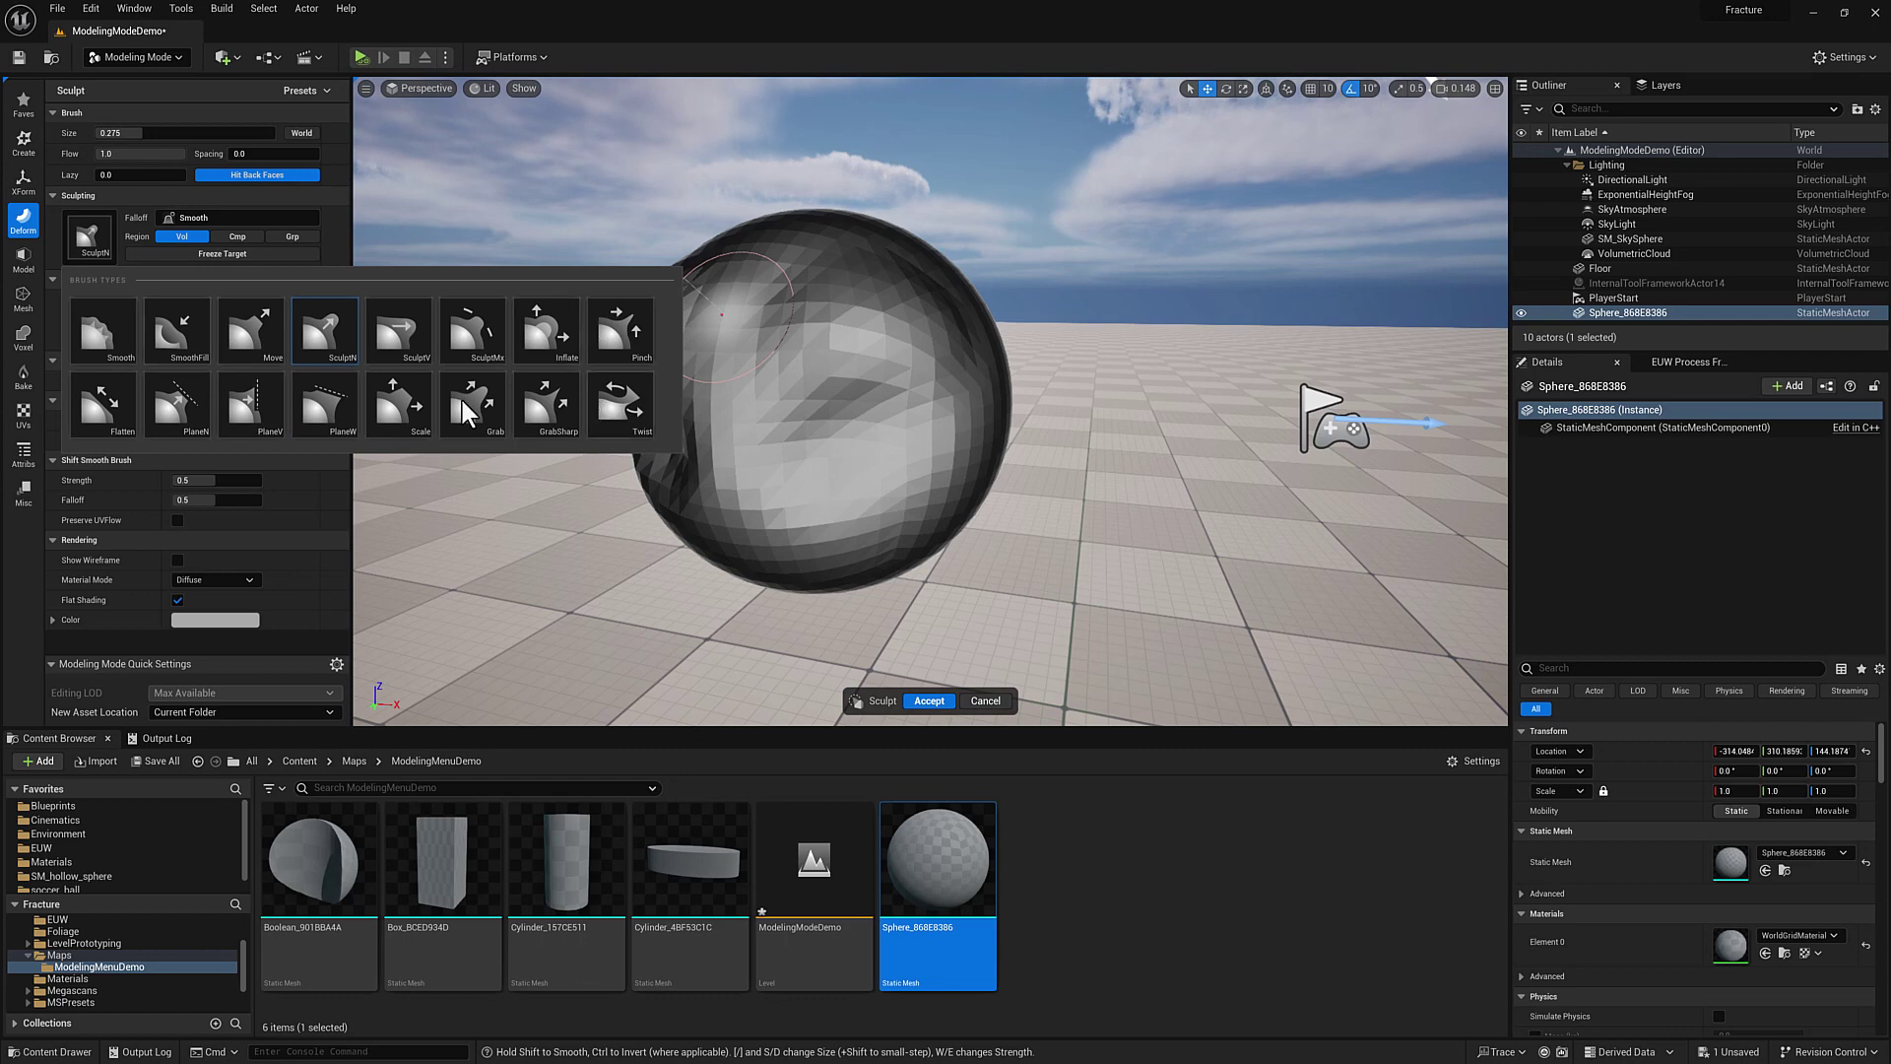
click(96, 408)
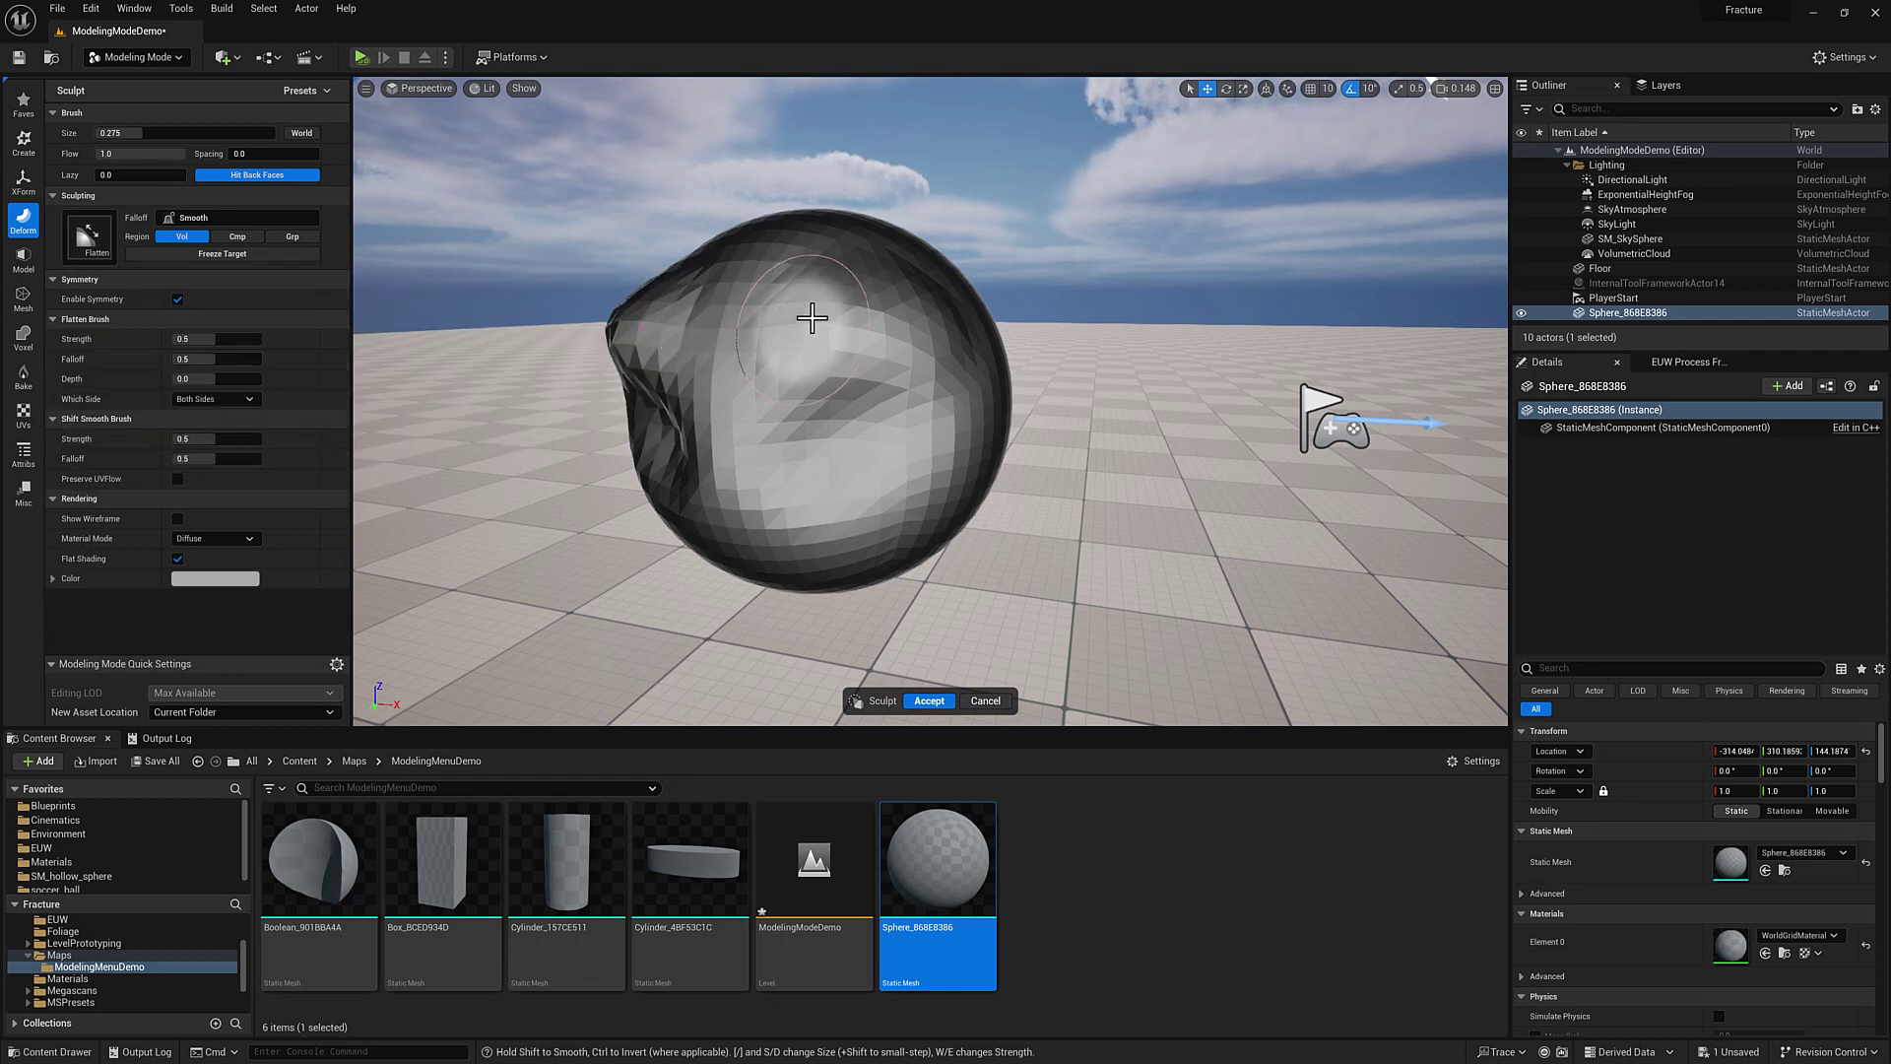
drag(872, 322, 899, 319)
mouse_move(735, 316)
mouse_down()
mouse_move(722, 334)
mouse_move(742, 317)
mouse_up()
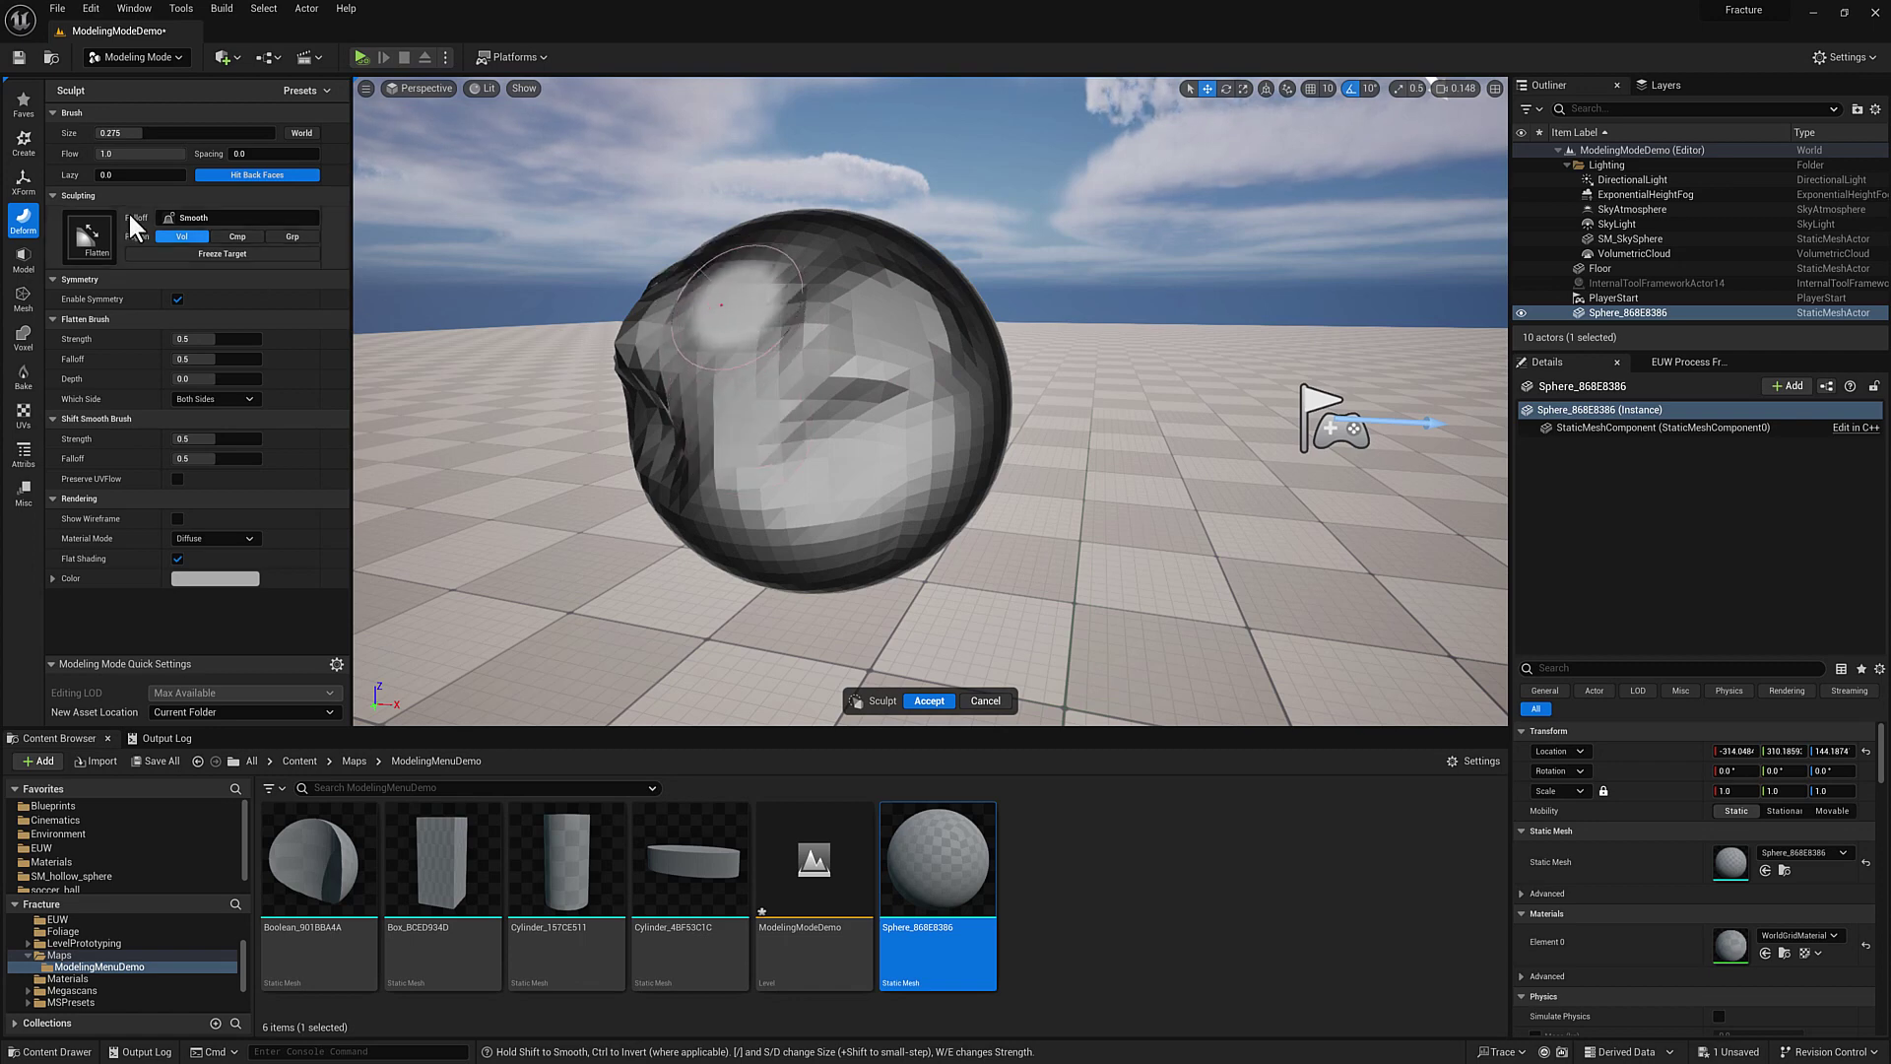
Return to the SculptN brush and browse the textures available as its alpha mask.
click(89, 226)
click(355, 330)
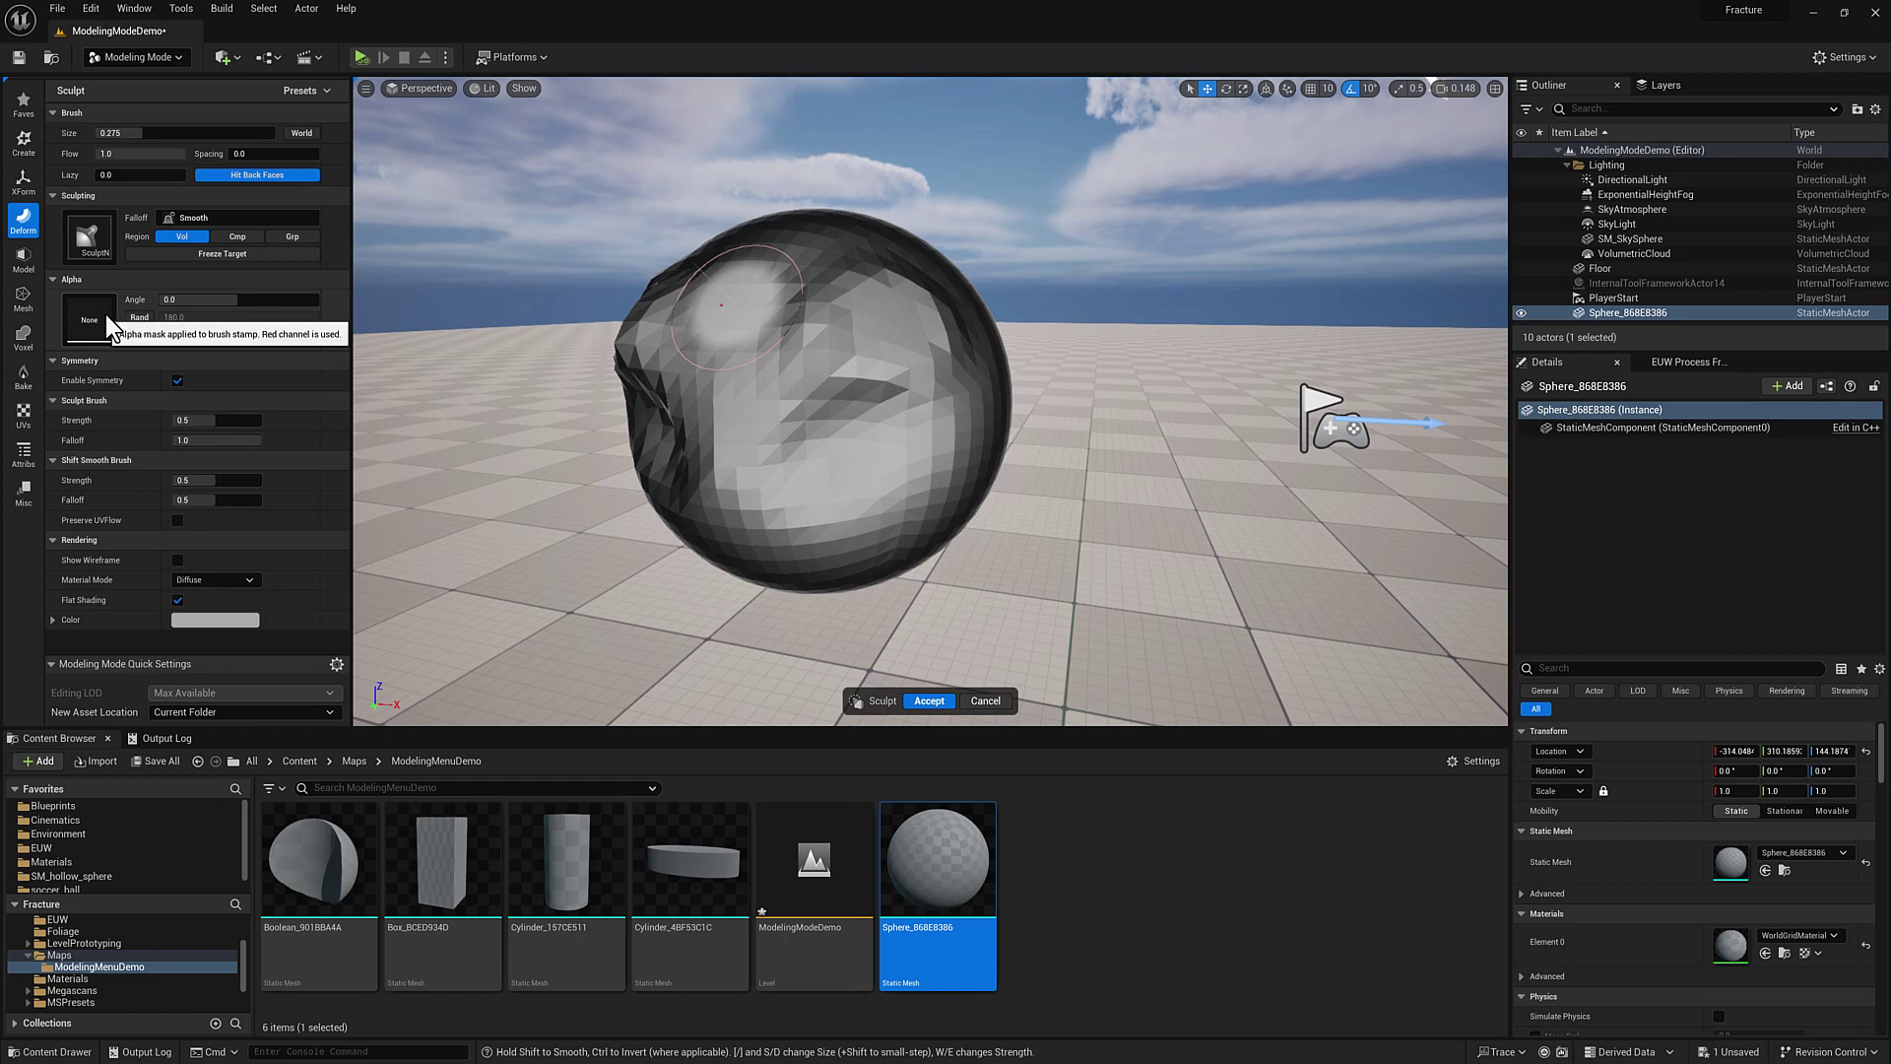
click(96, 322)
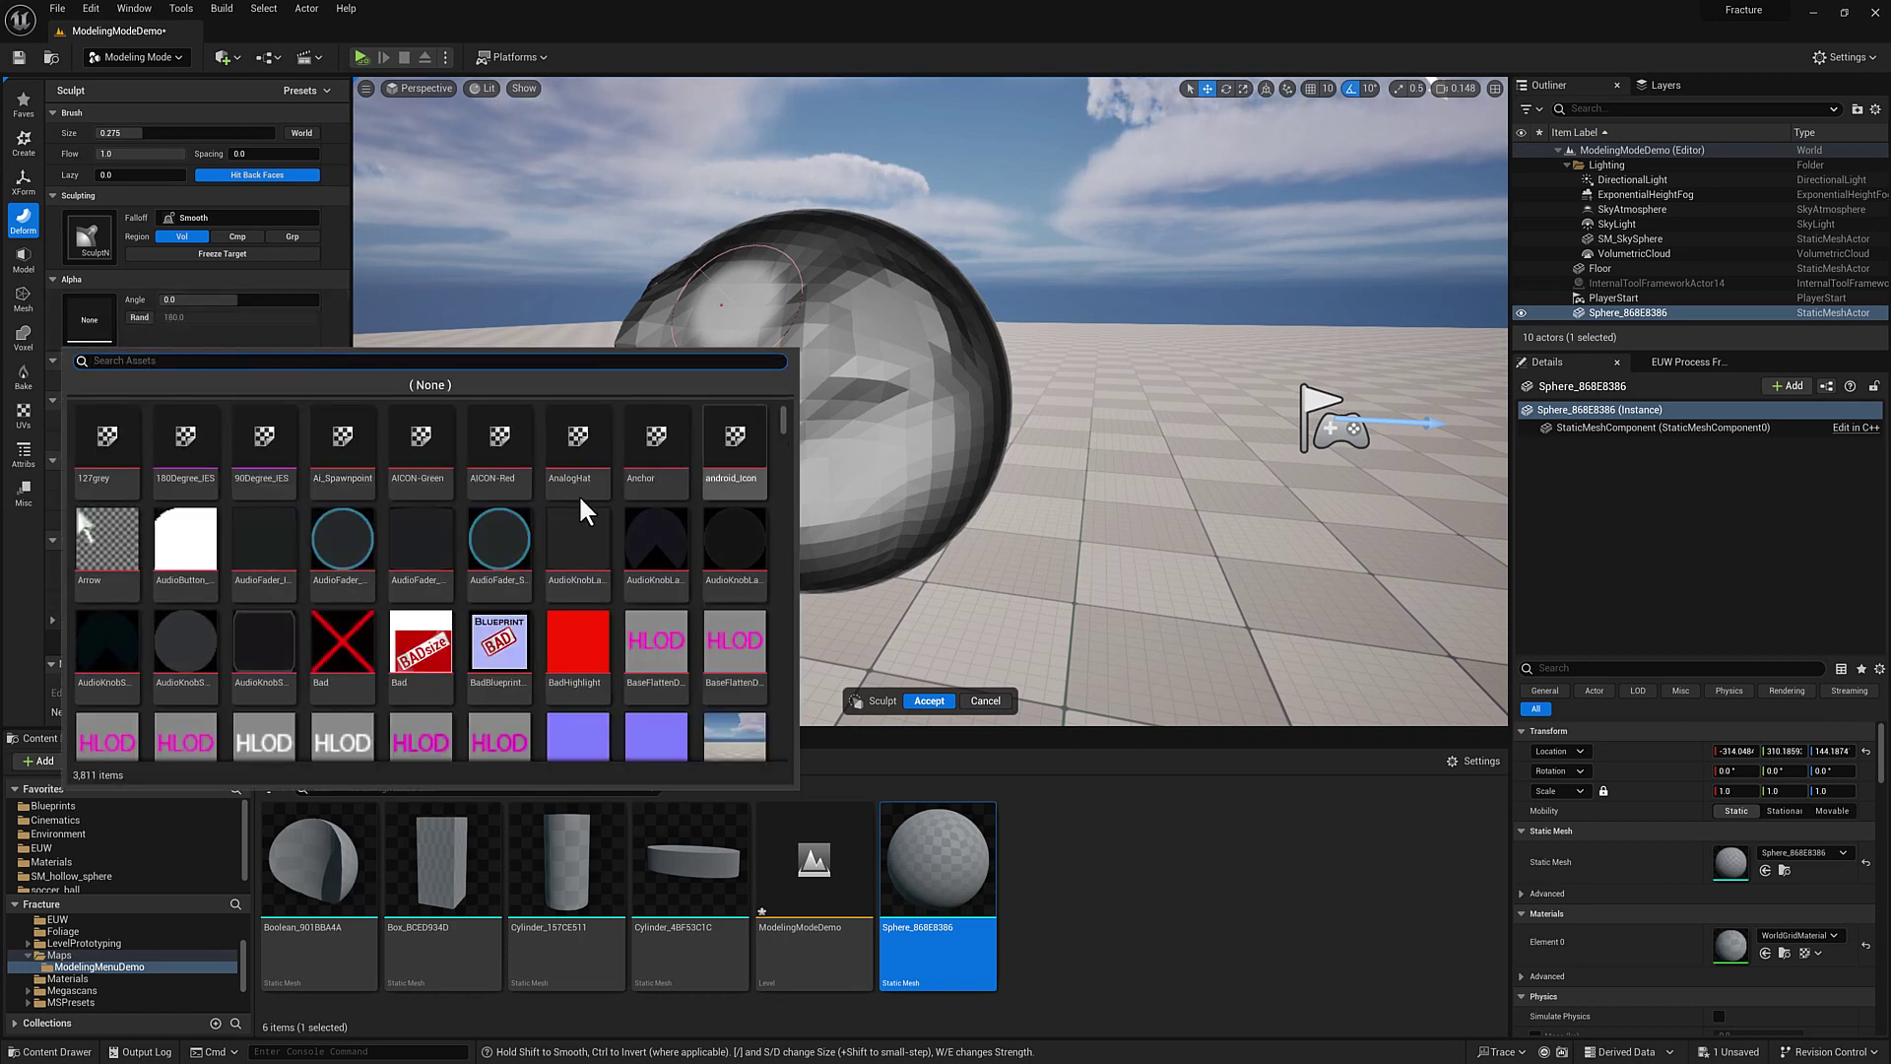
click(335, 310)
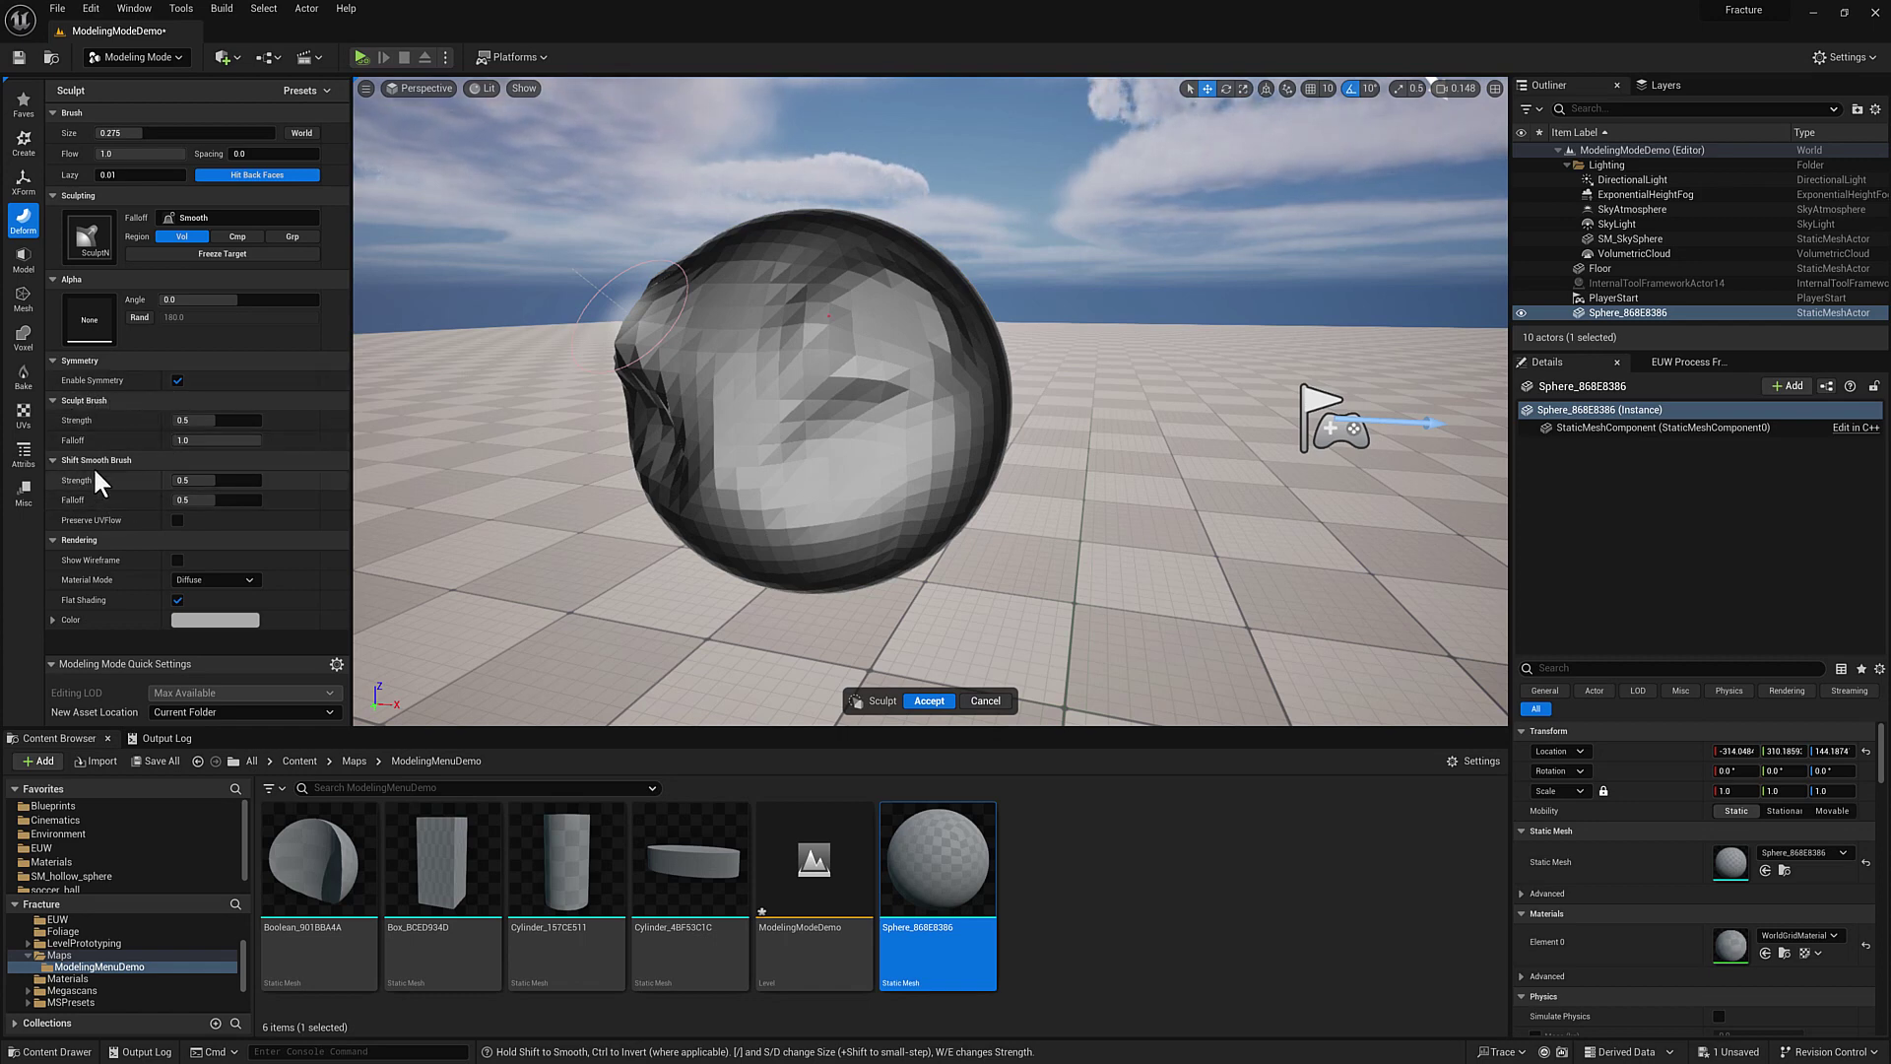
Preview the sphere's wireframe, sculpt another stroke near its side, and discard the vertex sculpt.
click(177, 560)
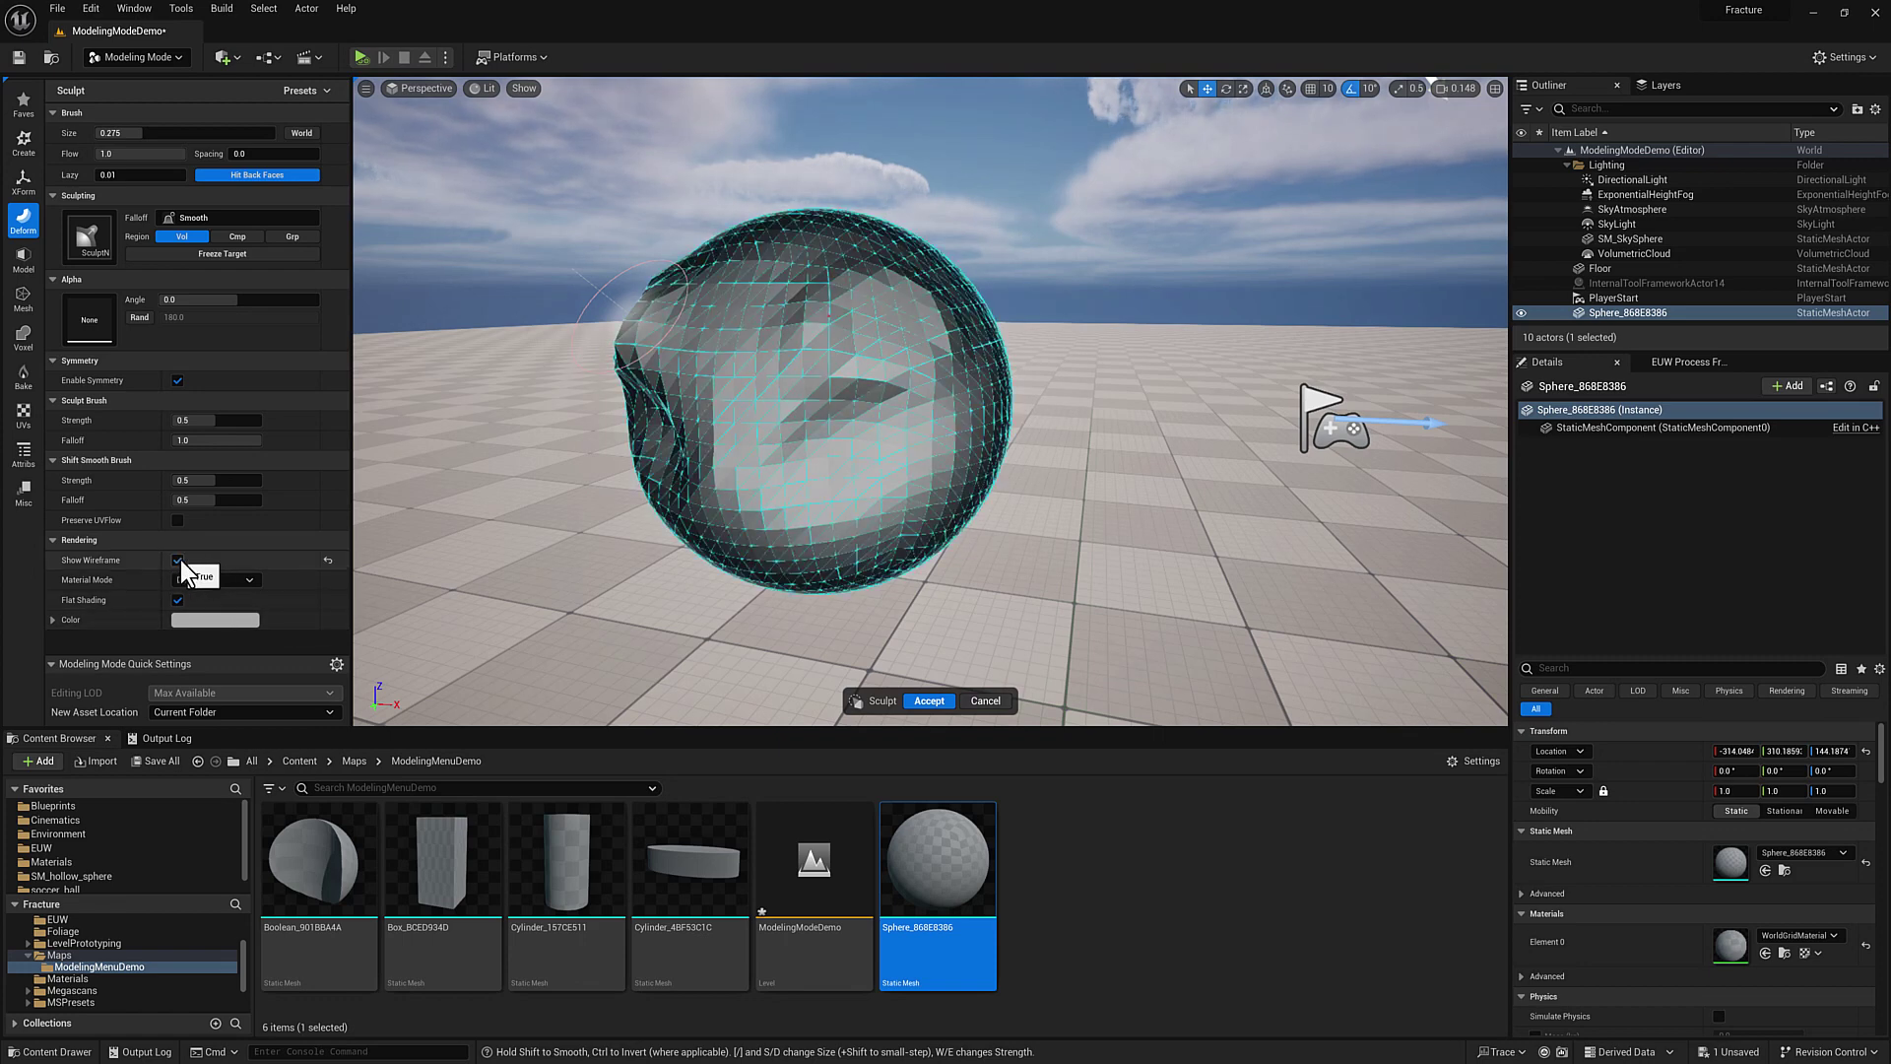
click(177, 559)
mouse_move(612, 443)
right_down()
mouse_move(591, 443)
mouse_move(574, 401)
right_up()
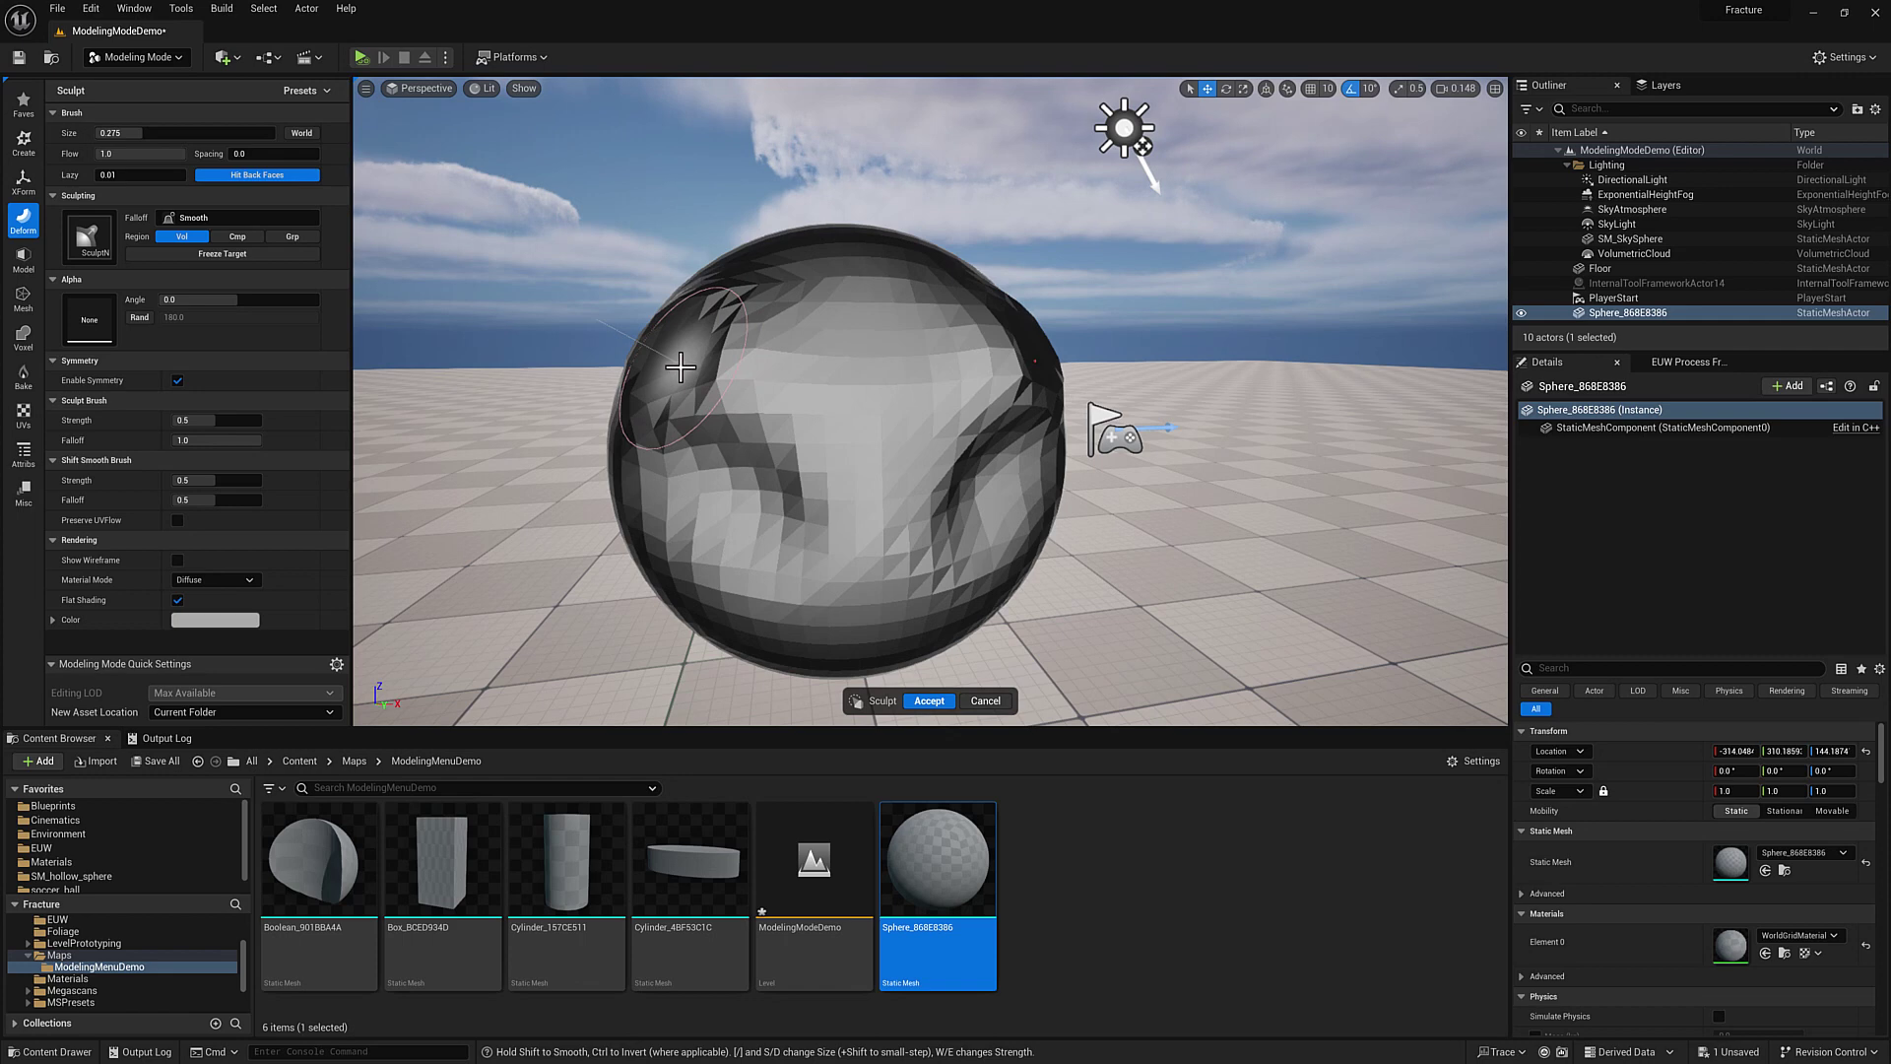
drag(671, 375, 676, 361)
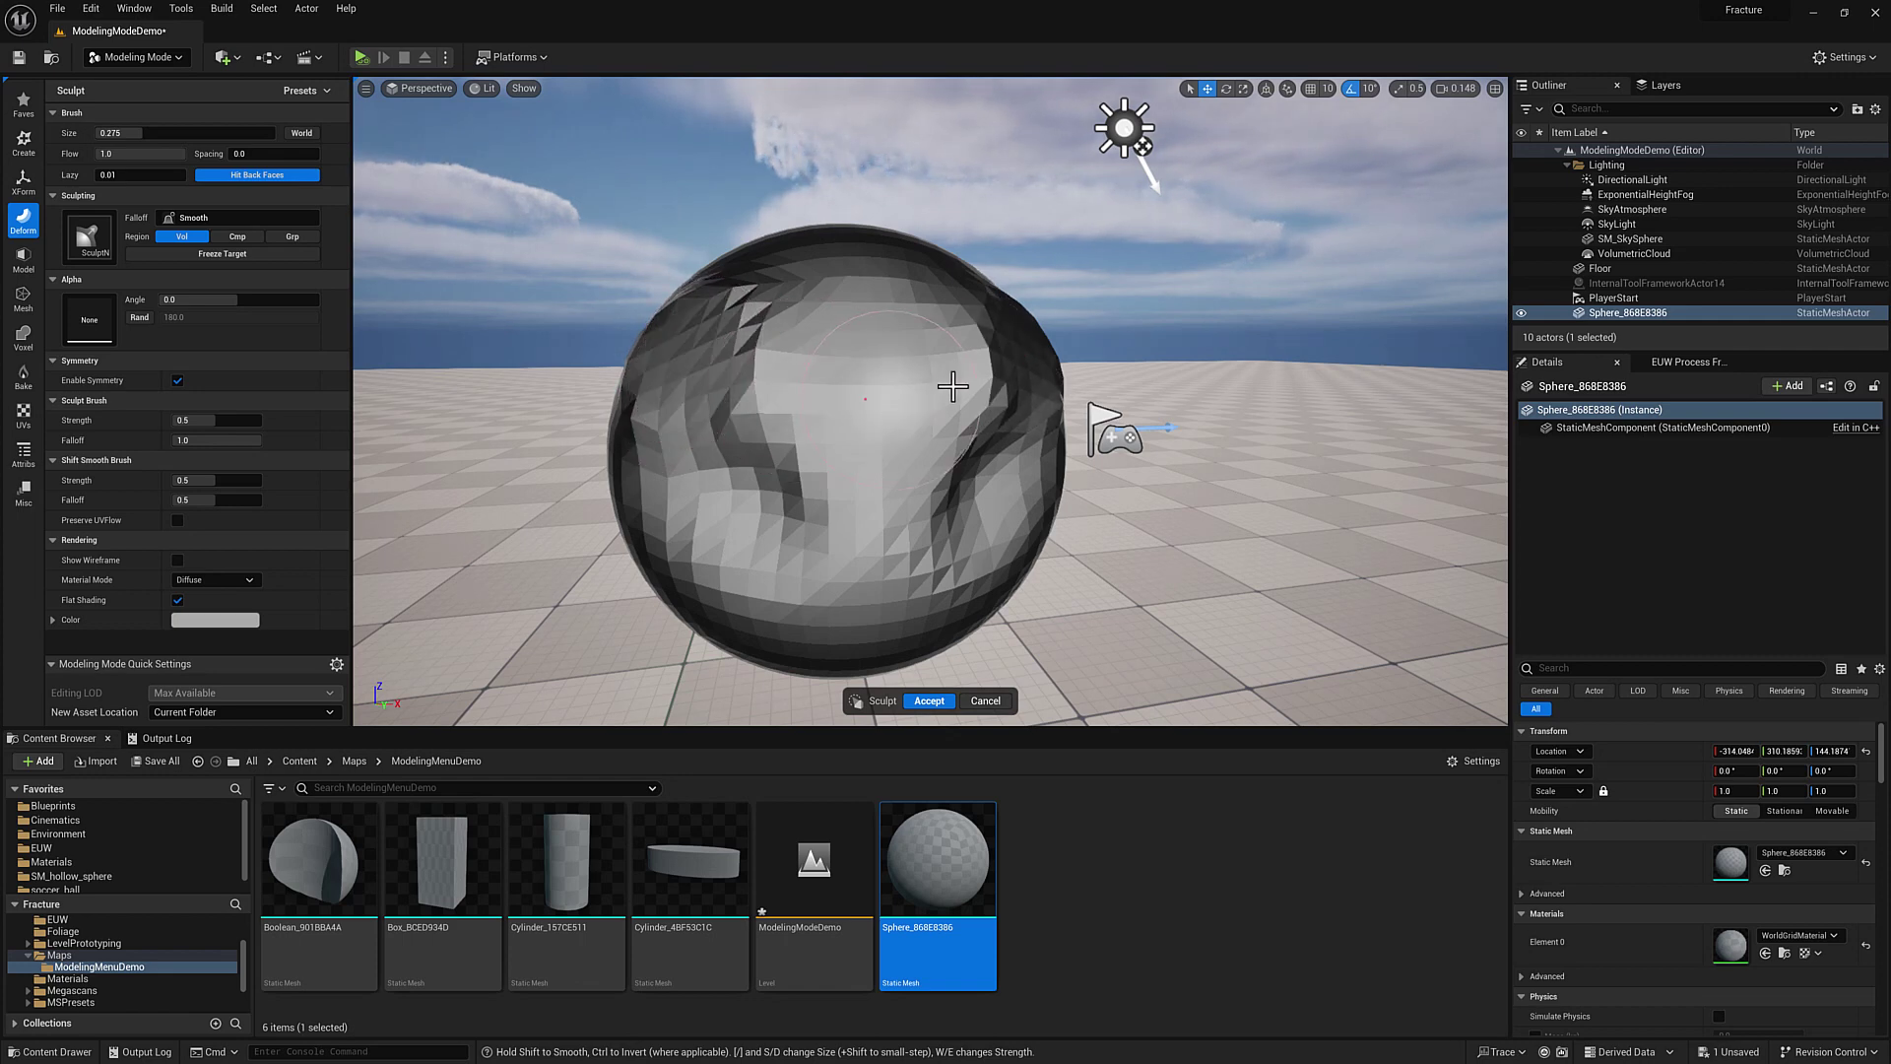
right_drag(954, 384, 866, 398)
right_drag(956, 330, 955, 330)
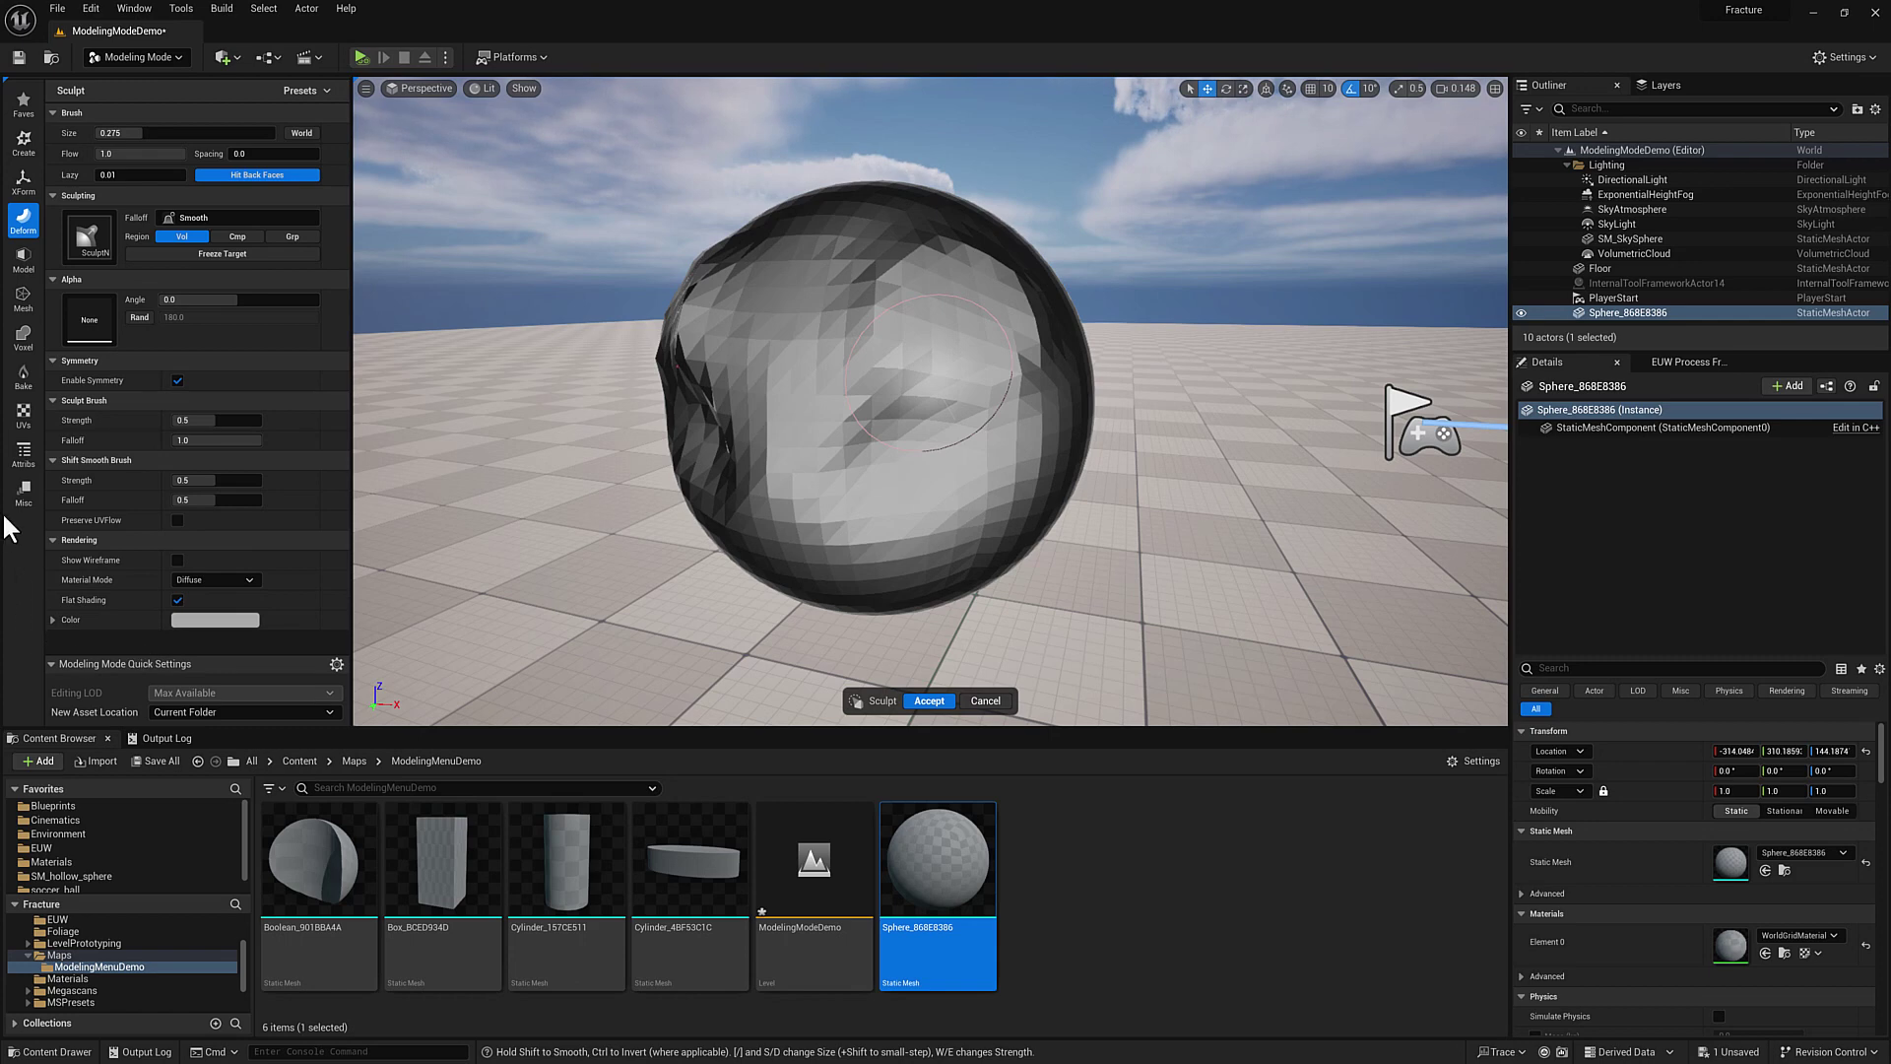
click(987, 700)
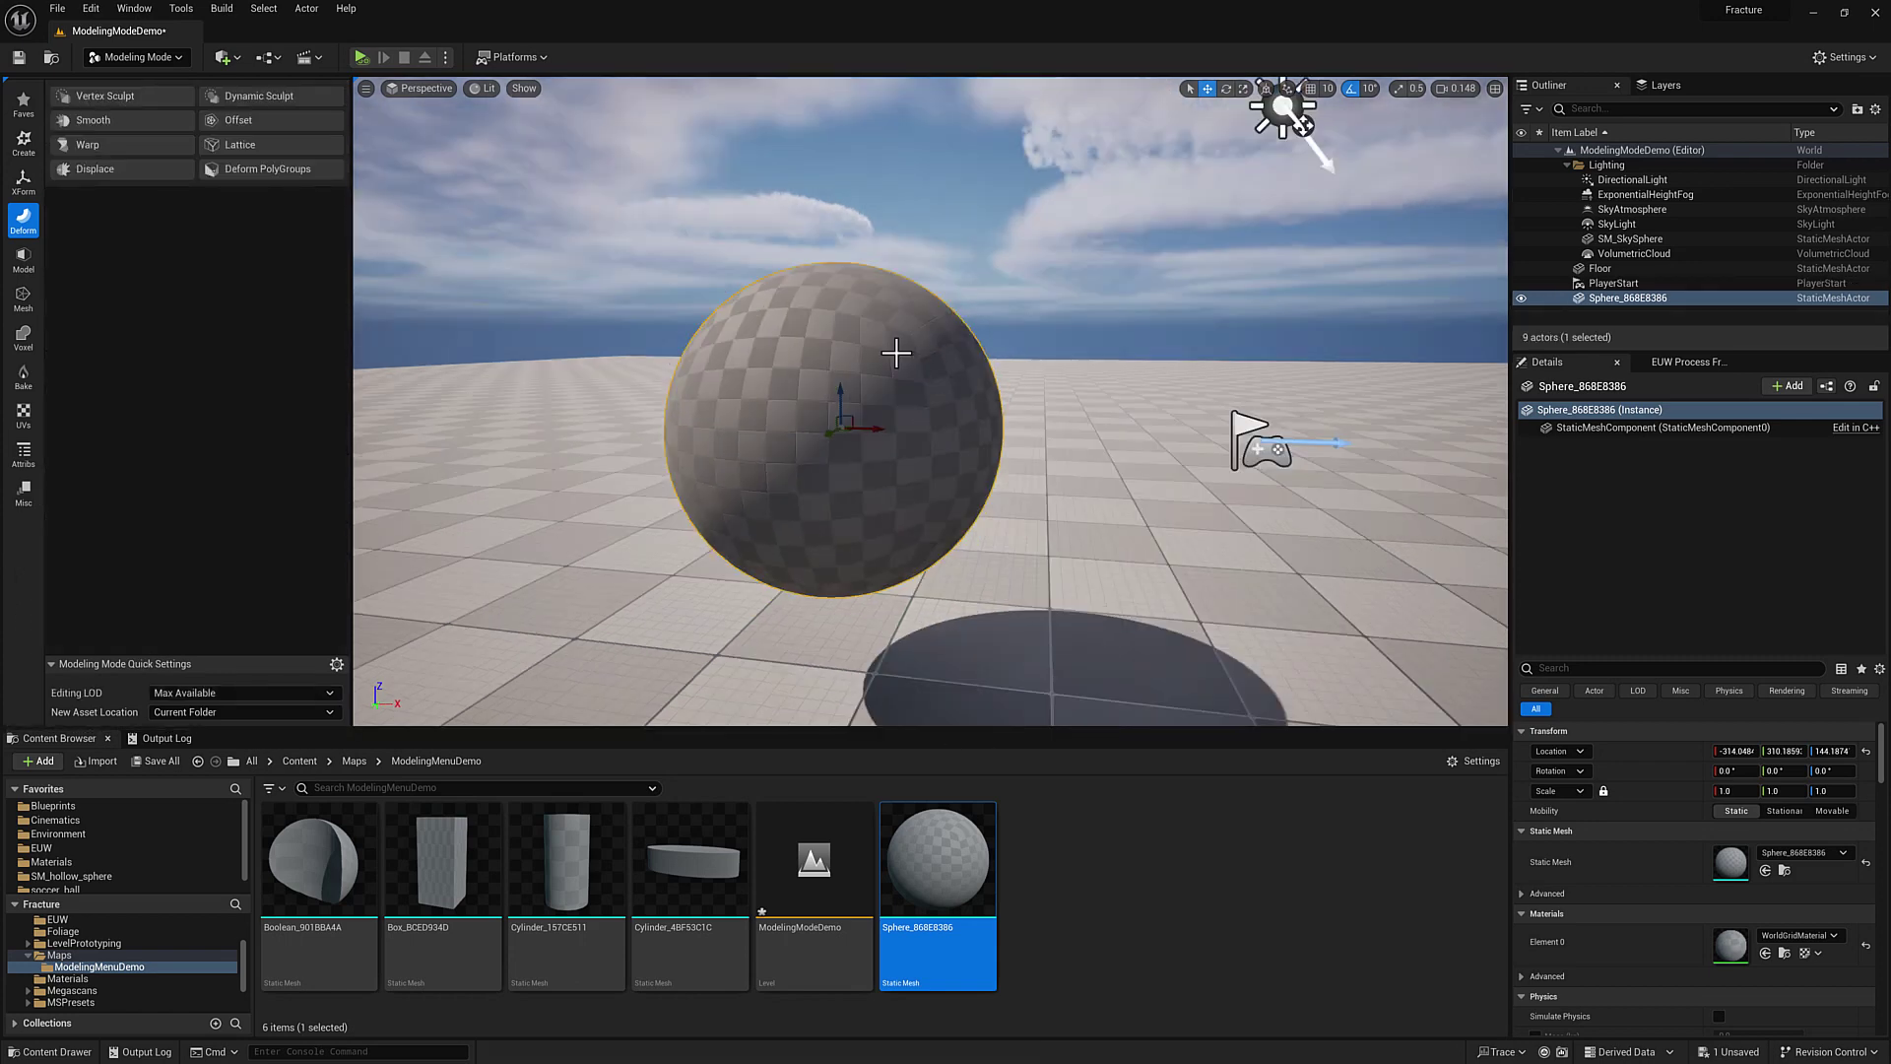
Start Dynamic Sculpt on the sphere with the Move brush type and hide the wireframe.
click(329, 100)
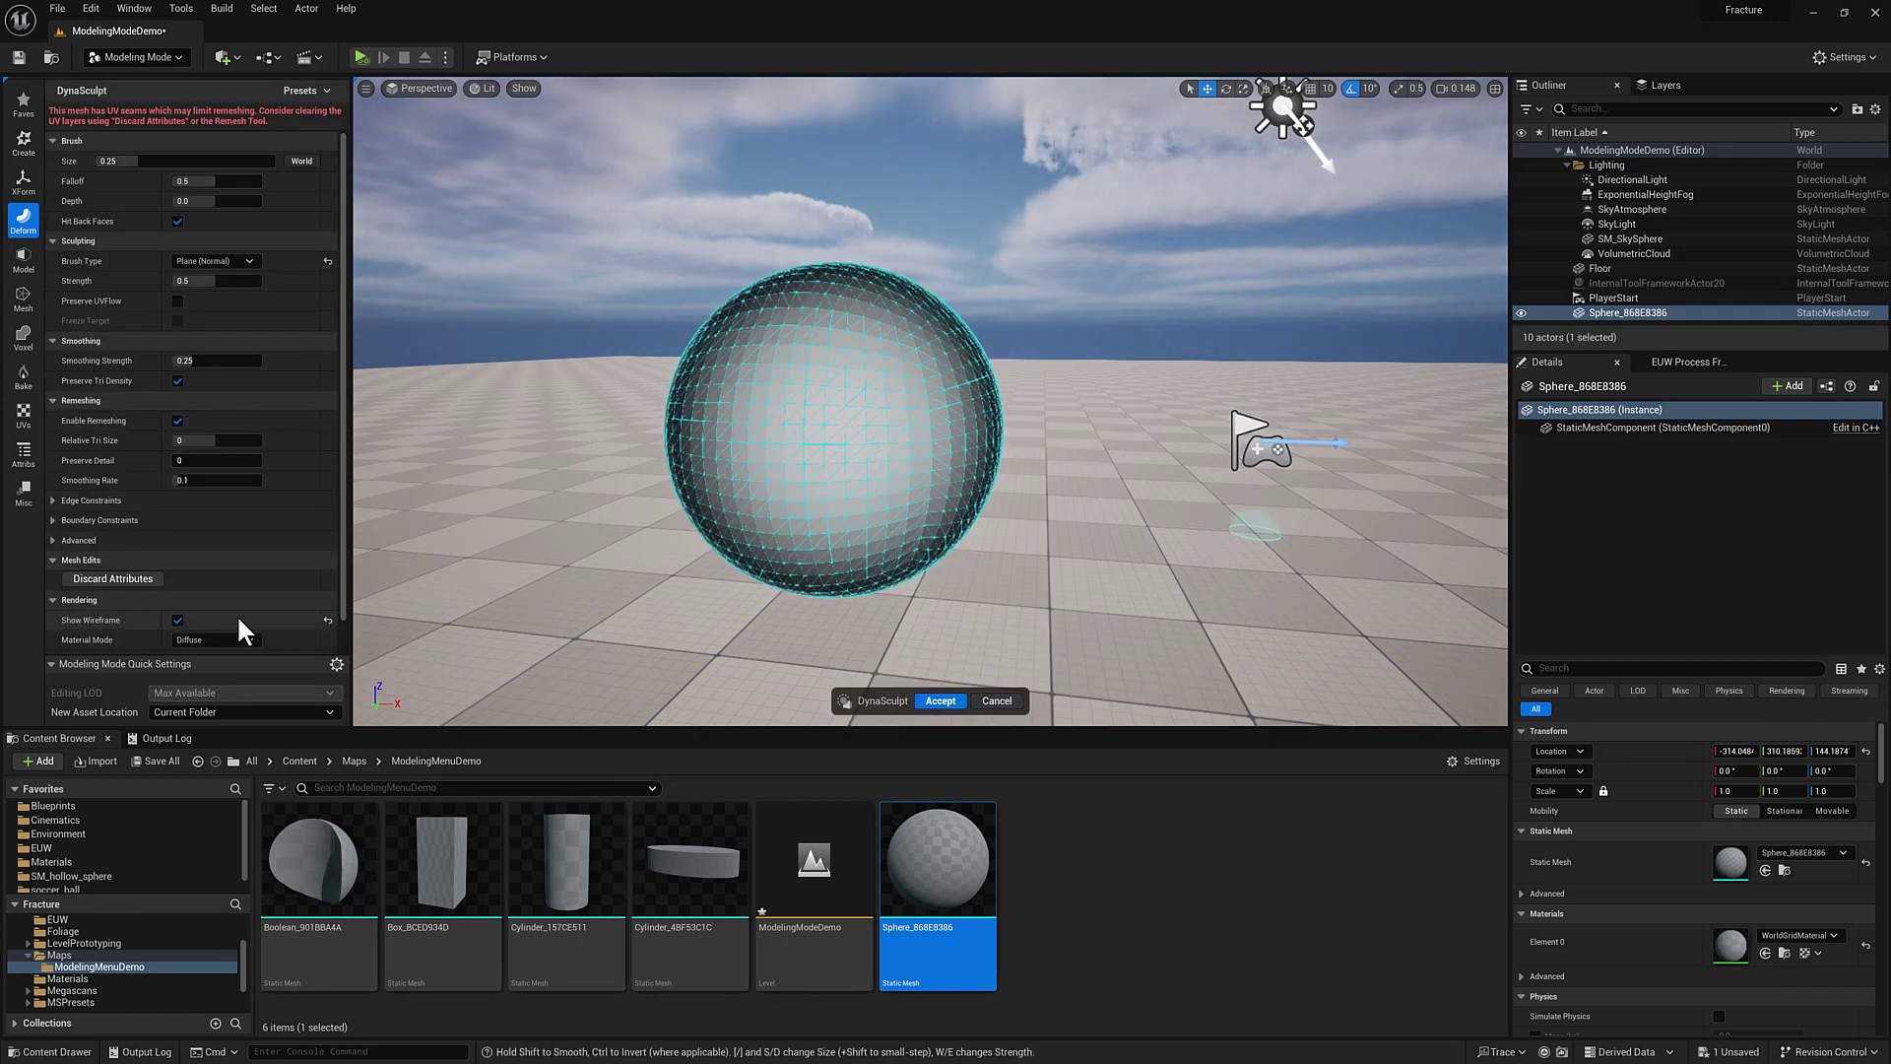
click(179, 621)
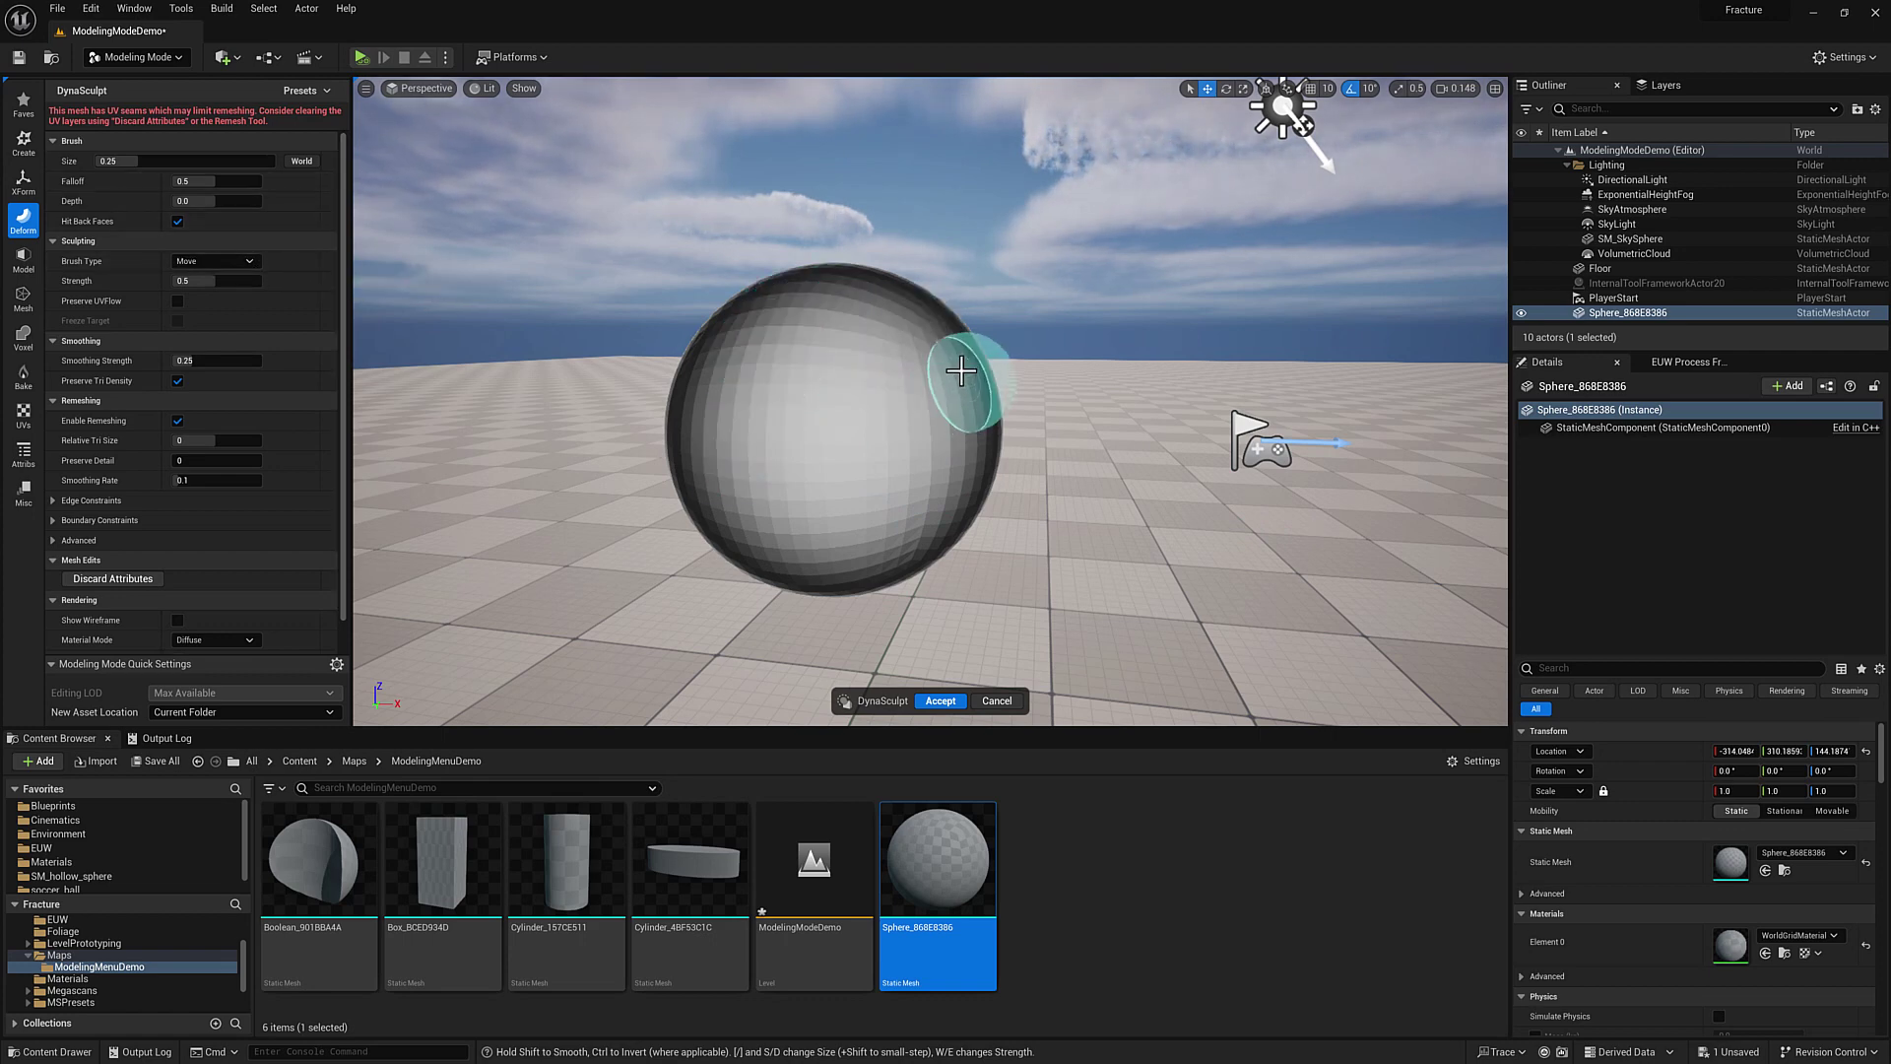
click(230, 259)
click(229, 259)
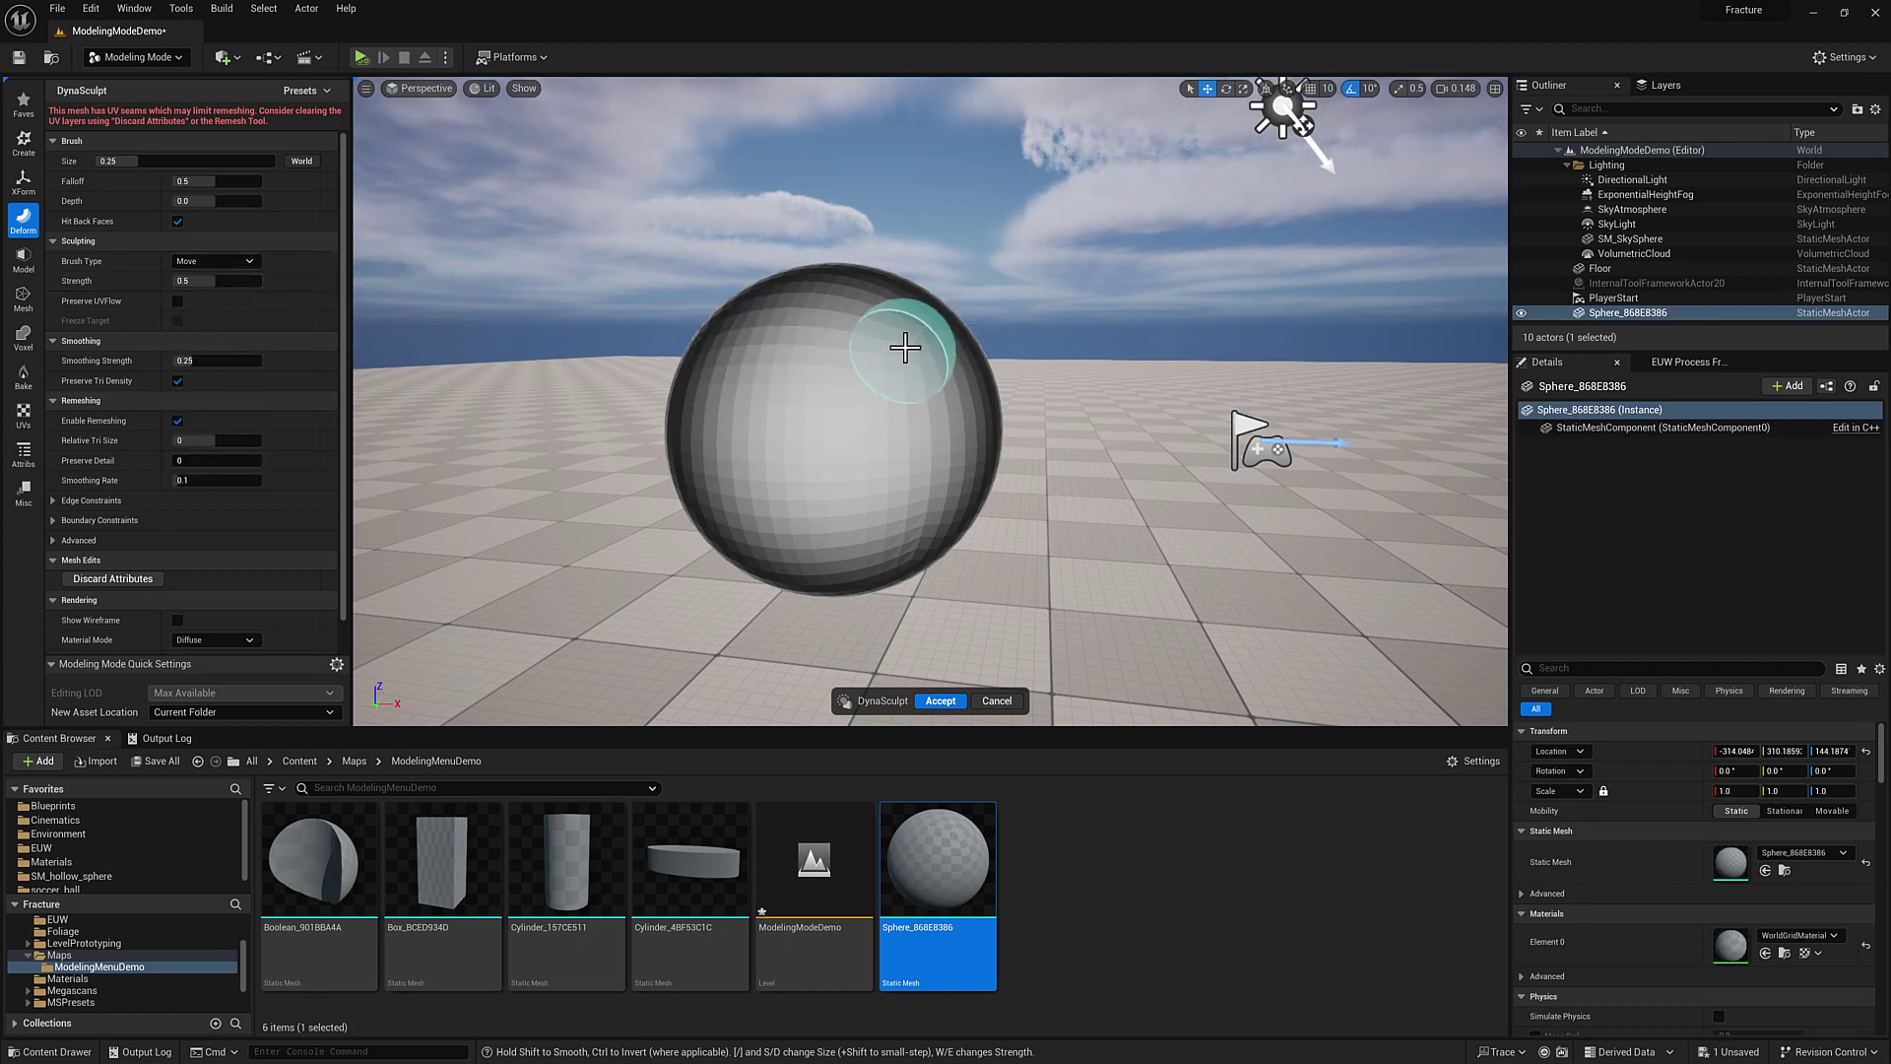
Pull four long tendrils out of the sphere's sides with the Move brush, showing the wireframe after the first.
mouse_move(903, 349)
mouse_down()
mouse_move(962, 321)
mouse_move(1025, 338)
mouse_move(1243, 303)
mouse_move(1318, 317)
mouse_up()
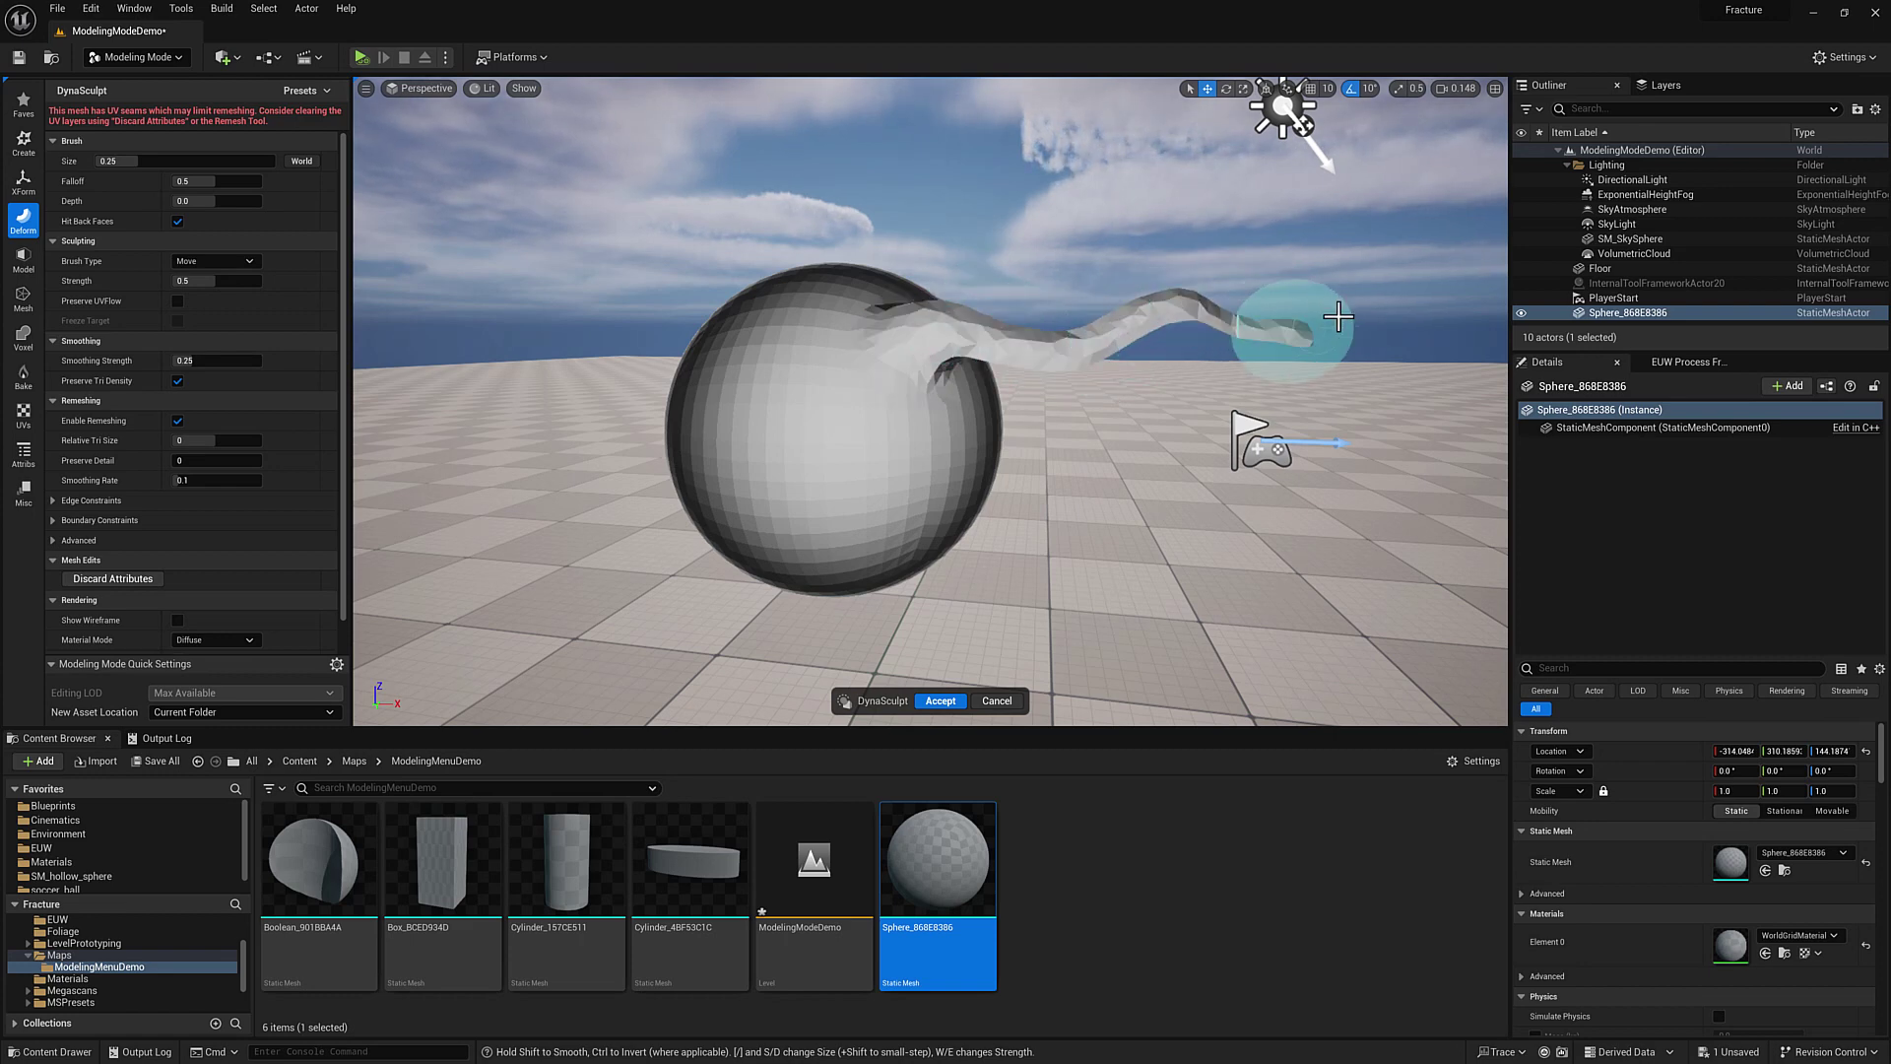
click(177, 621)
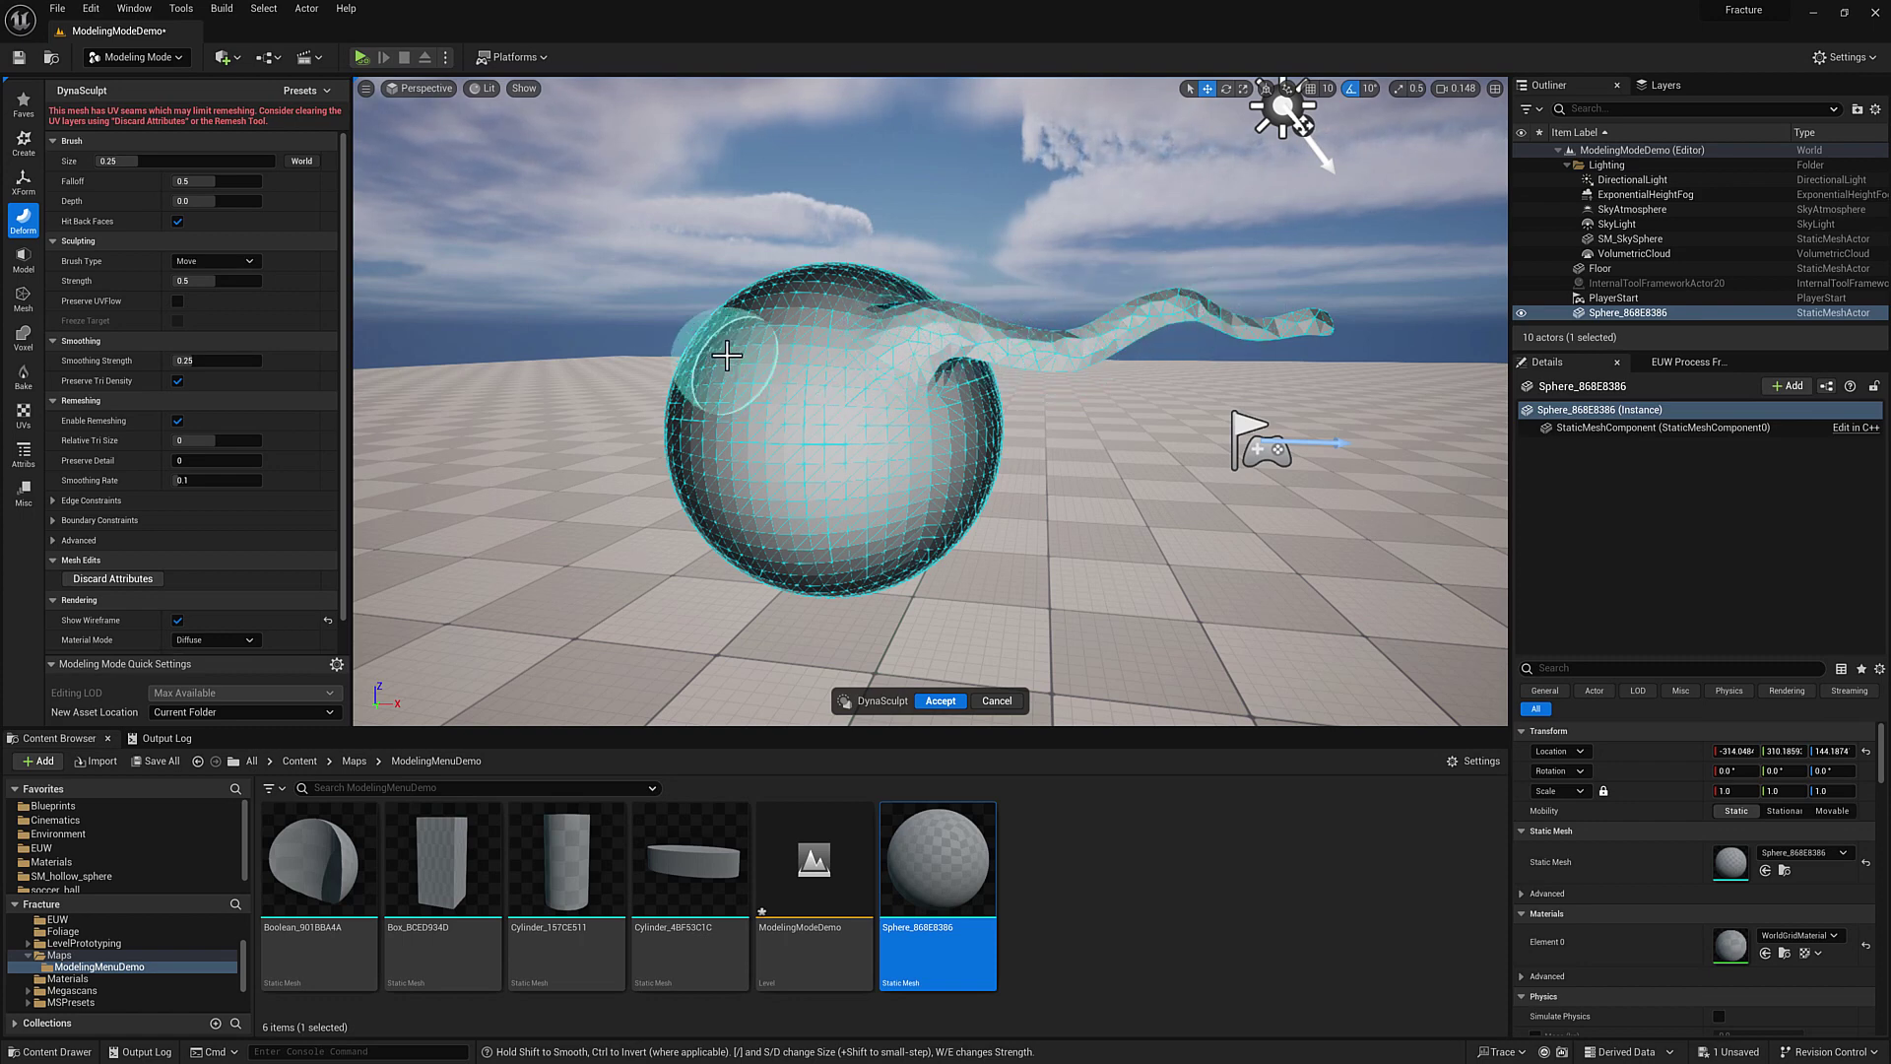
mouse_move(727, 355)
mouse_down()
mouse_move(591, 325)
mouse_move(525, 273)
mouse_up()
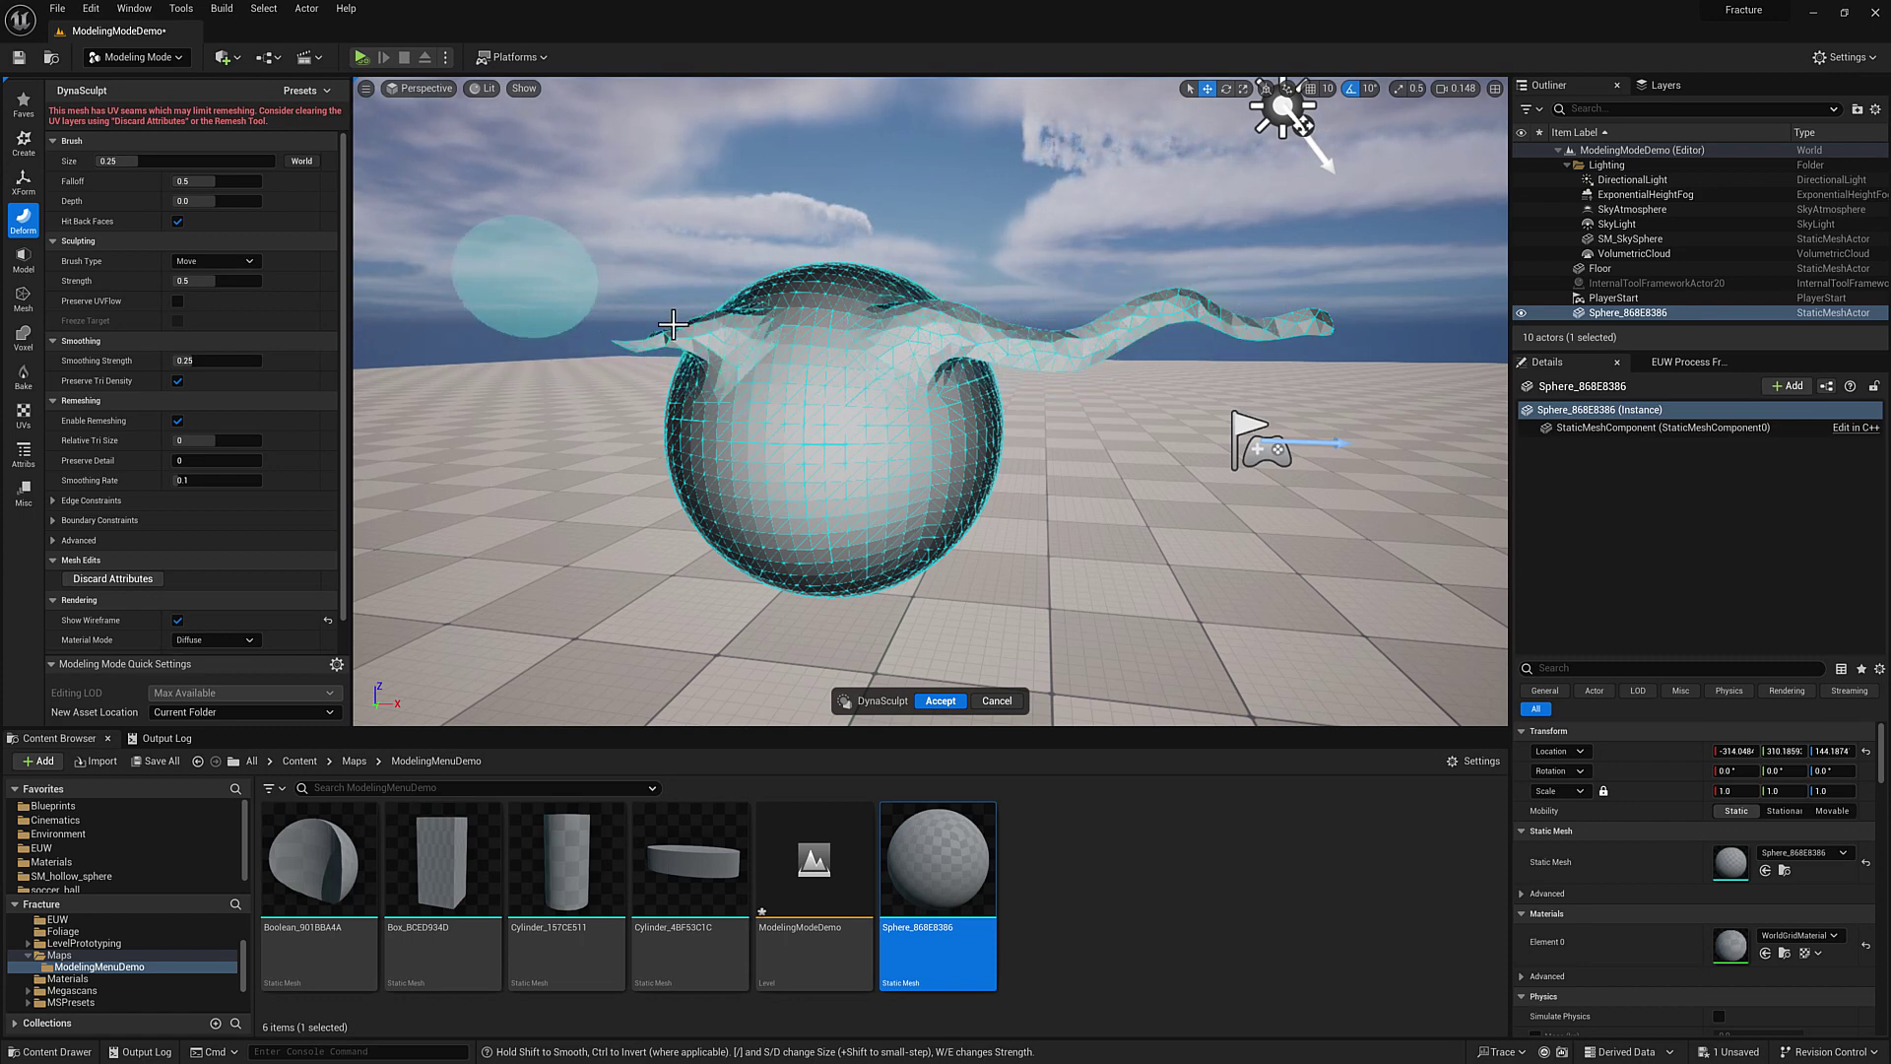
mouse_move(707, 453)
mouse_down()
mouse_move(611, 507)
mouse_move(430, 445)
mouse_up()
mouse_move(976, 473)
mouse_down()
mouse_move(1119, 498)
mouse_move(1202, 562)
mouse_up()
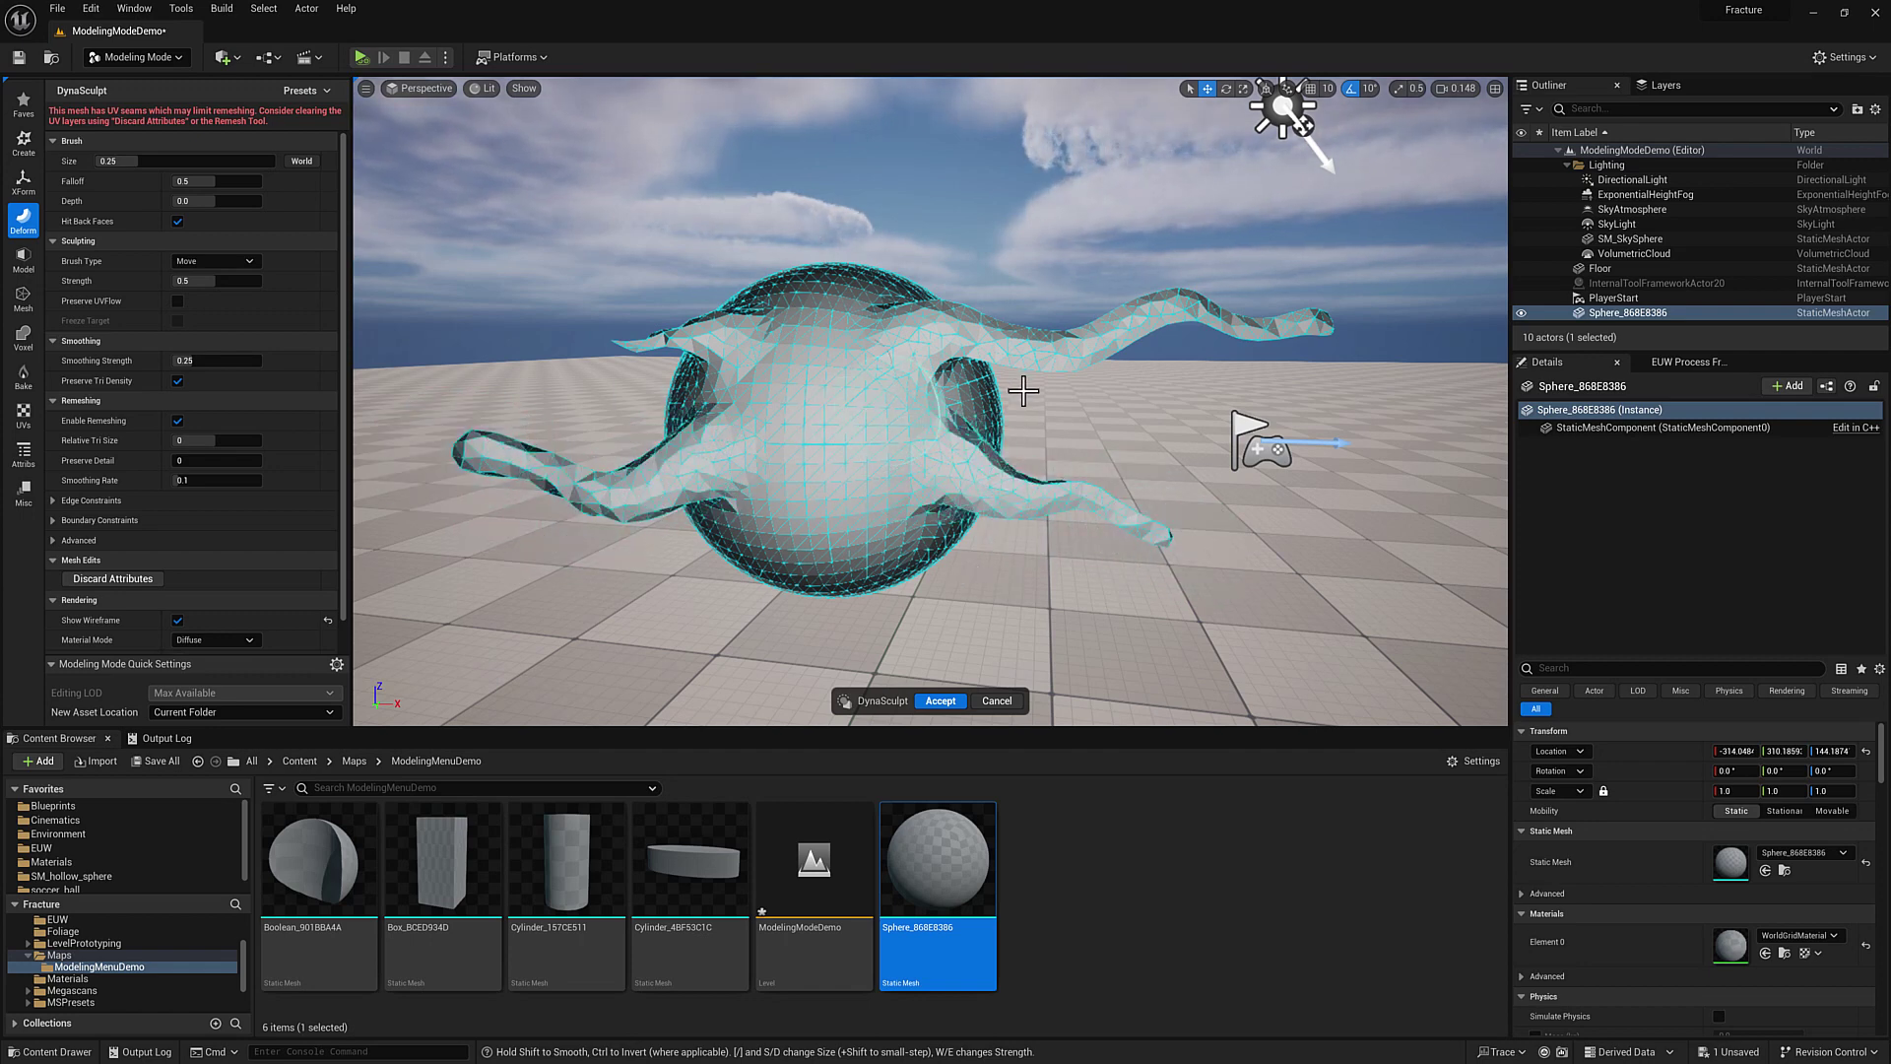
Undo all four Move brush strokes on the sphere.
right_drag(1023, 391, 994, 395)
key(ctrl+z)
key(ctrl+z)
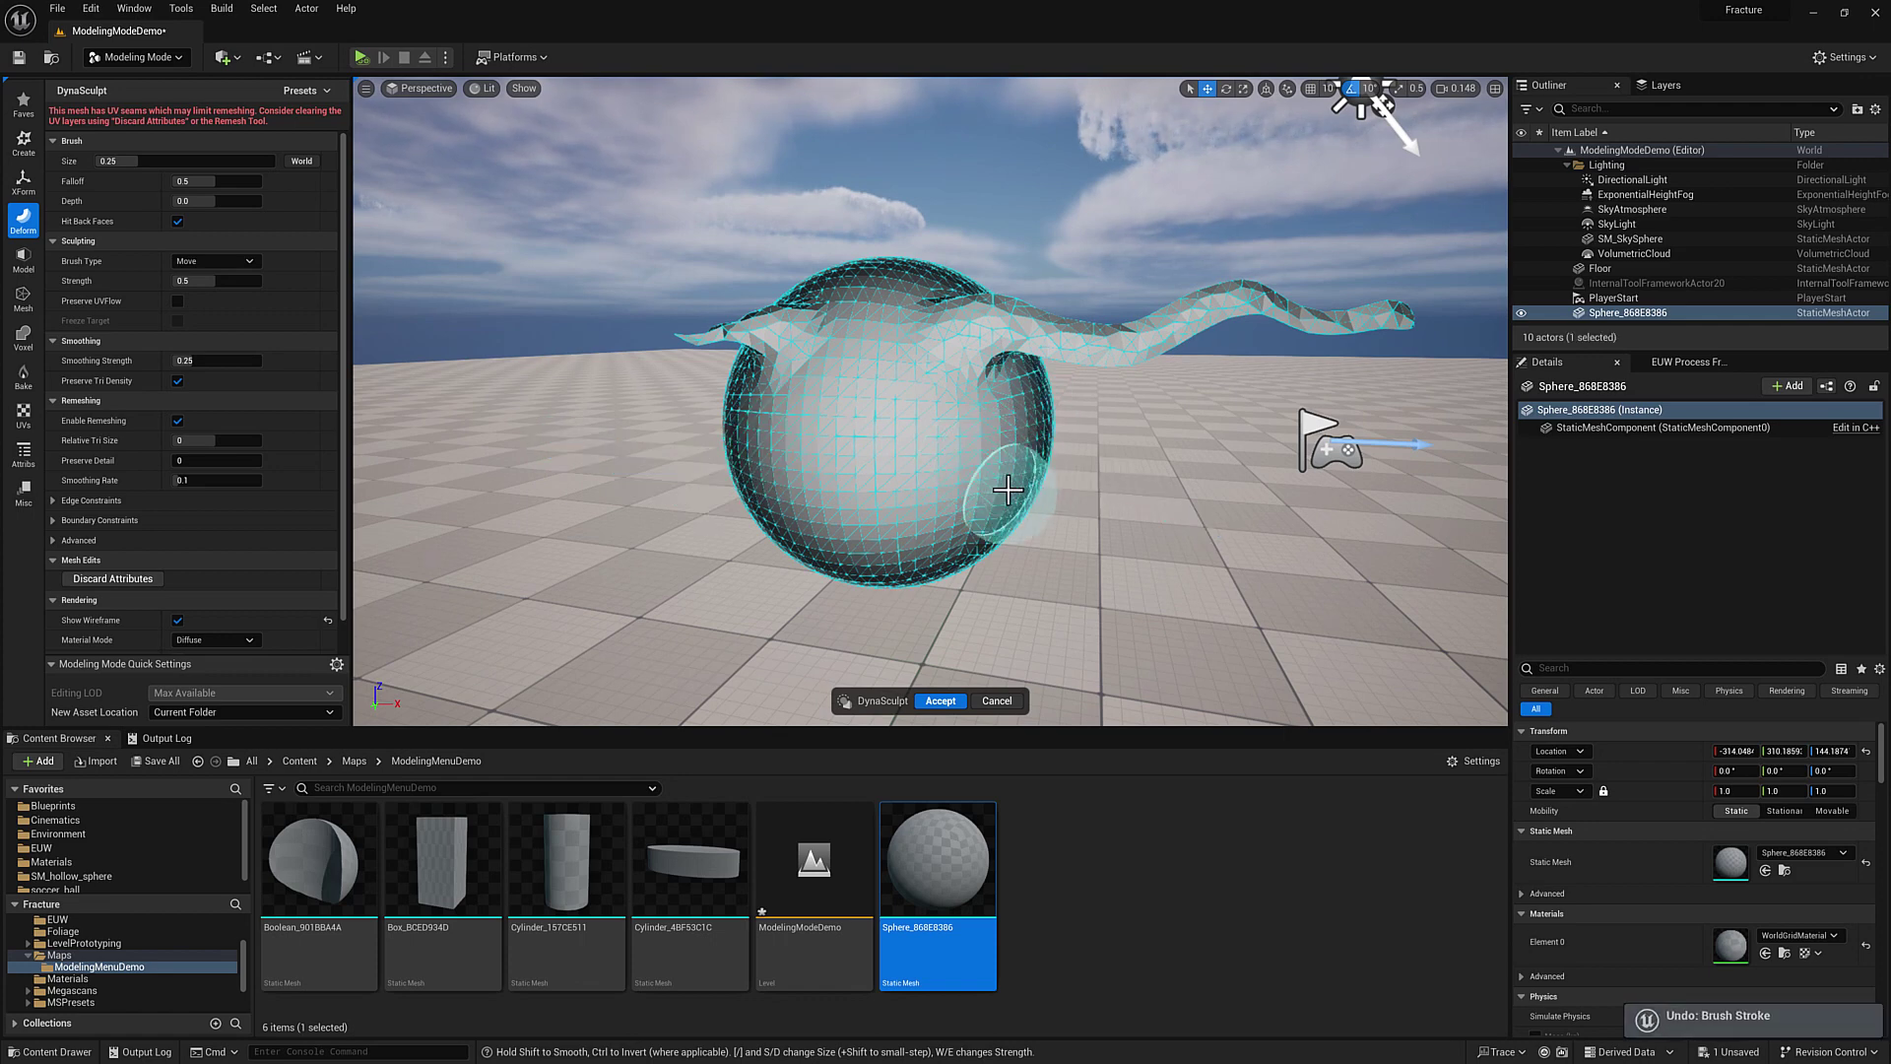
key(ctrl+z)
key(ctrl+z)
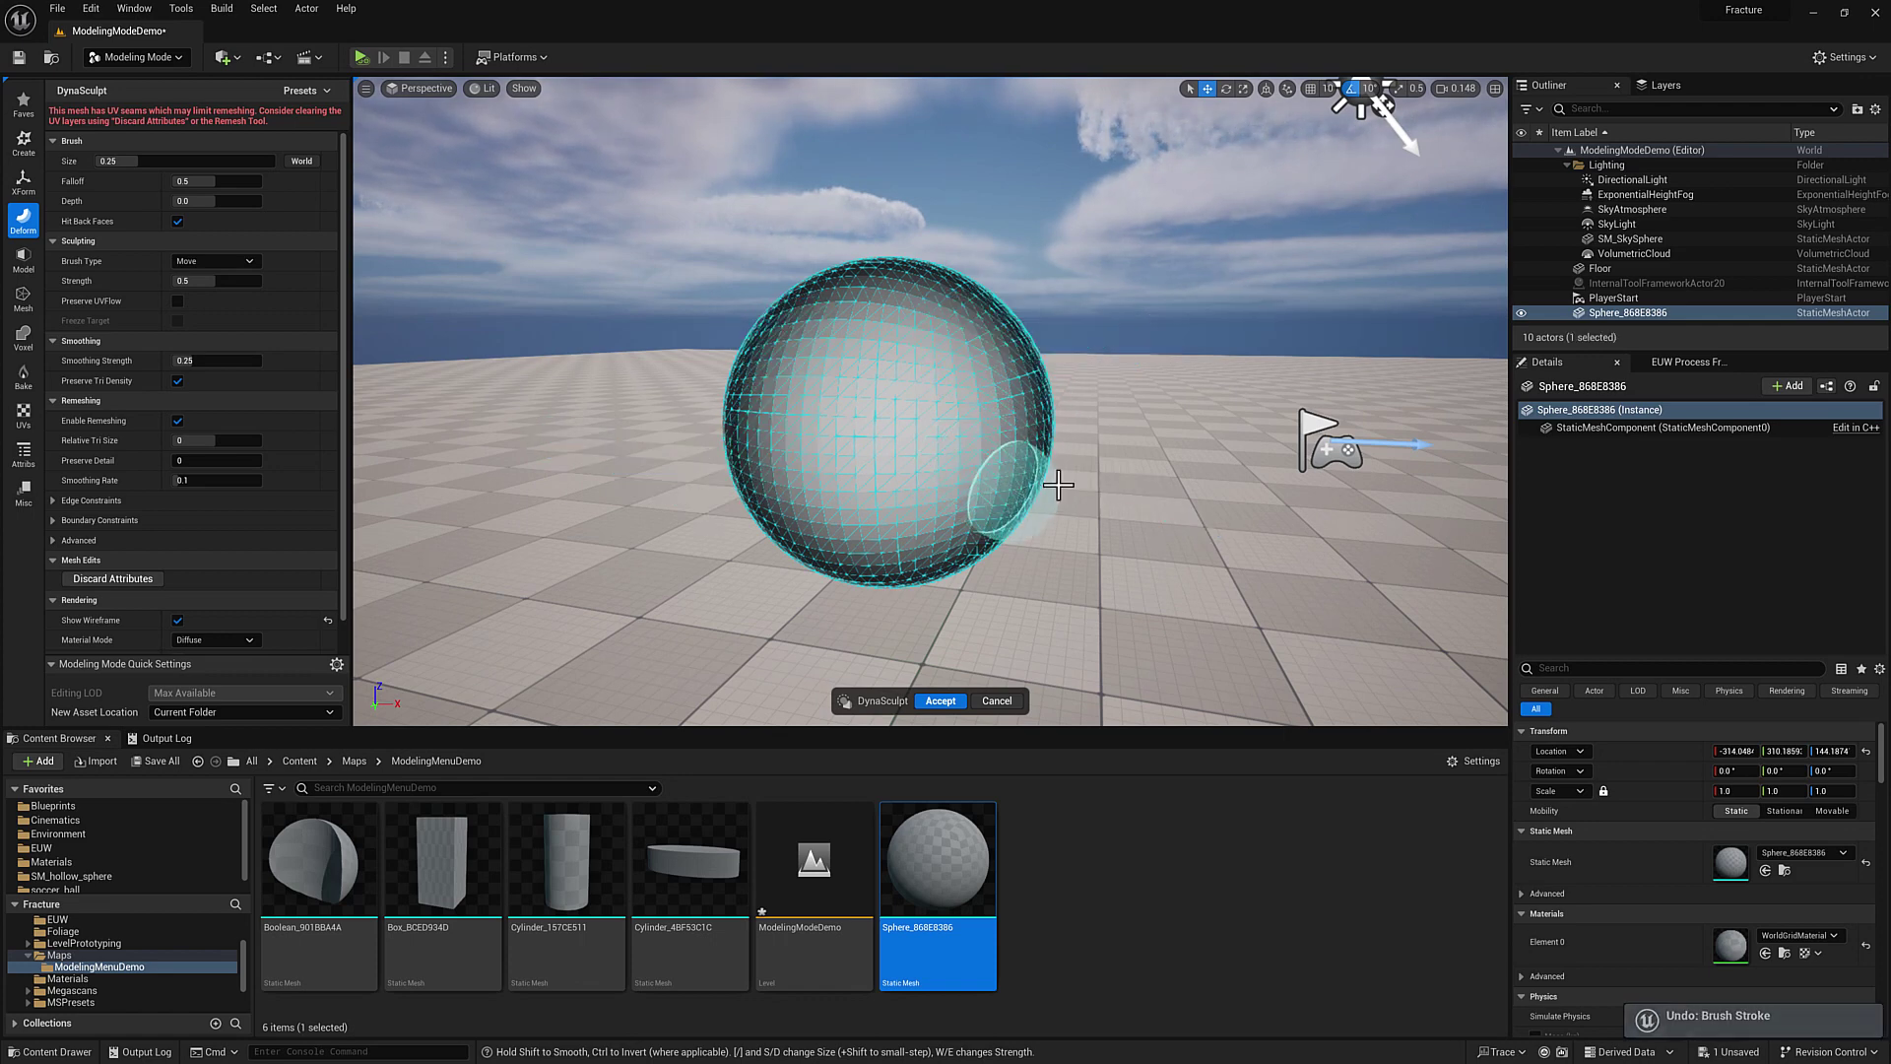
Switch the dynamic sculpt brush type to Sculpt (Normal) and raise the surface across the sphere's front.
click(234, 263)
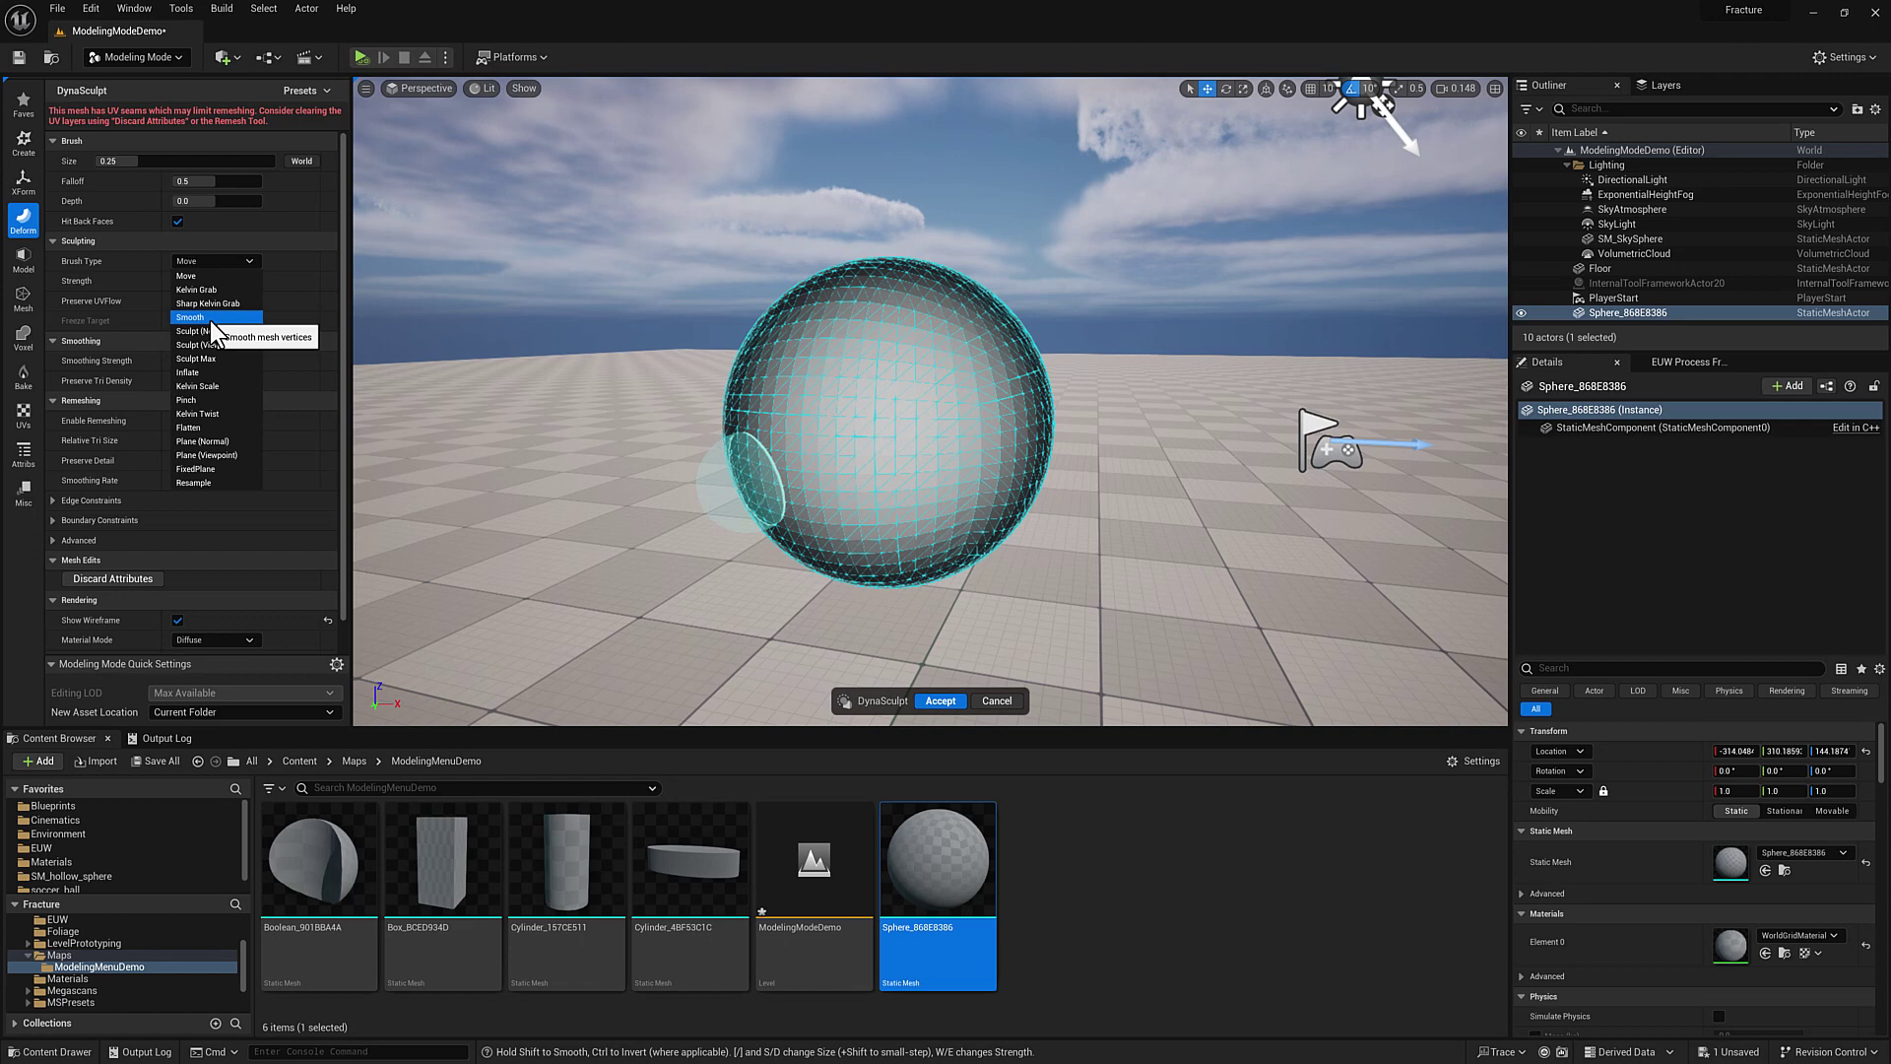
click(210, 318)
click(215, 262)
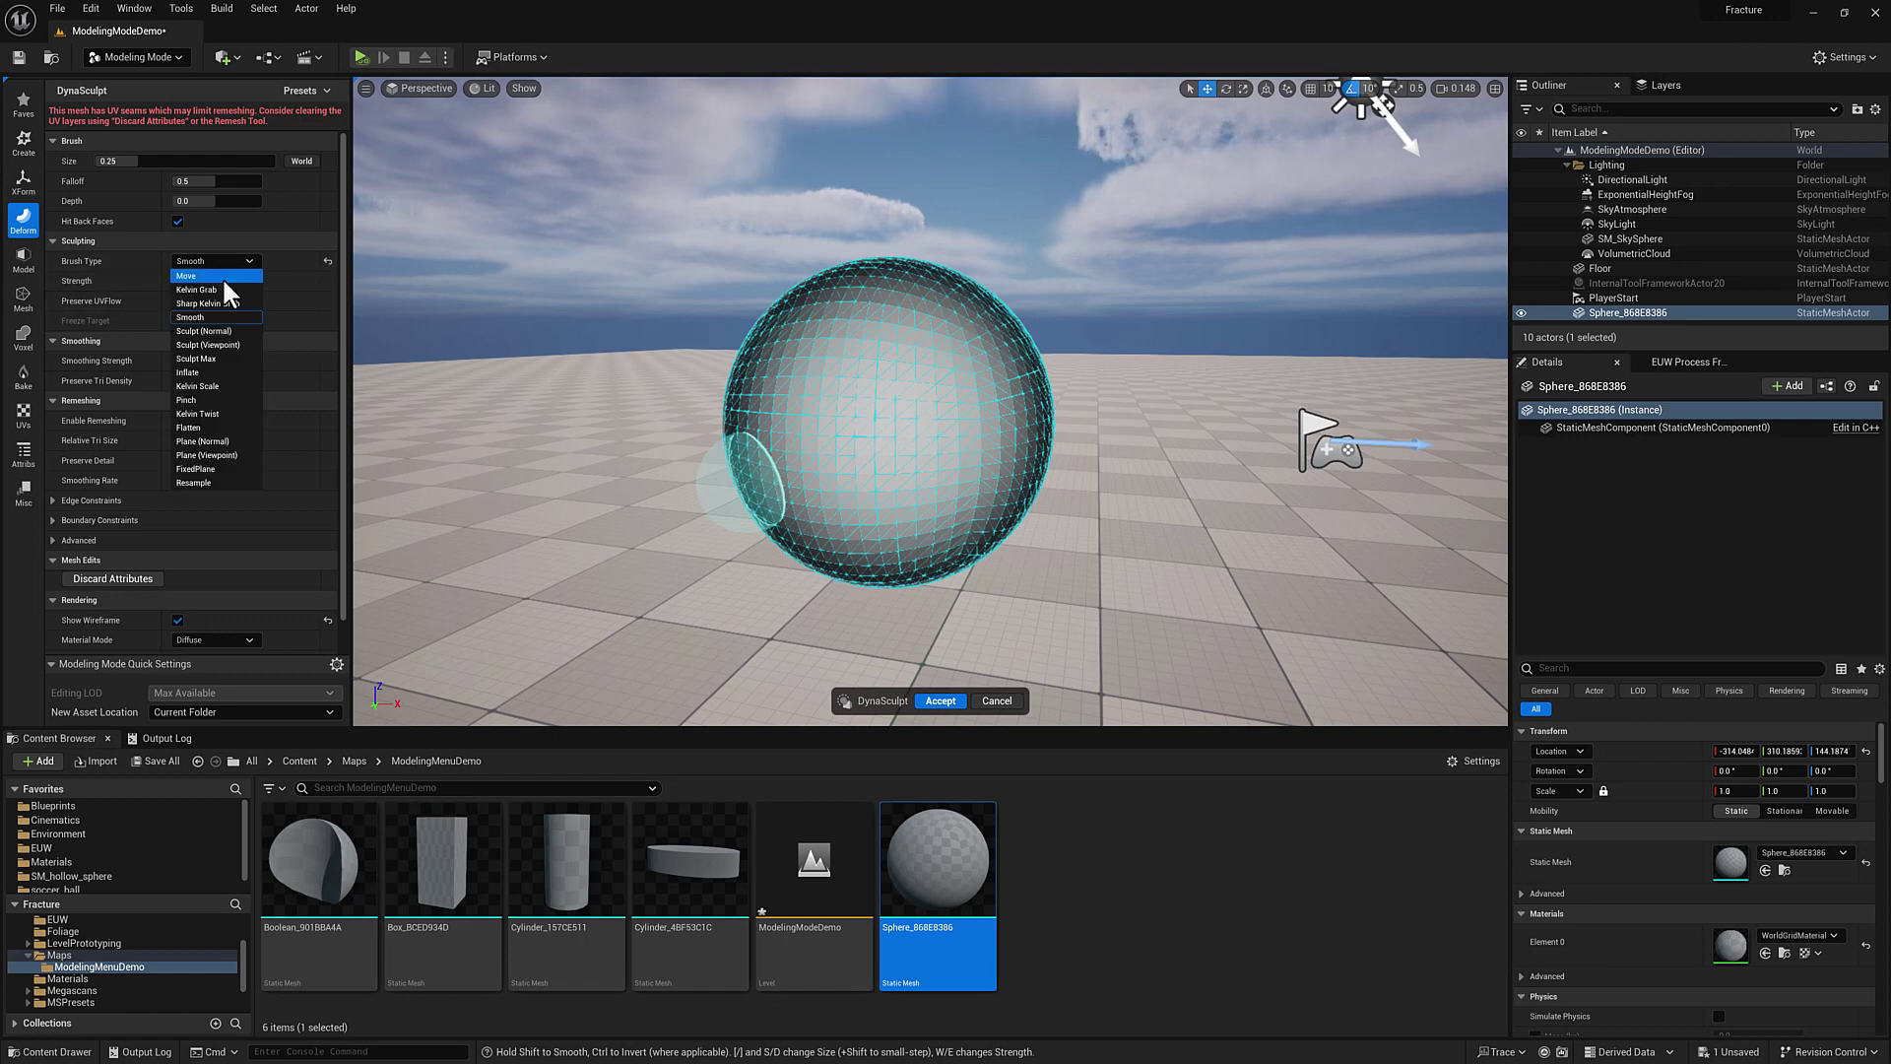
click(219, 331)
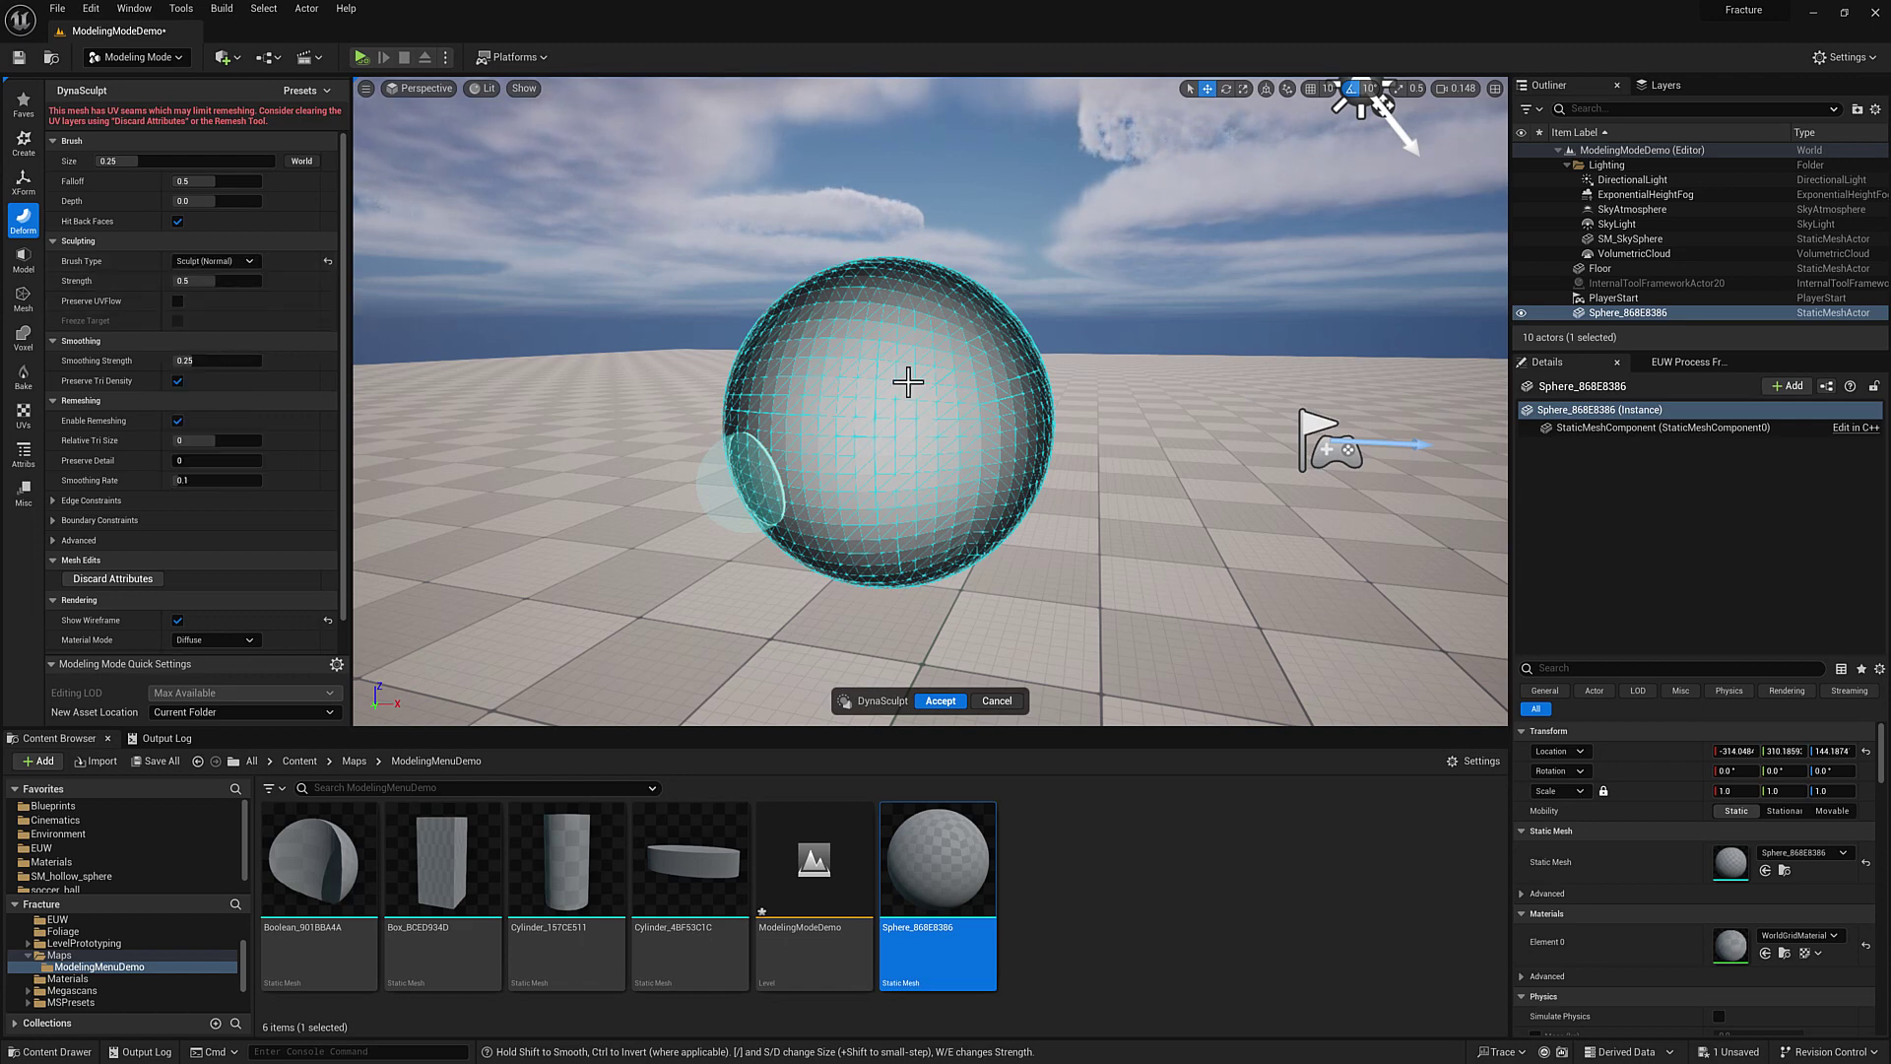
mouse_move(908, 382)
mouse_down()
mouse_move(920, 355)
mouse_move(837, 354)
mouse_move(900, 414)
mouse_move(868, 444)
mouse_move(963, 439)
mouse_move(971, 405)
mouse_move(936, 427)
mouse_move(798, 396)
mouse_move(754, 443)
mouse_move(803, 320)
mouse_move(916, 317)
mouse_up()
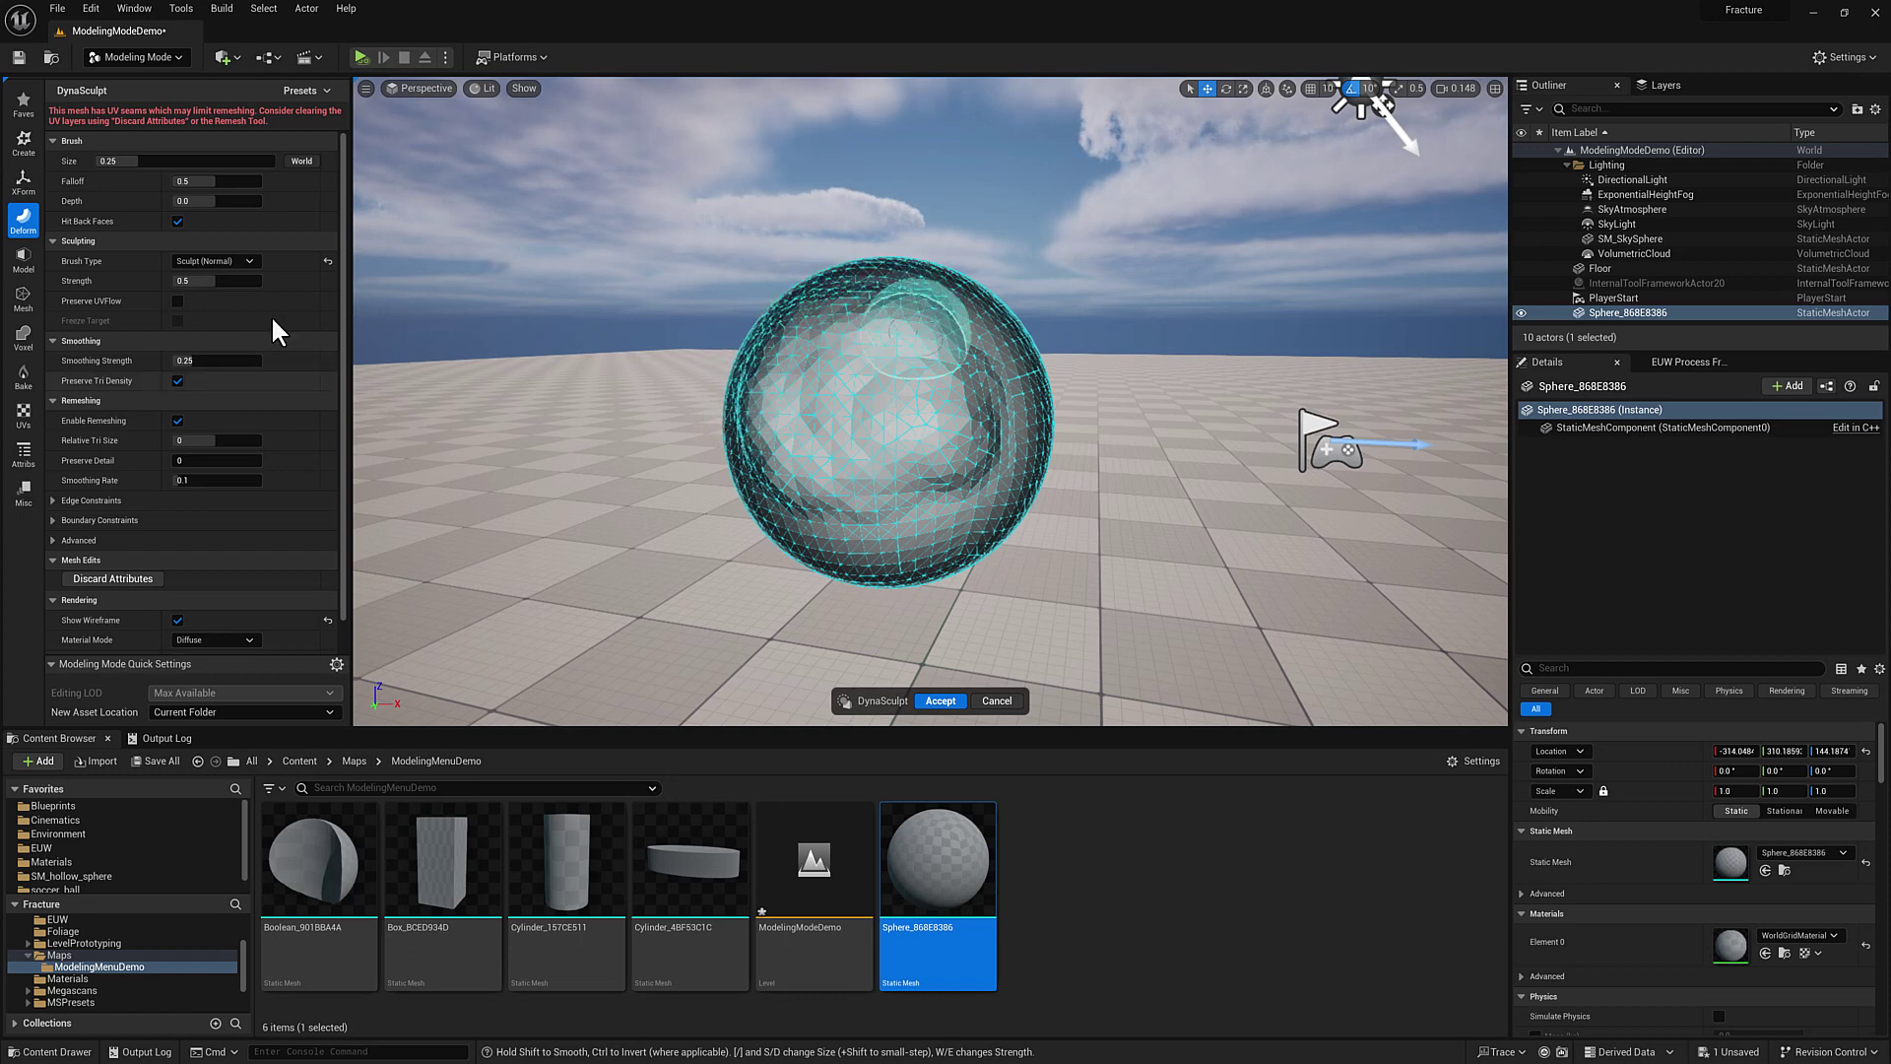
Set the brush type to Plane (Normal) and flatten areas on the front and side of the sphere.
click(210, 261)
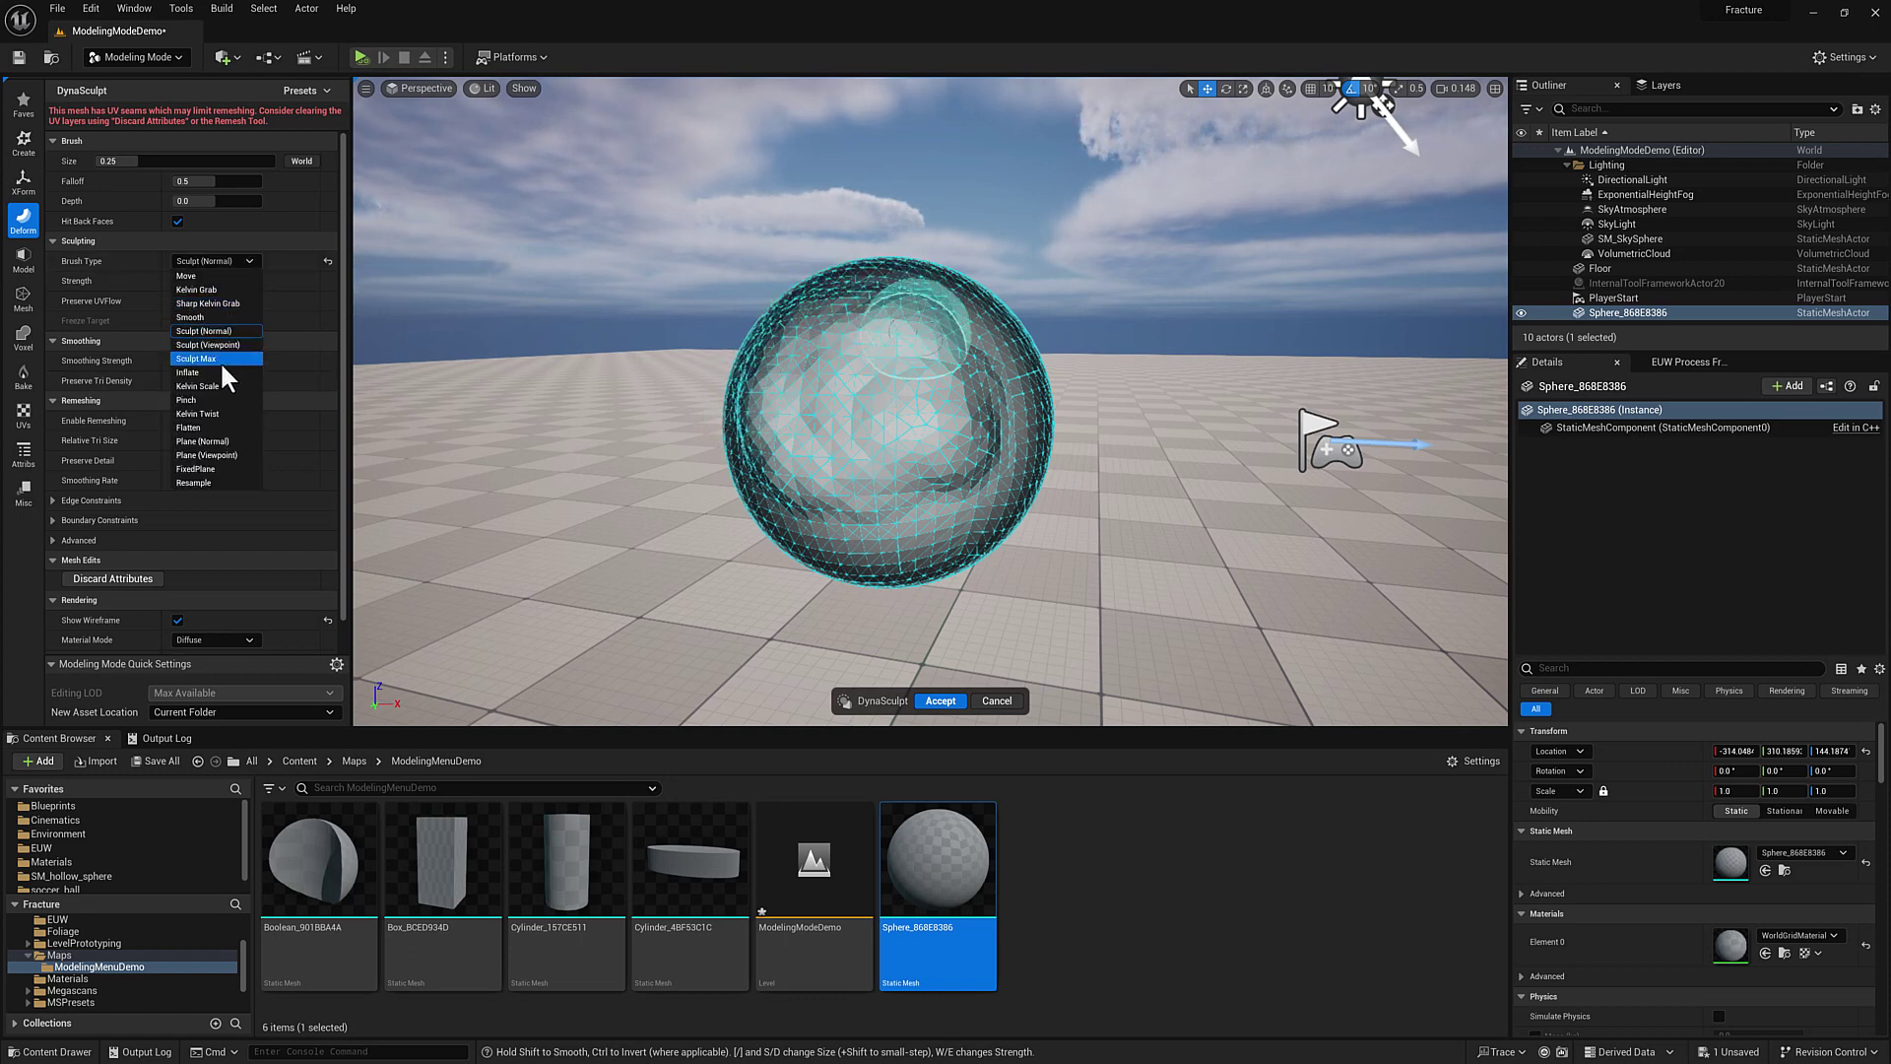
click(217, 441)
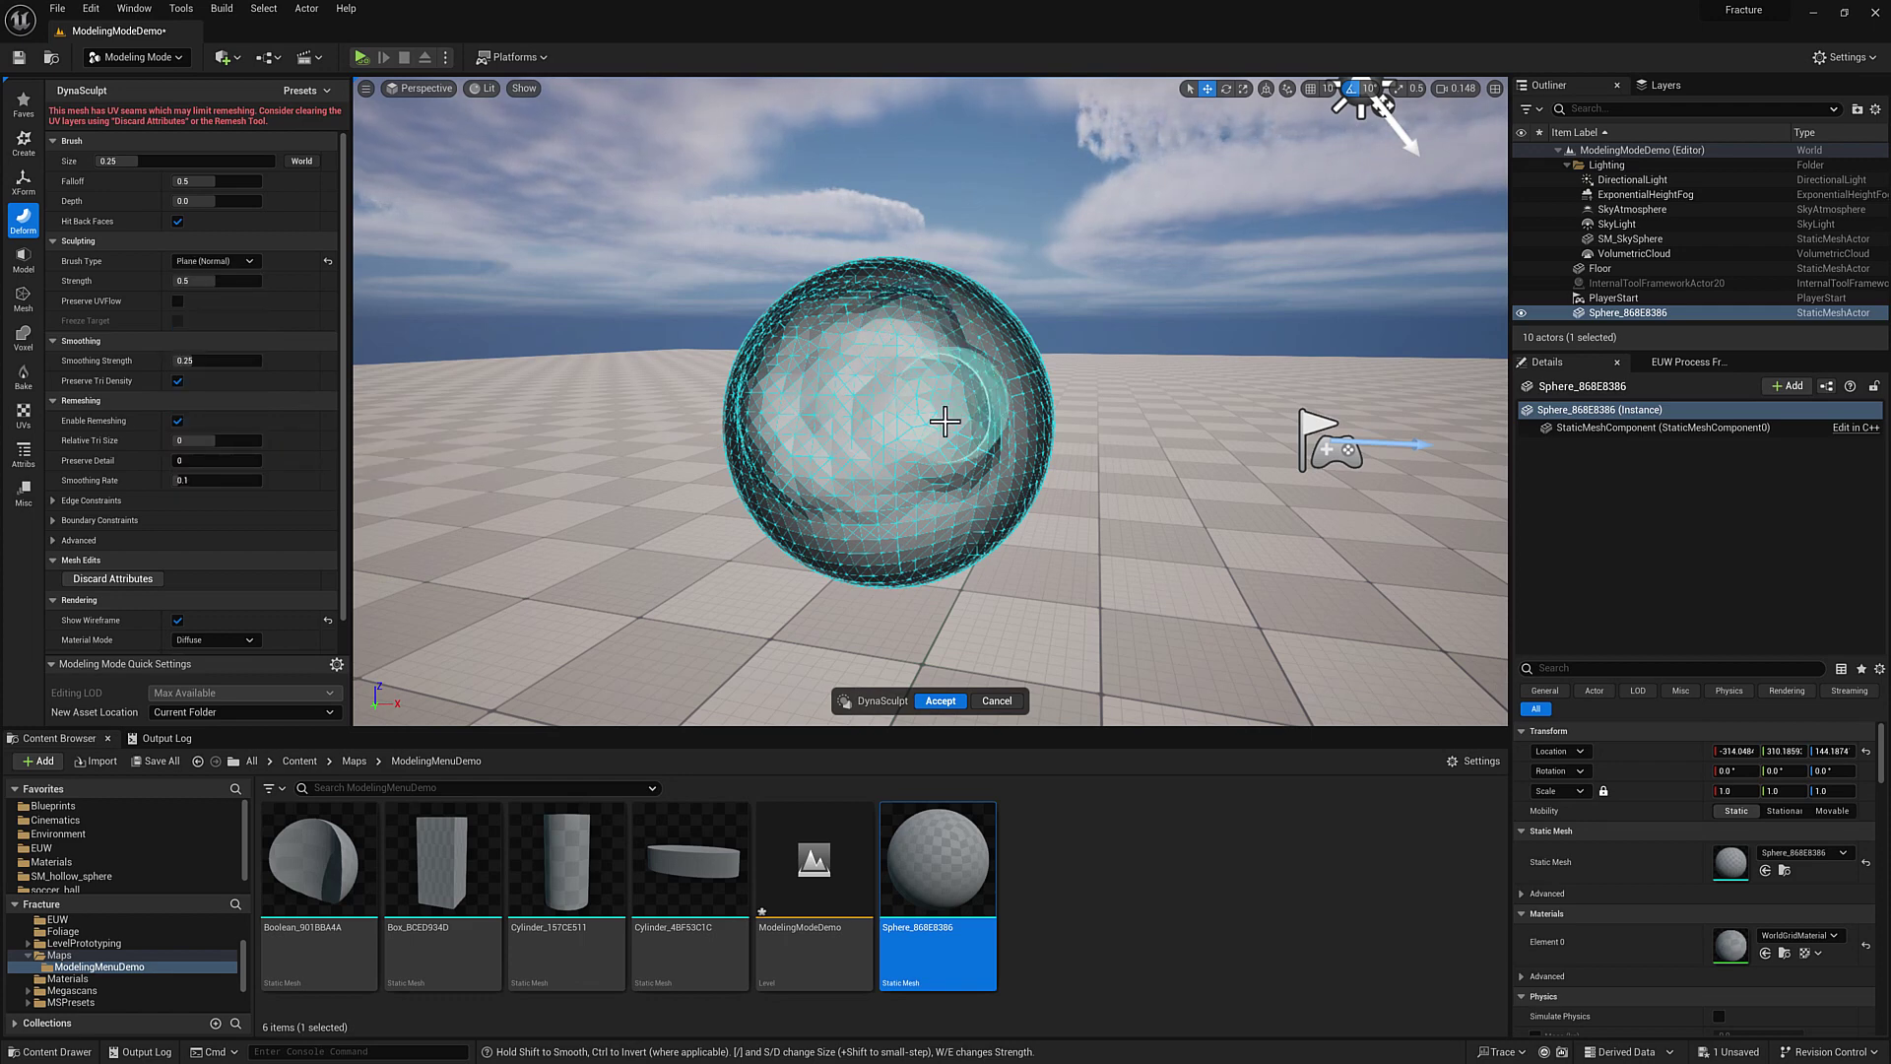
mouse_move(945, 422)
mouse_down()
mouse_move(936, 400)
mouse_move(865, 388)
mouse_move(969, 392)
mouse_move(887, 344)
mouse_move(936, 325)
mouse_move(1005, 401)
mouse_move(925, 434)
mouse_move(862, 394)
mouse_move(916, 350)
mouse_move(979, 360)
mouse_move(985, 330)
mouse_move(891, 300)
mouse_move(907, 357)
mouse_move(926, 347)
mouse_move(936, 315)
mouse_move(857, 388)
mouse_move(933, 417)
mouse_move(858, 415)
mouse_move(912, 378)
mouse_up()
alt+drag(961, 526, 1030, 461)
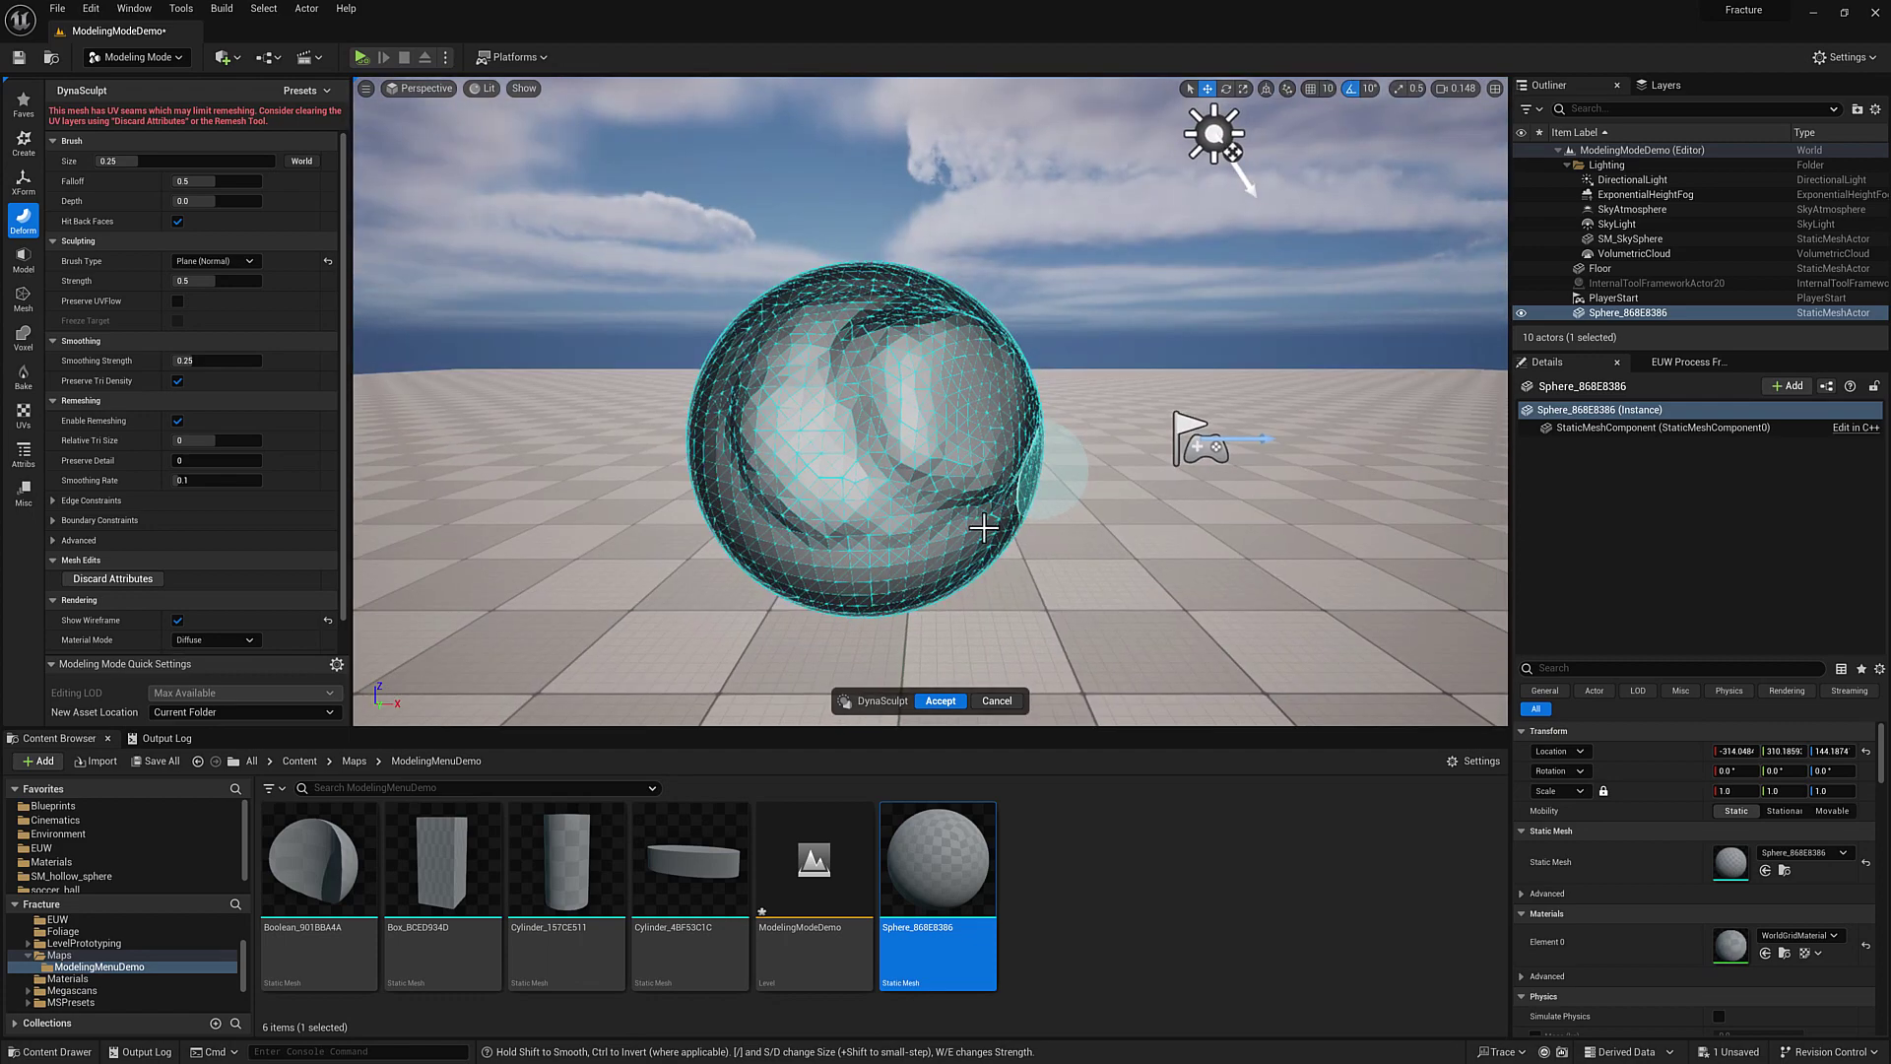
Set the brush type to Kelvin Grab and pull the surface near the sphere's centre.
click(234, 260)
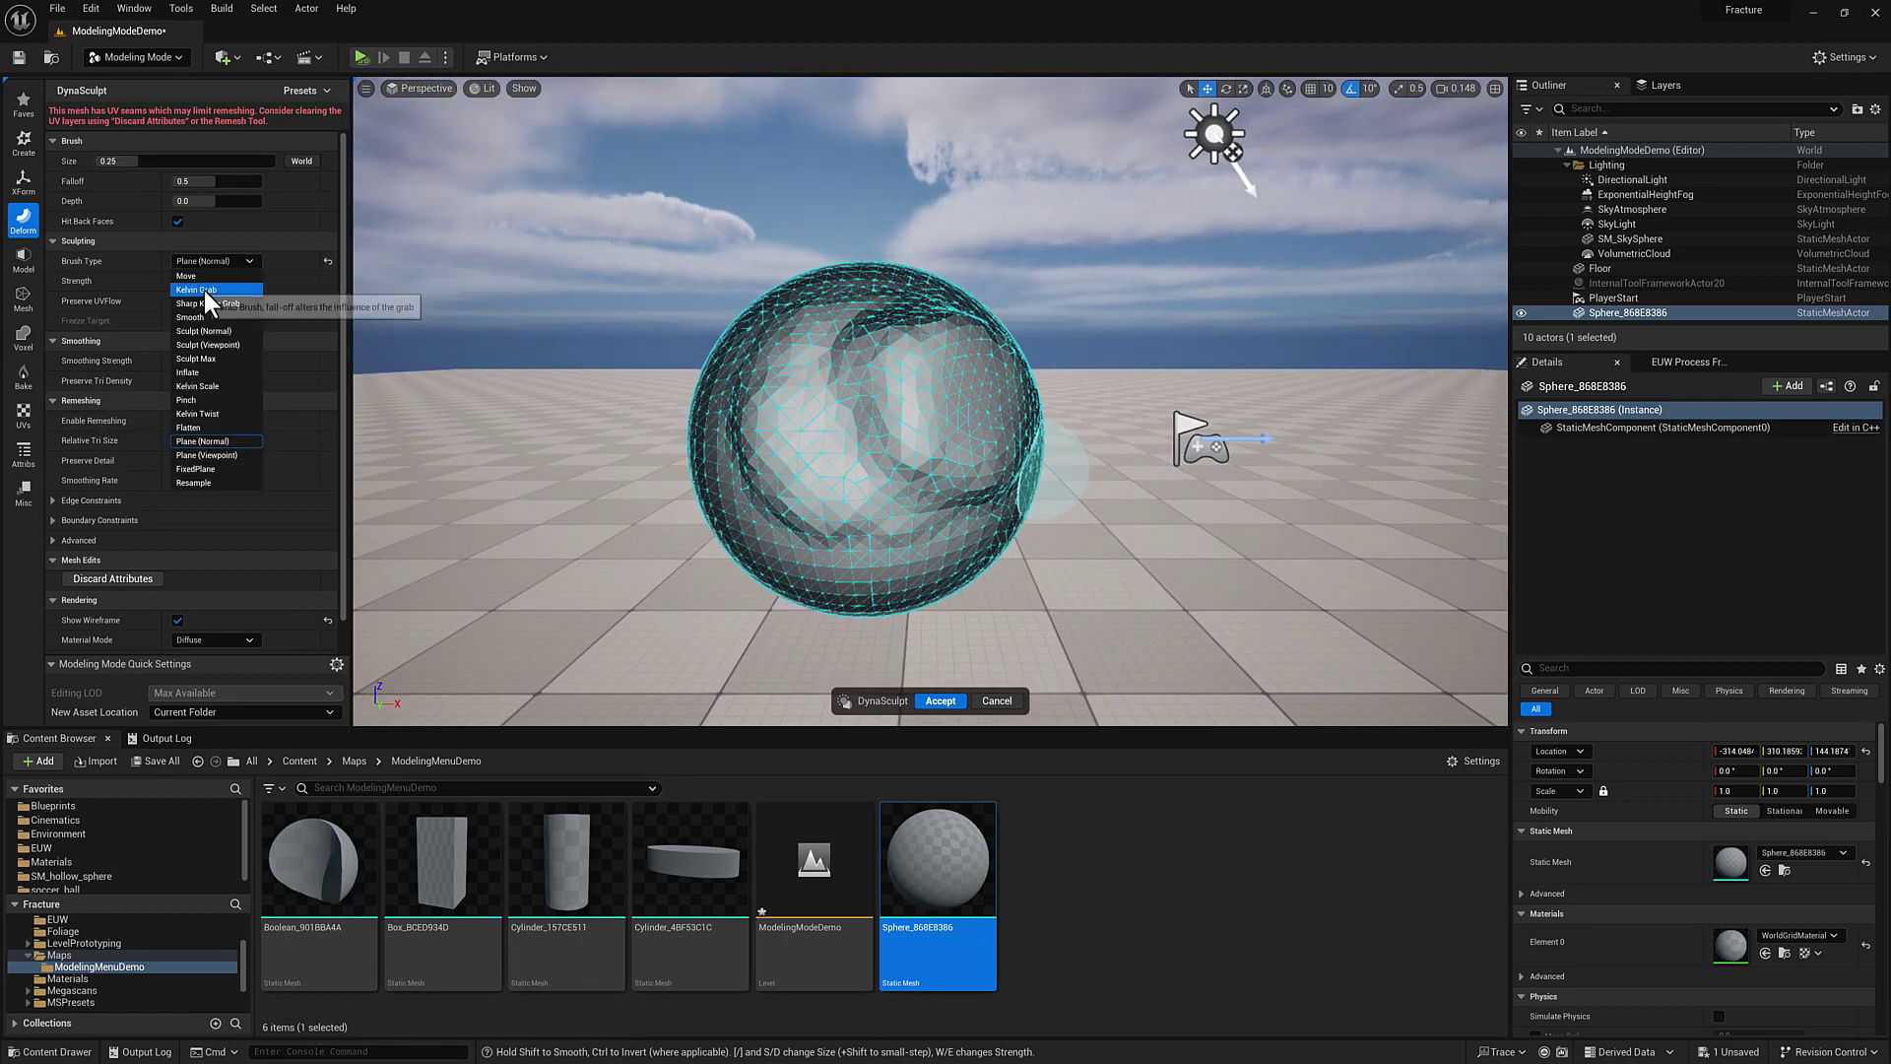
click(203, 286)
mouse_move(801, 429)
mouse_down()
mouse_move(818, 493)
mouse_move(769, 448)
mouse_move(855, 347)
mouse_move(916, 427)
mouse_move(979, 434)
mouse_move(920, 357)
mouse_move(941, 335)
mouse_move(936, 422)
mouse_move(861, 290)
mouse_move(821, 418)
mouse_up()
Restore the Move brush type and discard the dynamic sculpt on the sphere.
click(212, 261)
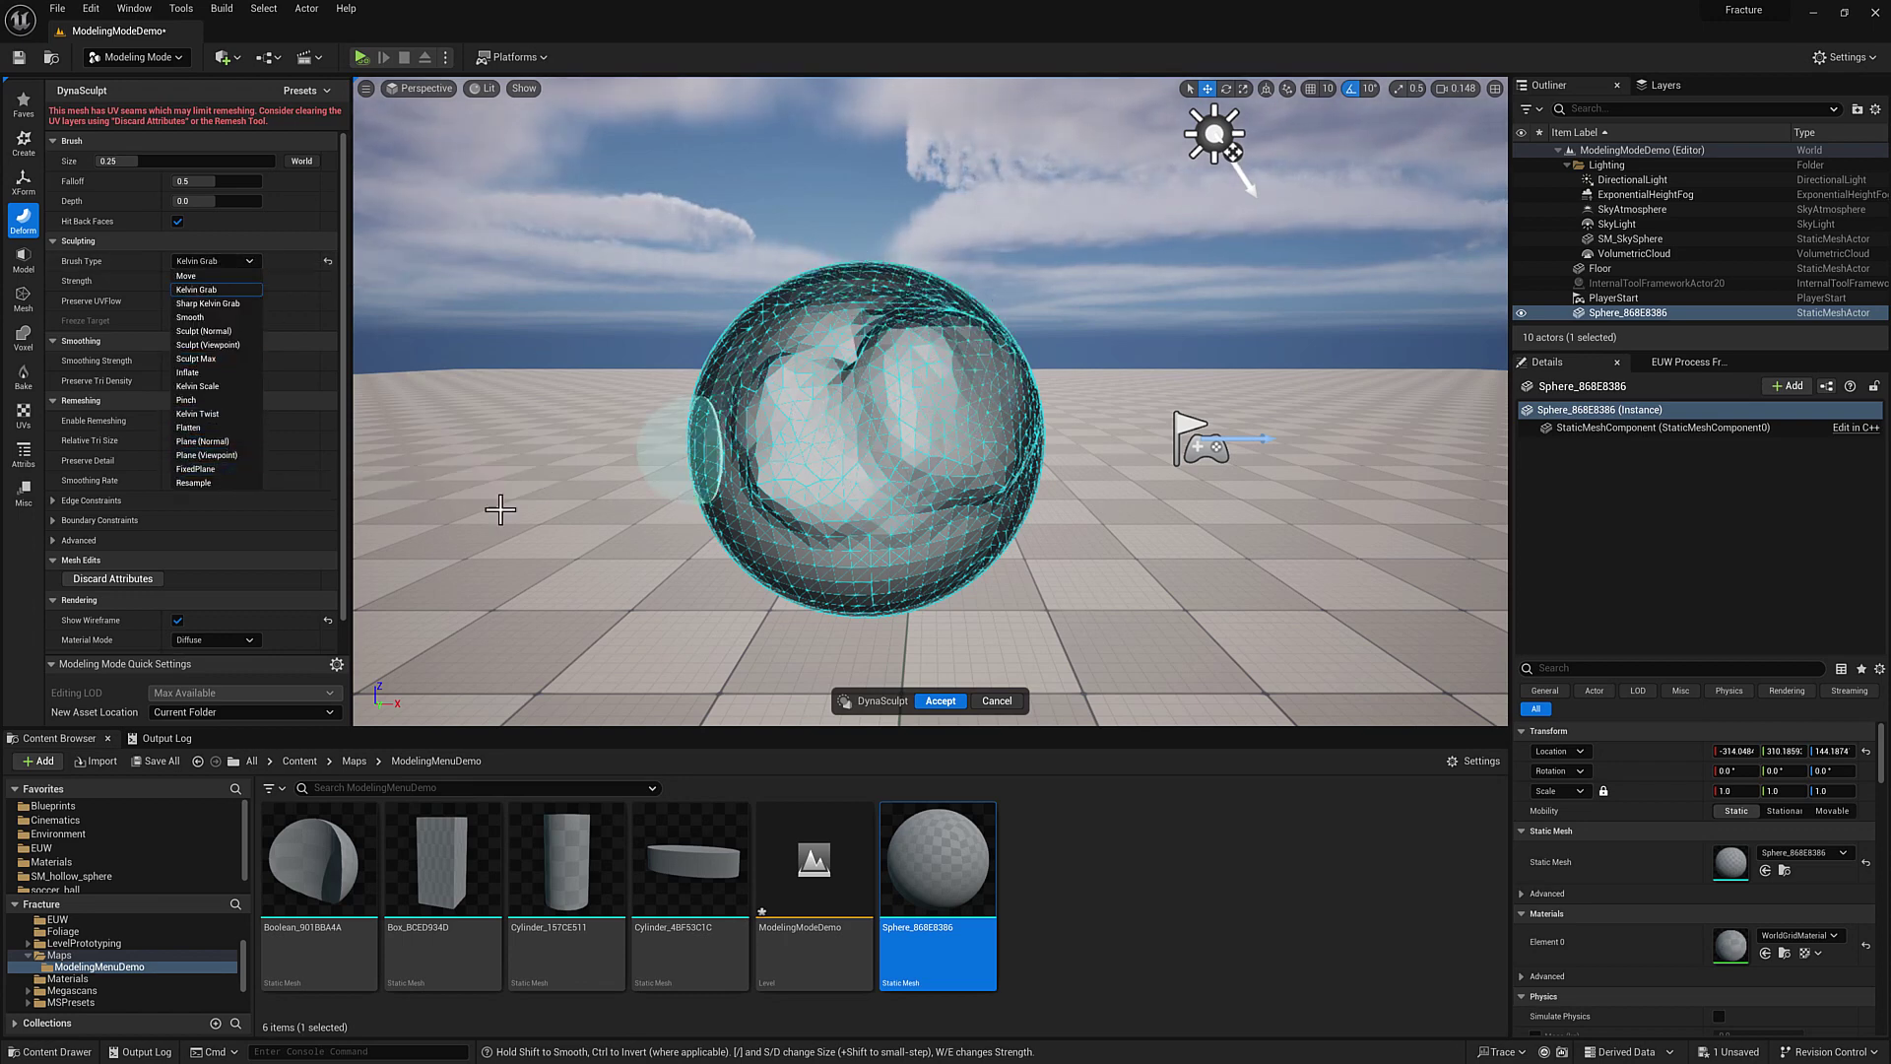
click(186, 275)
right_drag(732, 380, 689, 394)
alt+drag(777, 427, 872, 453)
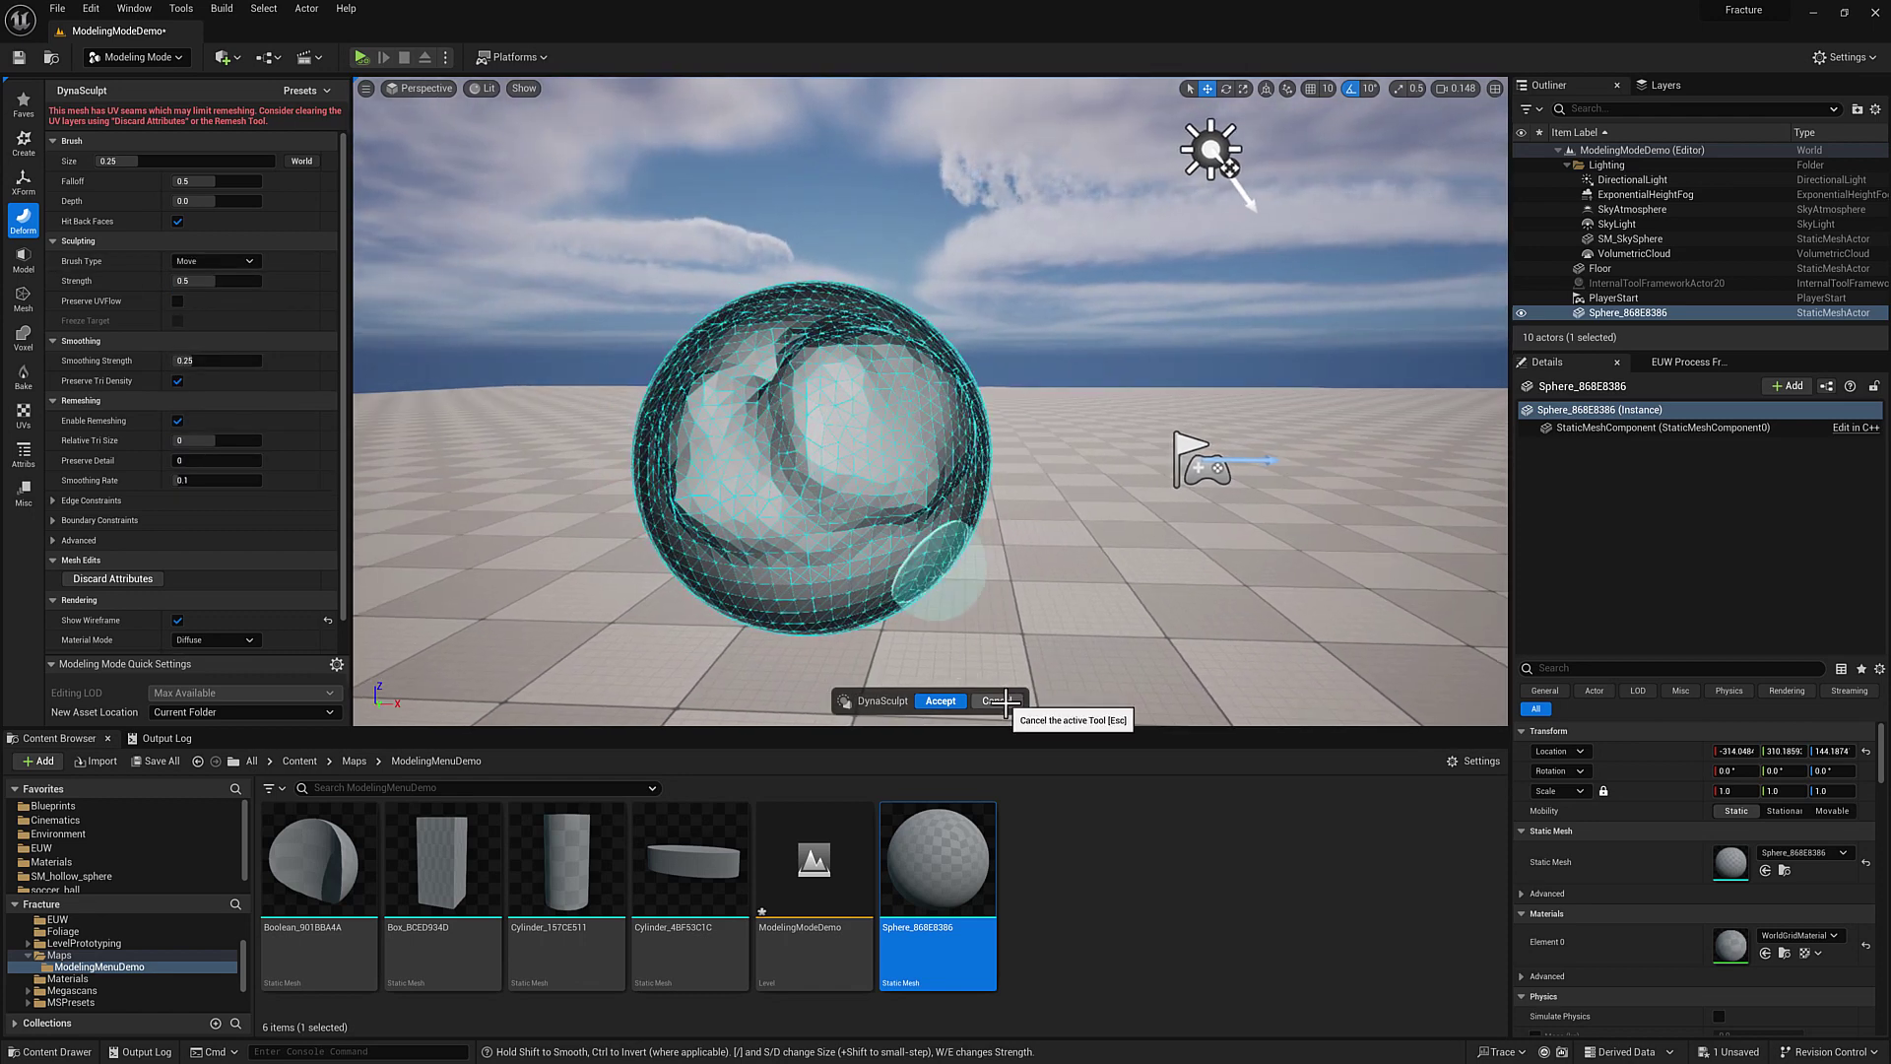
click(994, 700)
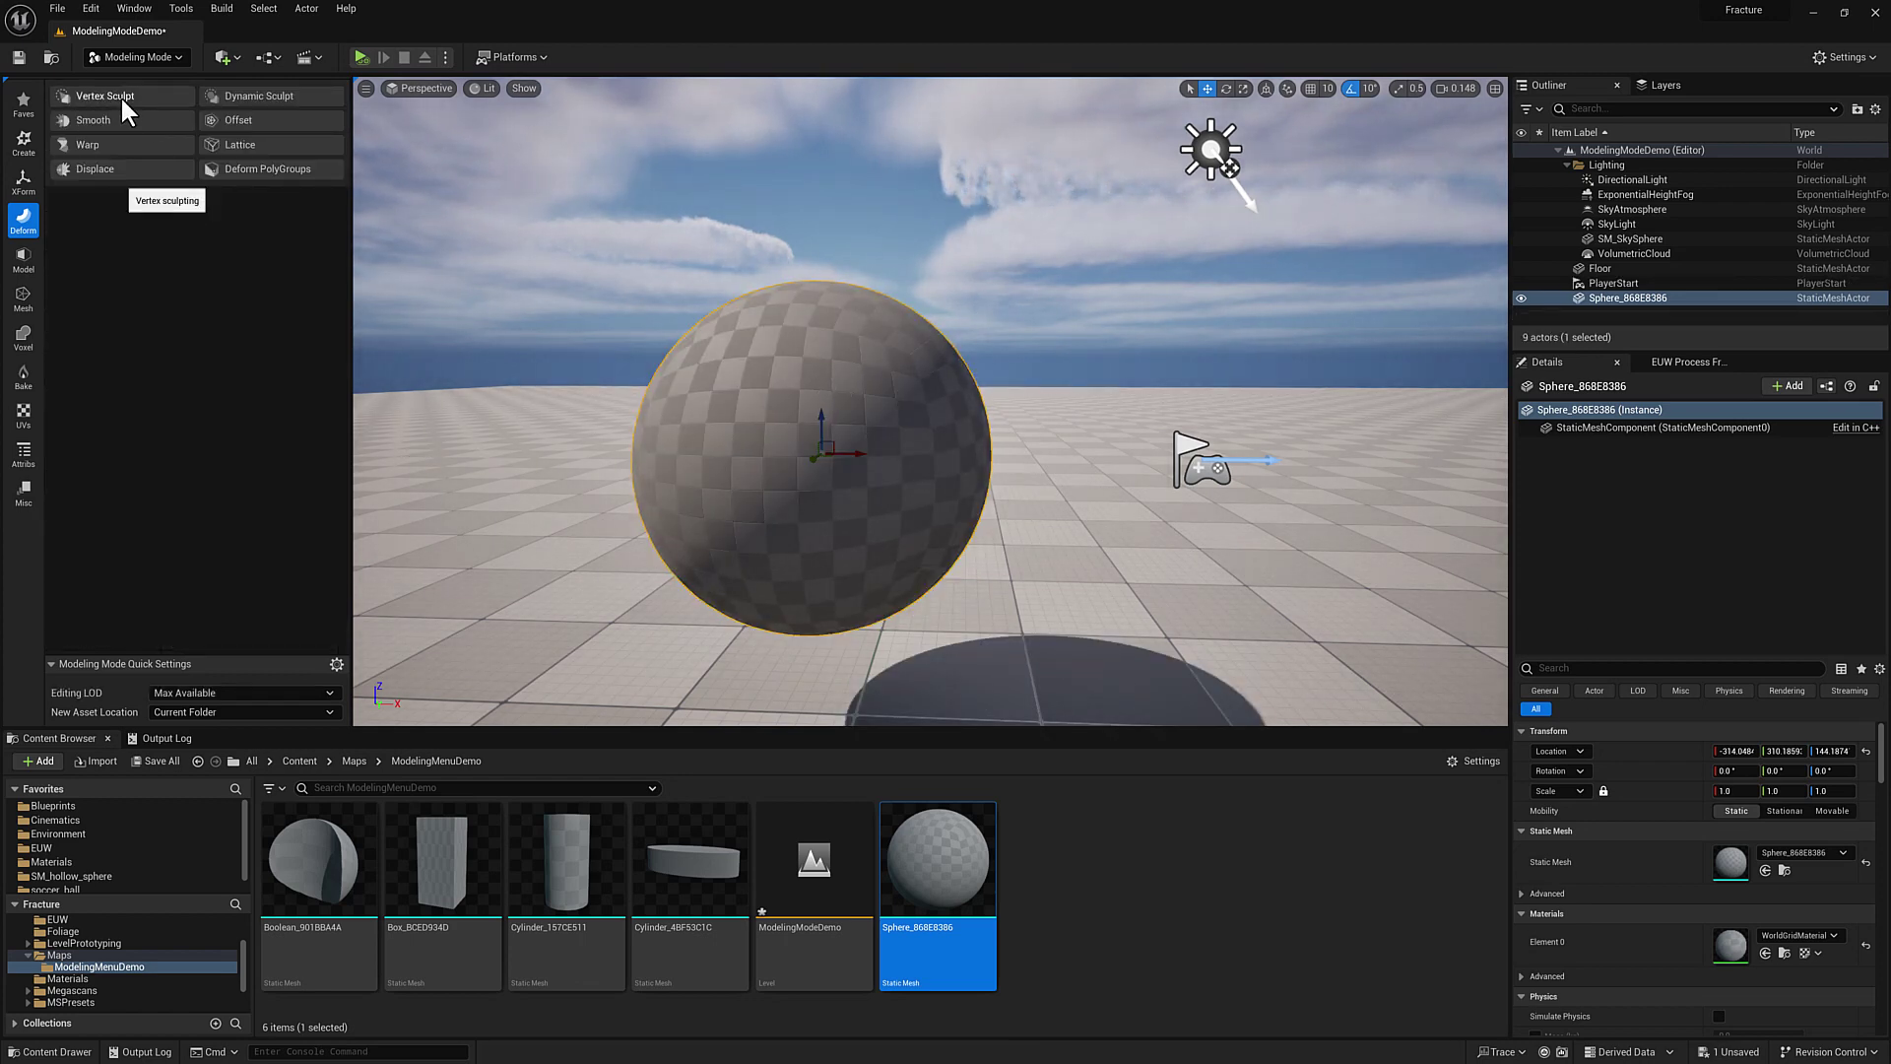
Inspect the sphere's mesh density in the Wireframe view mode and return the viewport to Lit.
click(490, 88)
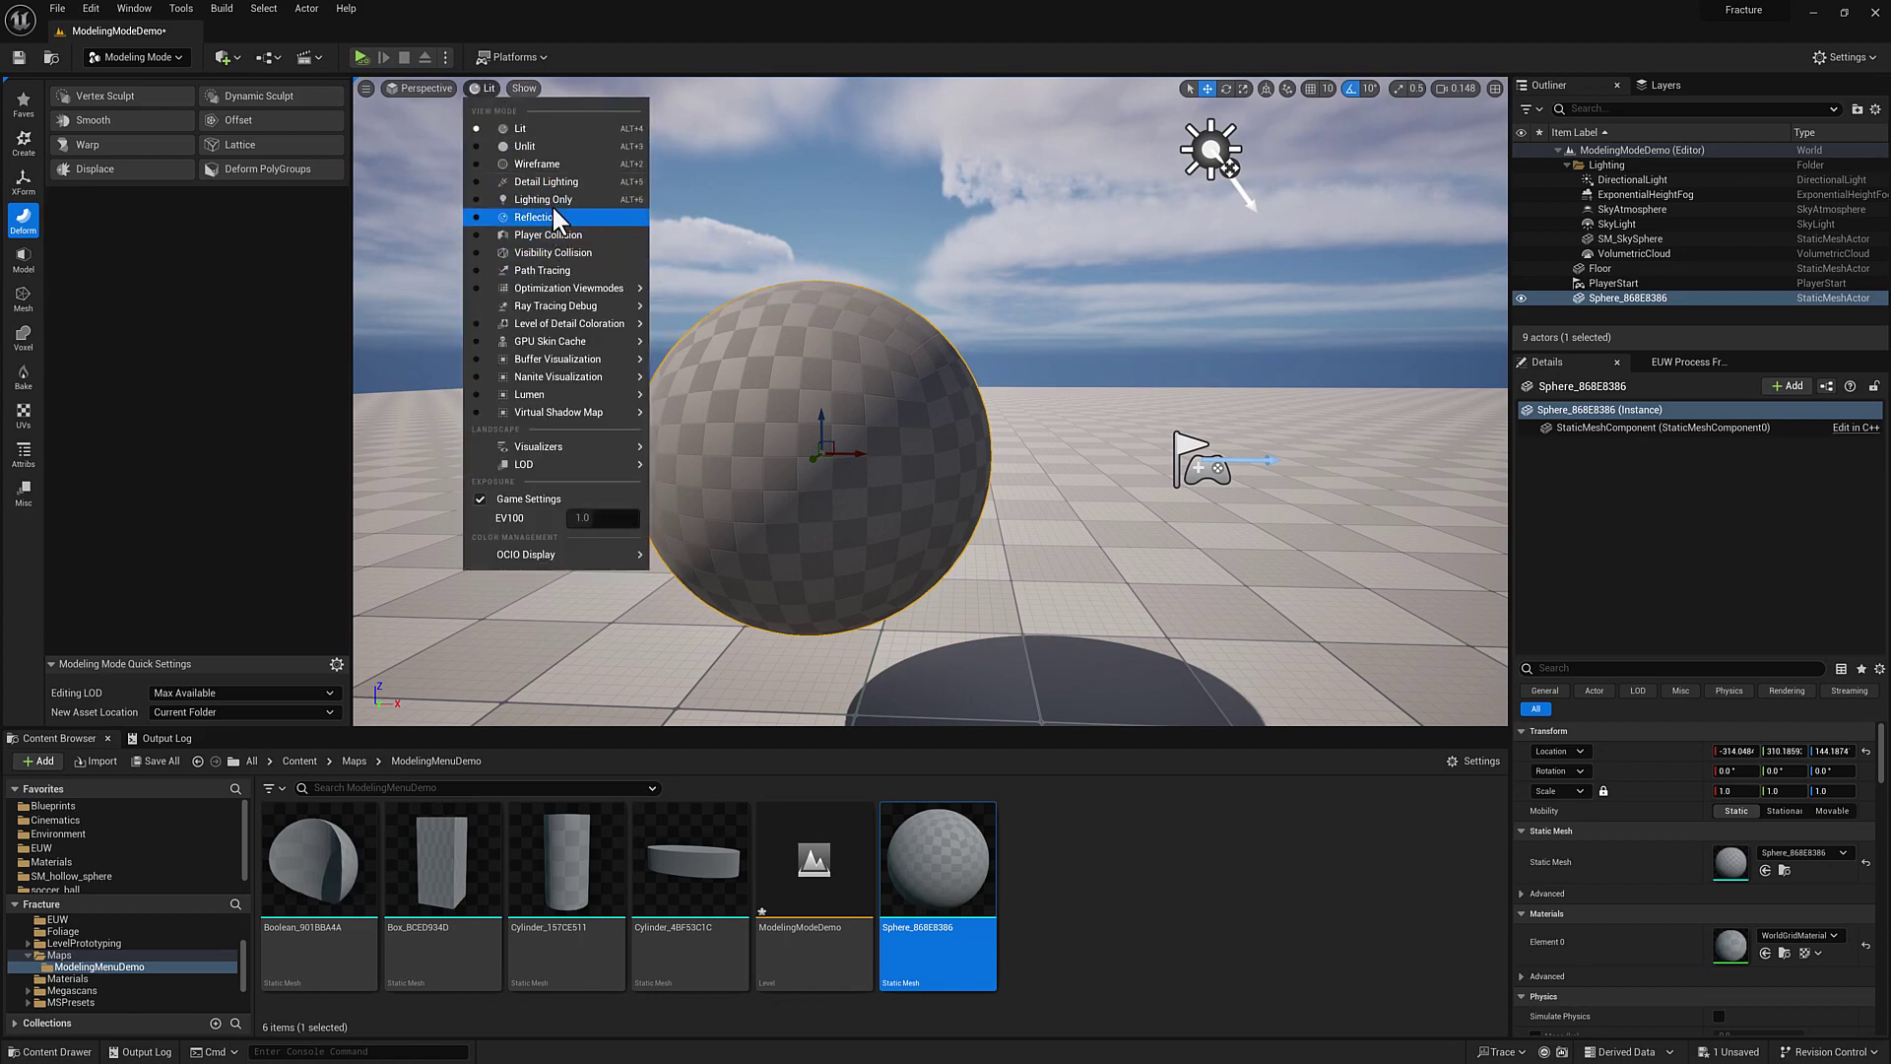
click(546, 164)
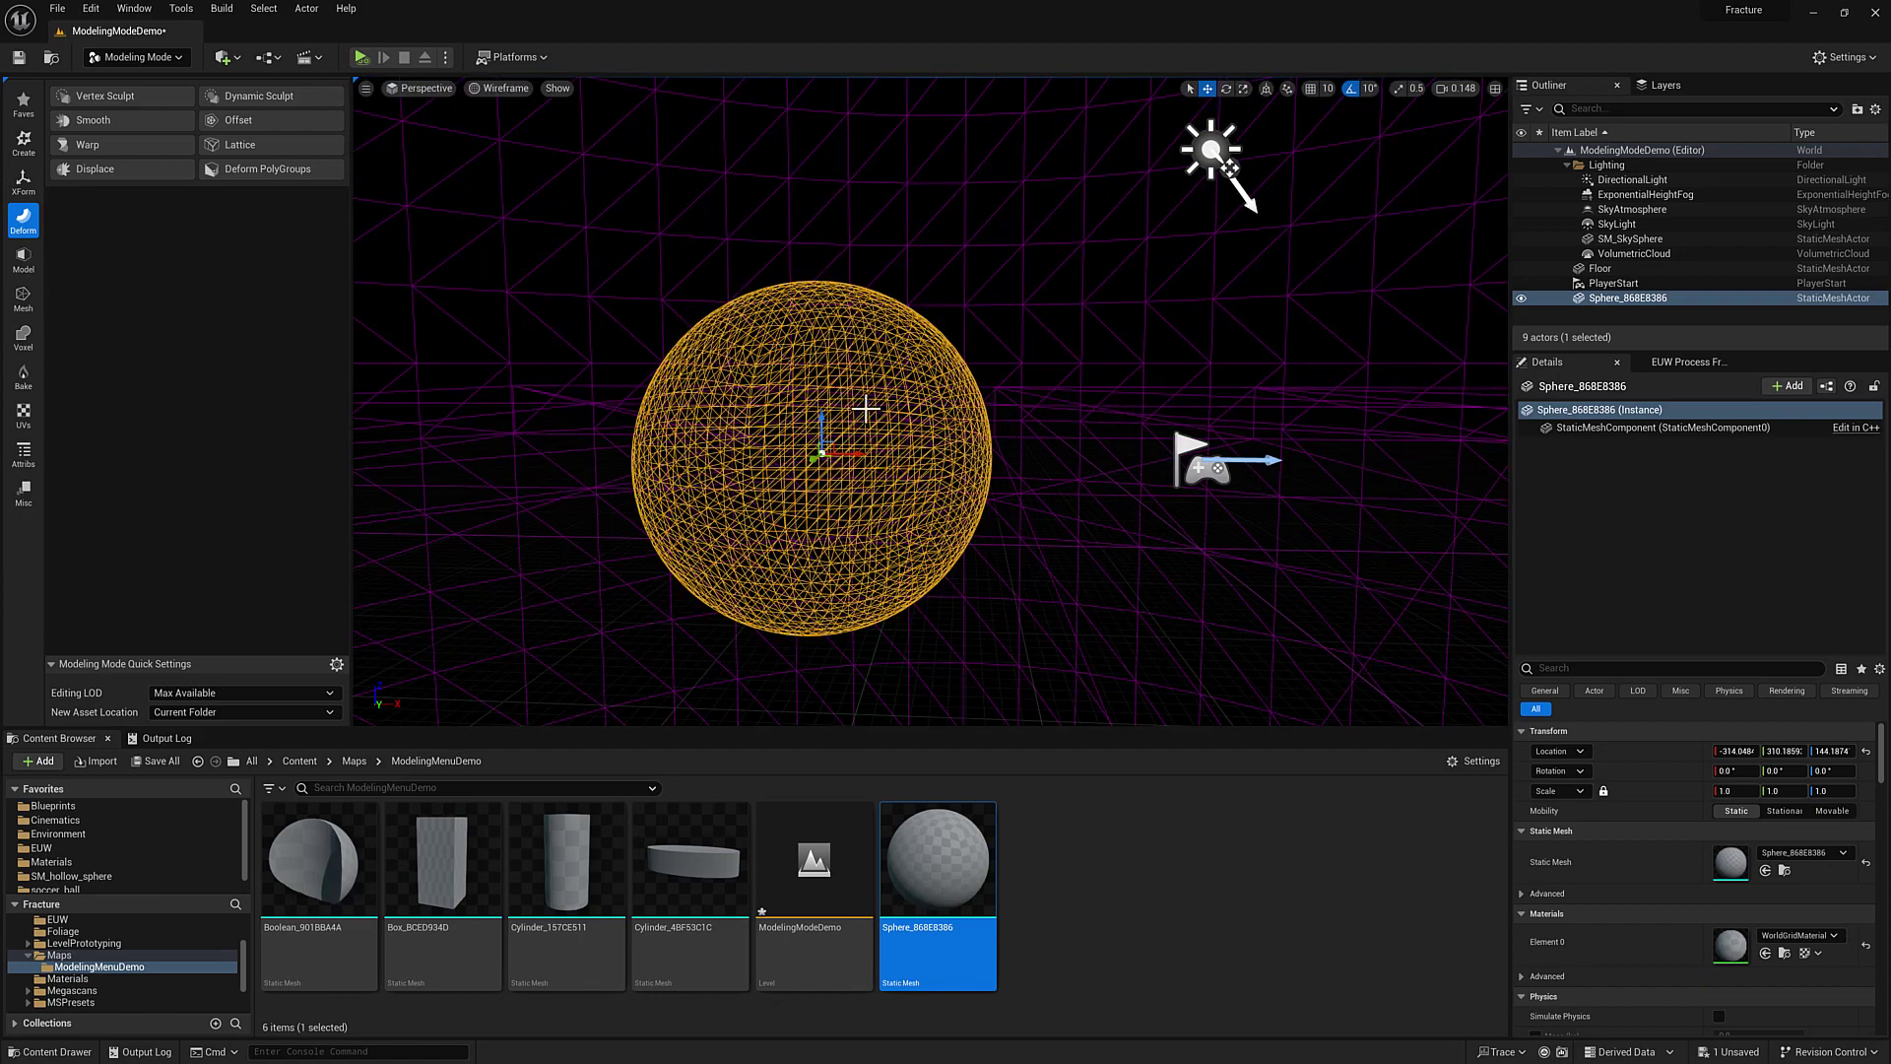
mouse_move(794, 380)
alt+mouse_down()
mouse_move(838, 370)
mouse_move(794, 380)
alt+mouse_up()
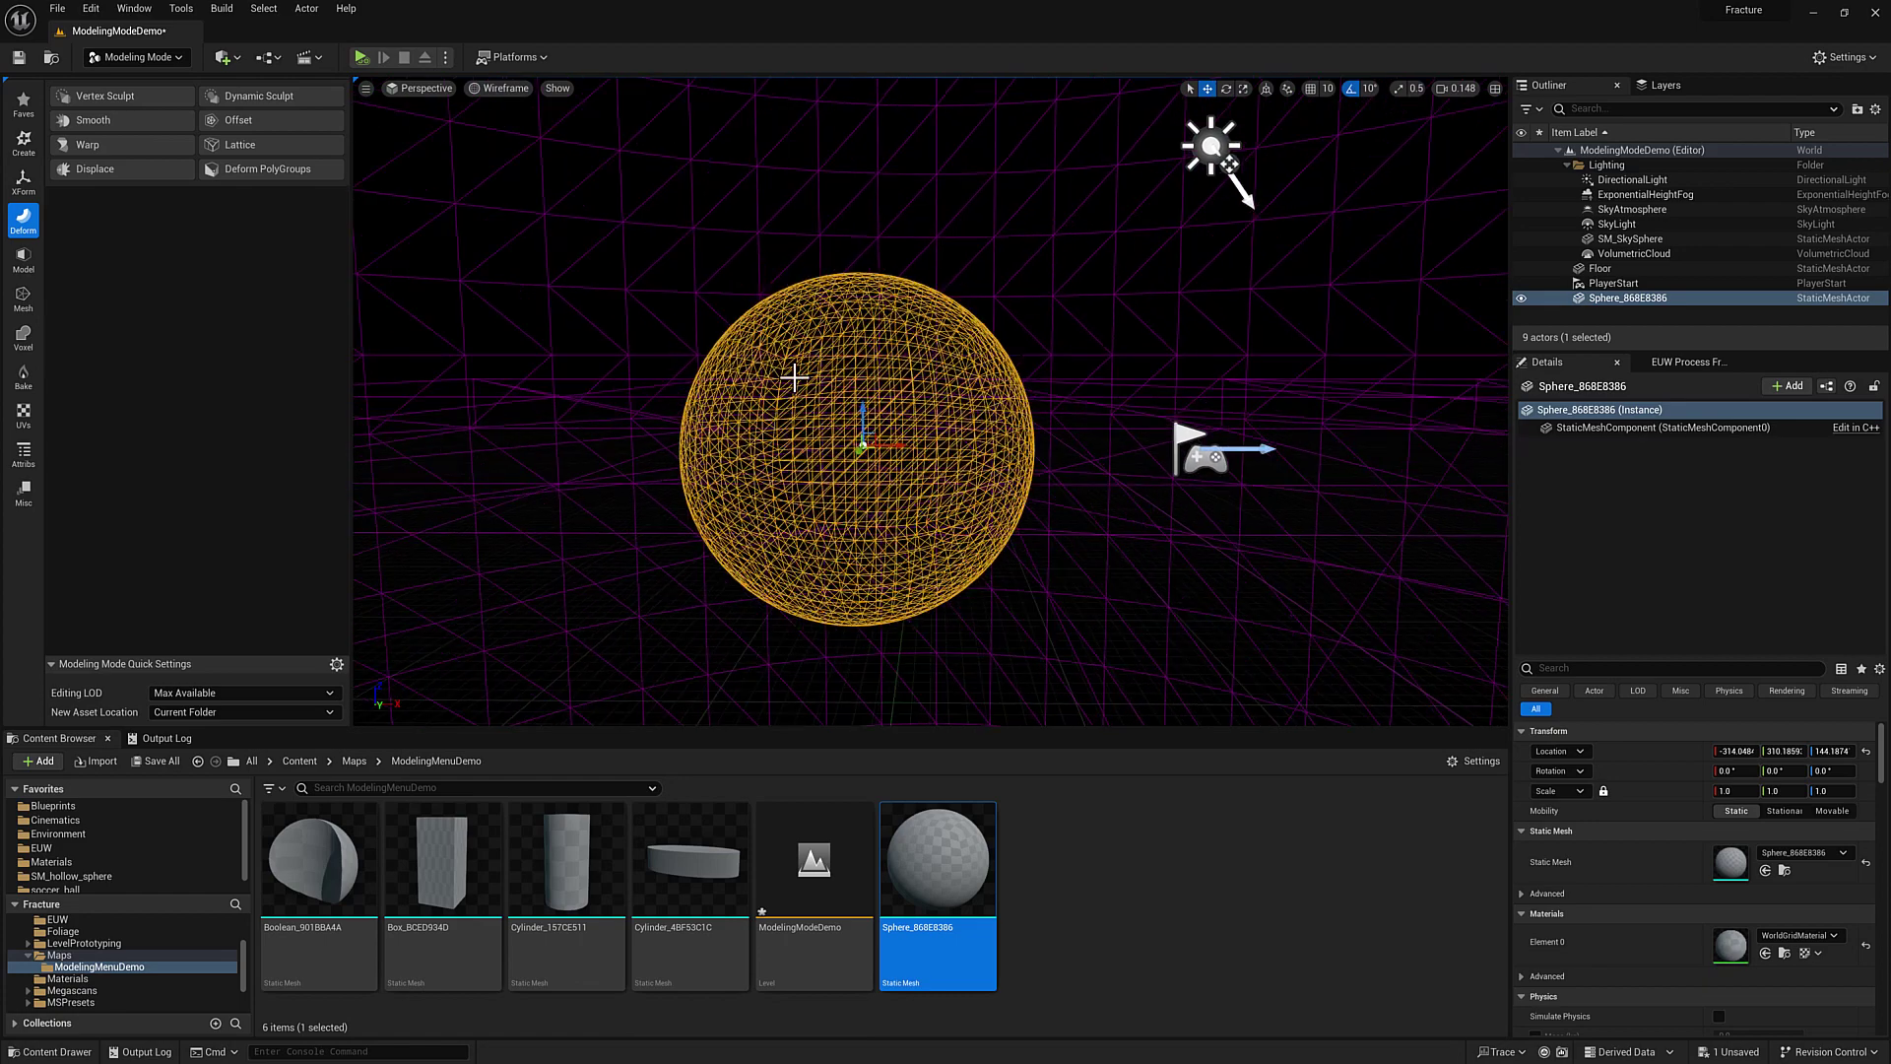
click(496, 89)
click(523, 122)
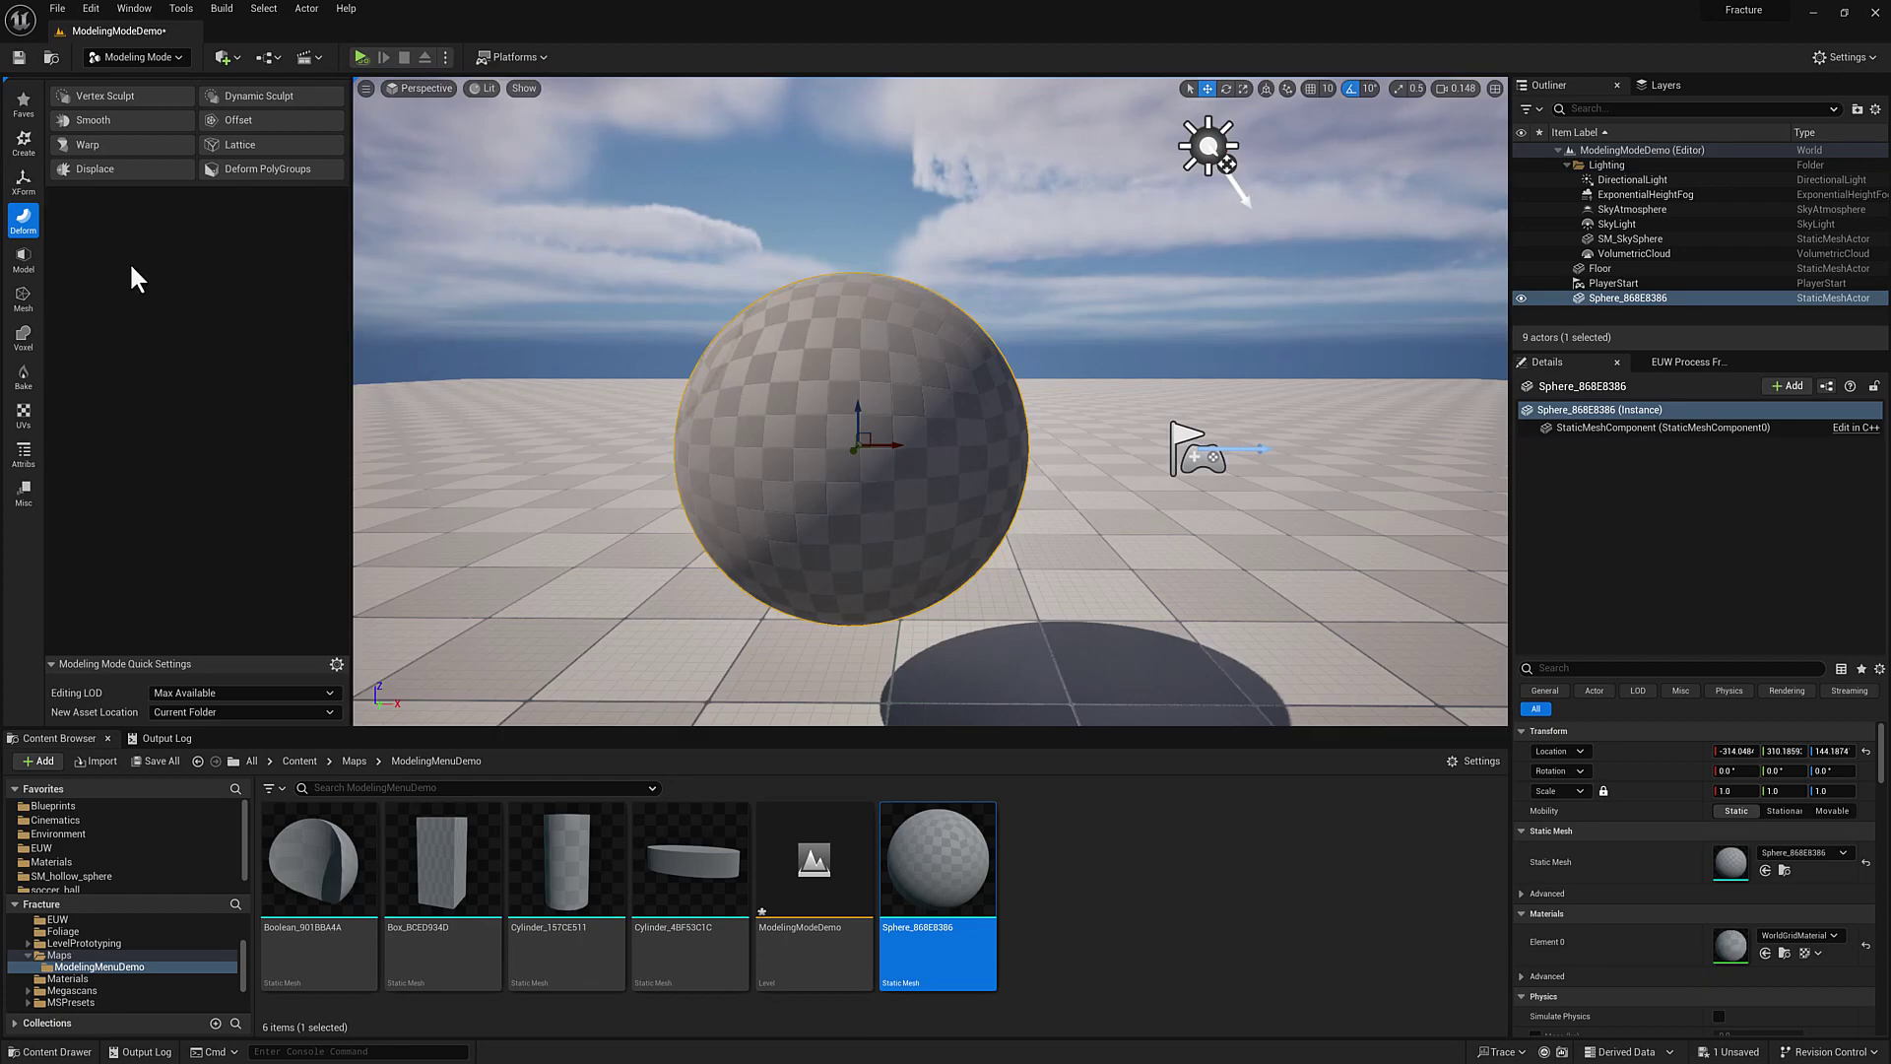
click(24, 141)
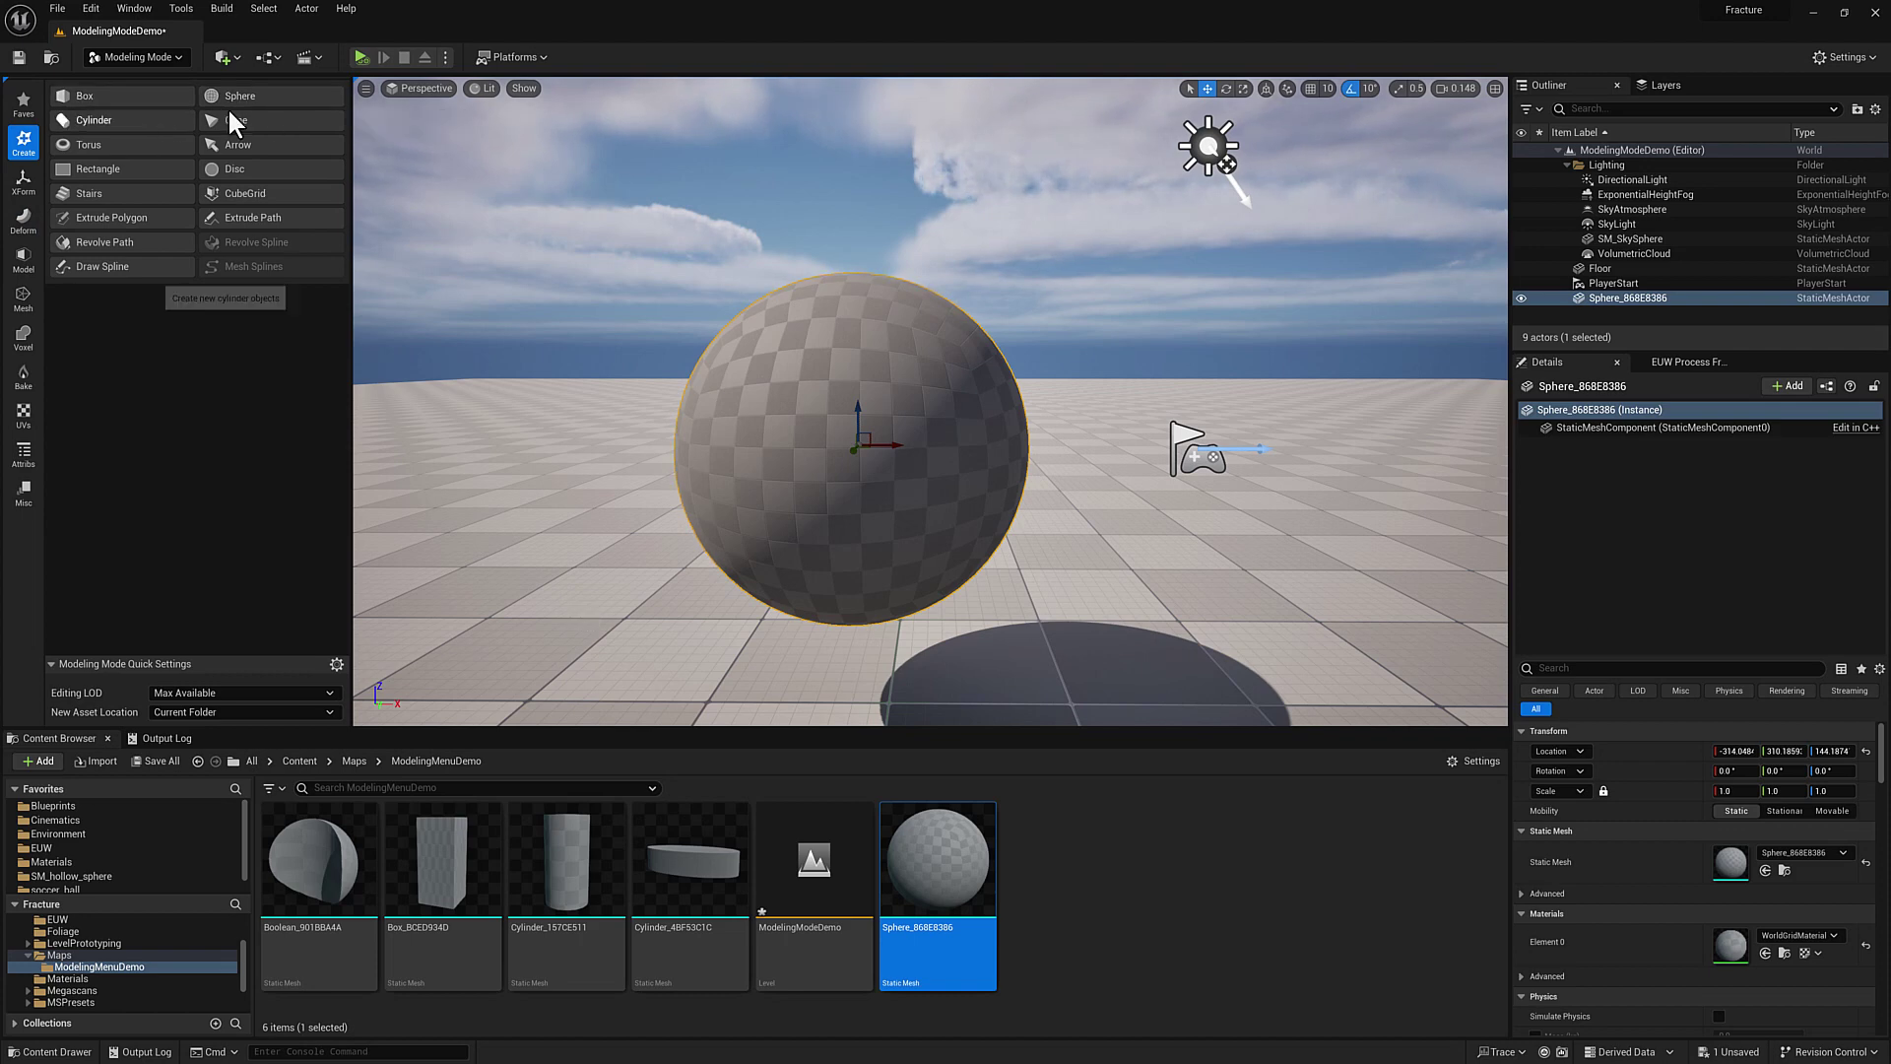
click(271, 116)
click(507, 606)
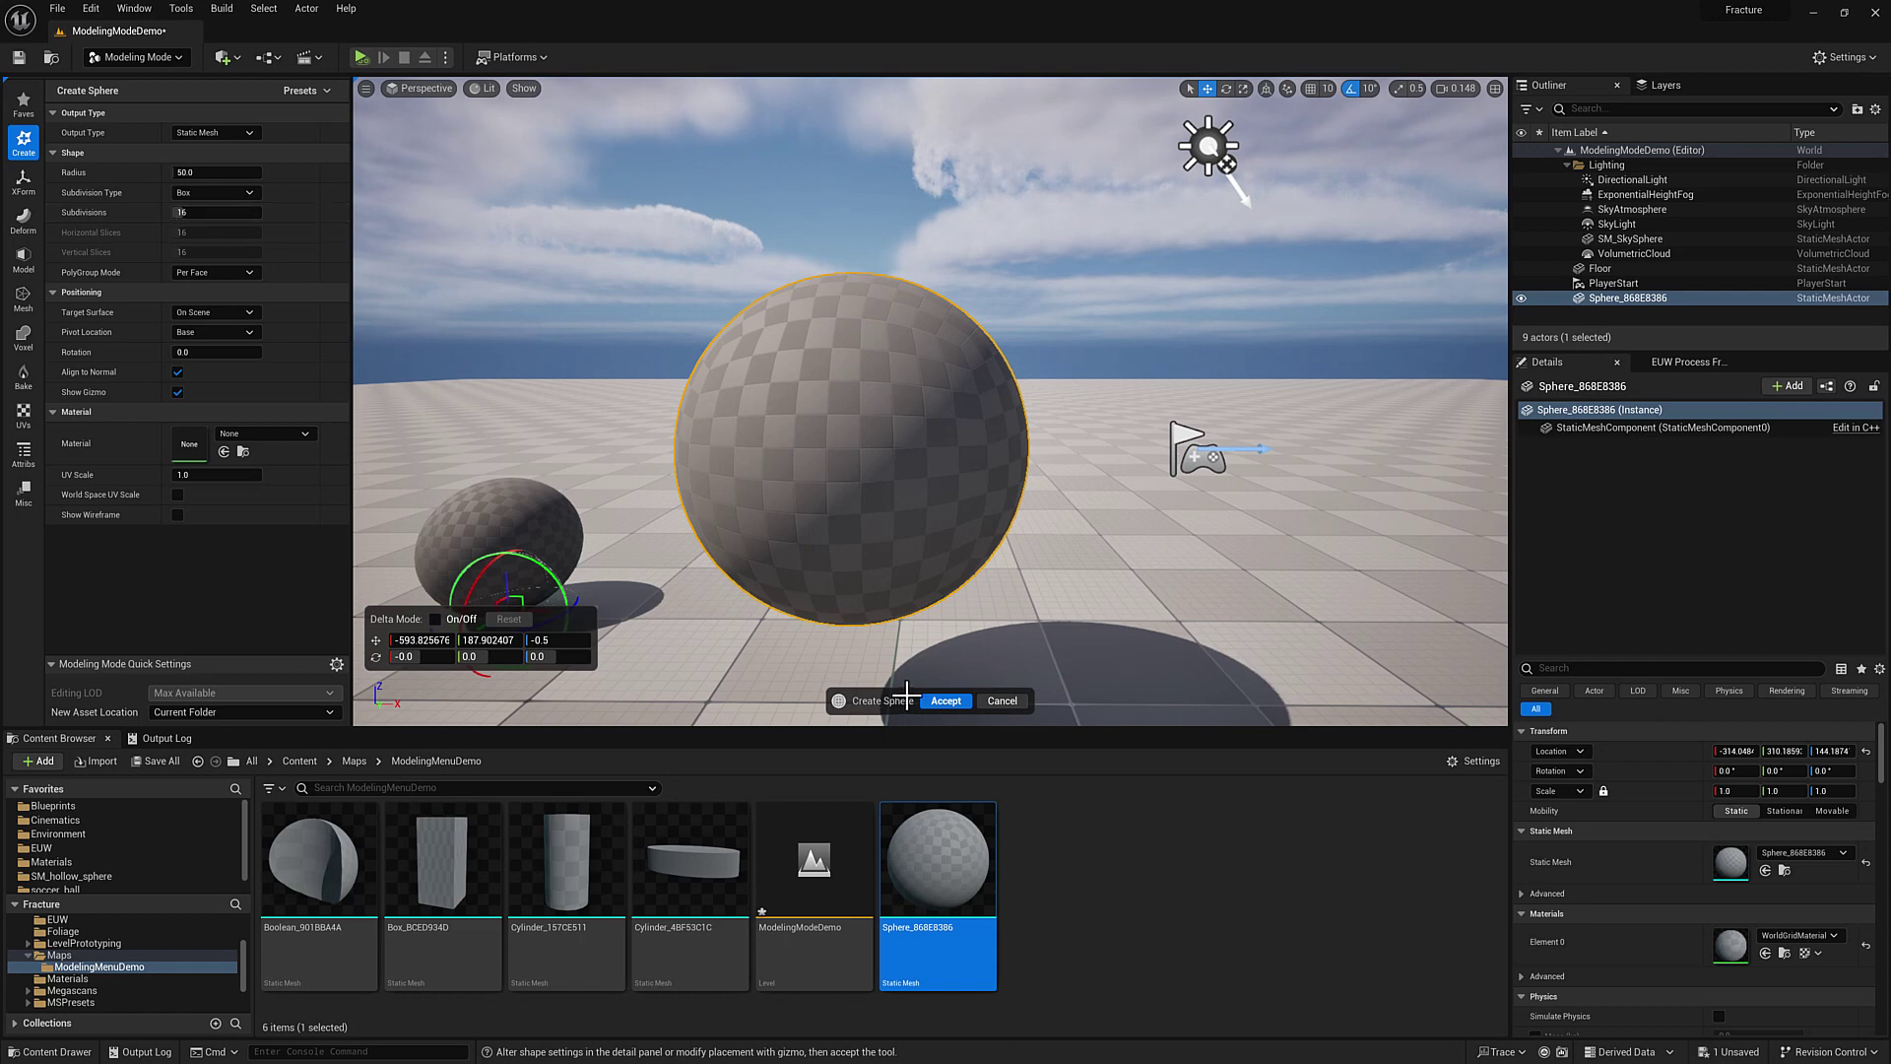
click(1003, 700)
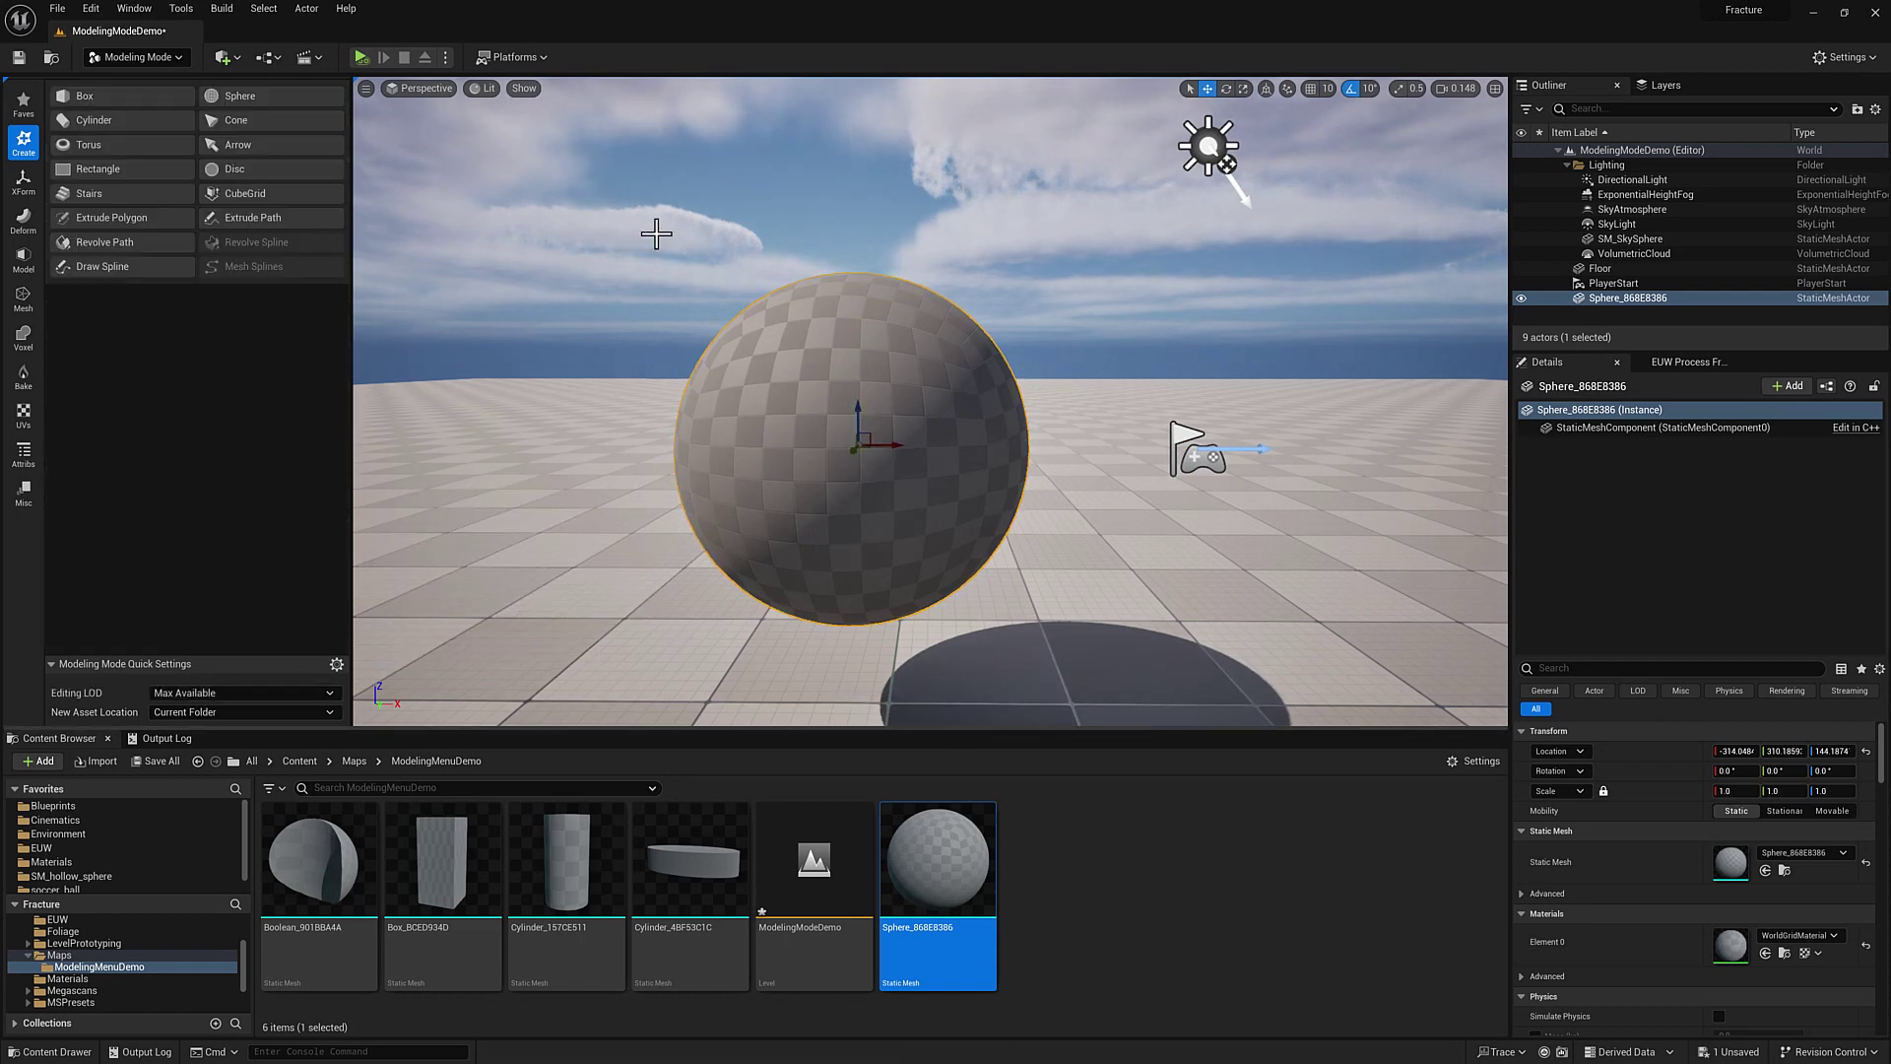
Remesh the existing sphere with a target triangle count of 100000 and accept the result.
click(23, 299)
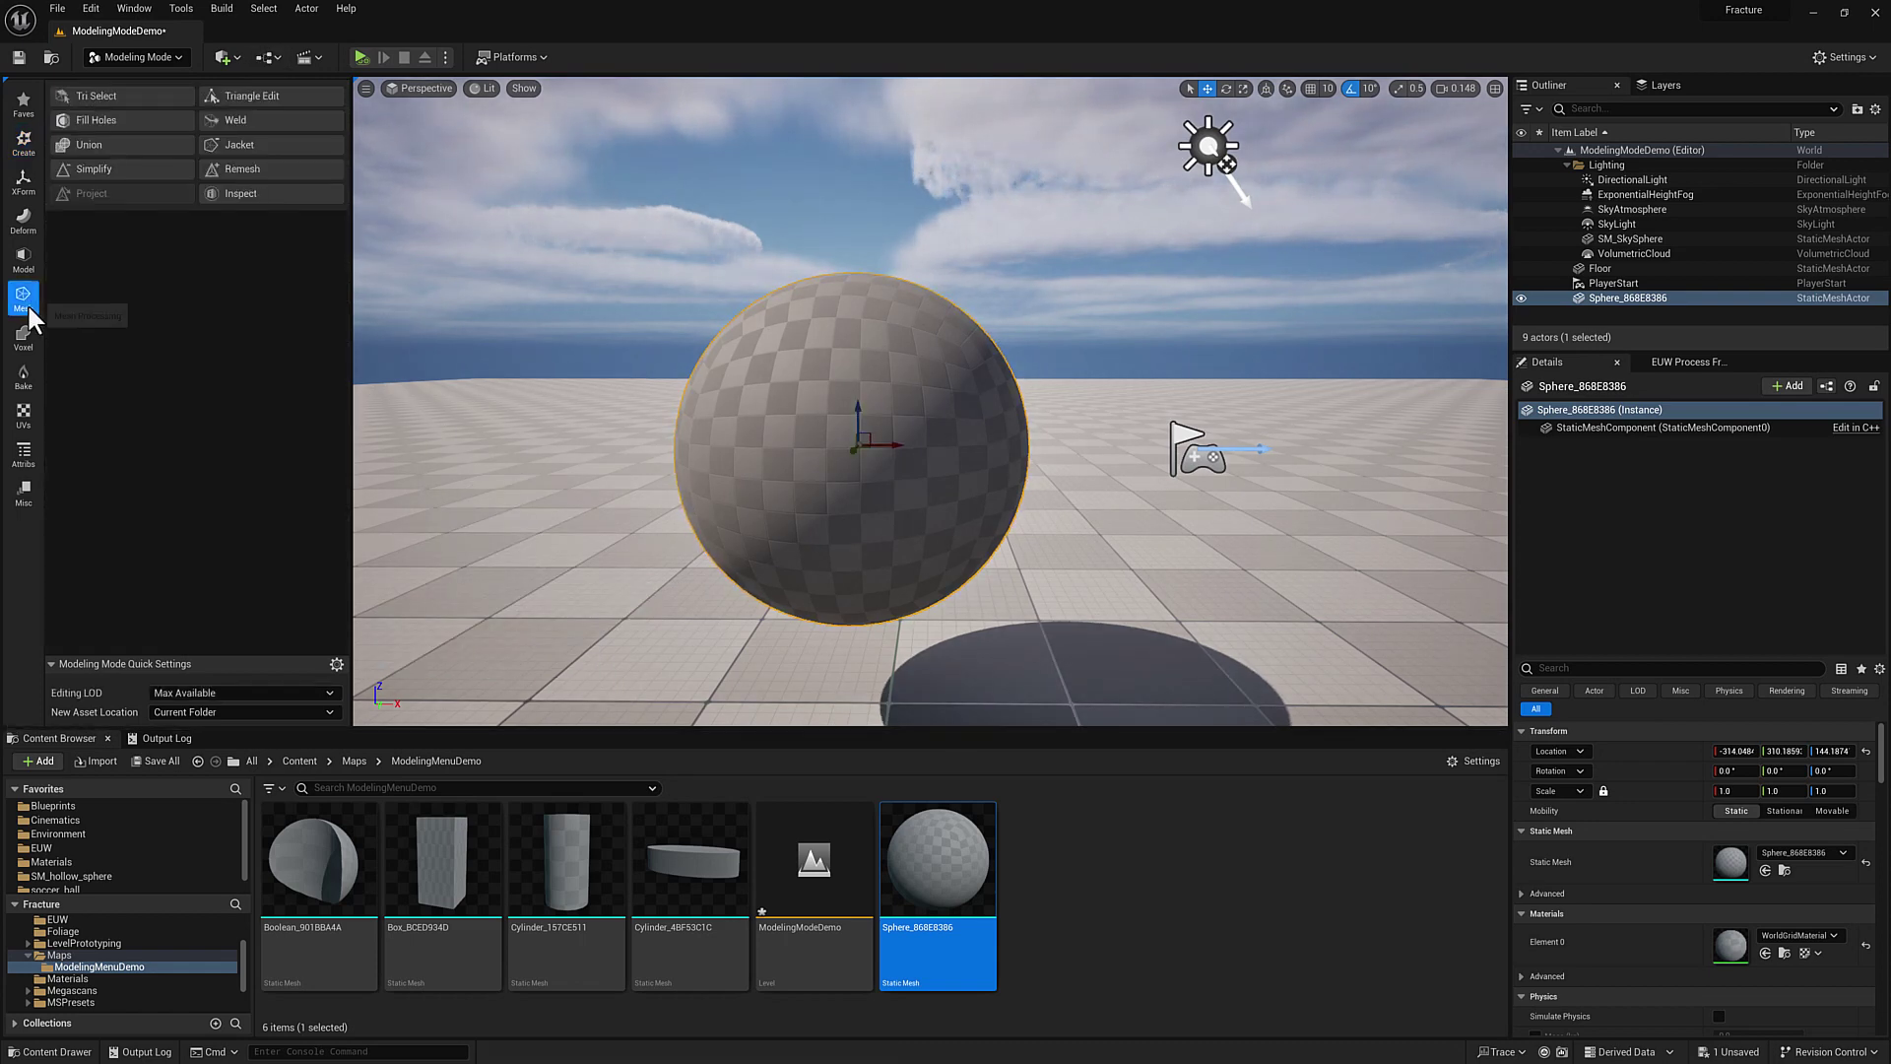
click(482, 88)
click(285, 169)
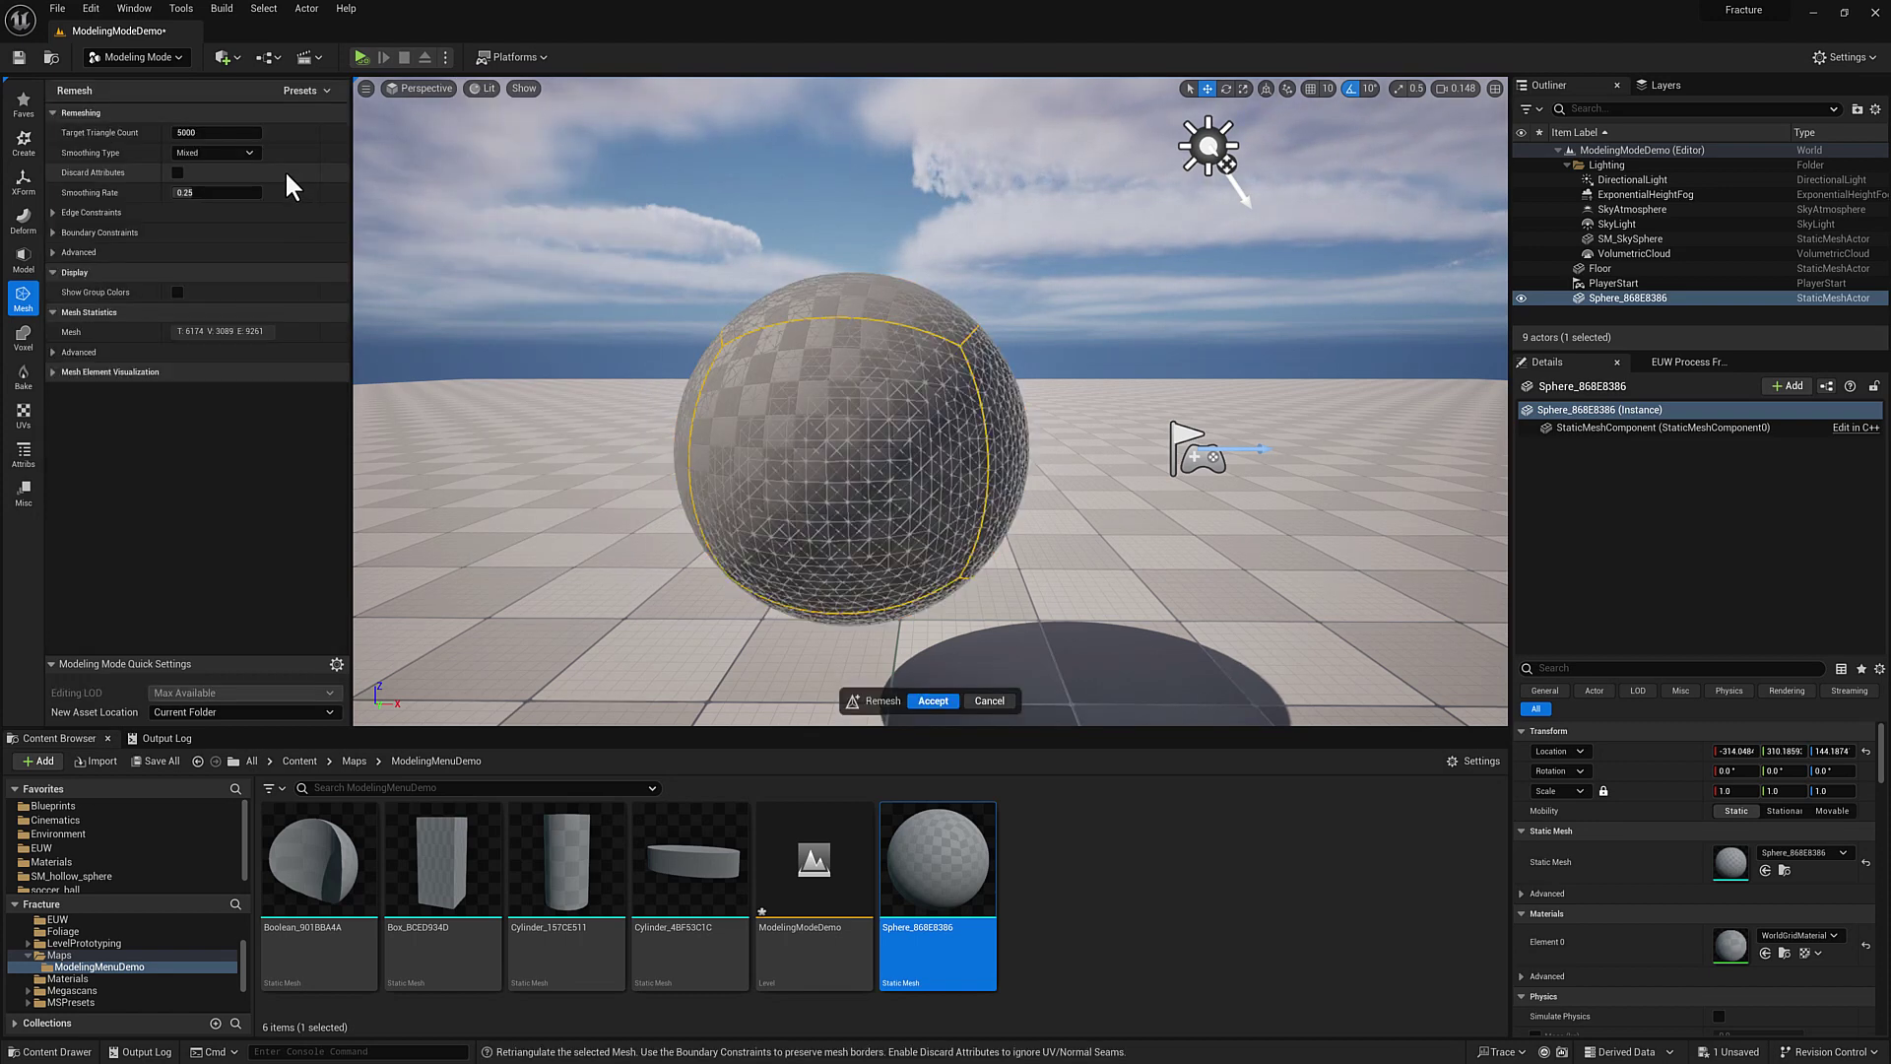
right_drag(734, 438, 698, 434)
key(d)
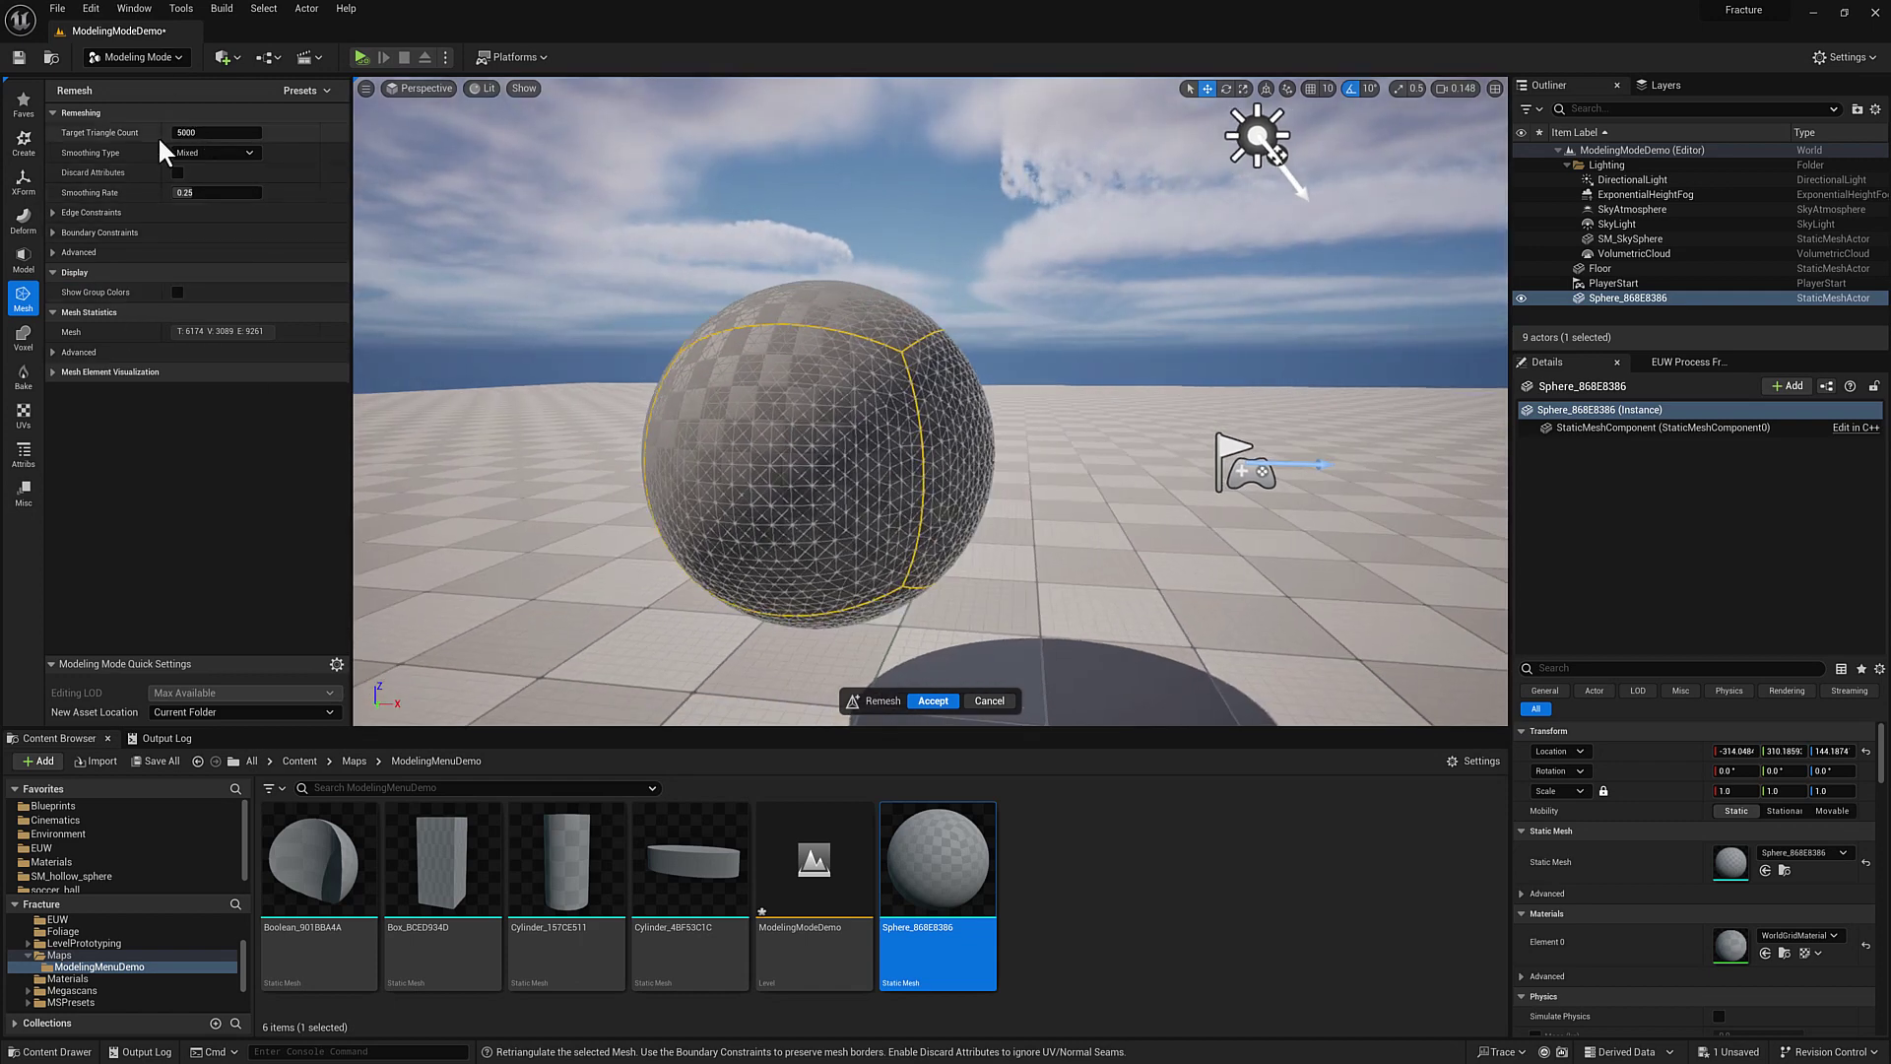
alt+drag(444, 261, 527, 268)
right_drag(527, 268, 554, 276)
key(w)
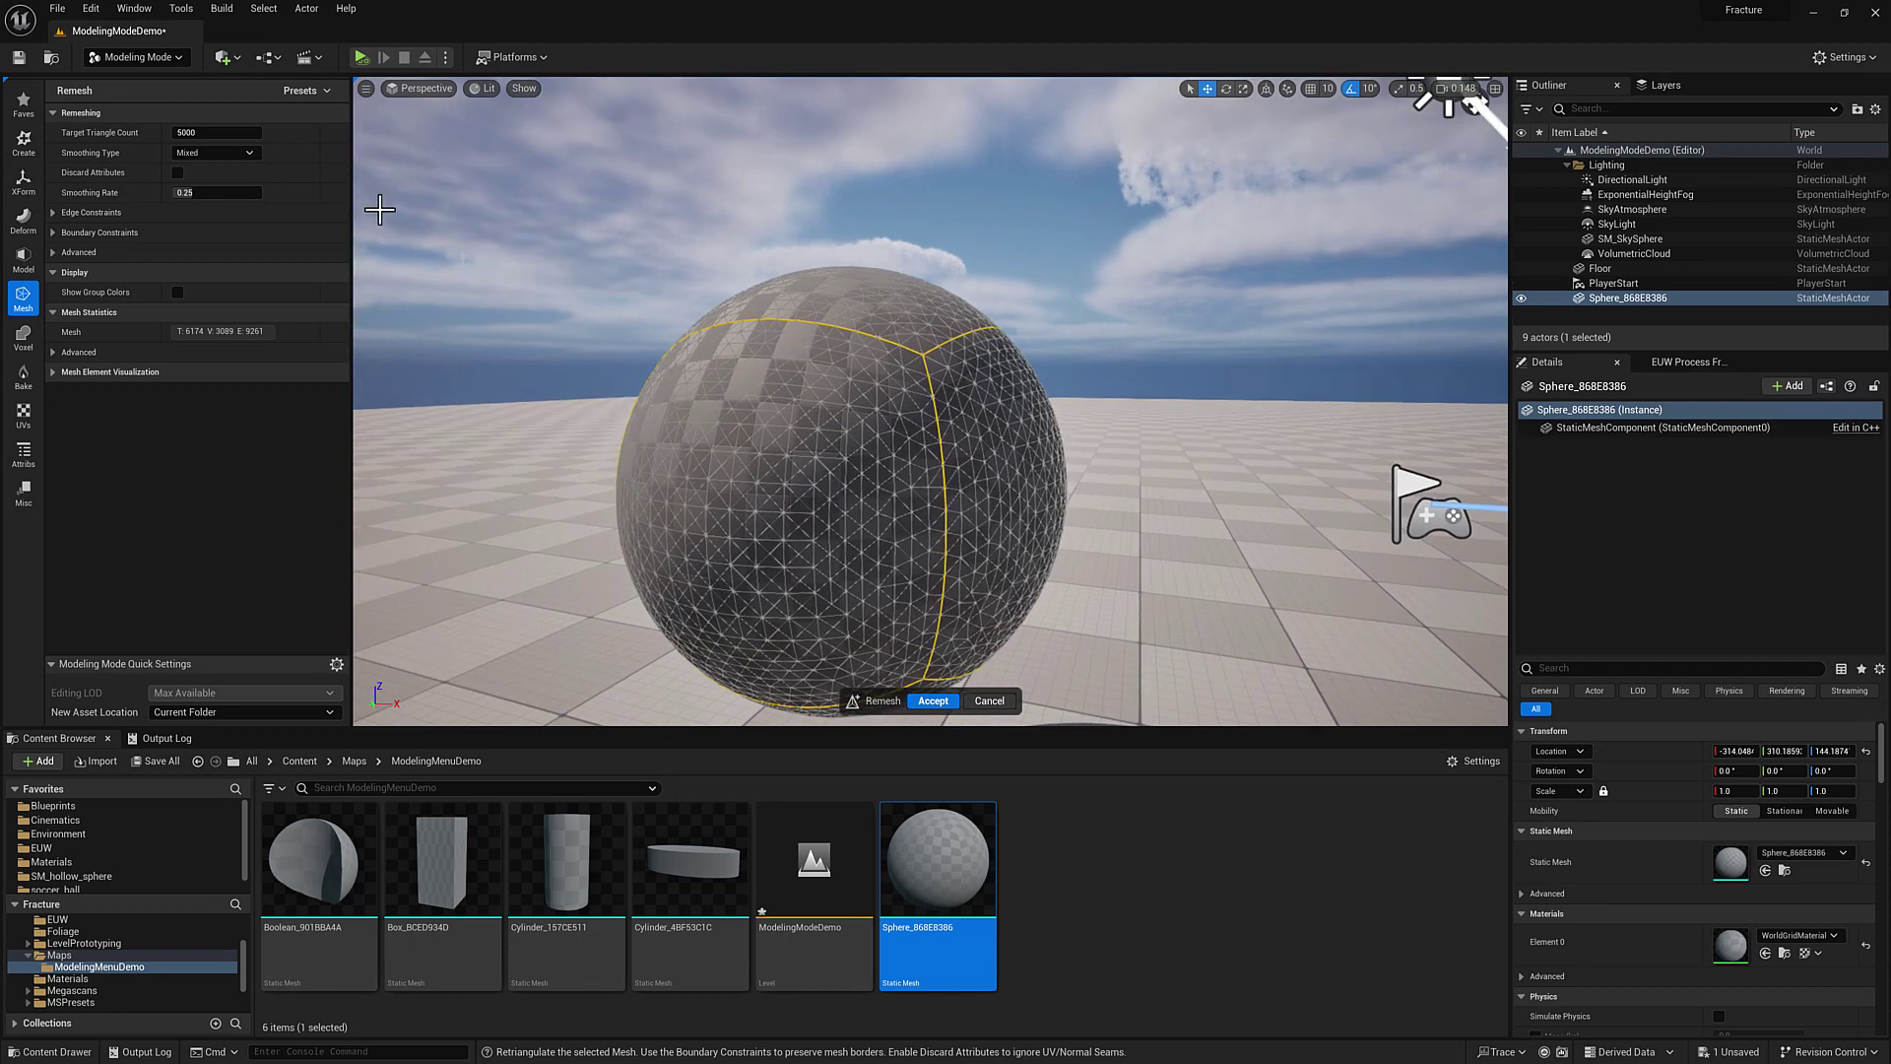
click(219, 133)
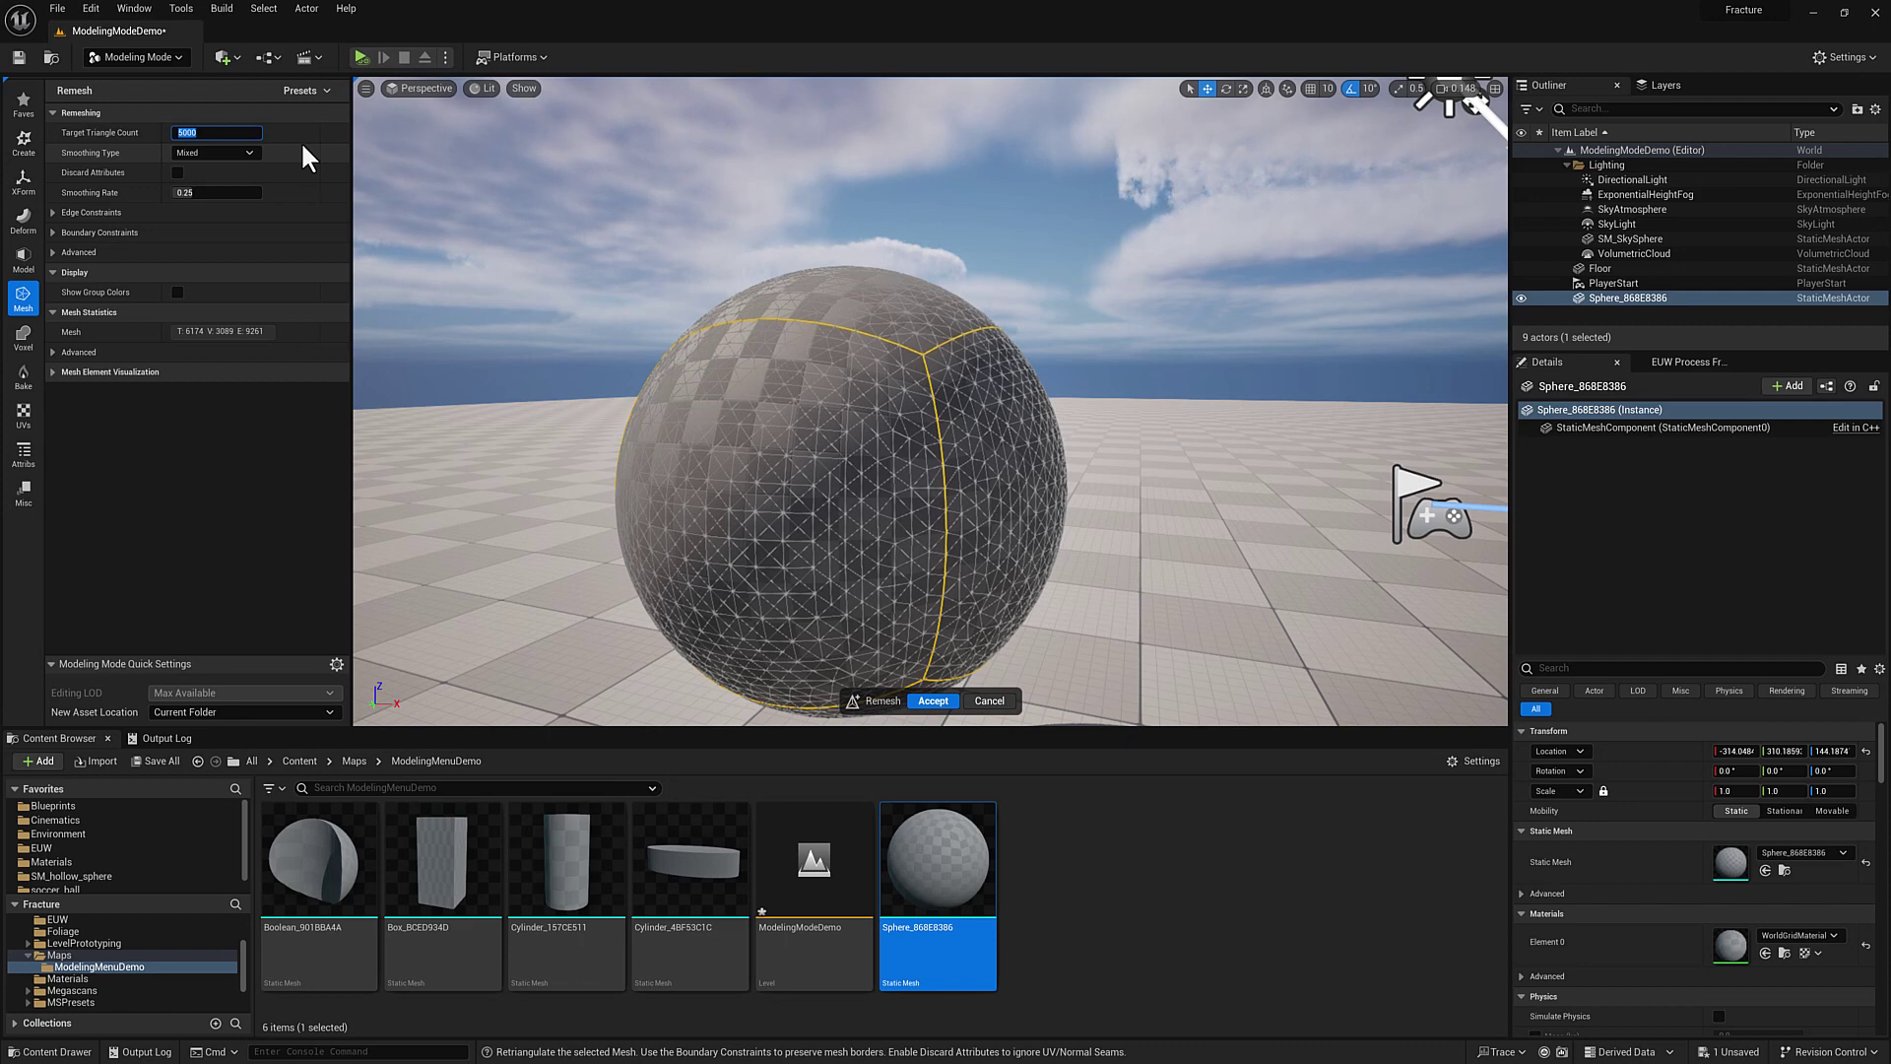
text(1000)
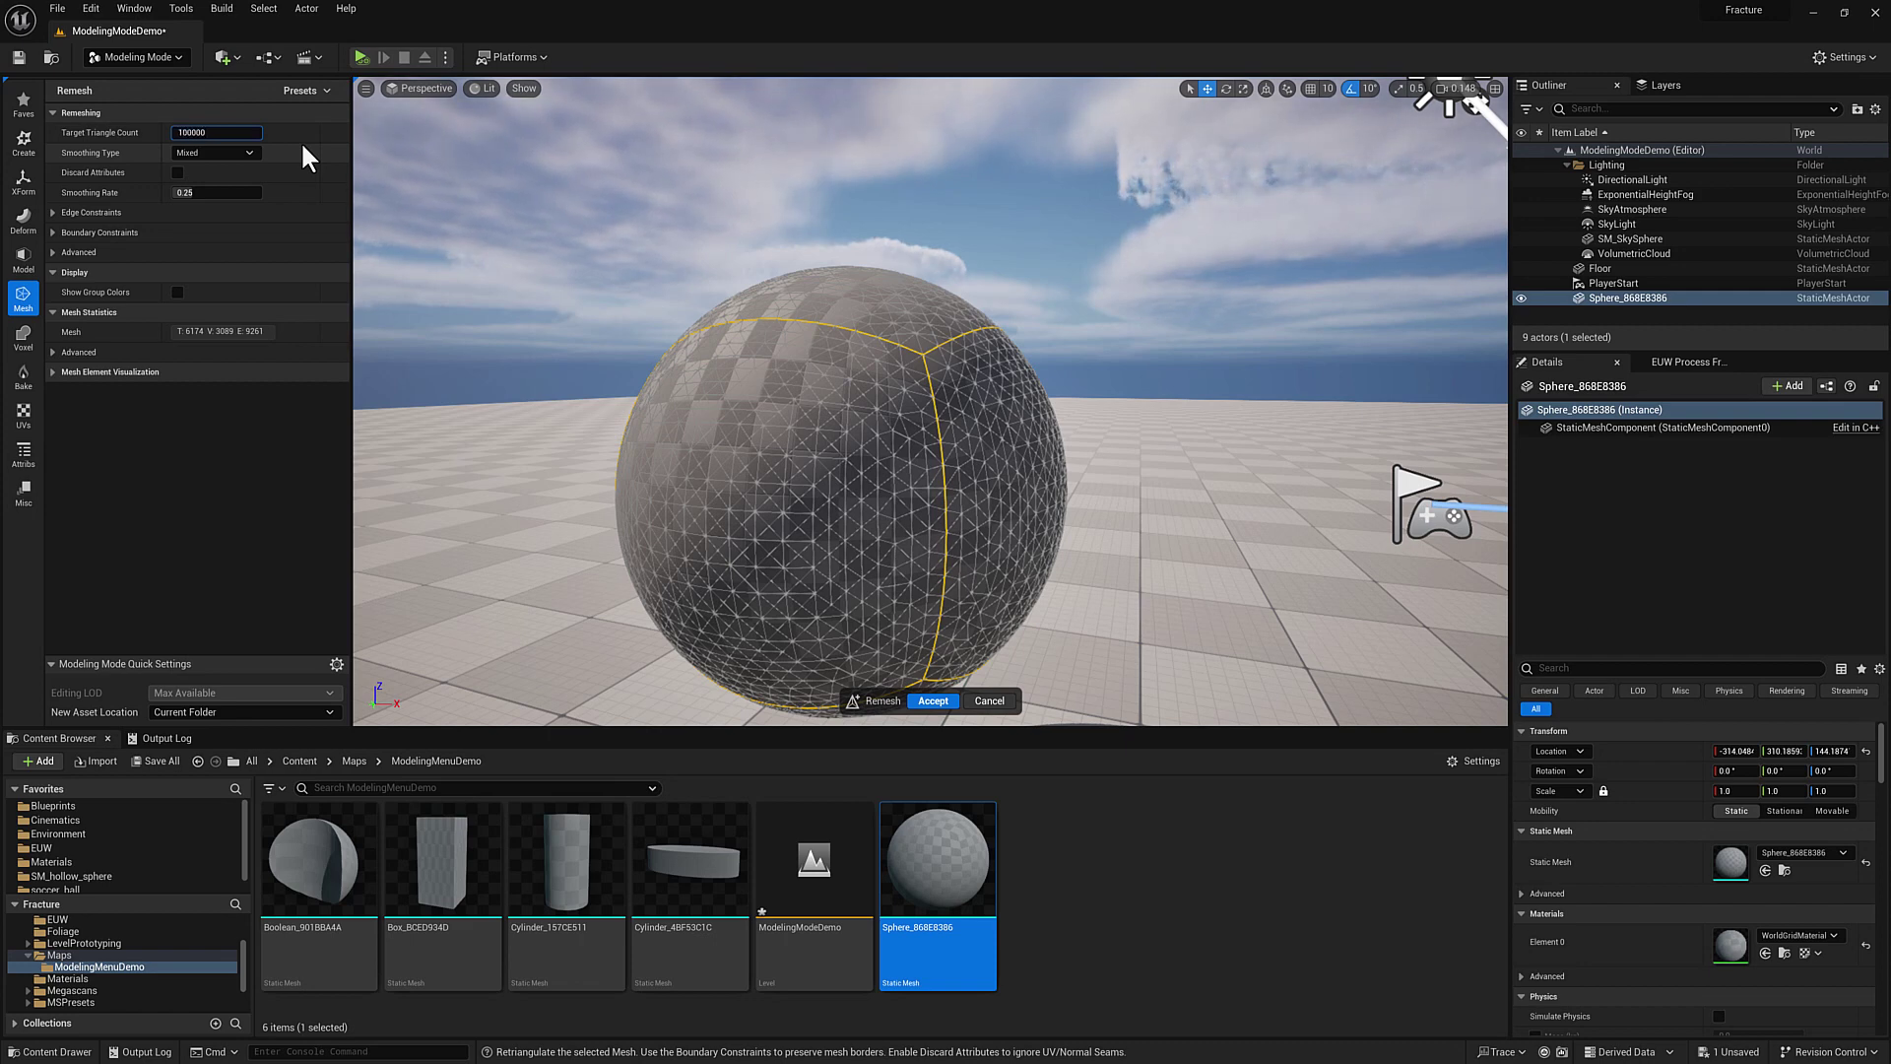
text(00)
key(Return)
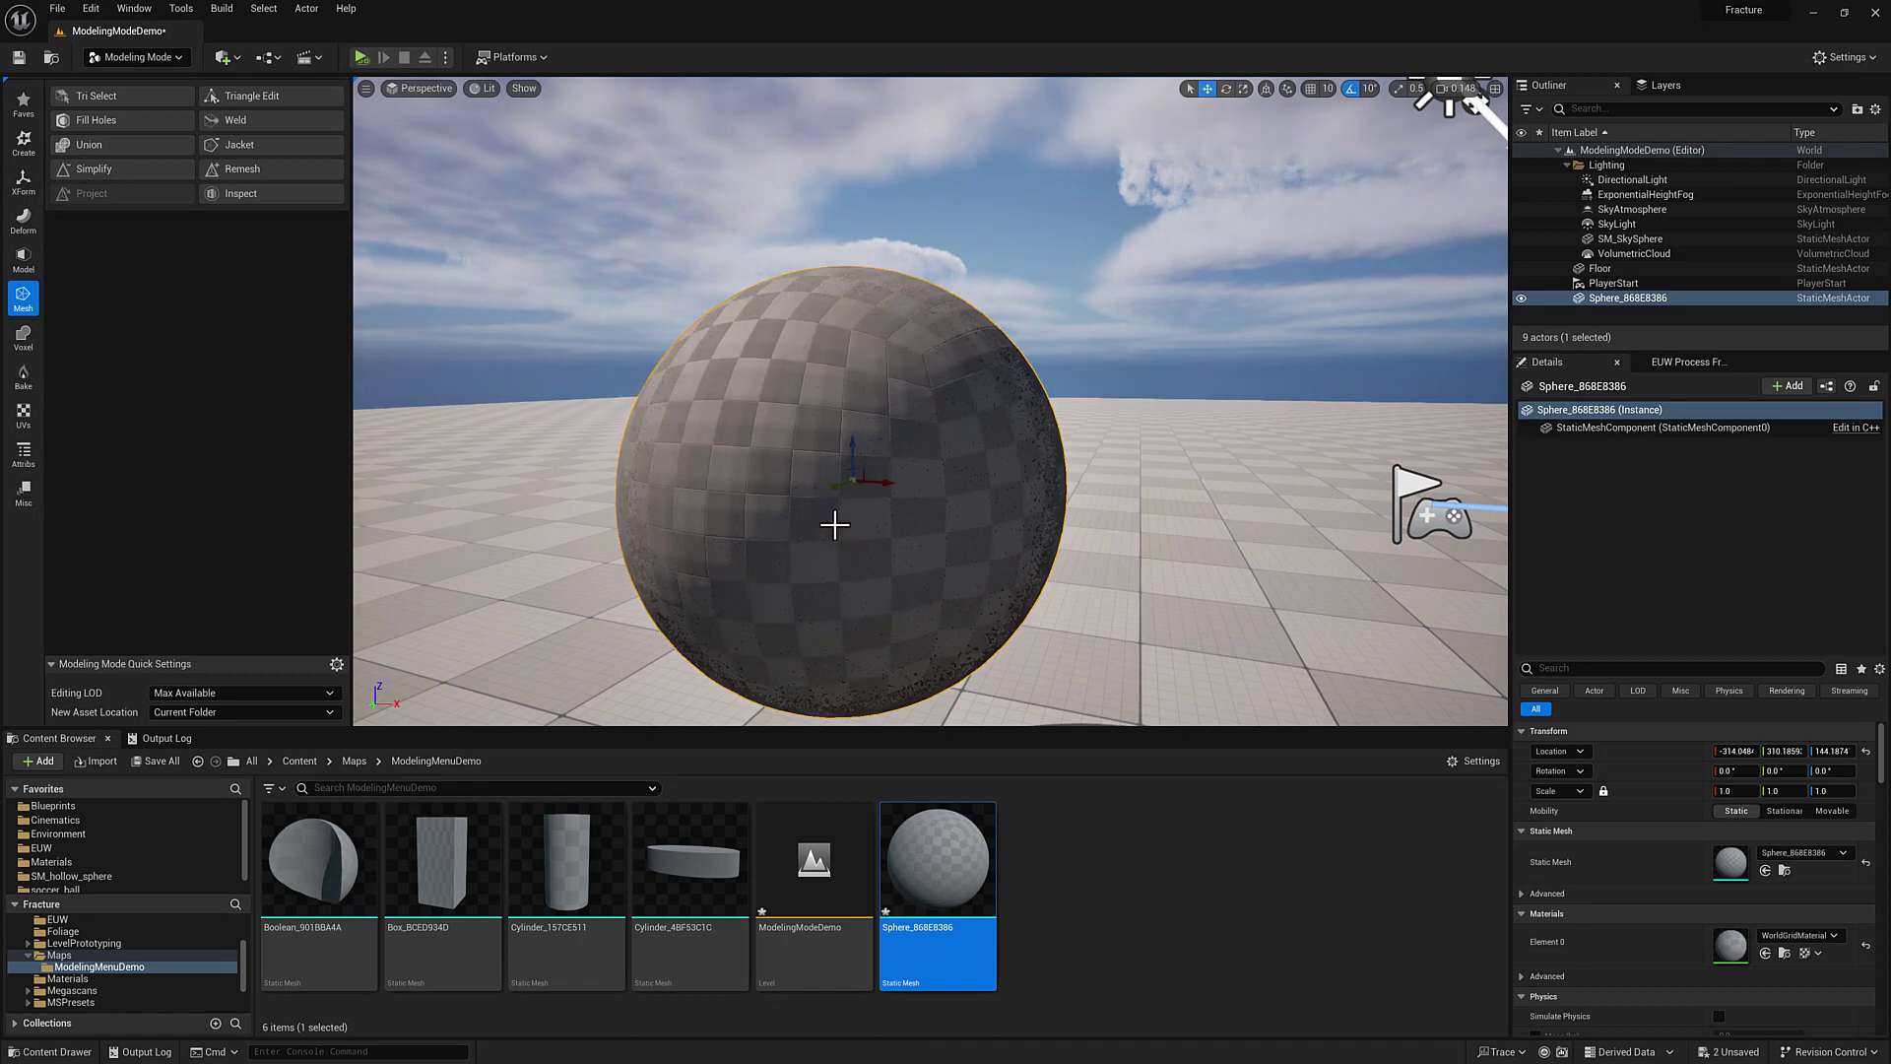
Examine the remeshed sphere's surface and checker seams up close from several angles.
right_drag(873, 506, 936, 520)
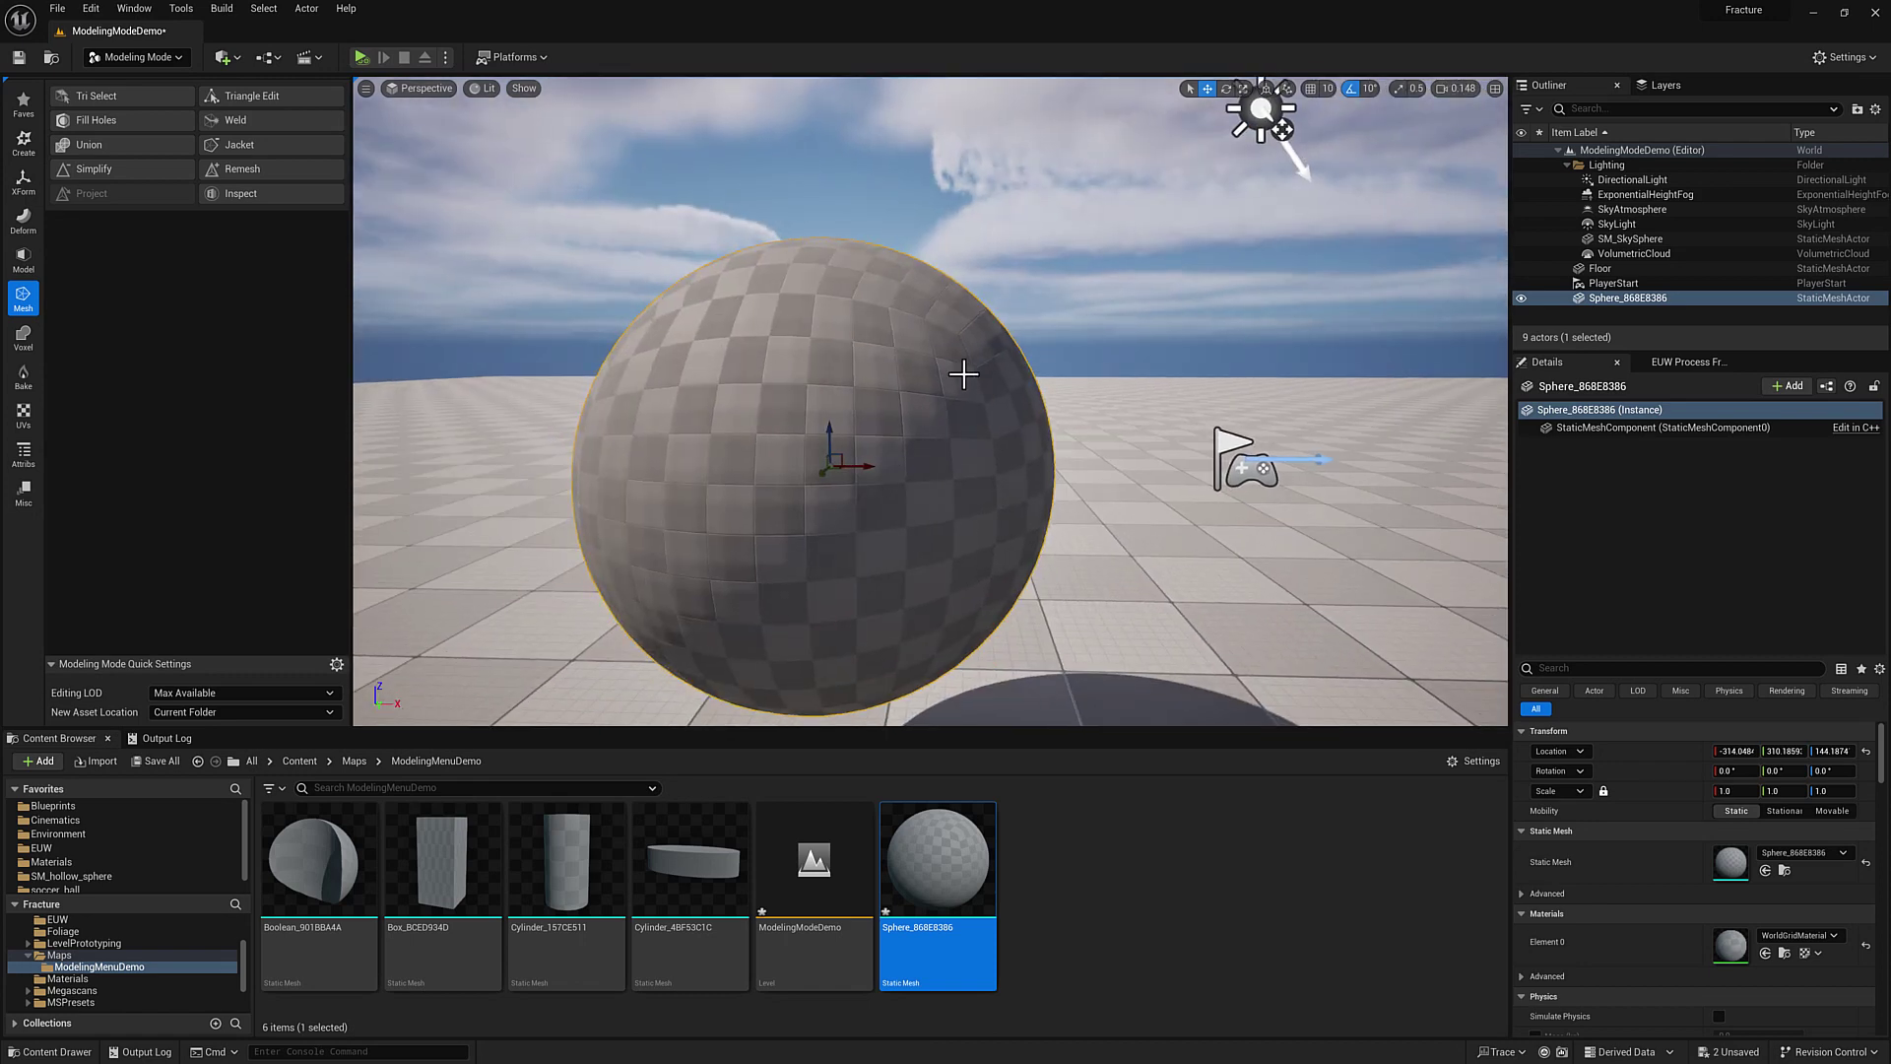
right_drag(855, 423, 825, 422)
key(w)
drag(871, 365, 854, 320)
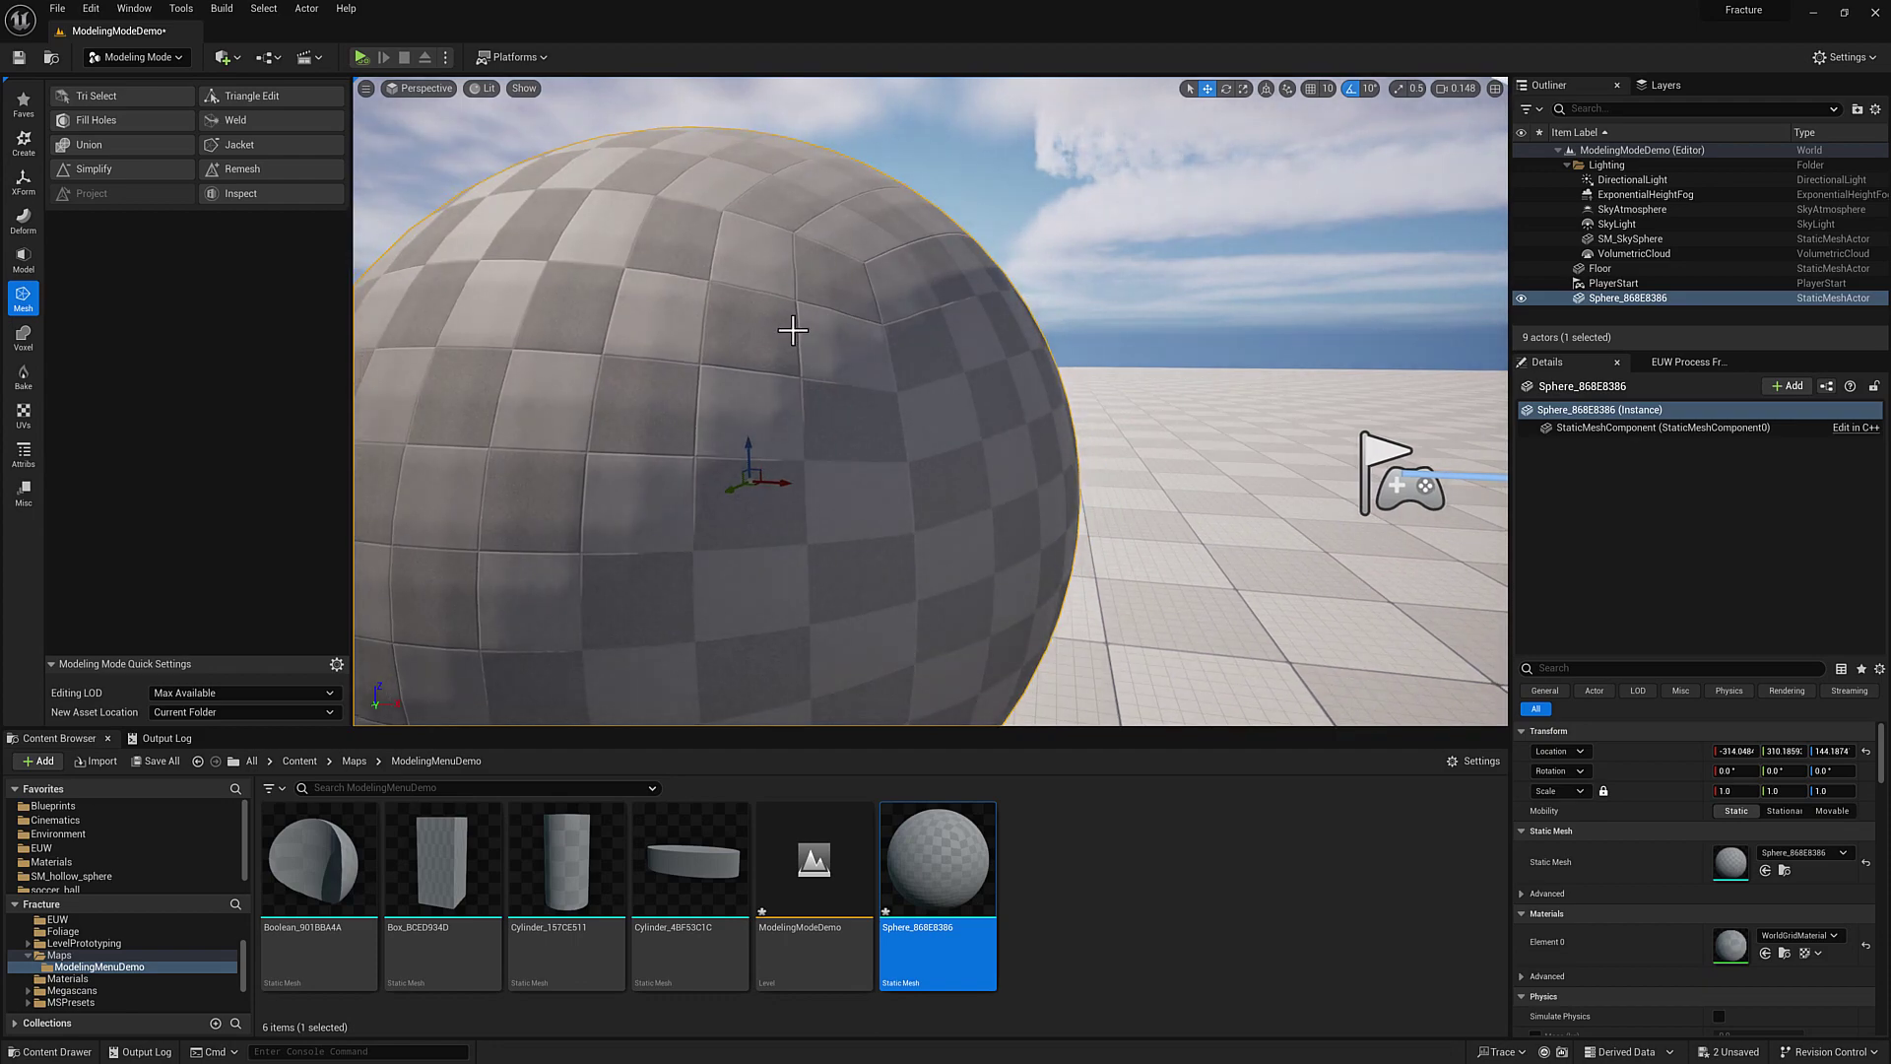
right_drag(811, 335, 656, 545)
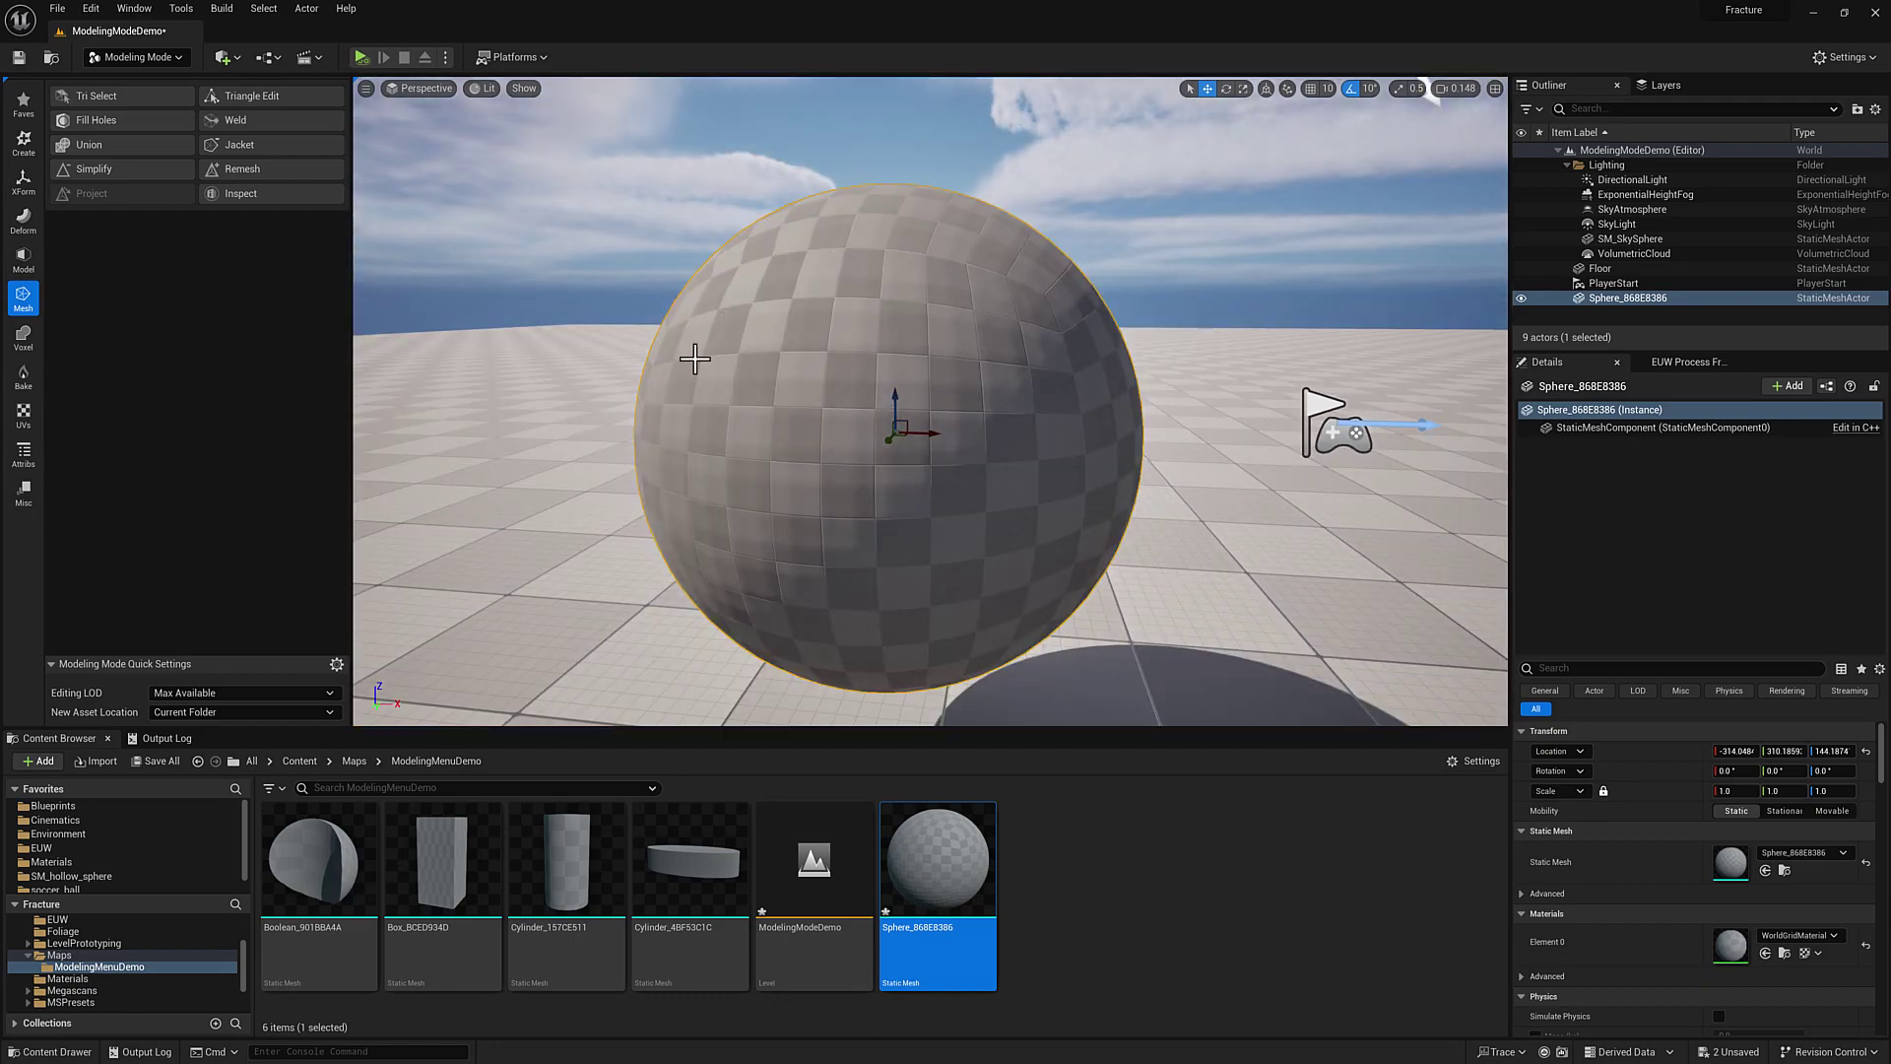
right_drag(522, 463, 489, 474)
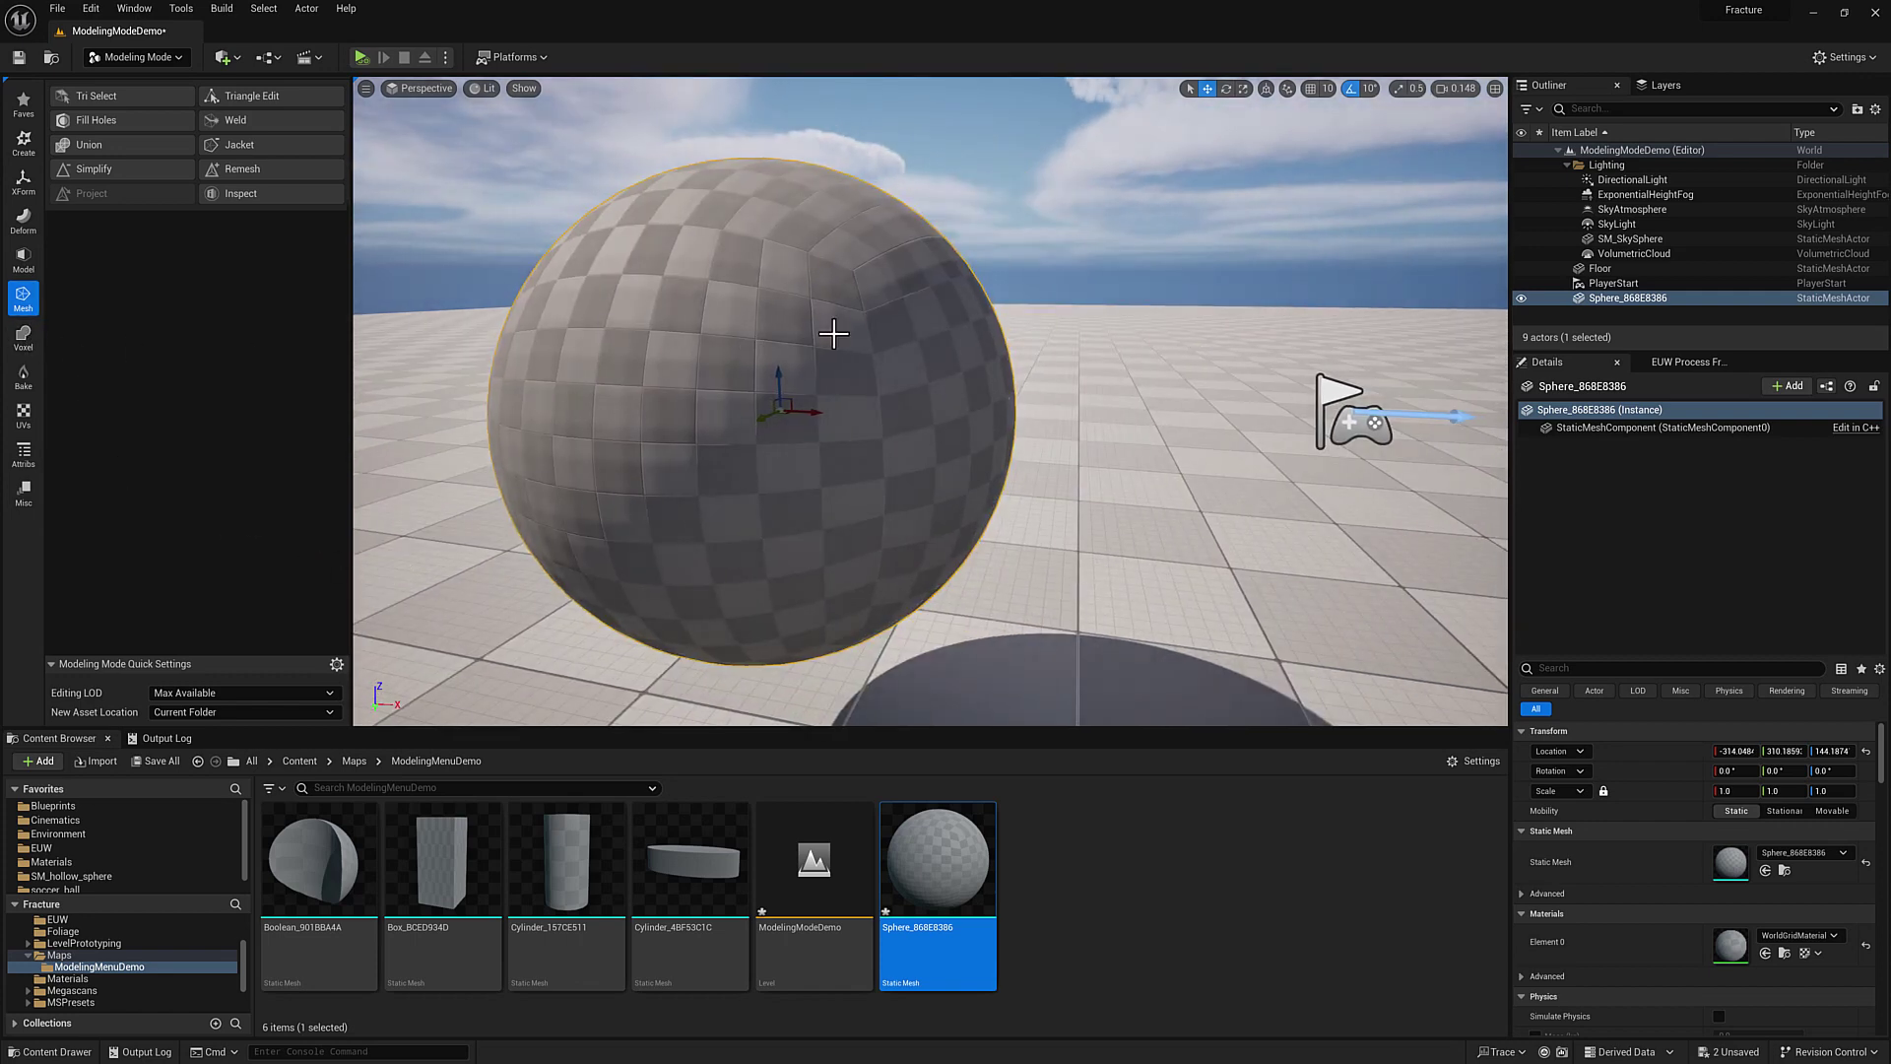
right_drag(772, 321, 776, 315)
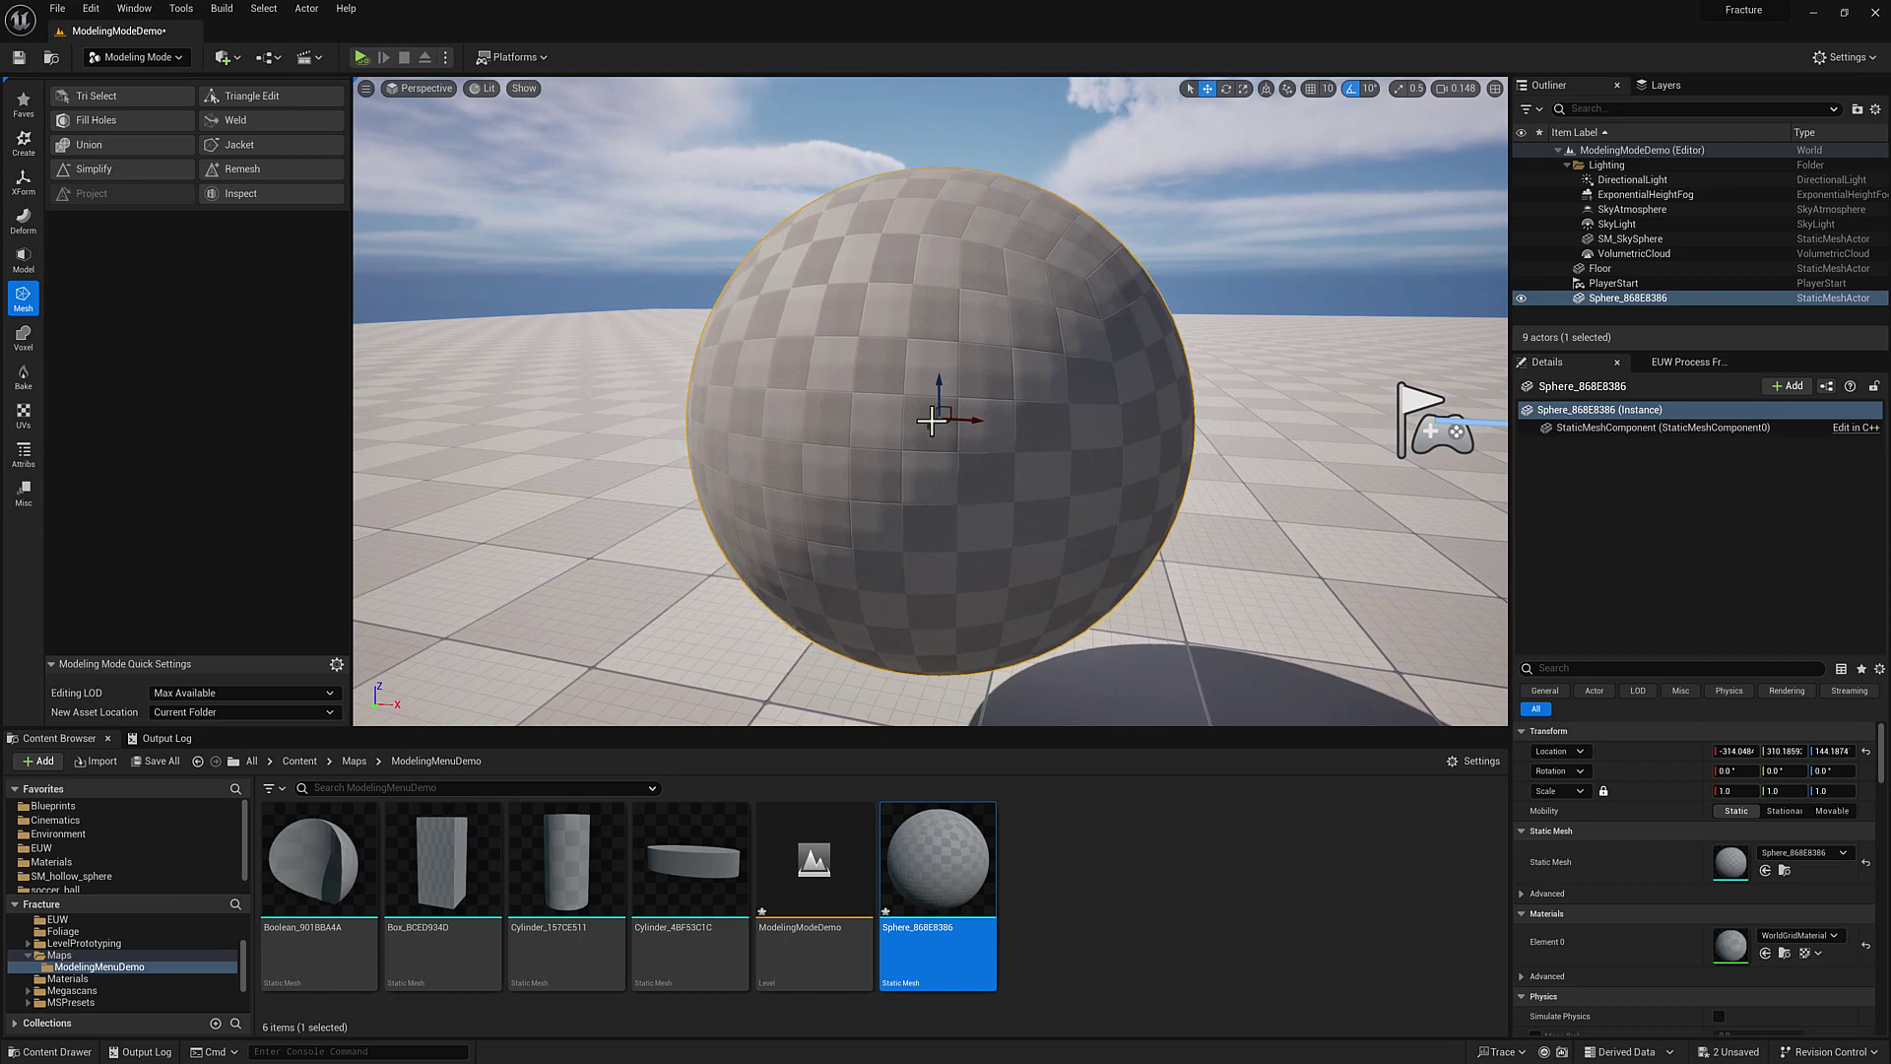
middle_drag(1019, 424, 954, 422)
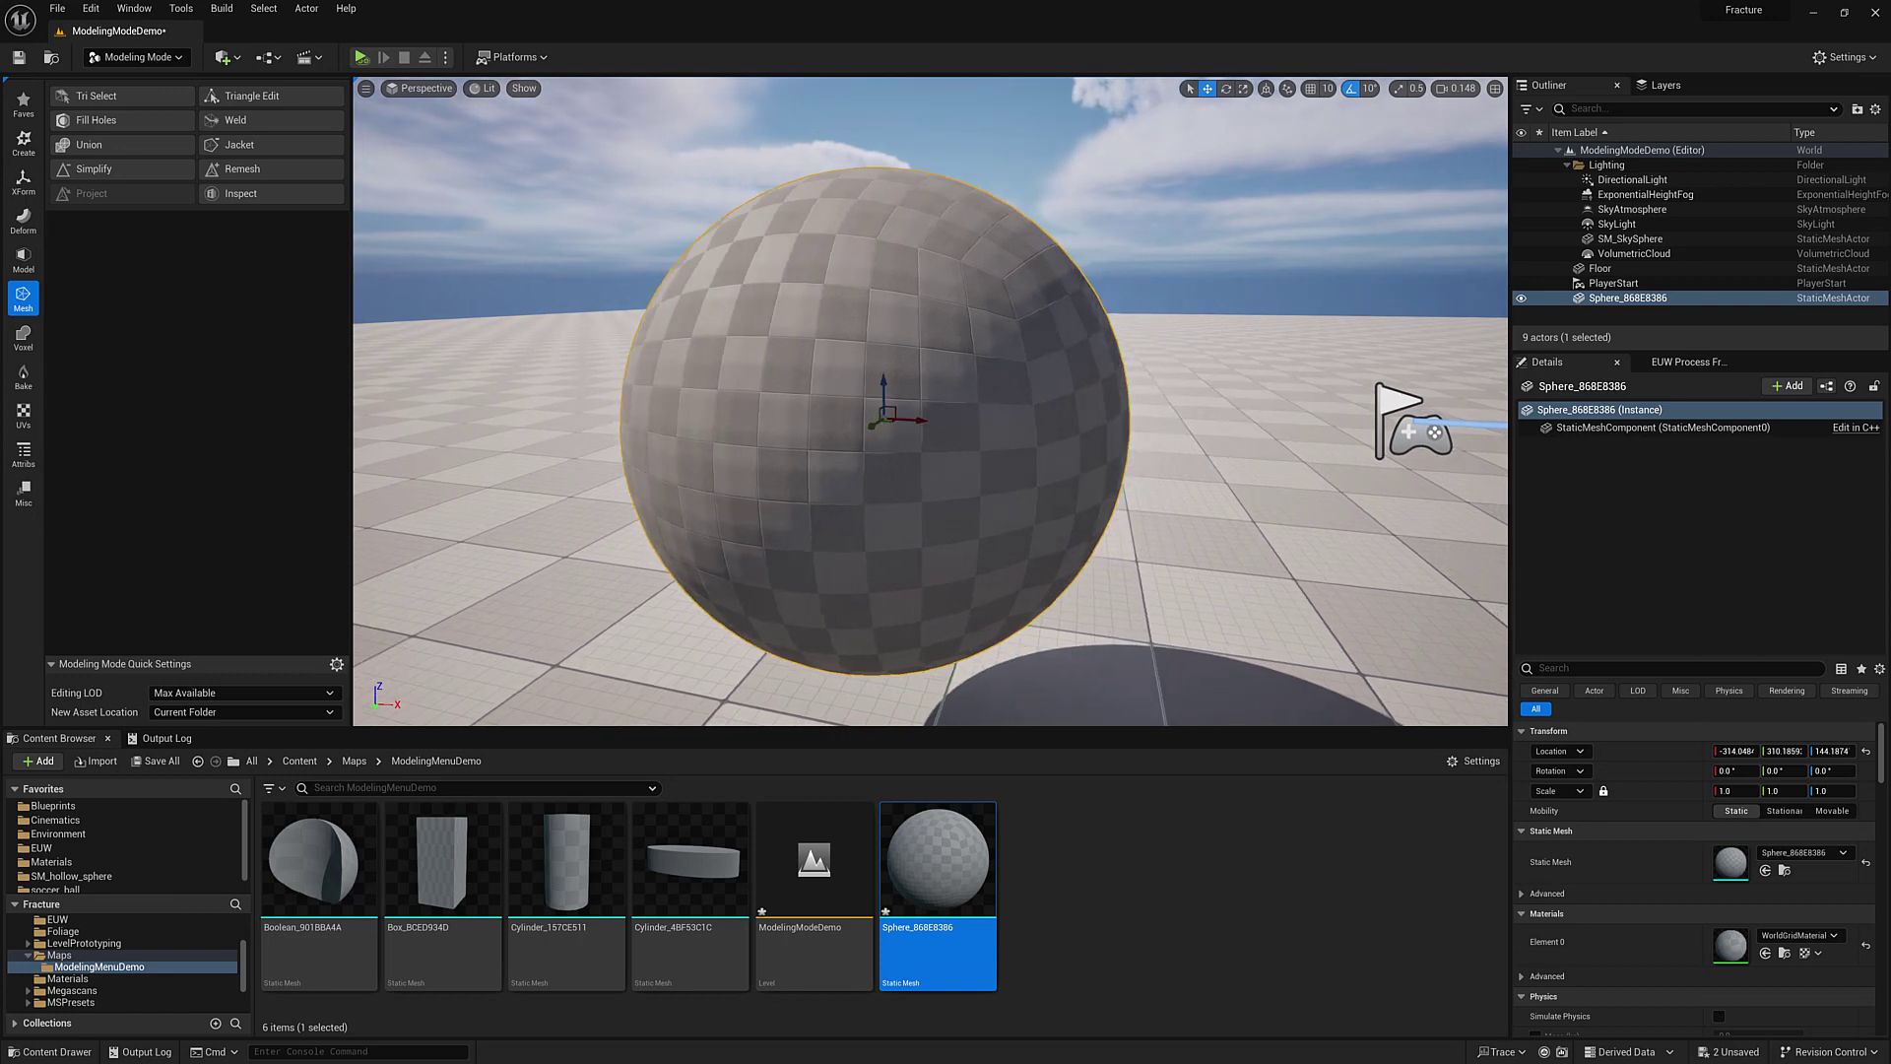
scroll(790, 320, up, 3)
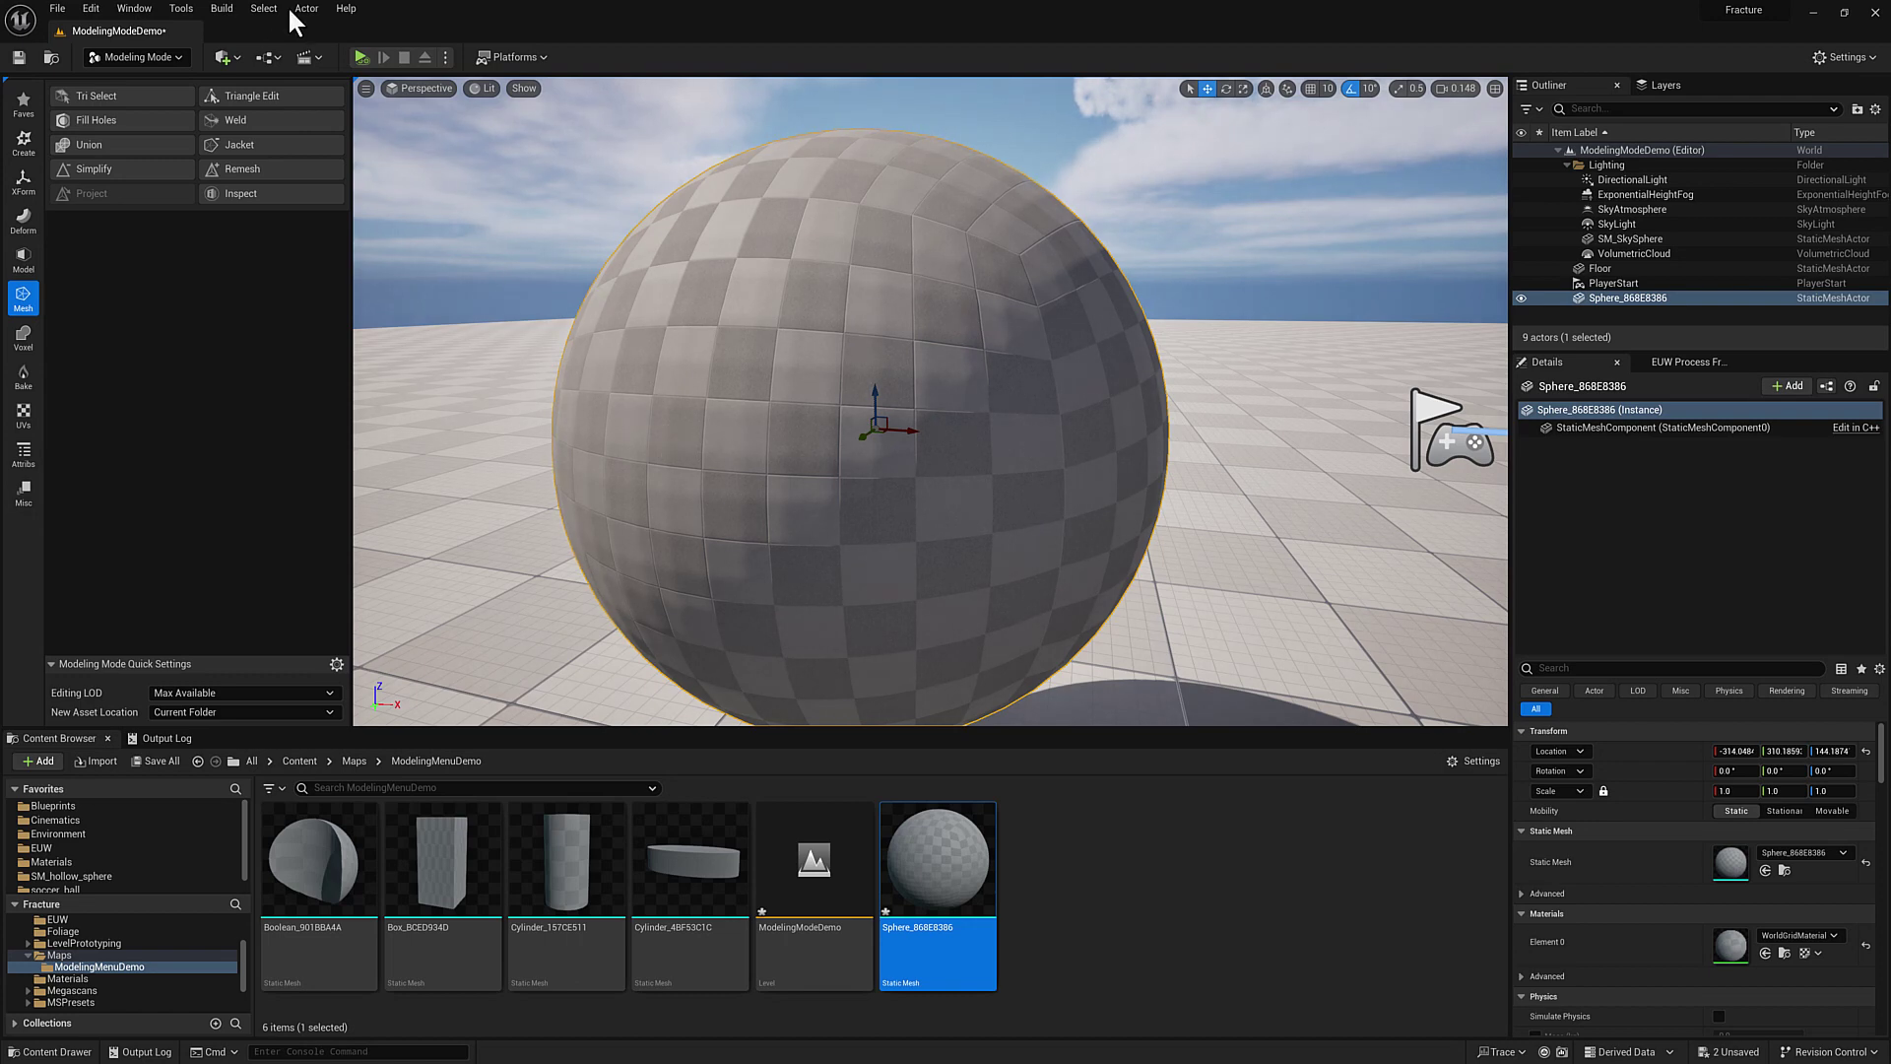
Smooth the remeshed sphere with the Fast Iterative type at 0.8 smoothing per step and accept the result.
click(23, 219)
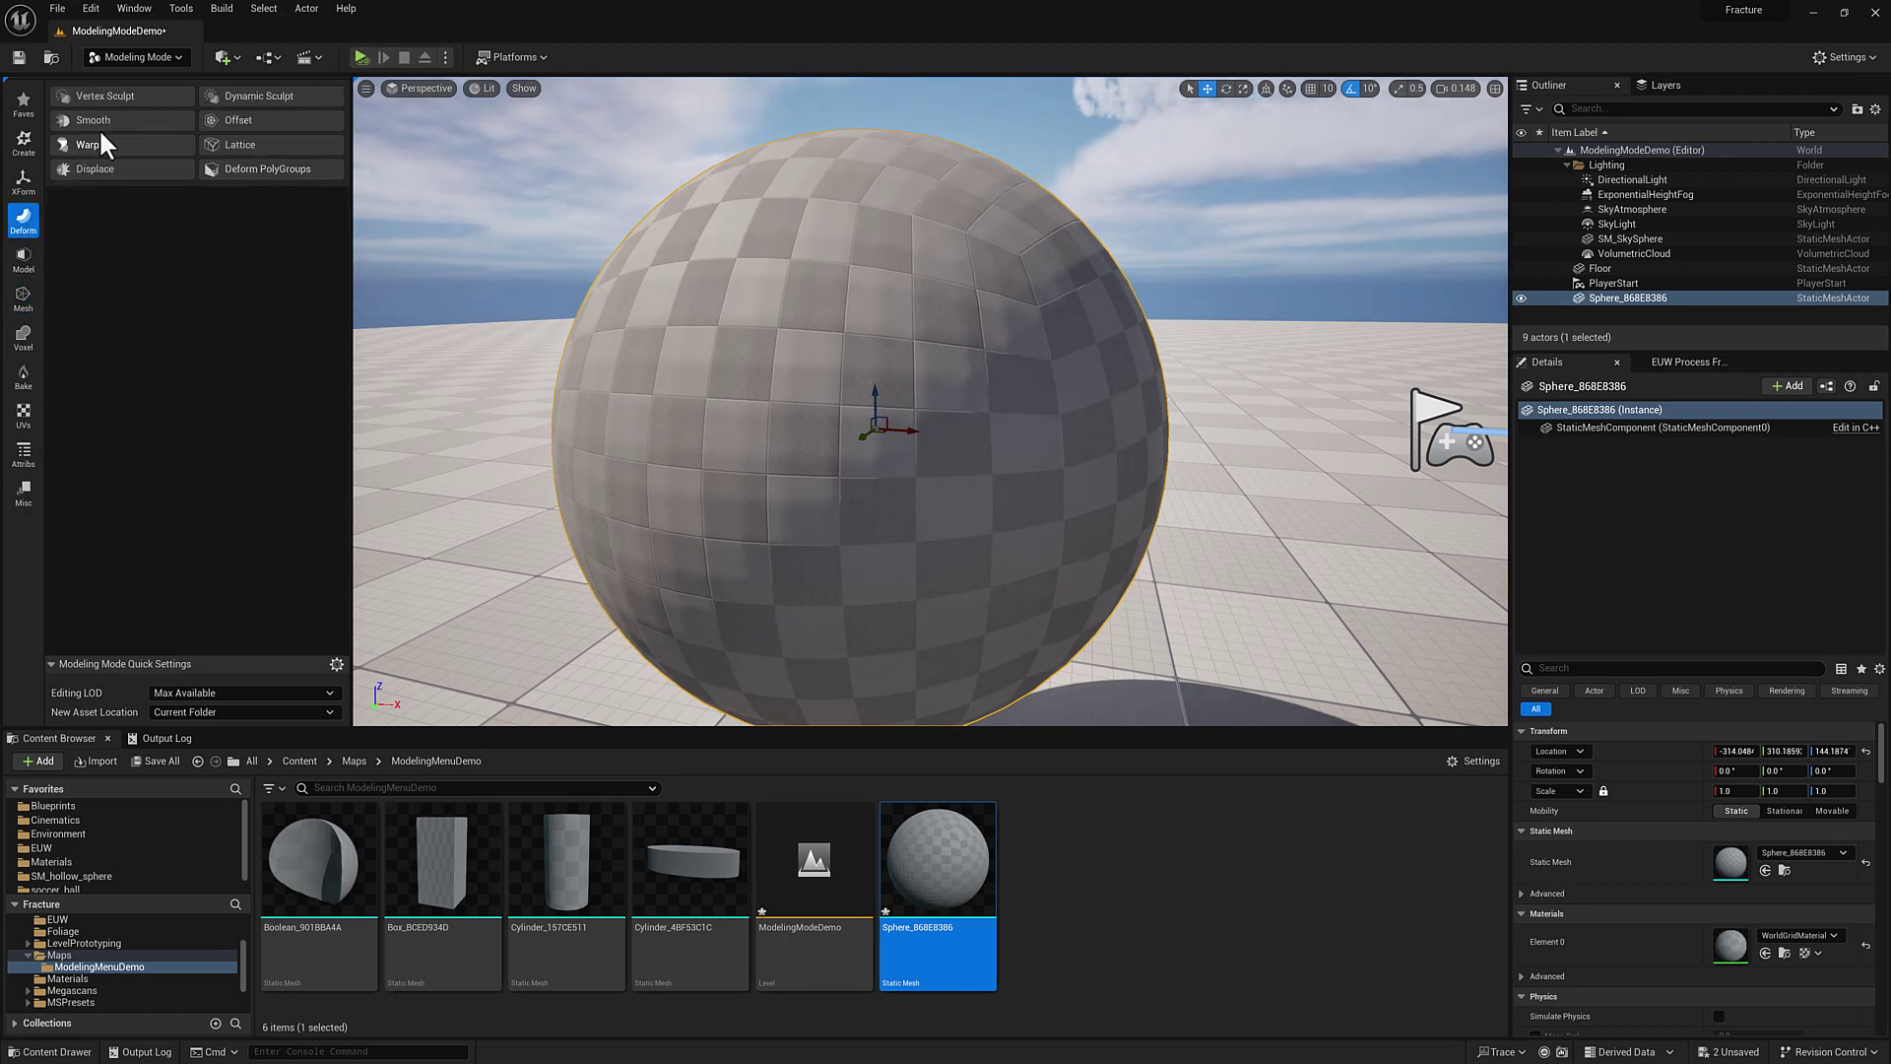
click(128, 120)
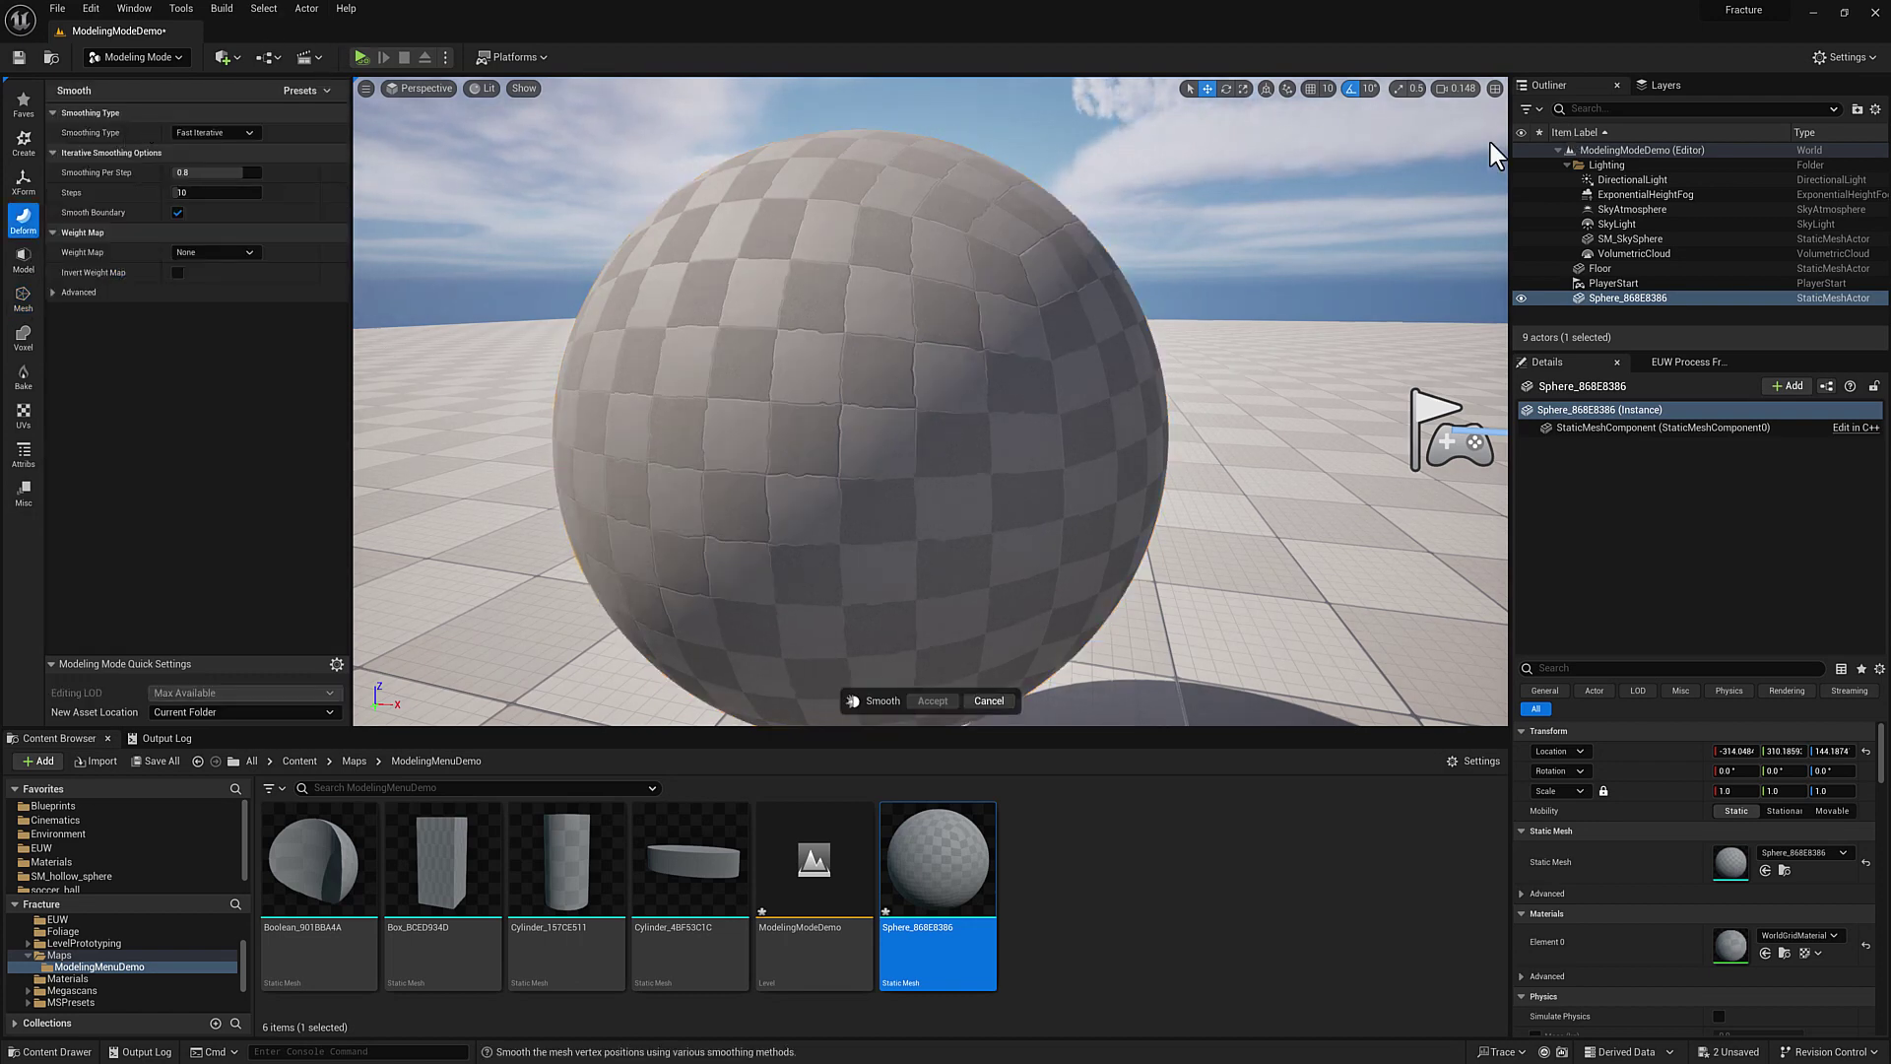
scroll(863, 394, up, 5)
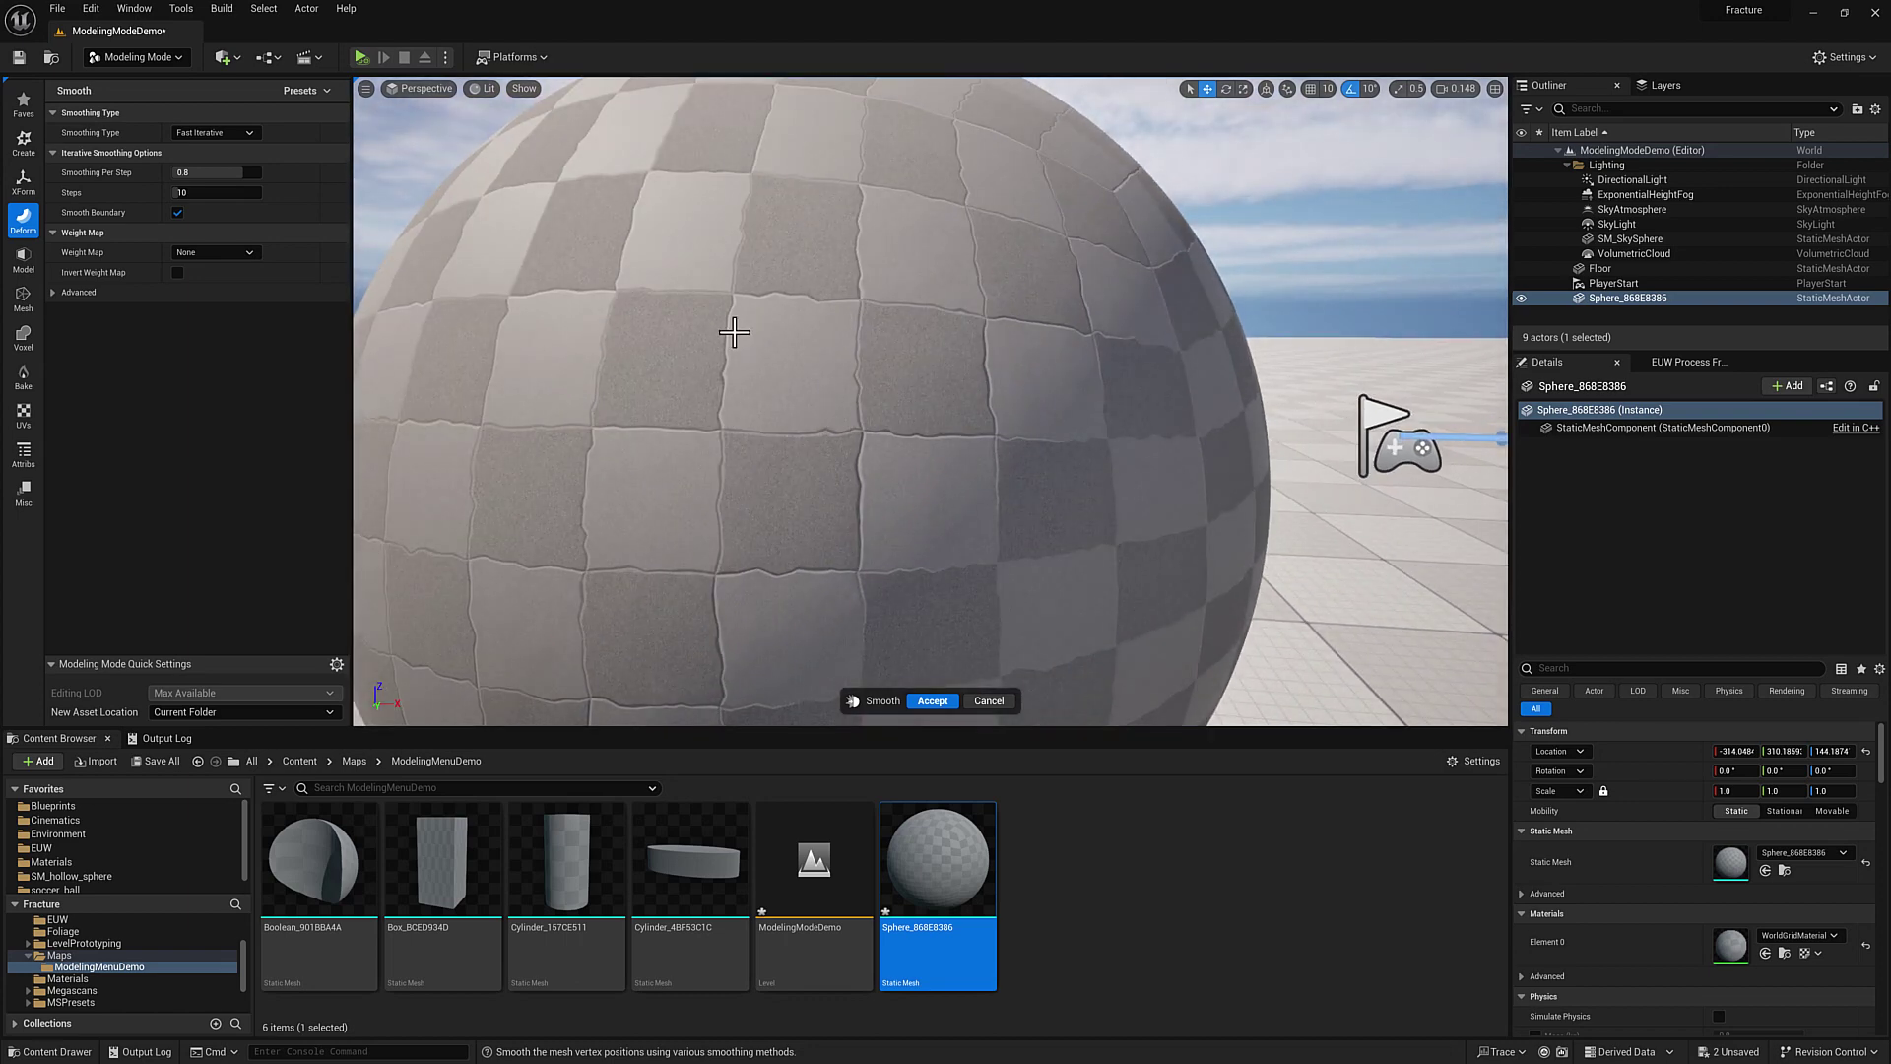
right_drag(778, 350, 615, 343)
key(s)
key(d)
key(s)
click(936, 701)
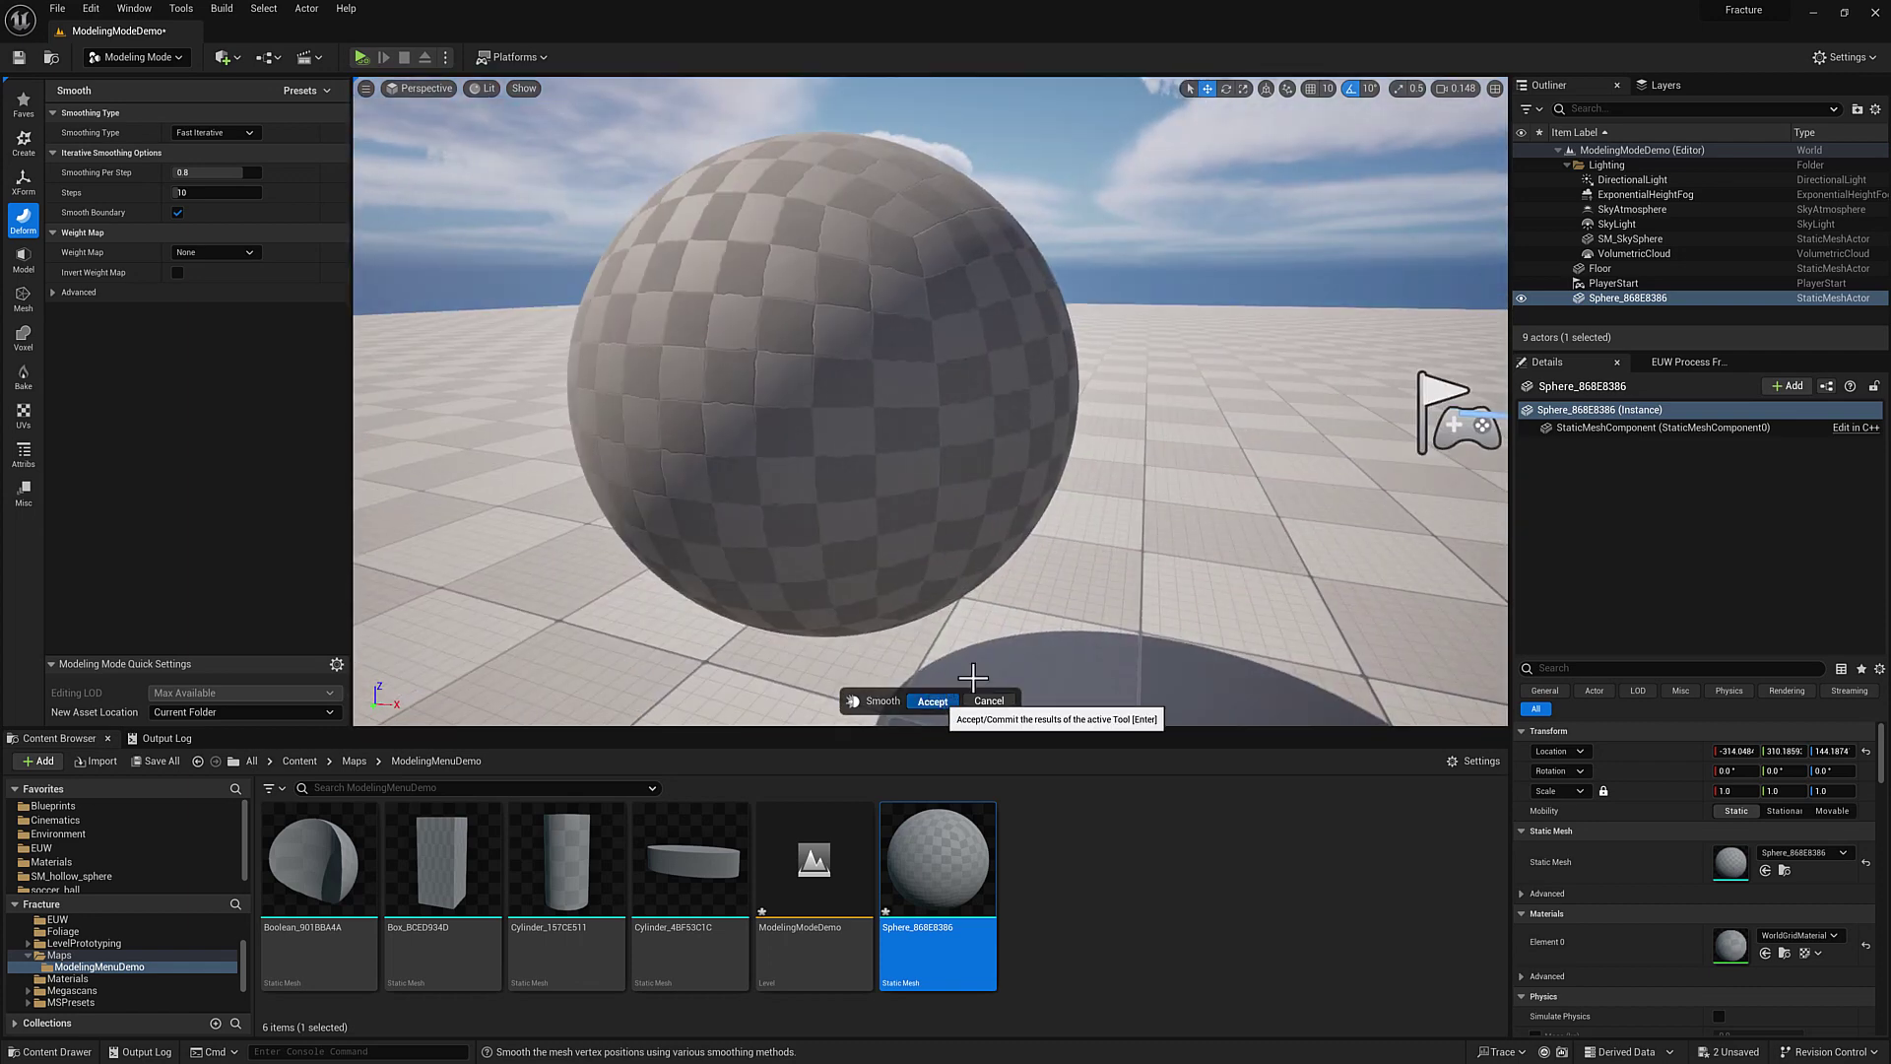
click(932, 700)
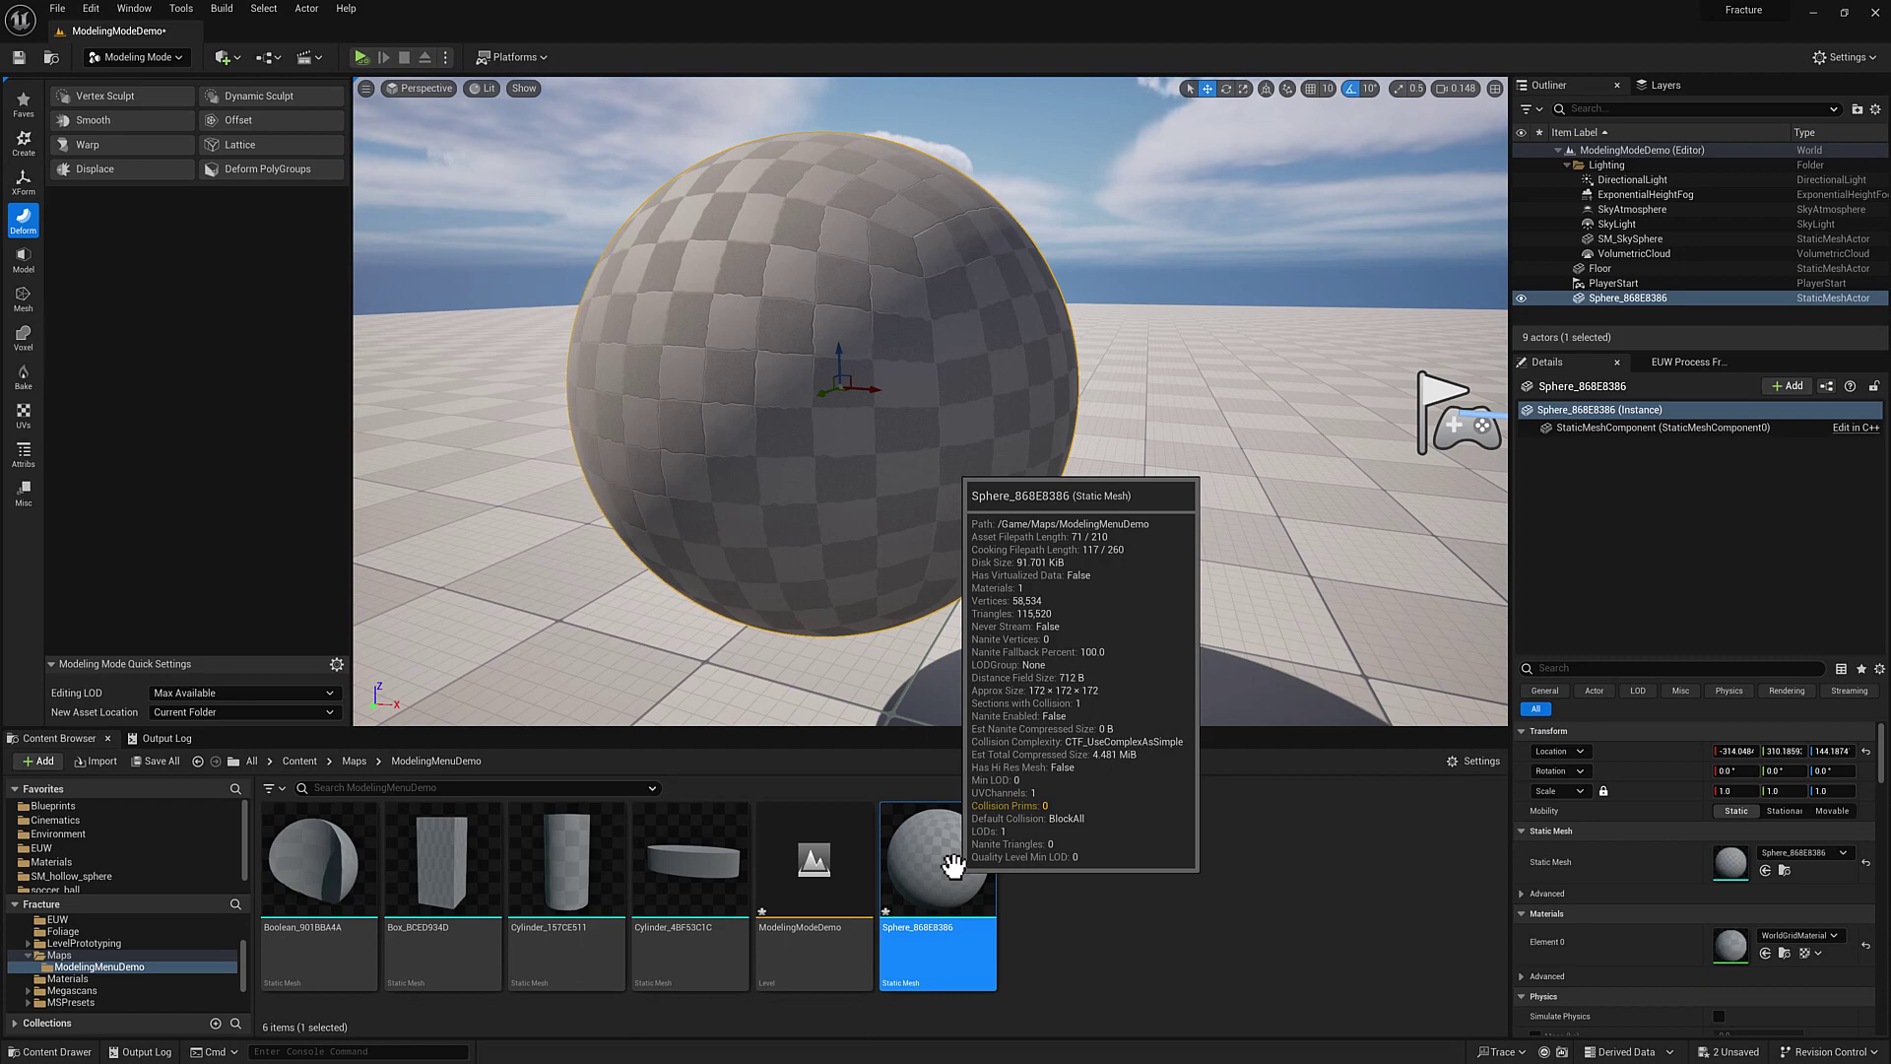
Start Vertex Sculpt on the smoothed sphere and turn off its wireframe display.
key(a)
right_drag(1099, 592, 1143, 563)
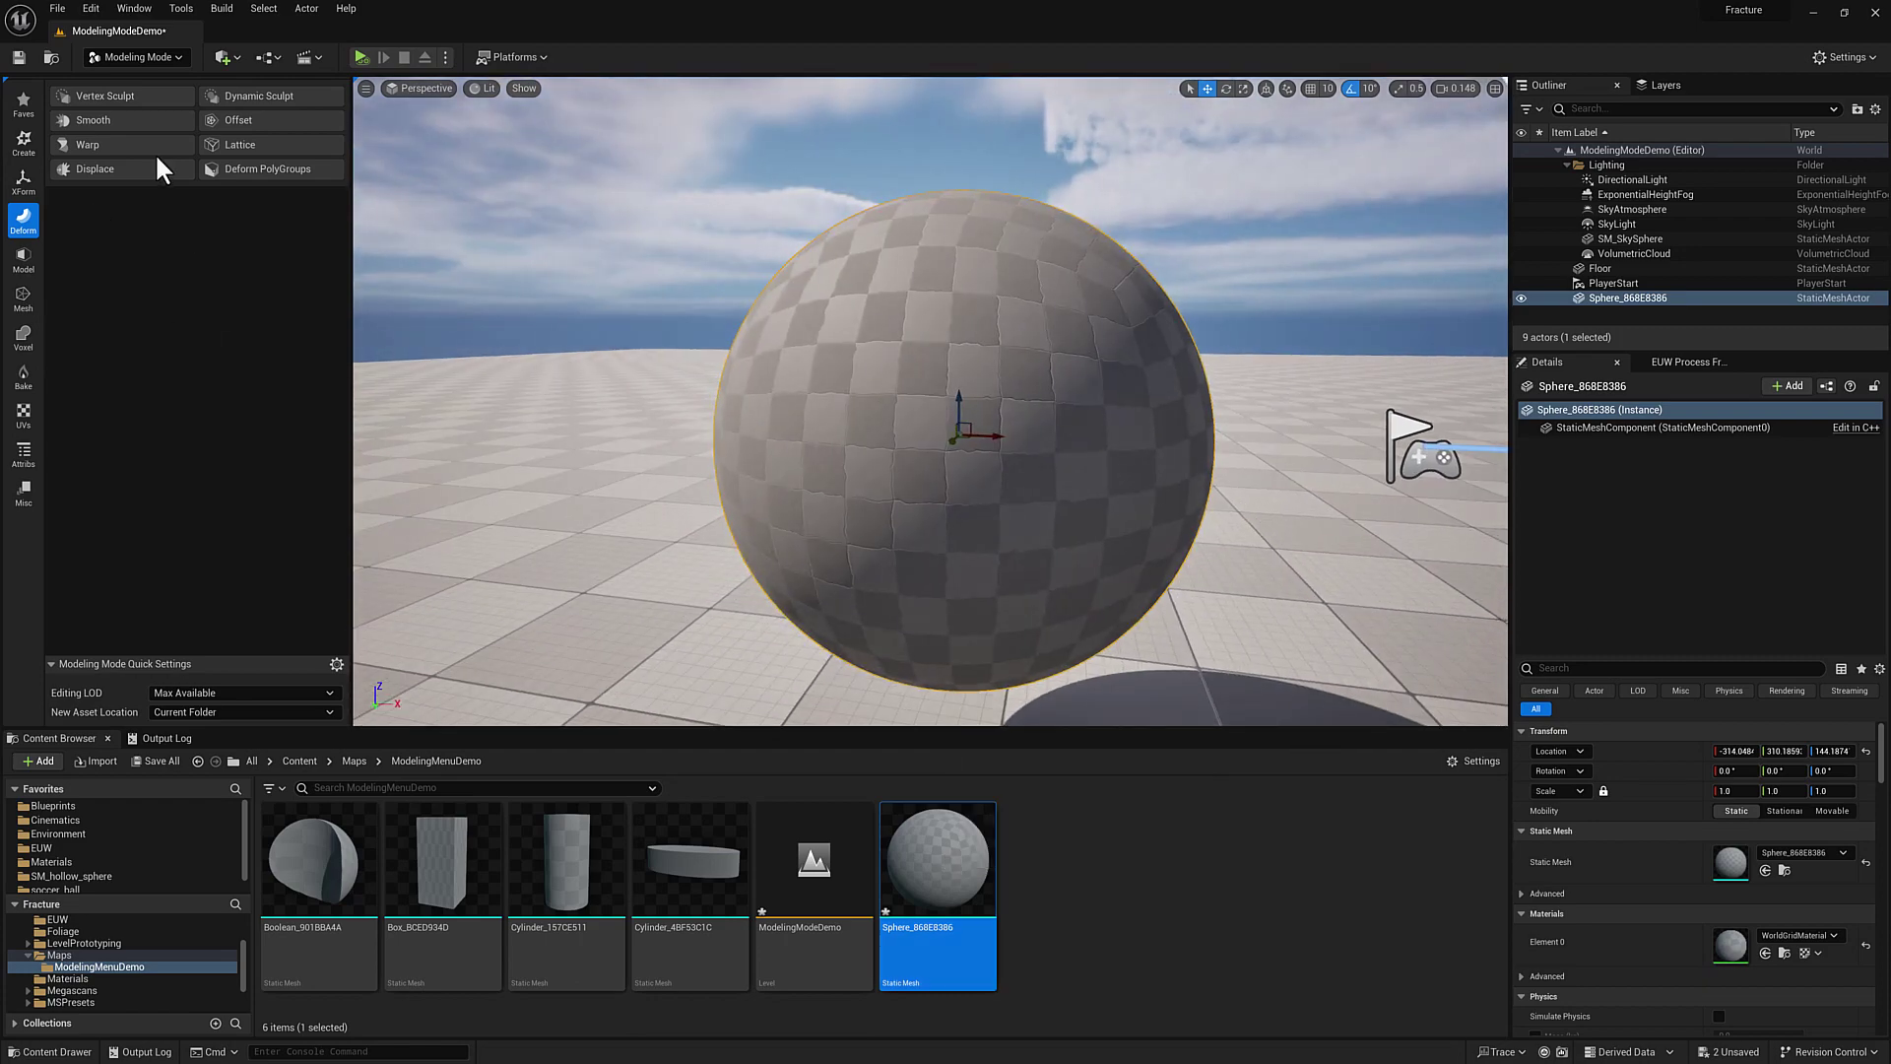
click(116, 96)
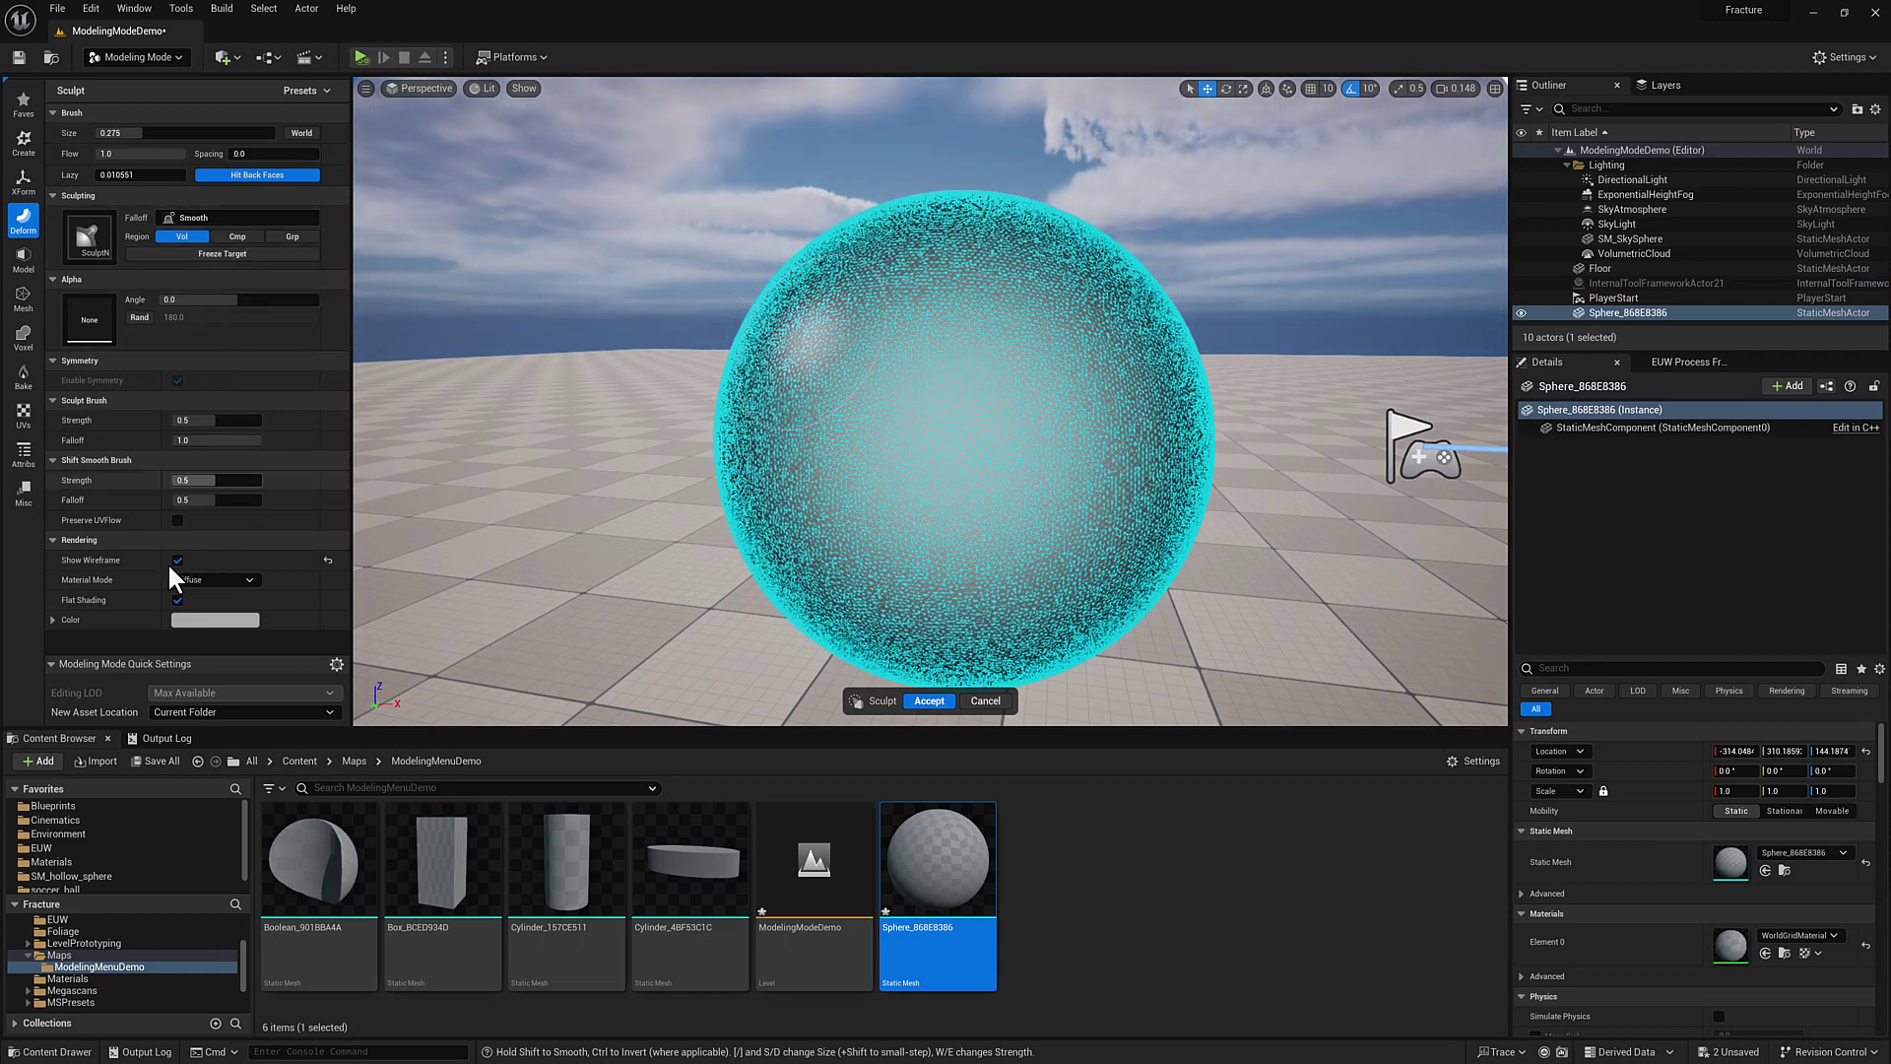
click(178, 560)
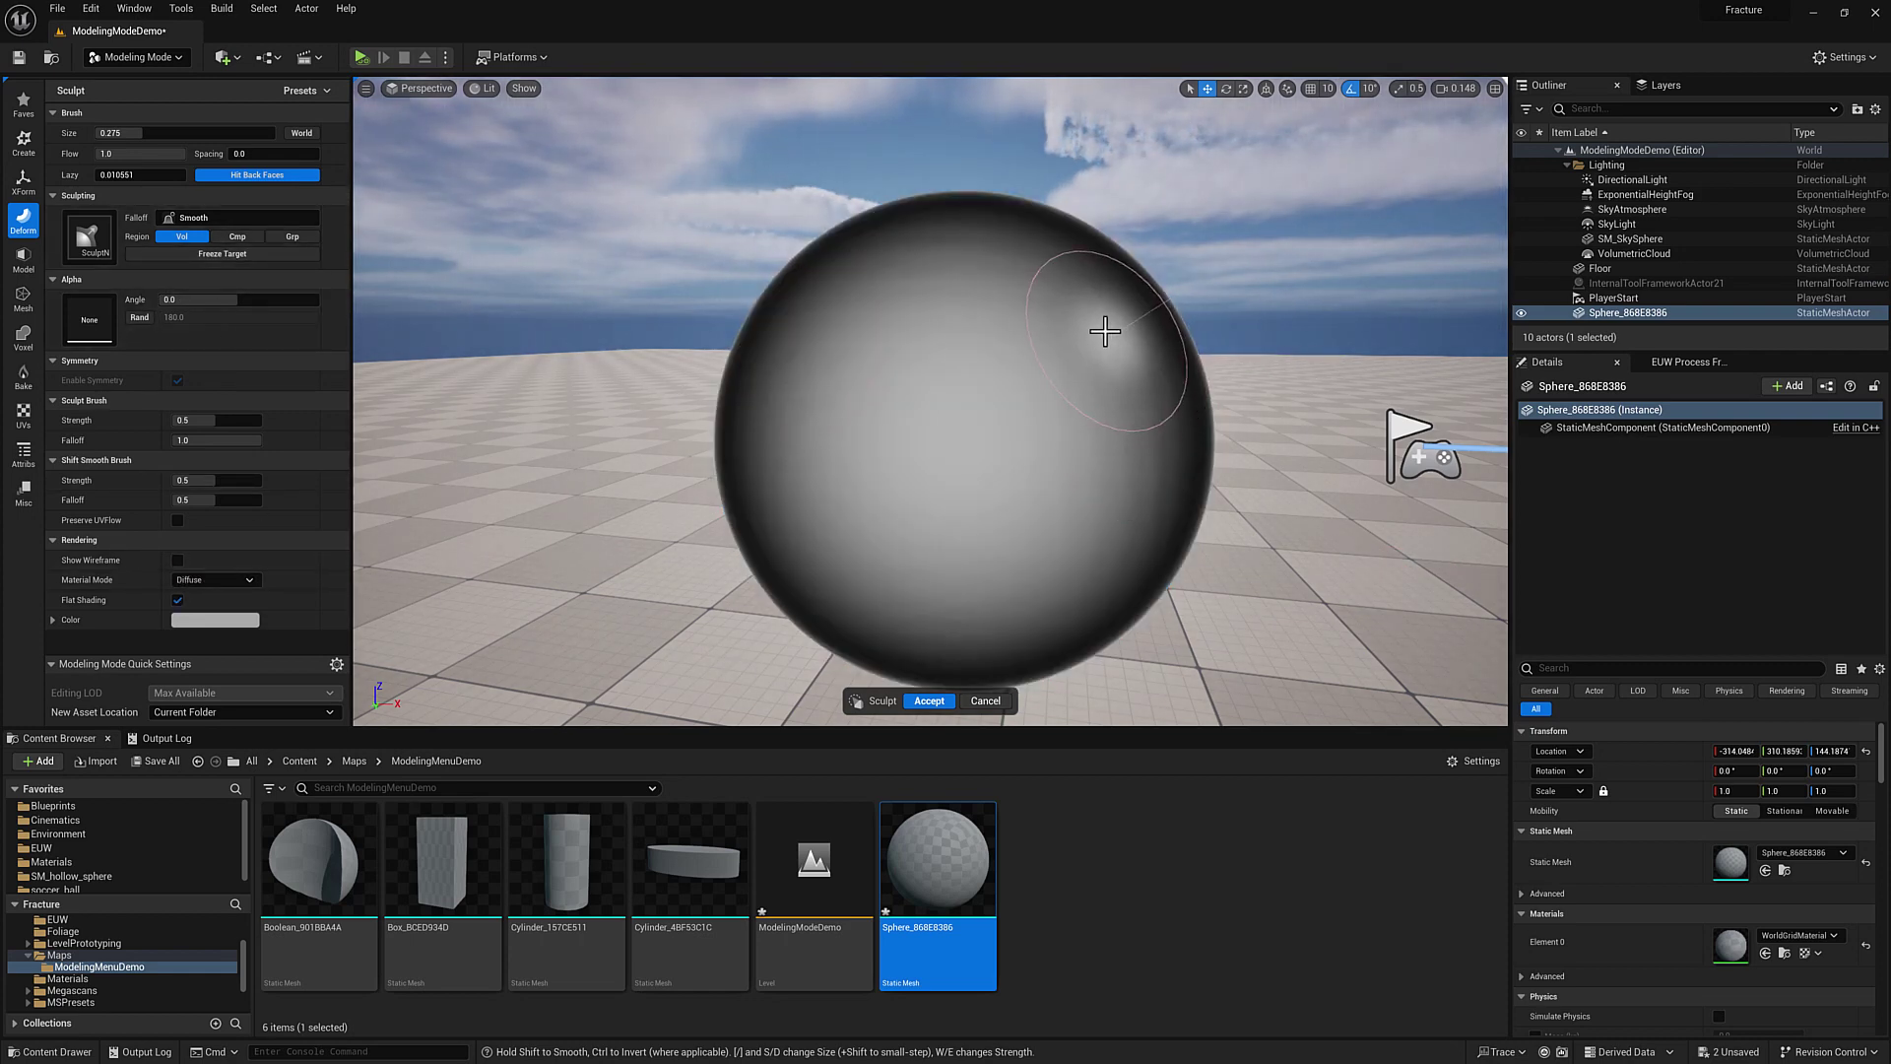
Test sculpt strokes on the dense sphere, undoing the first attempt and raising a curved ridge along its side.
mouse_move(1103, 371)
mouse_down()
mouse_move(1090, 304)
mouse_move(1110, 359)
mouse_move(1036, 433)
mouse_up()
key(ctrl+z)
key(ctrl+z)
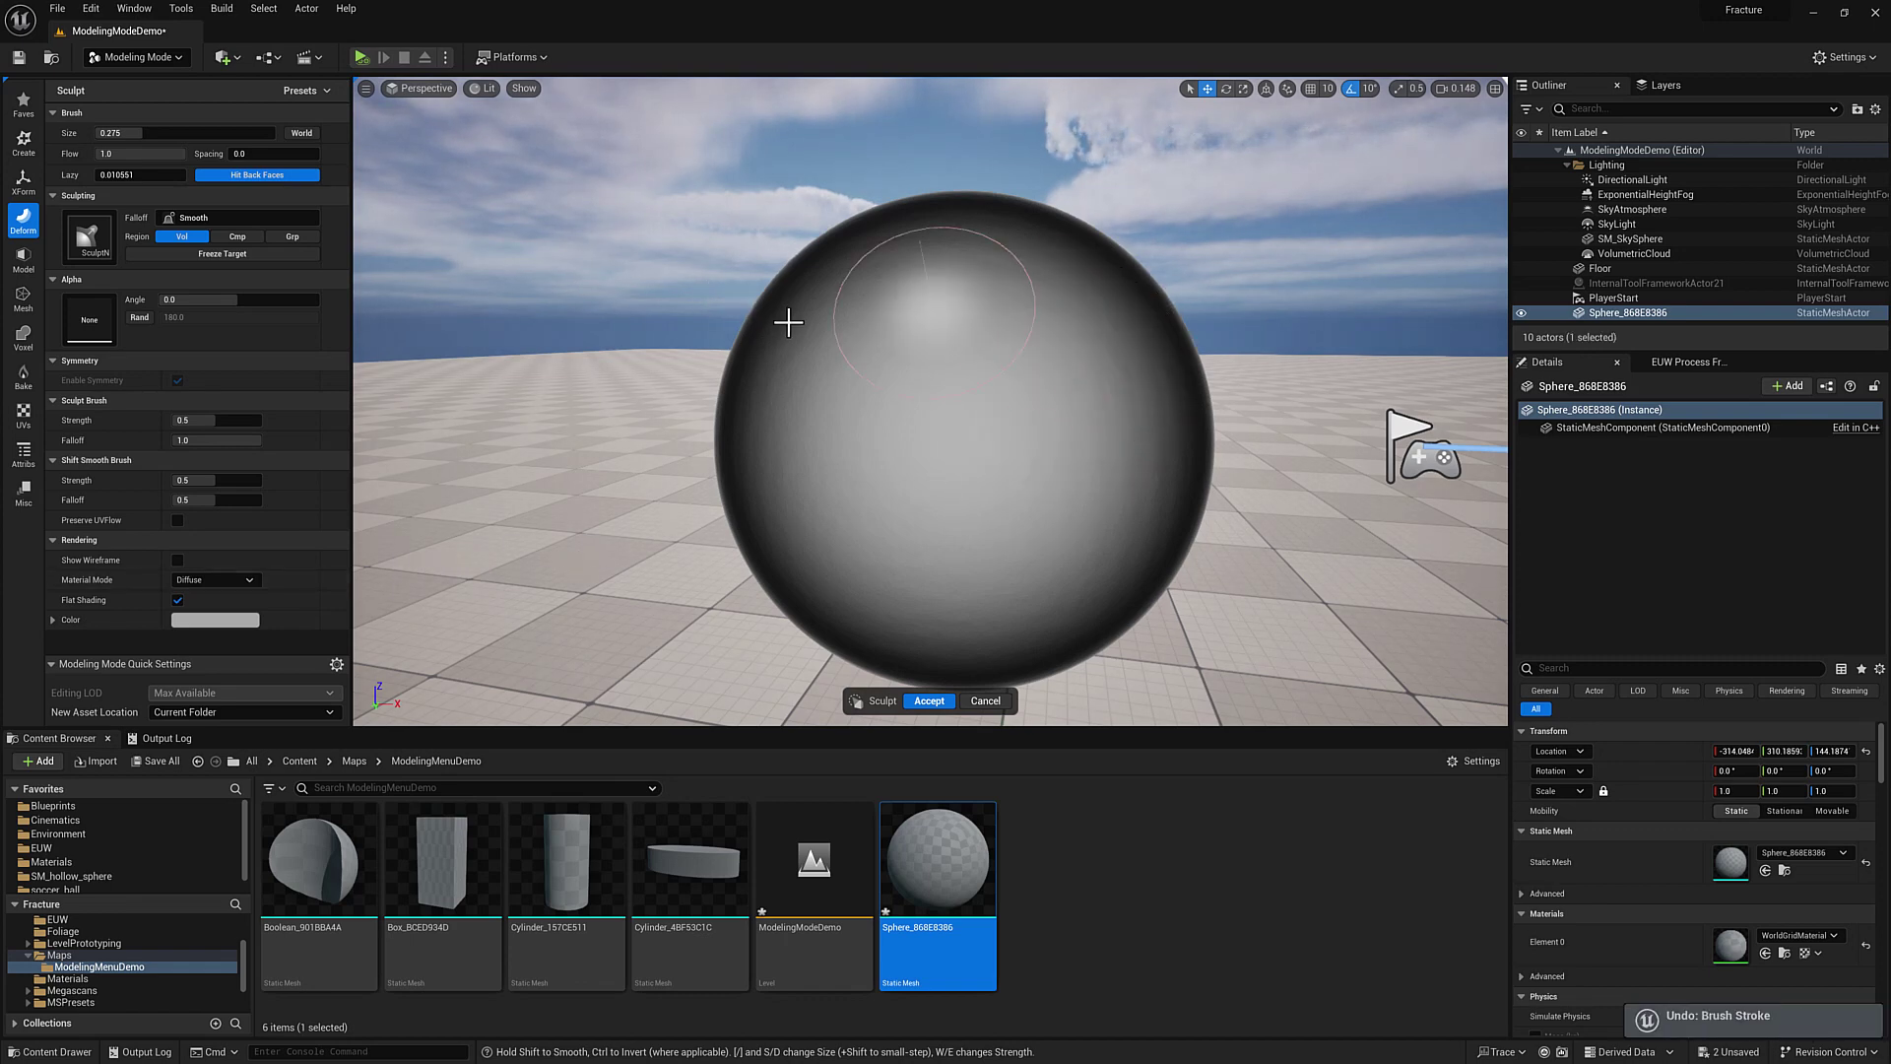
mouse_move(827, 318)
mouse_down()
mouse_move(773, 355)
mouse_move(857, 364)
mouse_move(828, 304)
mouse_move(773, 418)
mouse_up()
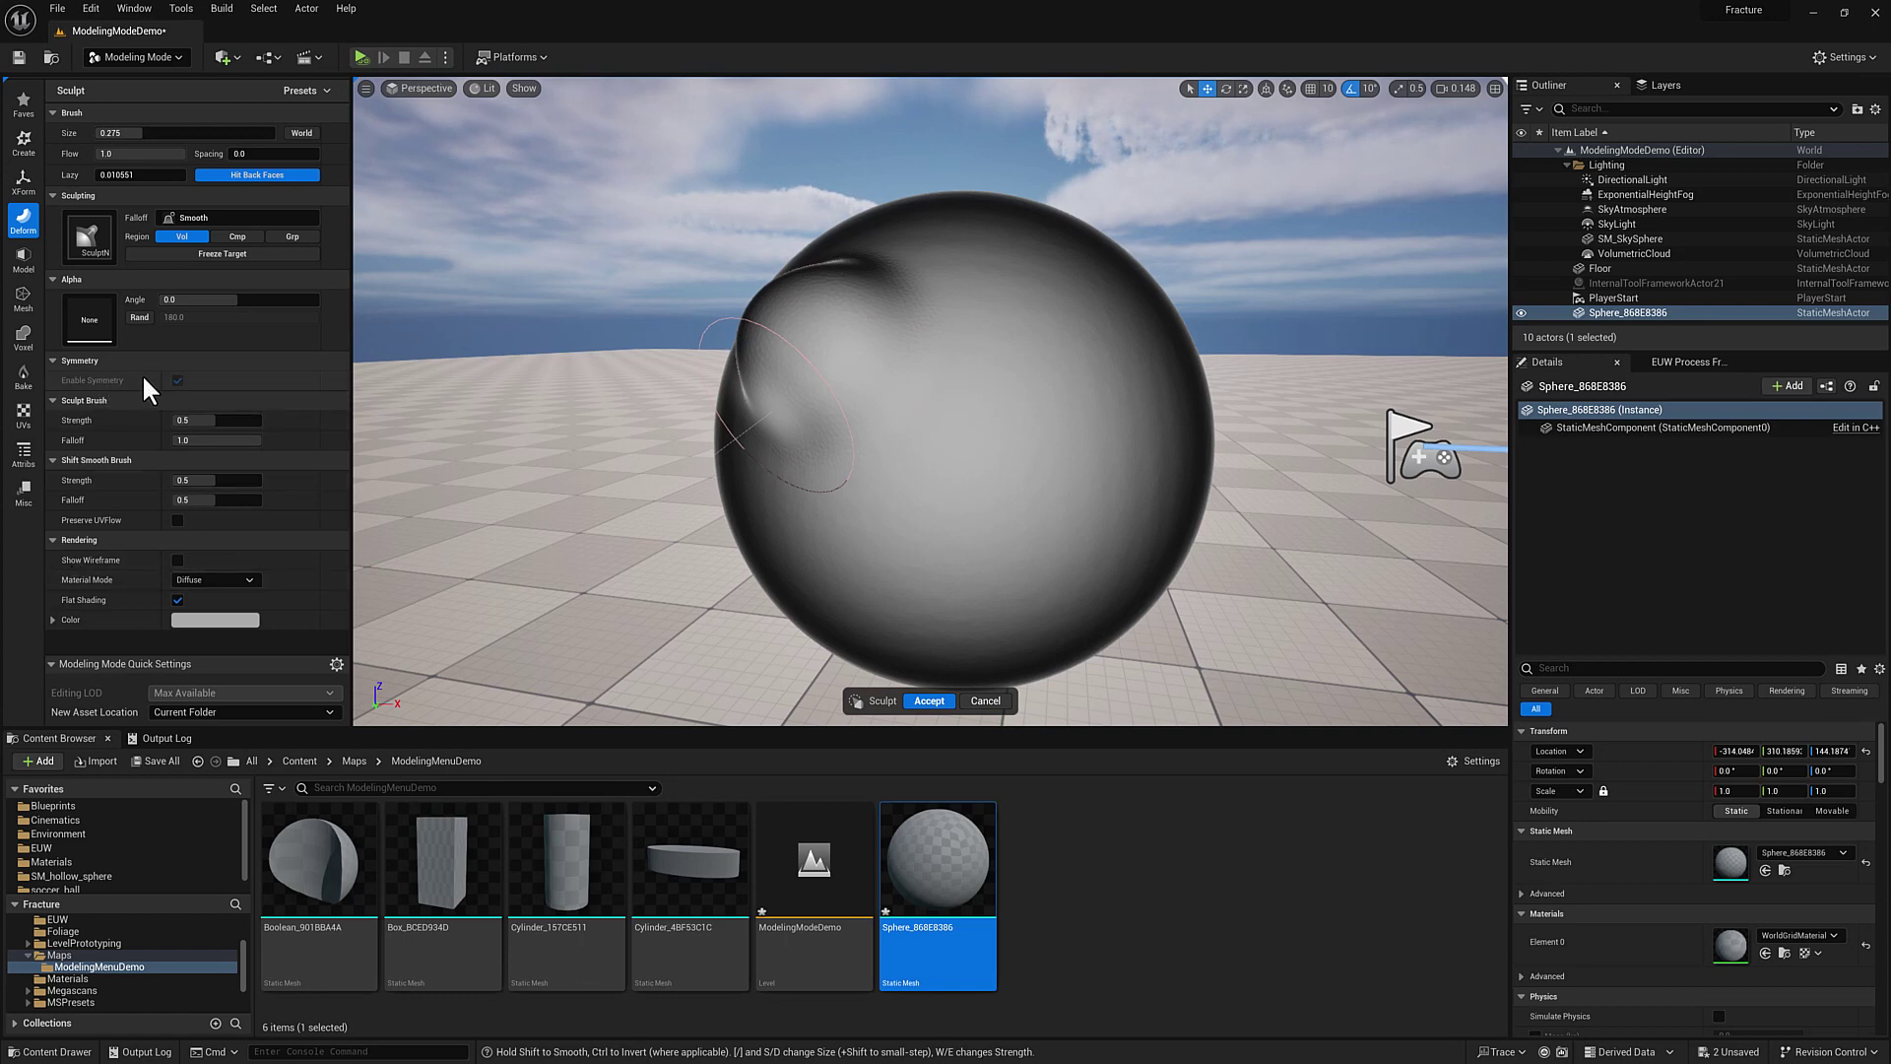
drag(1094, 364, 1133, 379)
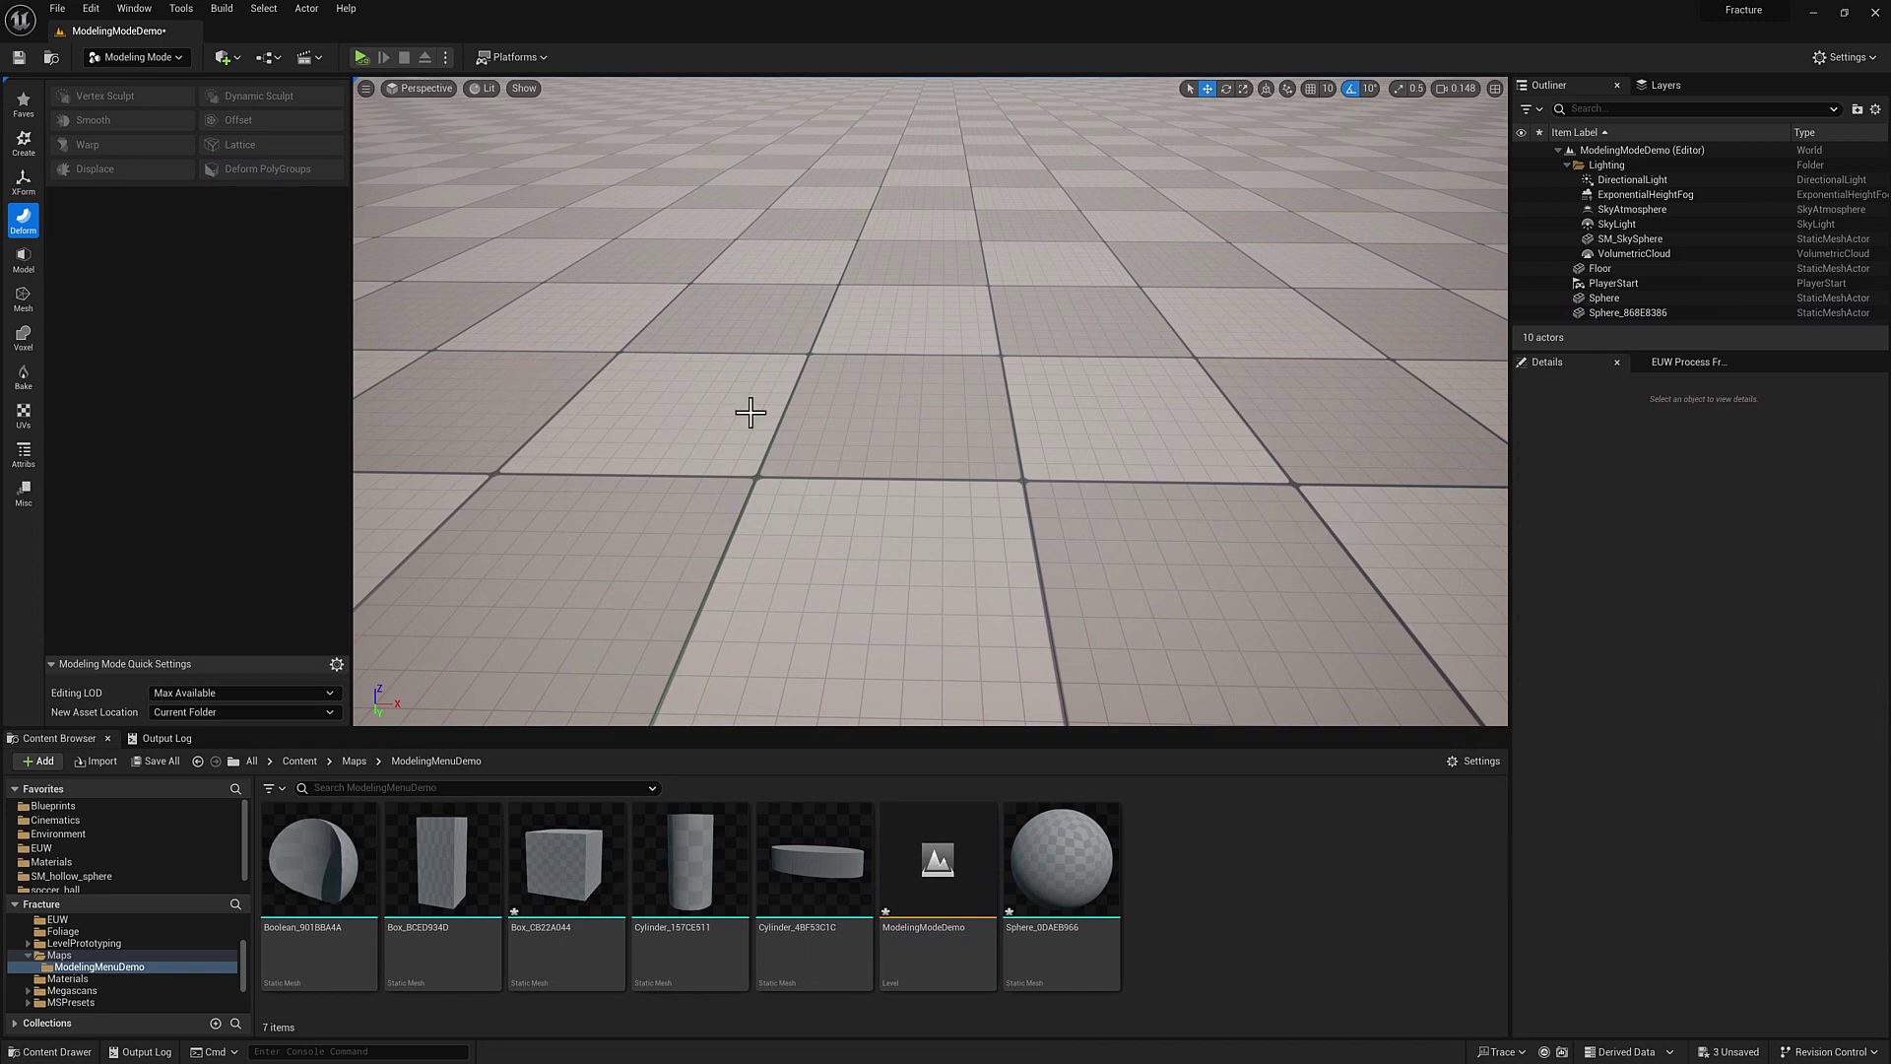
Create two spheres of radius 50 side by side on the floor.
click(23, 258)
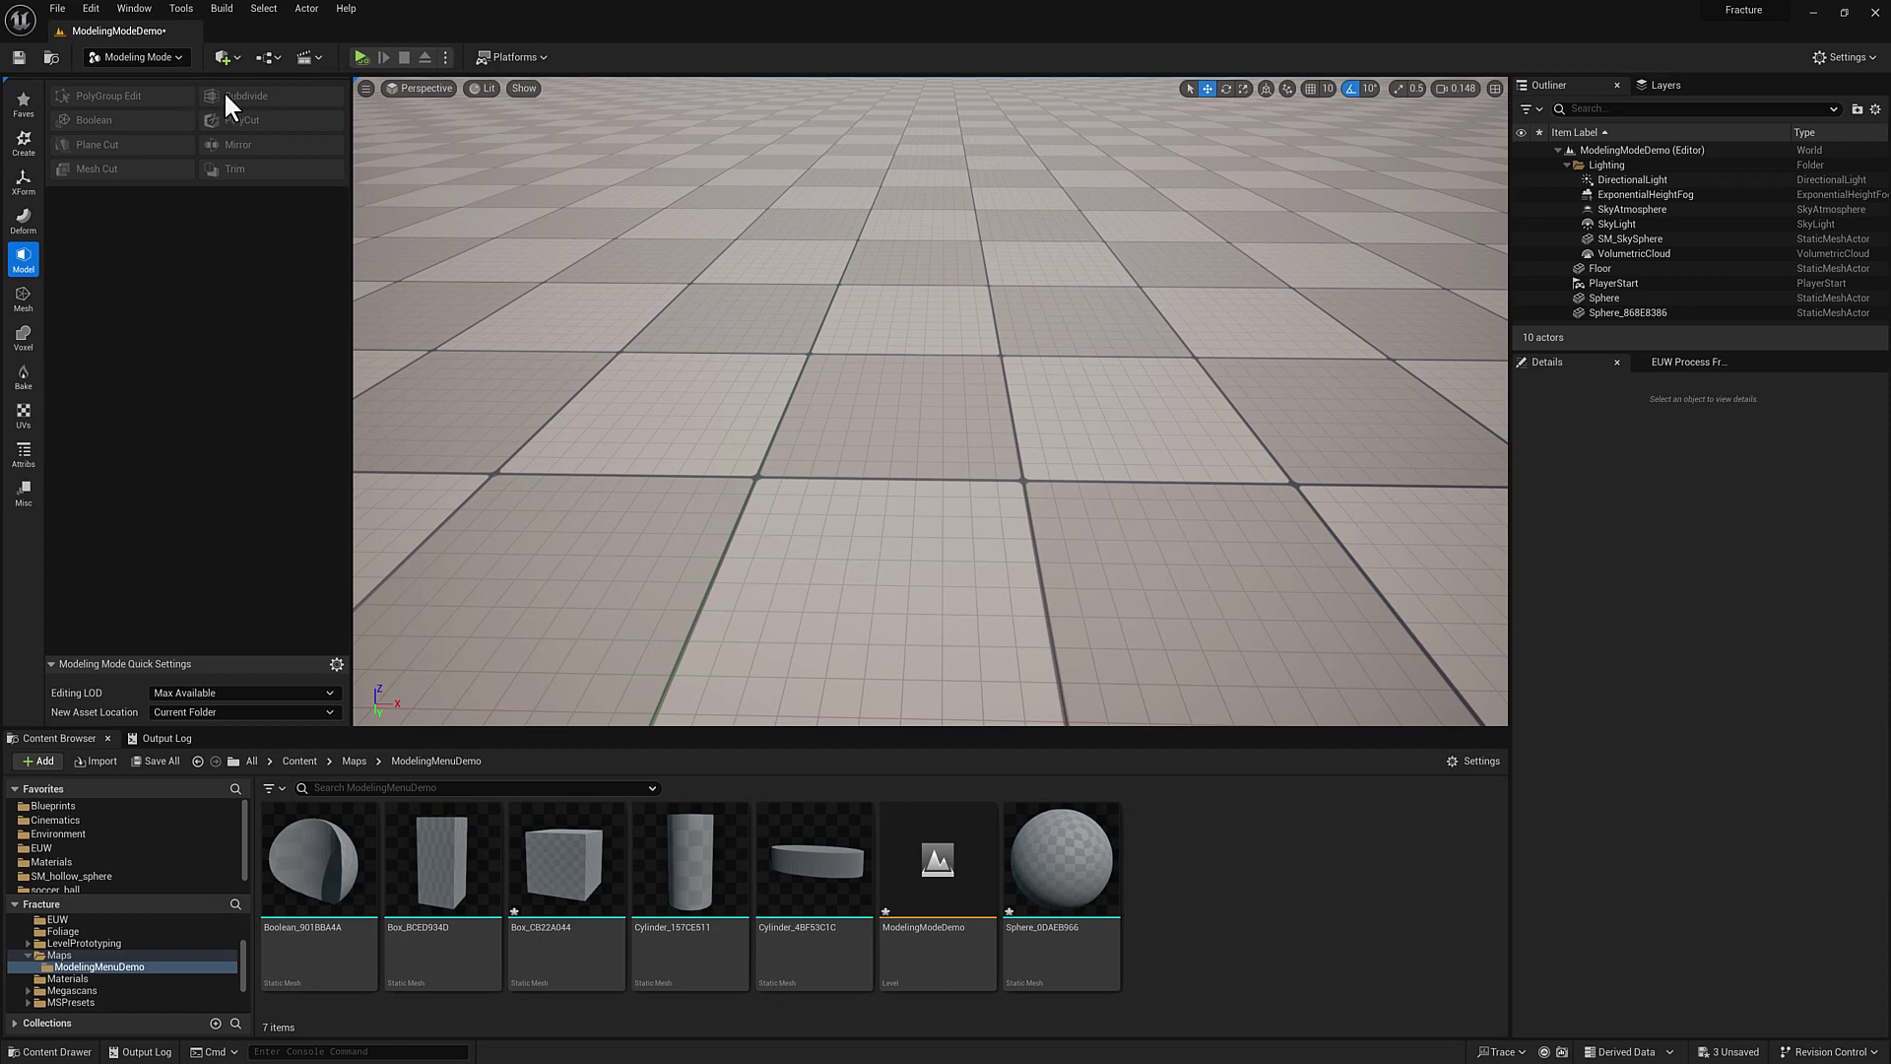
click(25, 143)
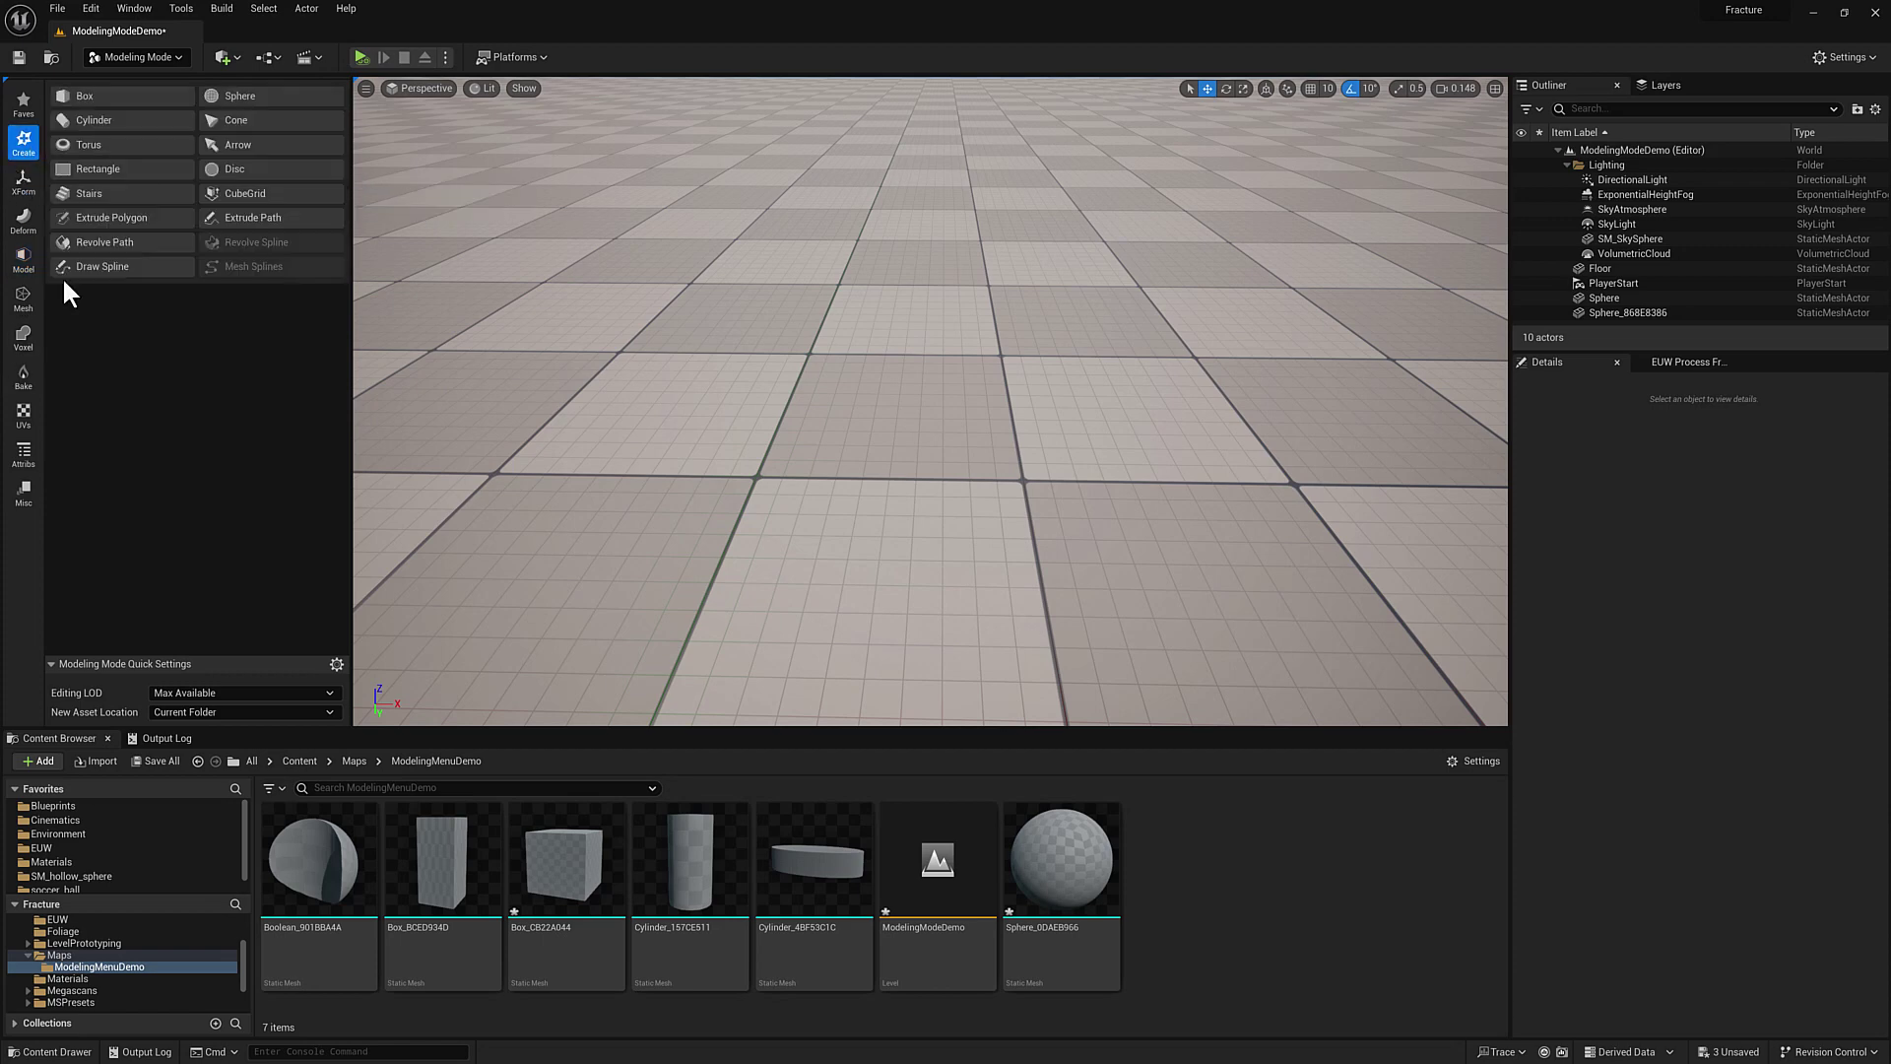
click(286, 96)
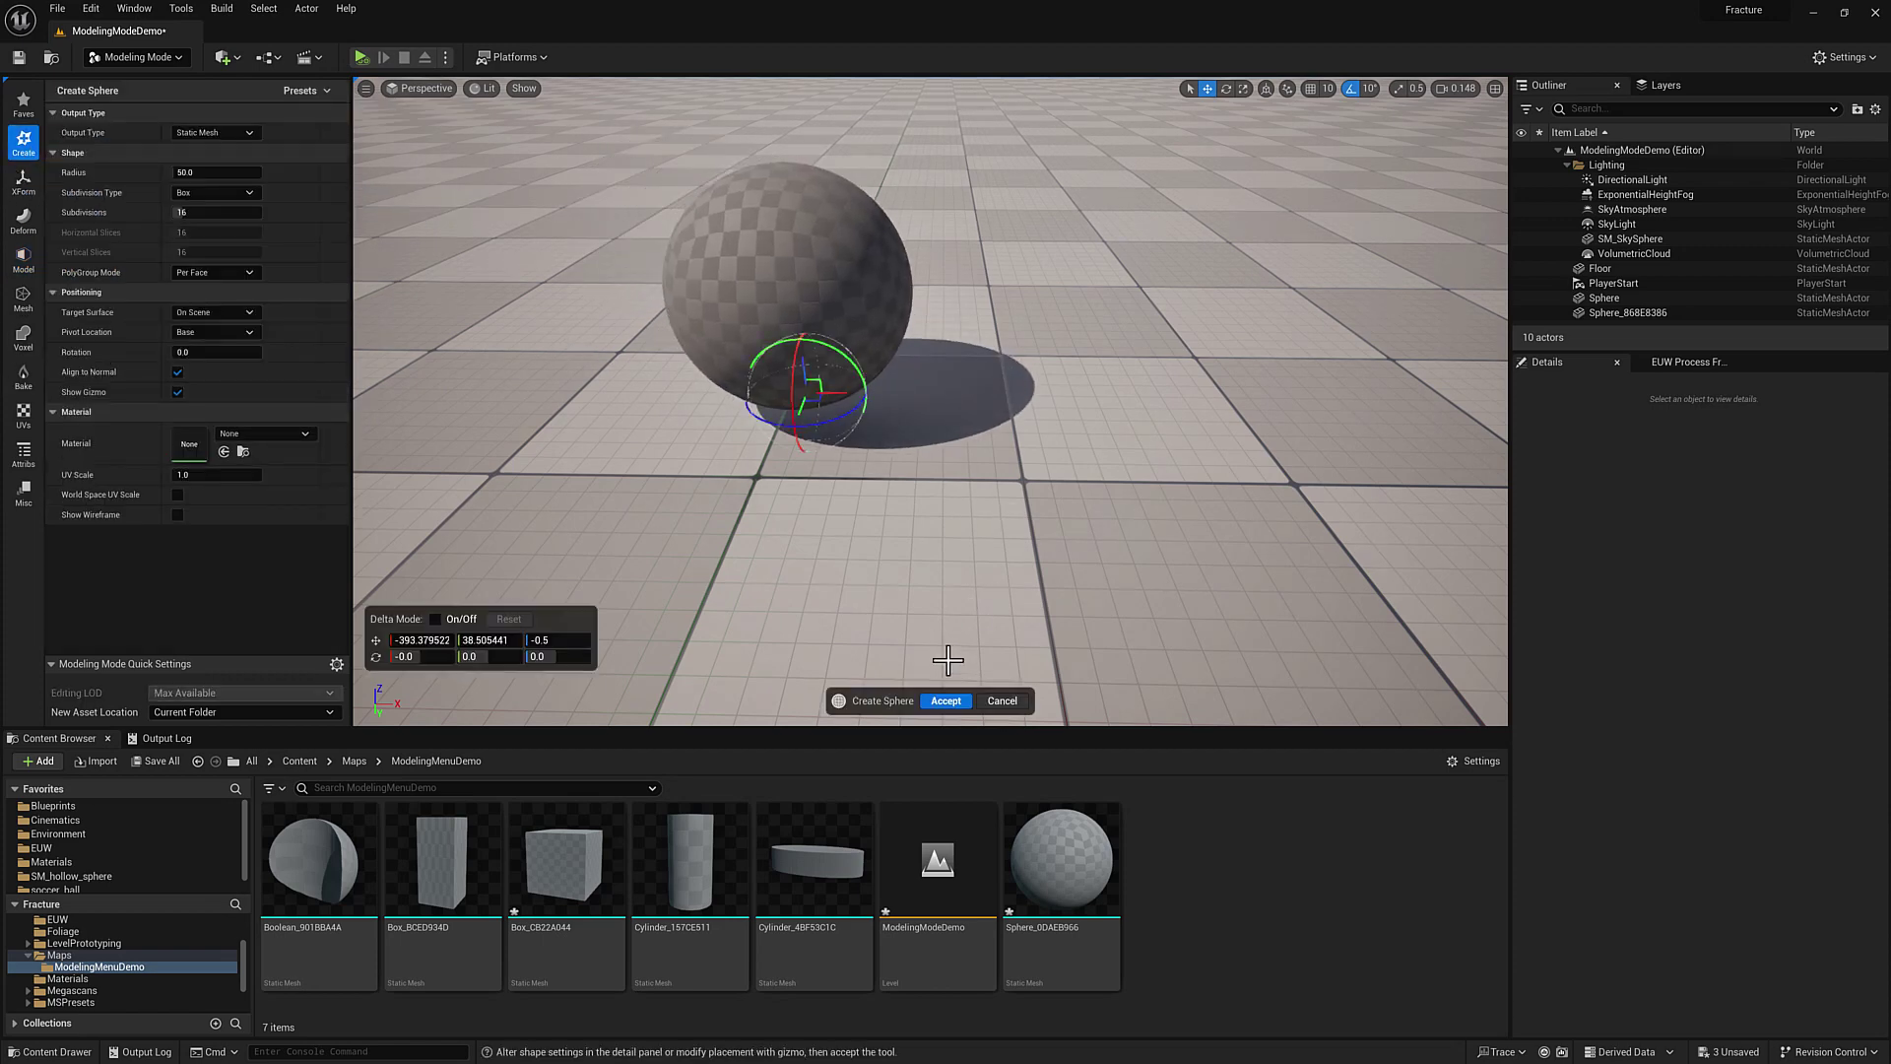
key(Return)
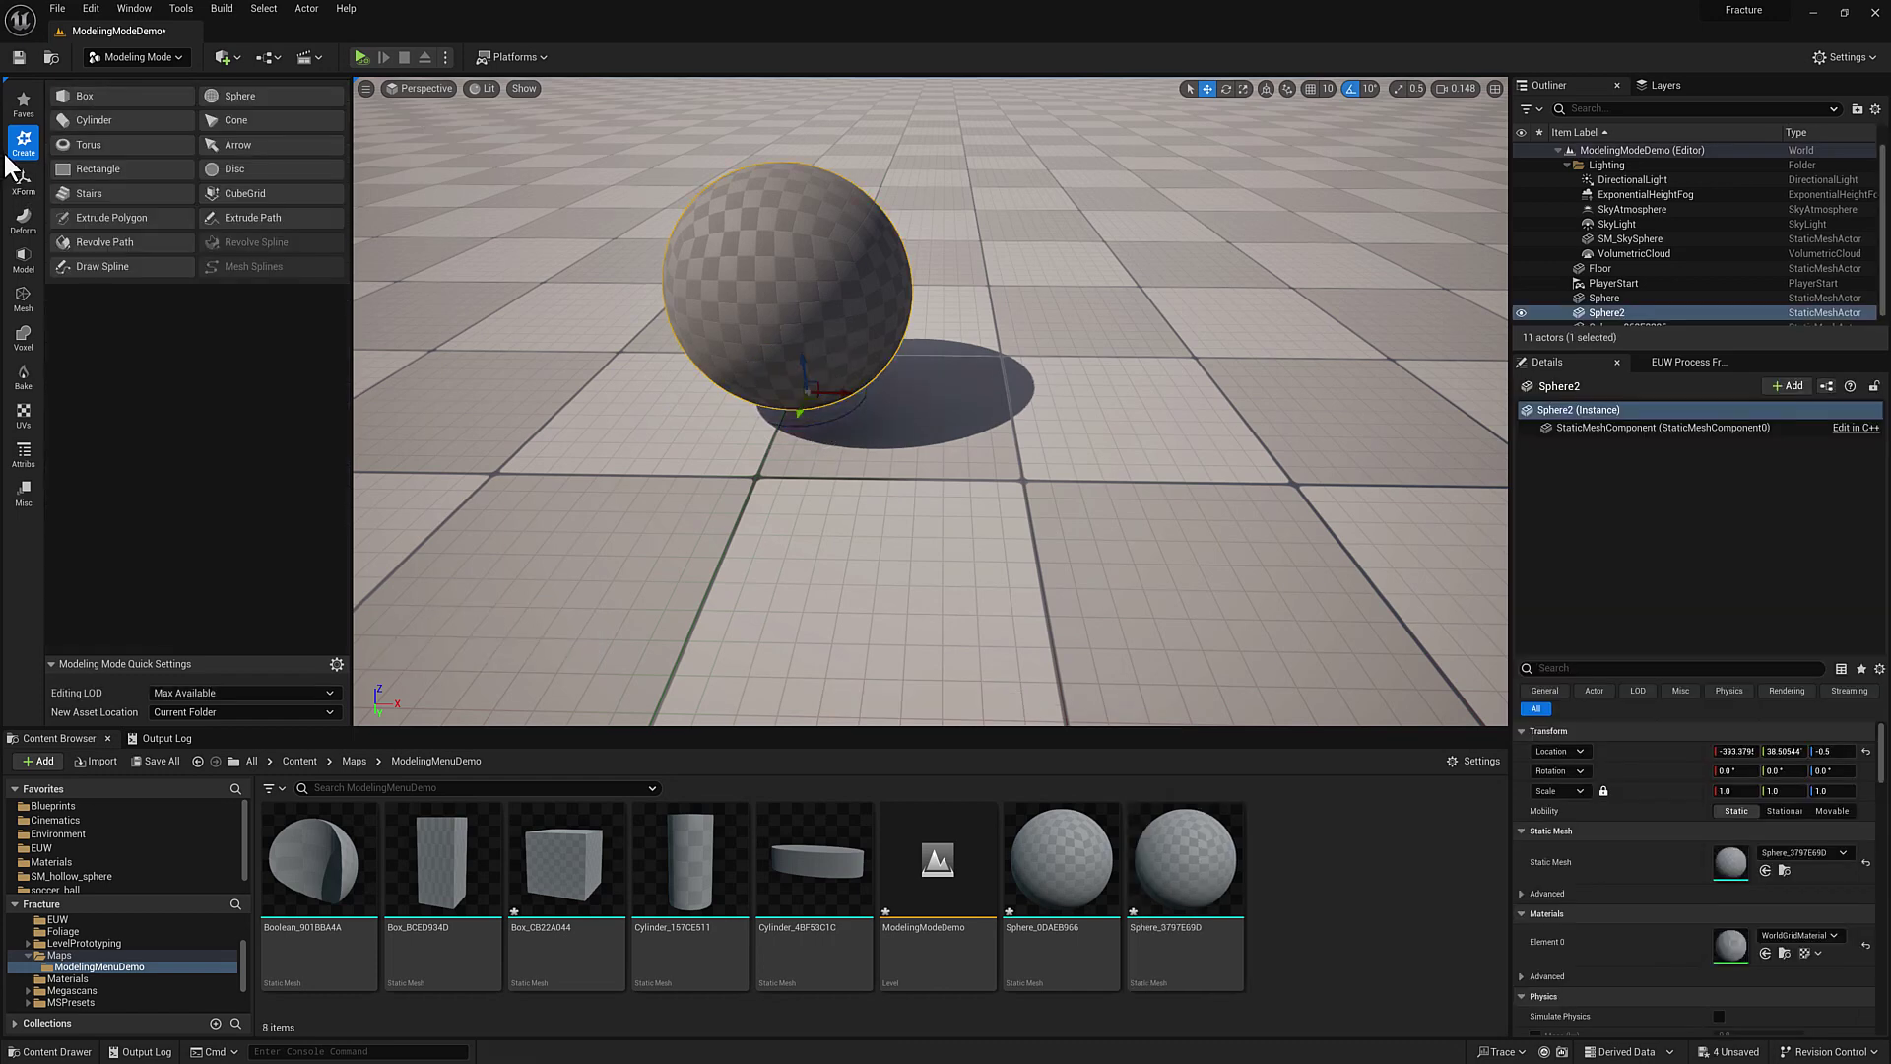
click(240, 96)
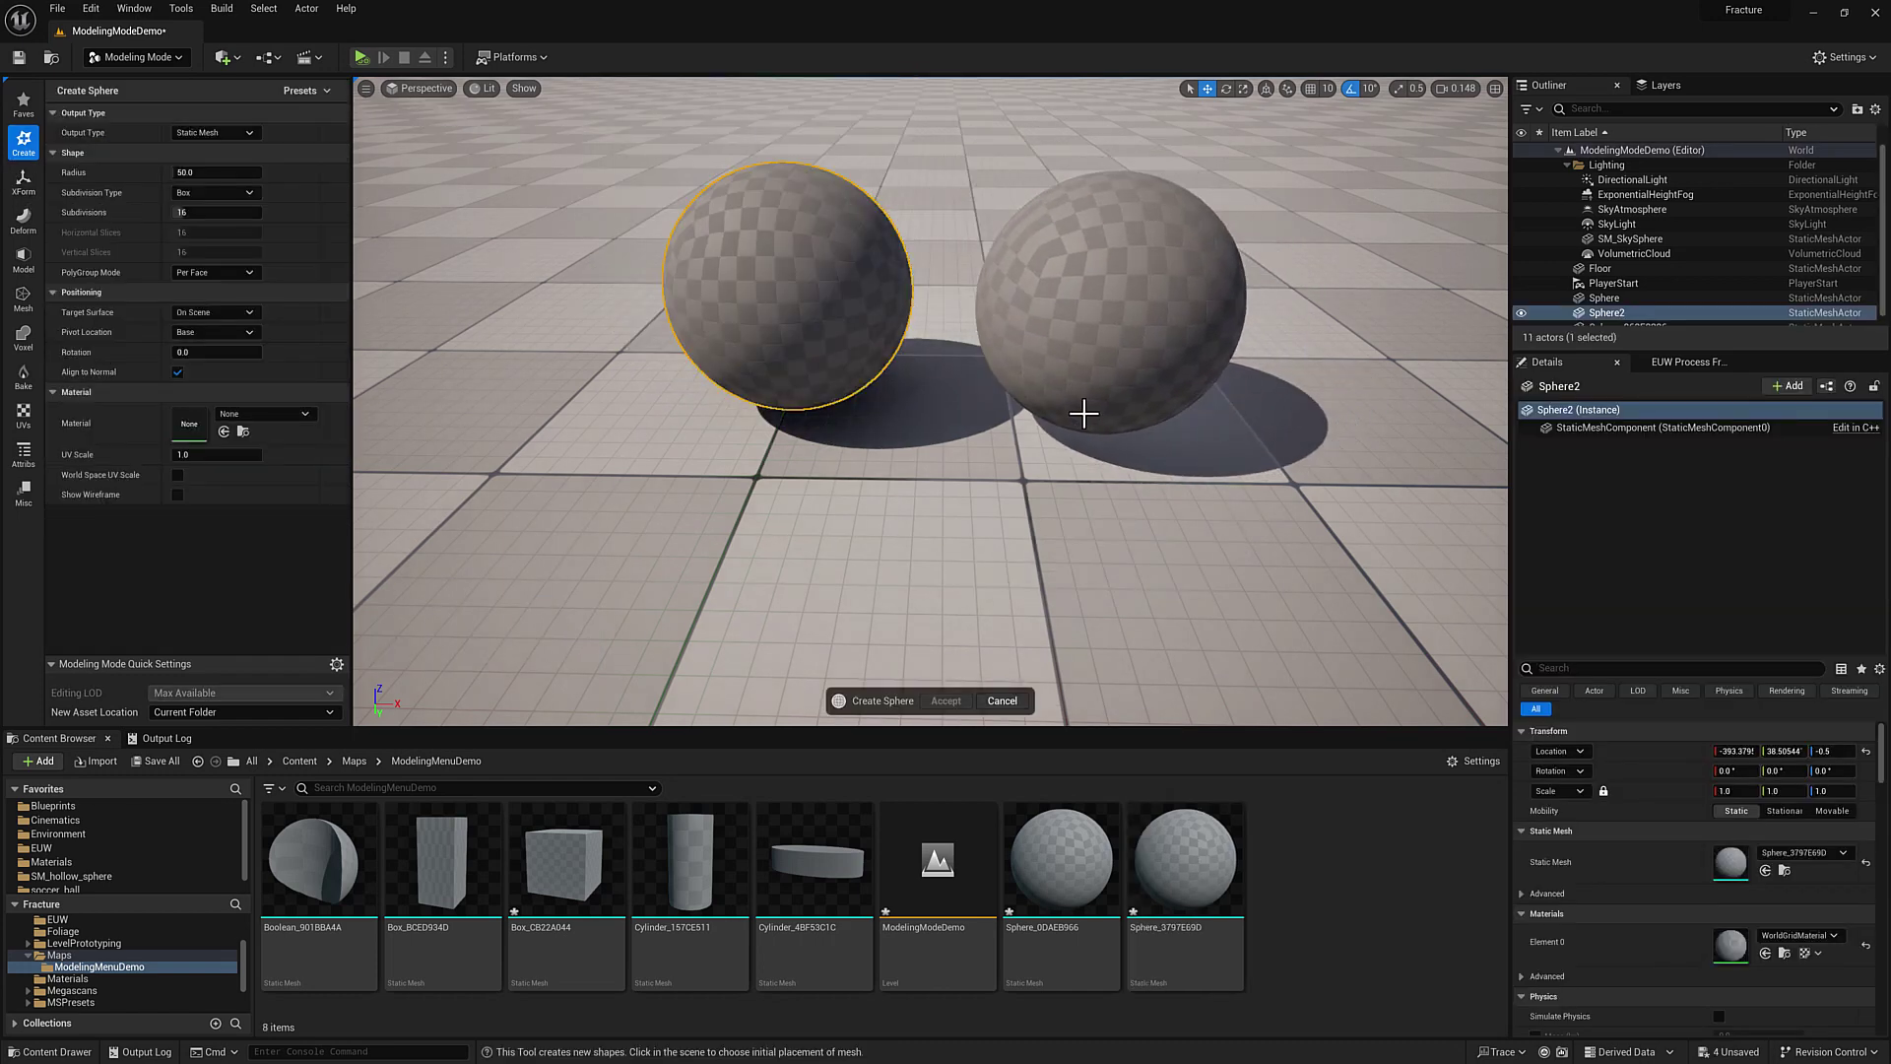
click(1084, 409)
key(Return)
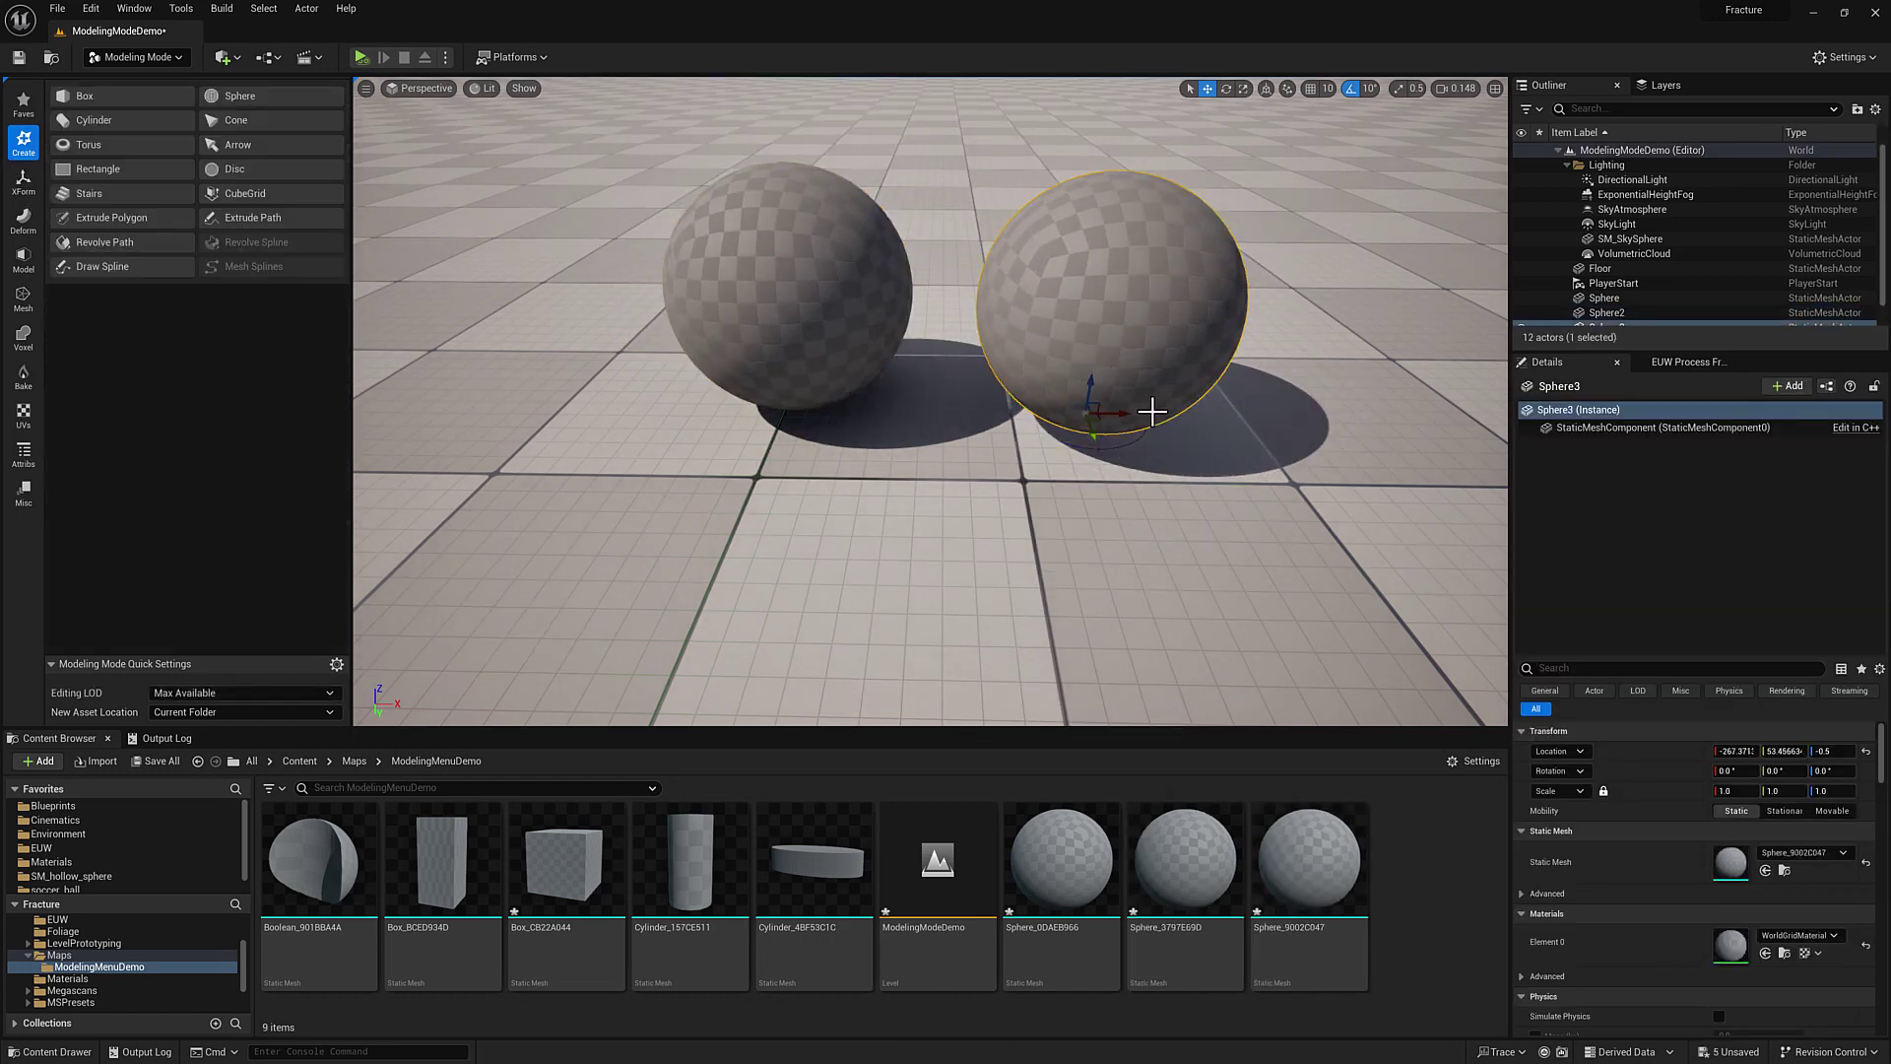
Start Subdivide on Sphere2 and preview the Catmull-Clark scheme at subdivision levels 1 and 3.
right_drag(930, 433, 930, 335)
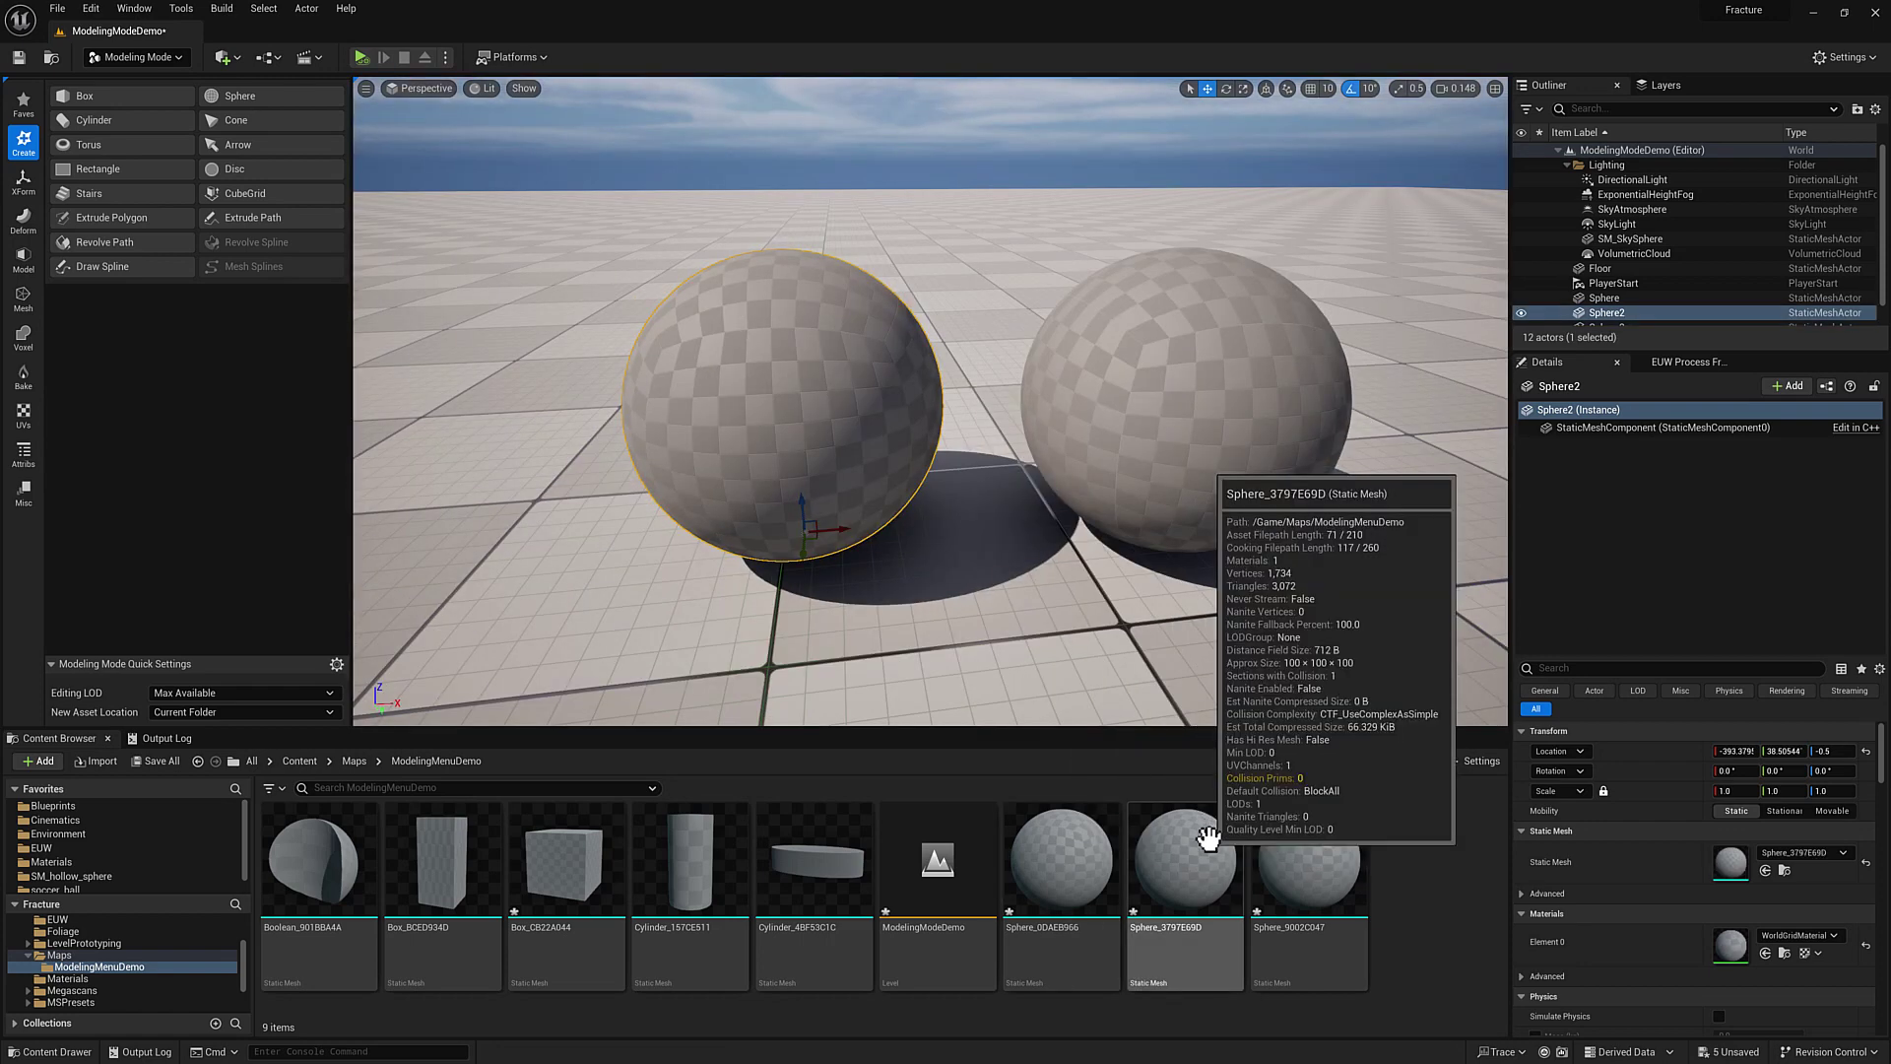
click(23, 258)
click(263, 90)
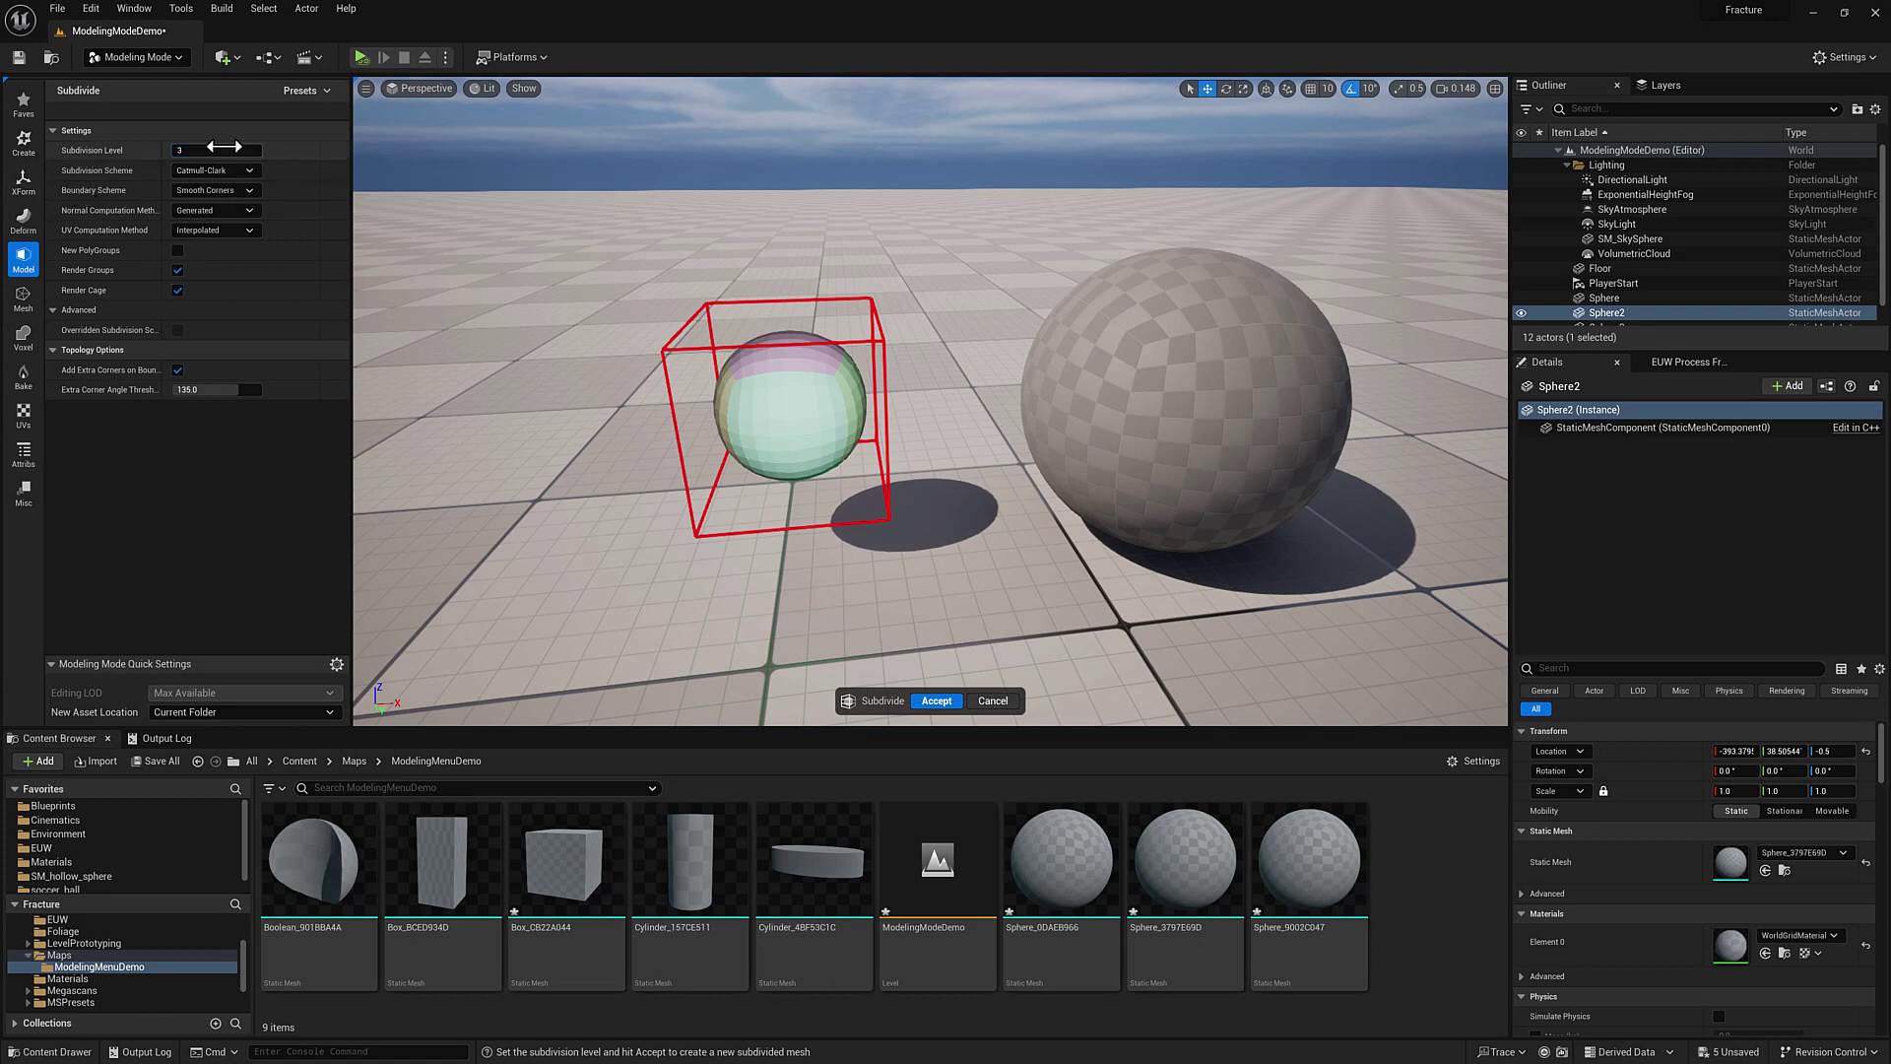
drag(217, 150, 193, 151)
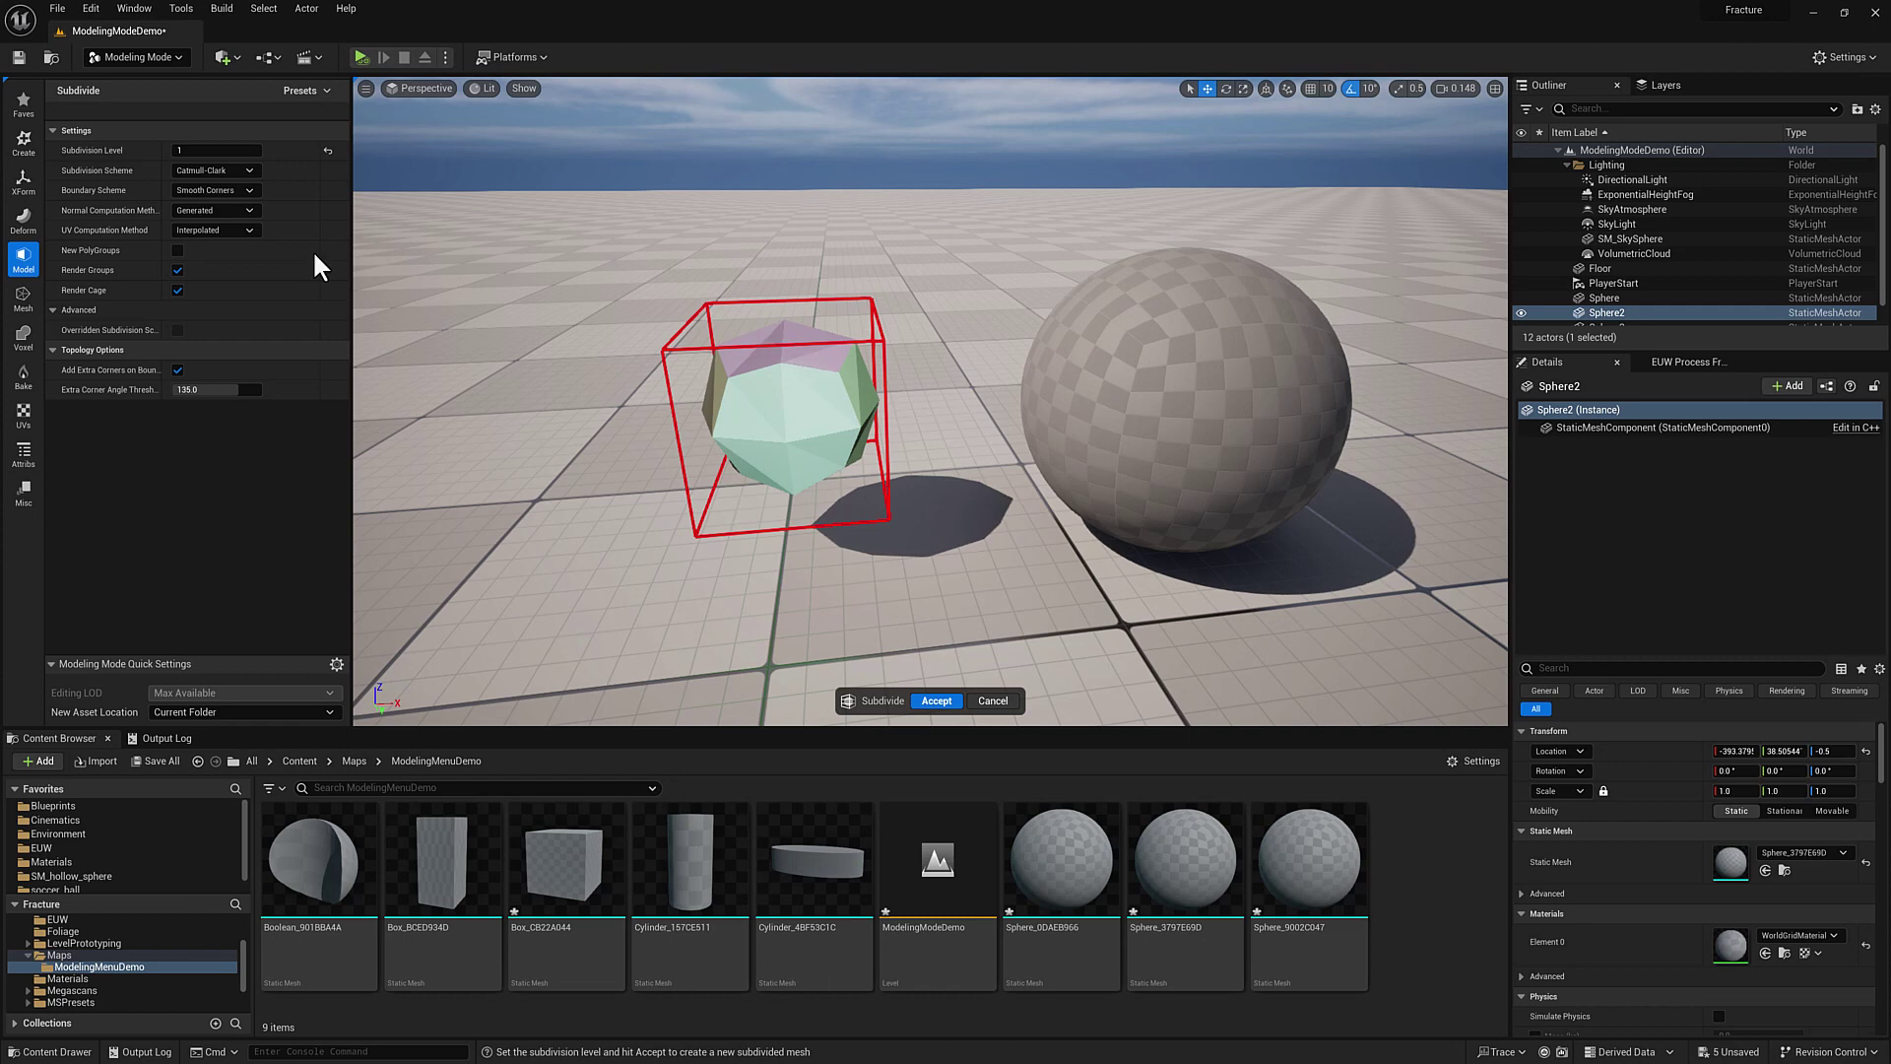
drag(217, 151, 240, 150)
mouse_move(867, 400)
right_down()
mouse_move(849, 400)
mouse_move(879, 403)
right_up()
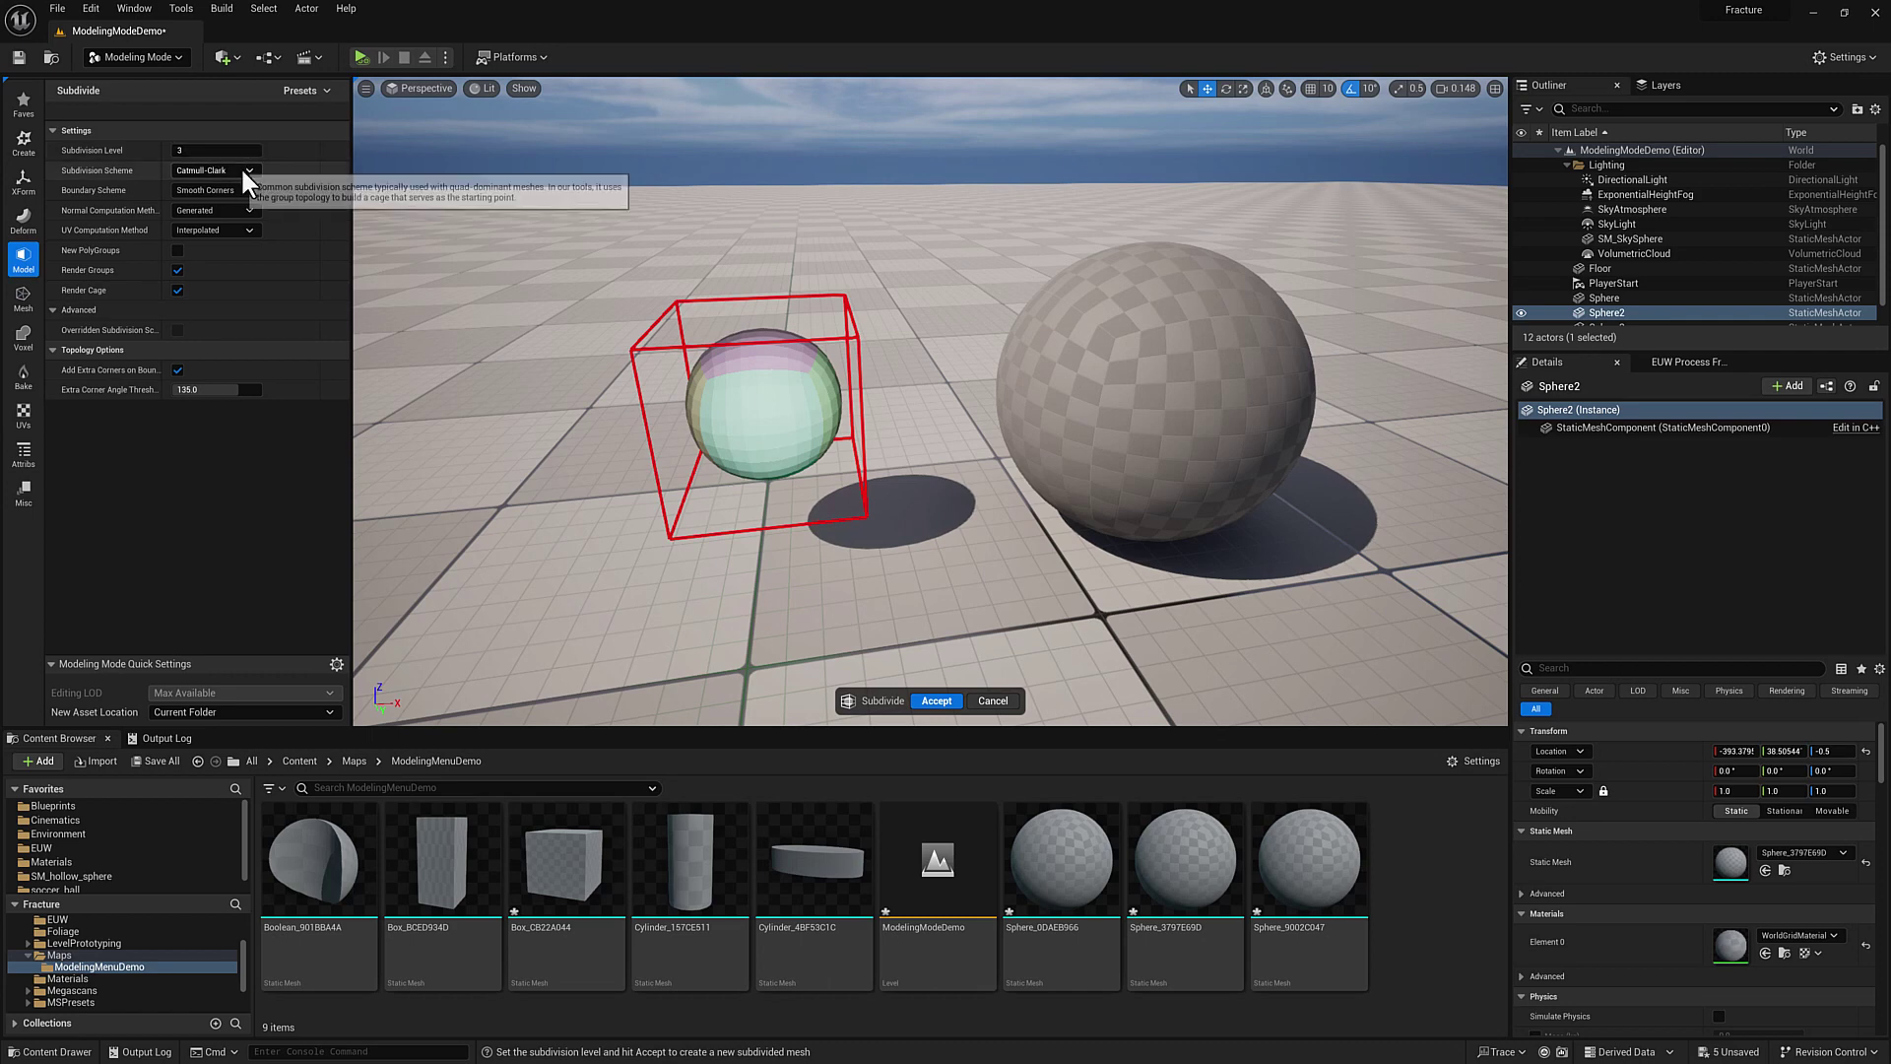
Subdivide Sphere2 with the Loop scheme, accept it, and compare the mesh details of the two sphere assets.
click(211, 170)
click(208, 213)
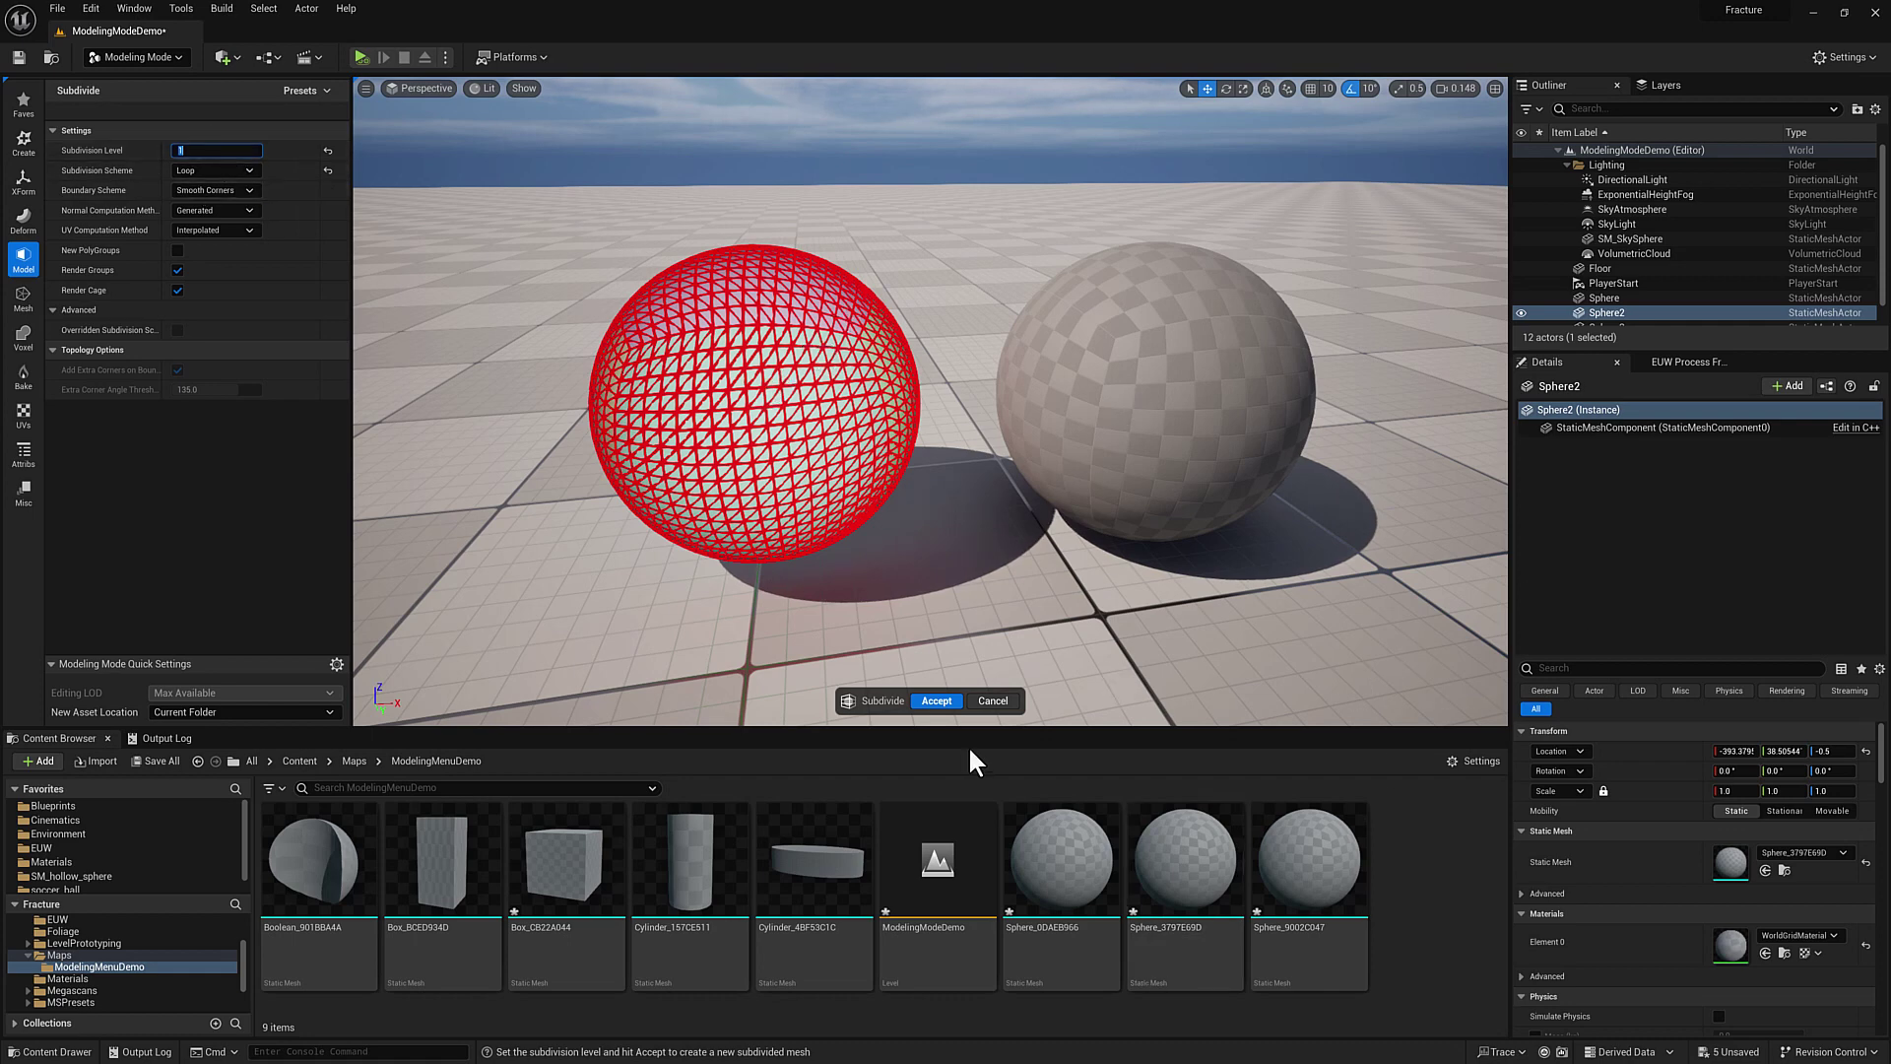
click(936, 701)
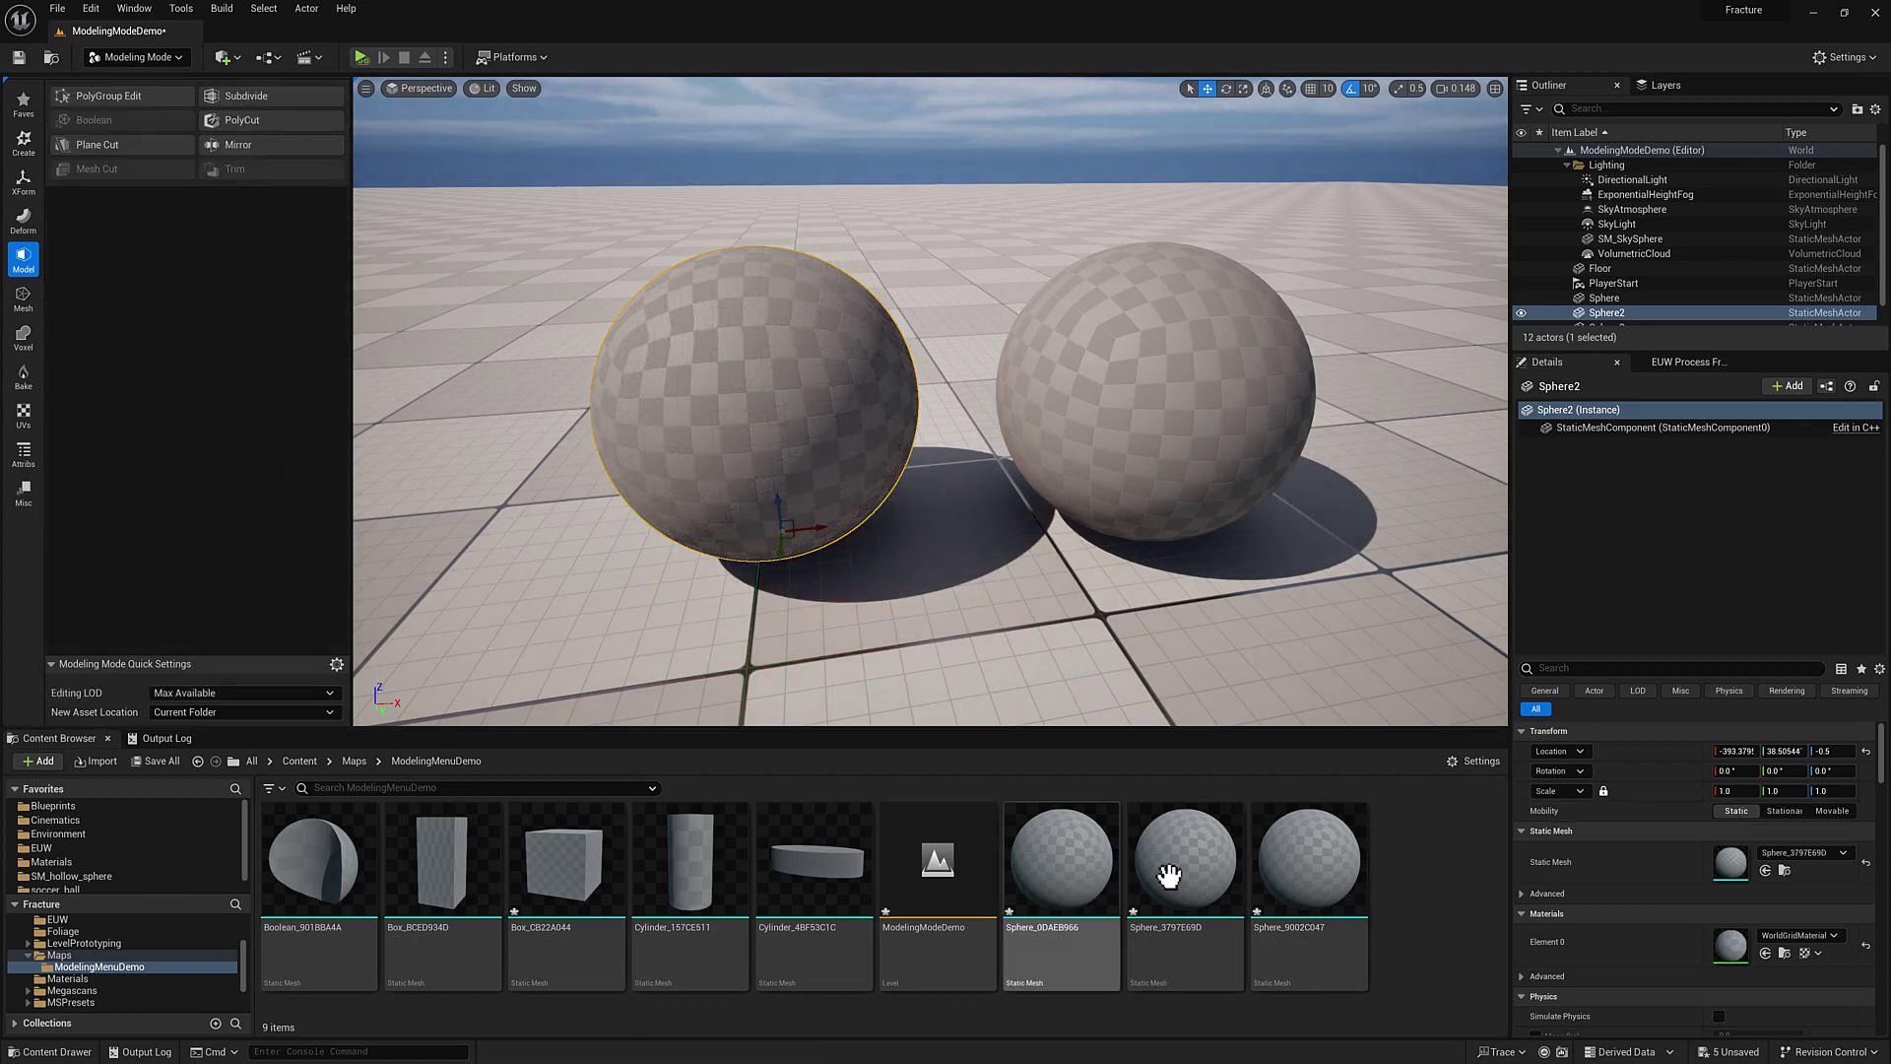
mouse_move(1170, 871)
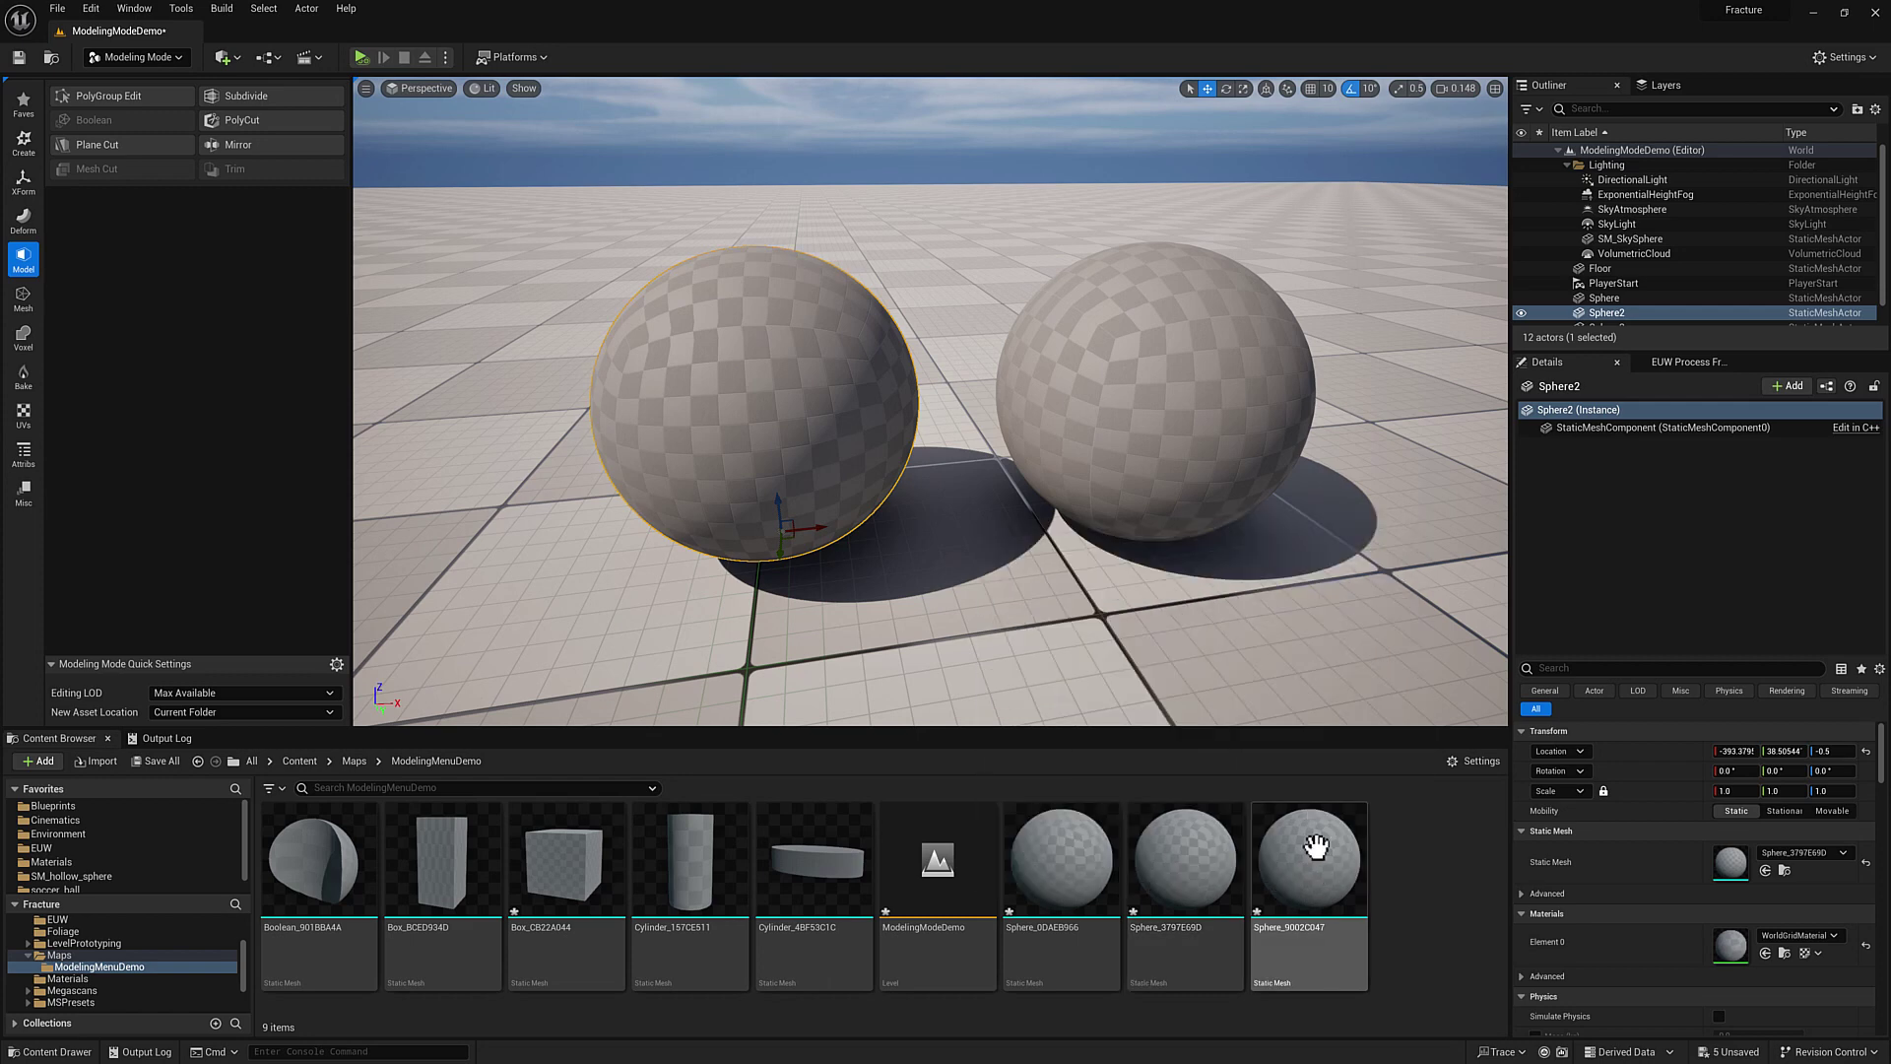
mouse_move(1315, 845)
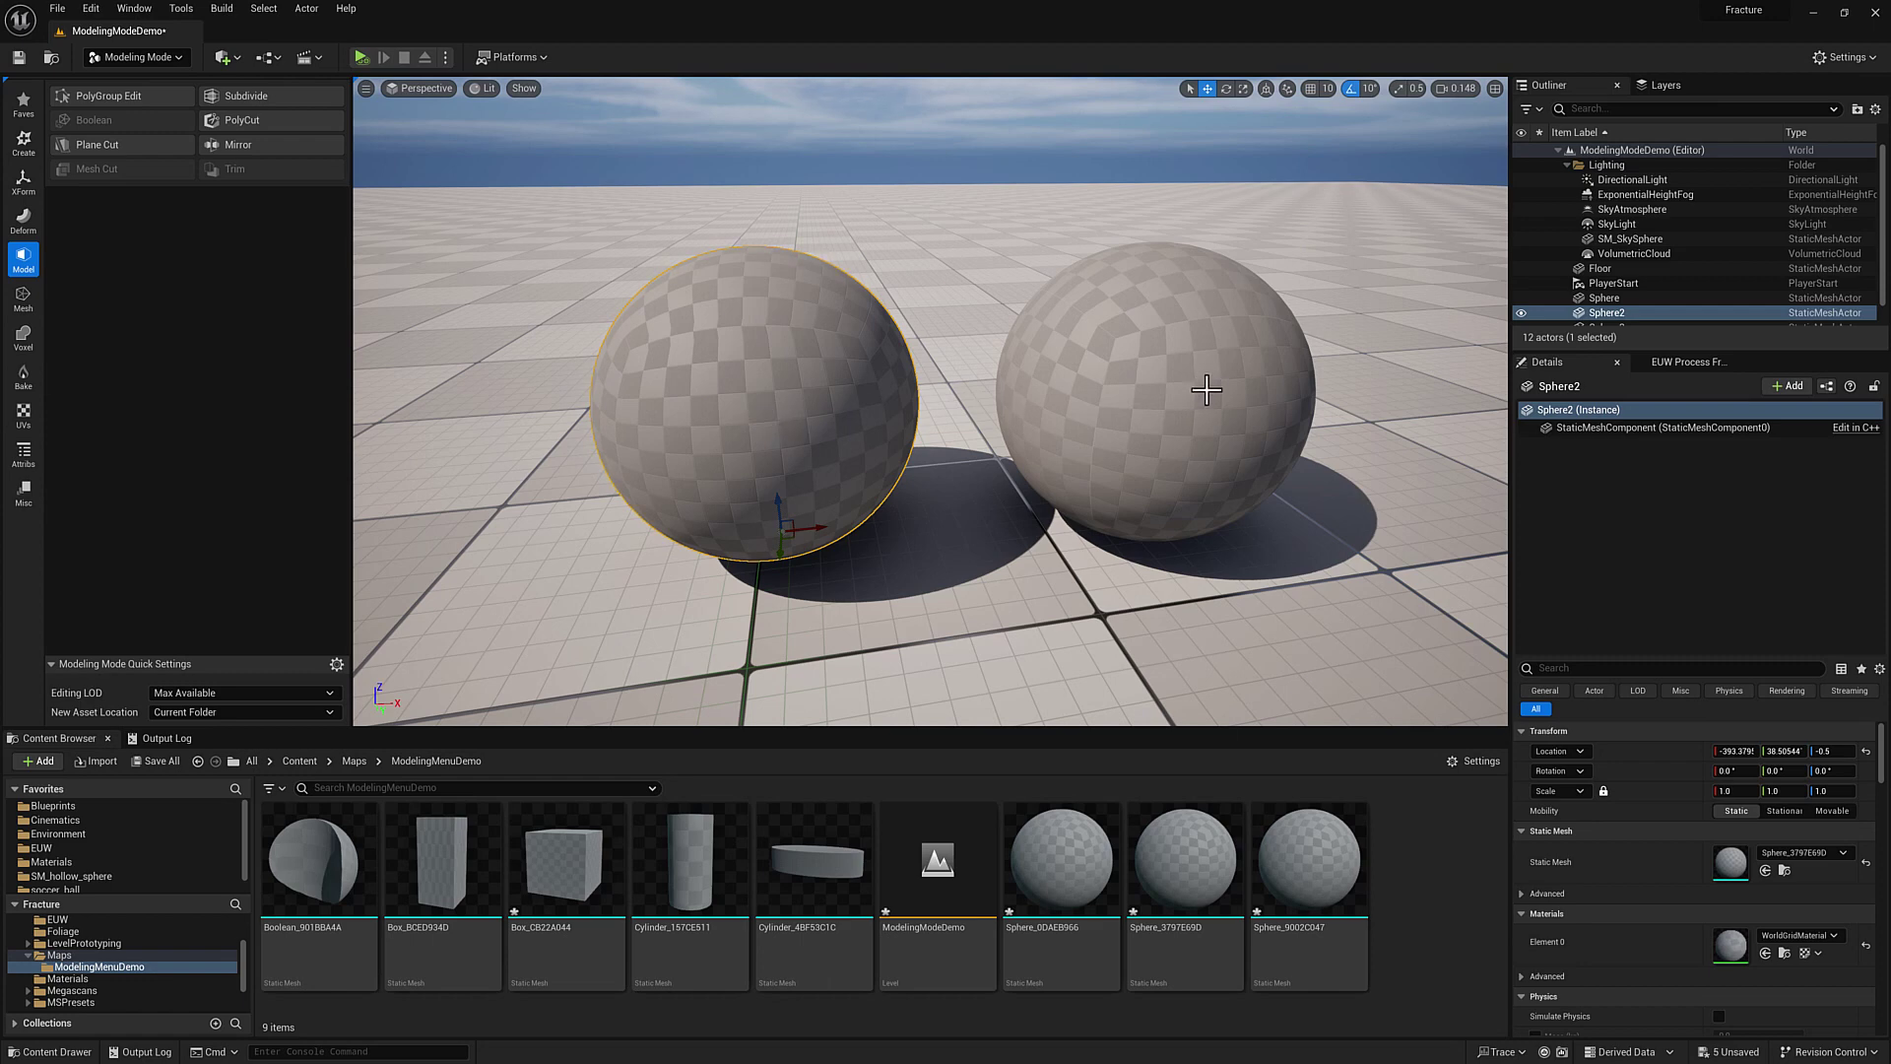
Vertex Sculpt raised bumps on the front and top of the subdivided Sphere2 and accept the result.
click(21, 224)
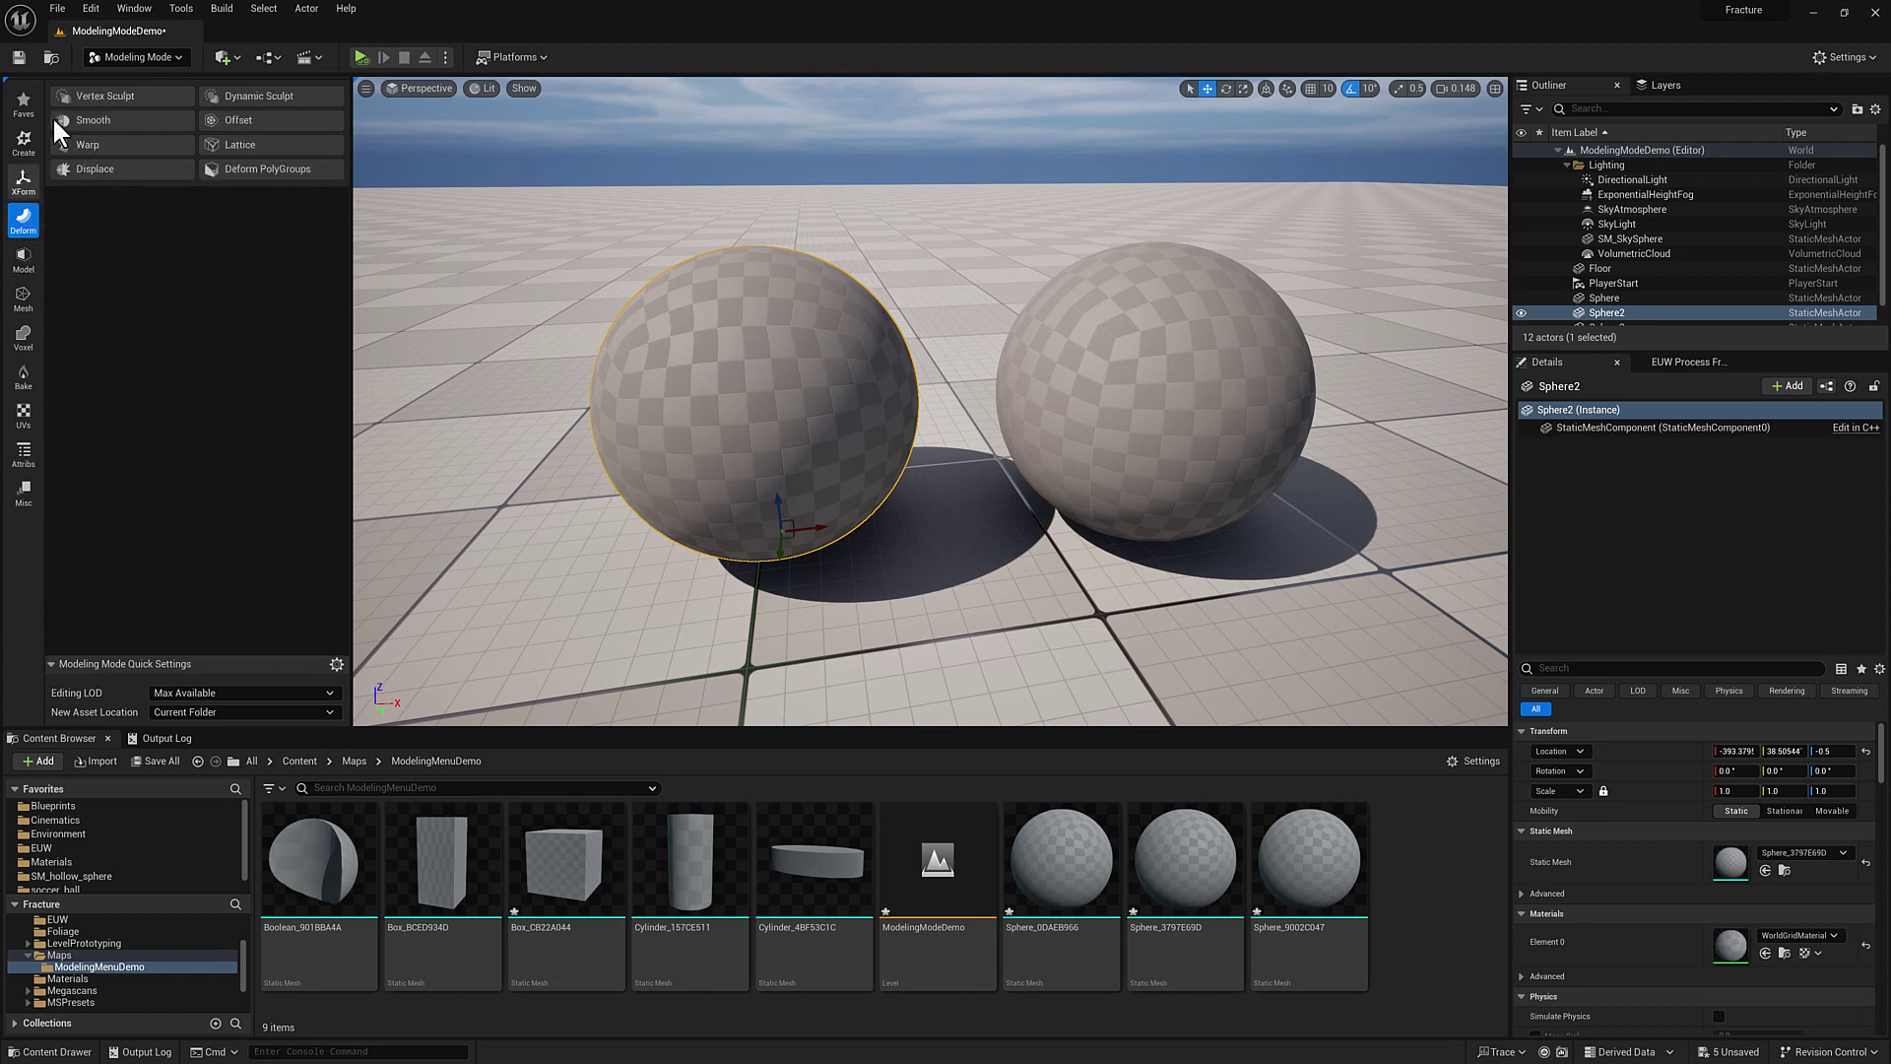
click(134, 96)
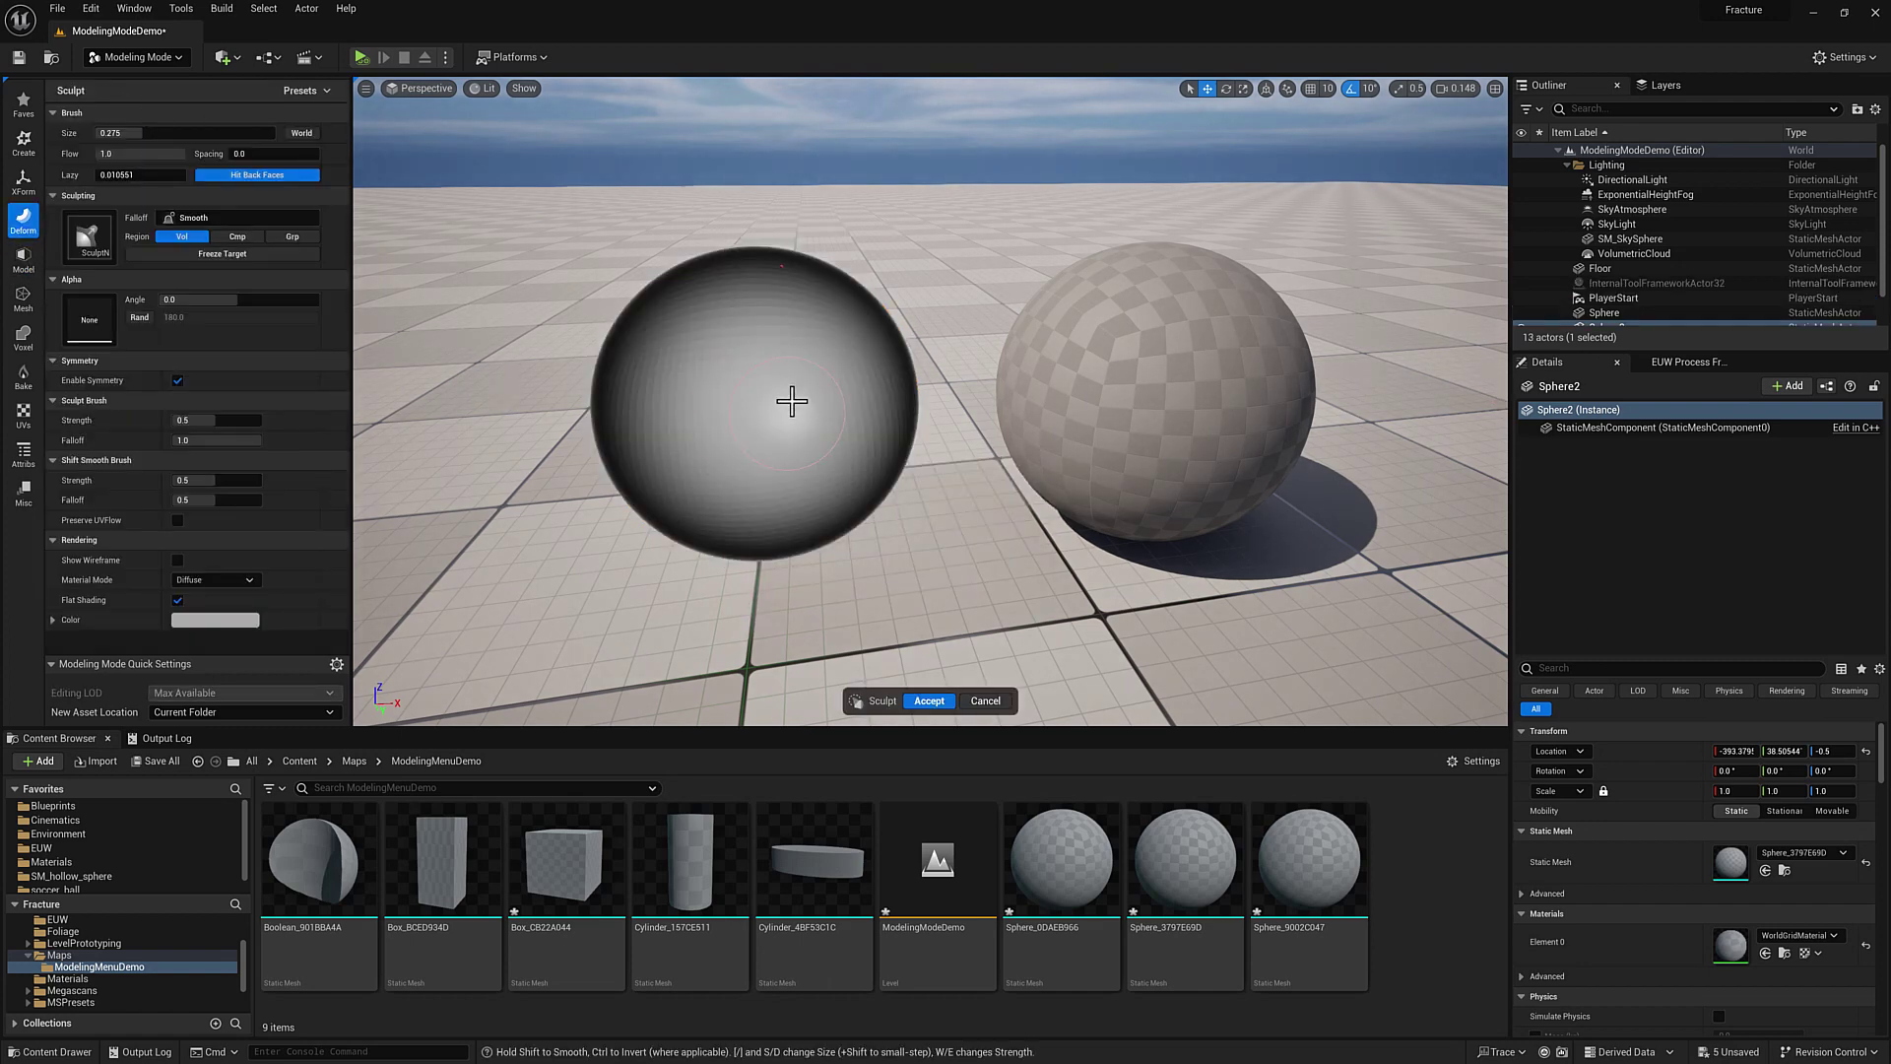
mouse_move(785, 430)
mouse_down()
mouse_move(734, 460)
mouse_move(785, 409)
mouse_move(759, 447)
mouse_move(630, 433)
mouse_move(729, 429)
mouse_up()
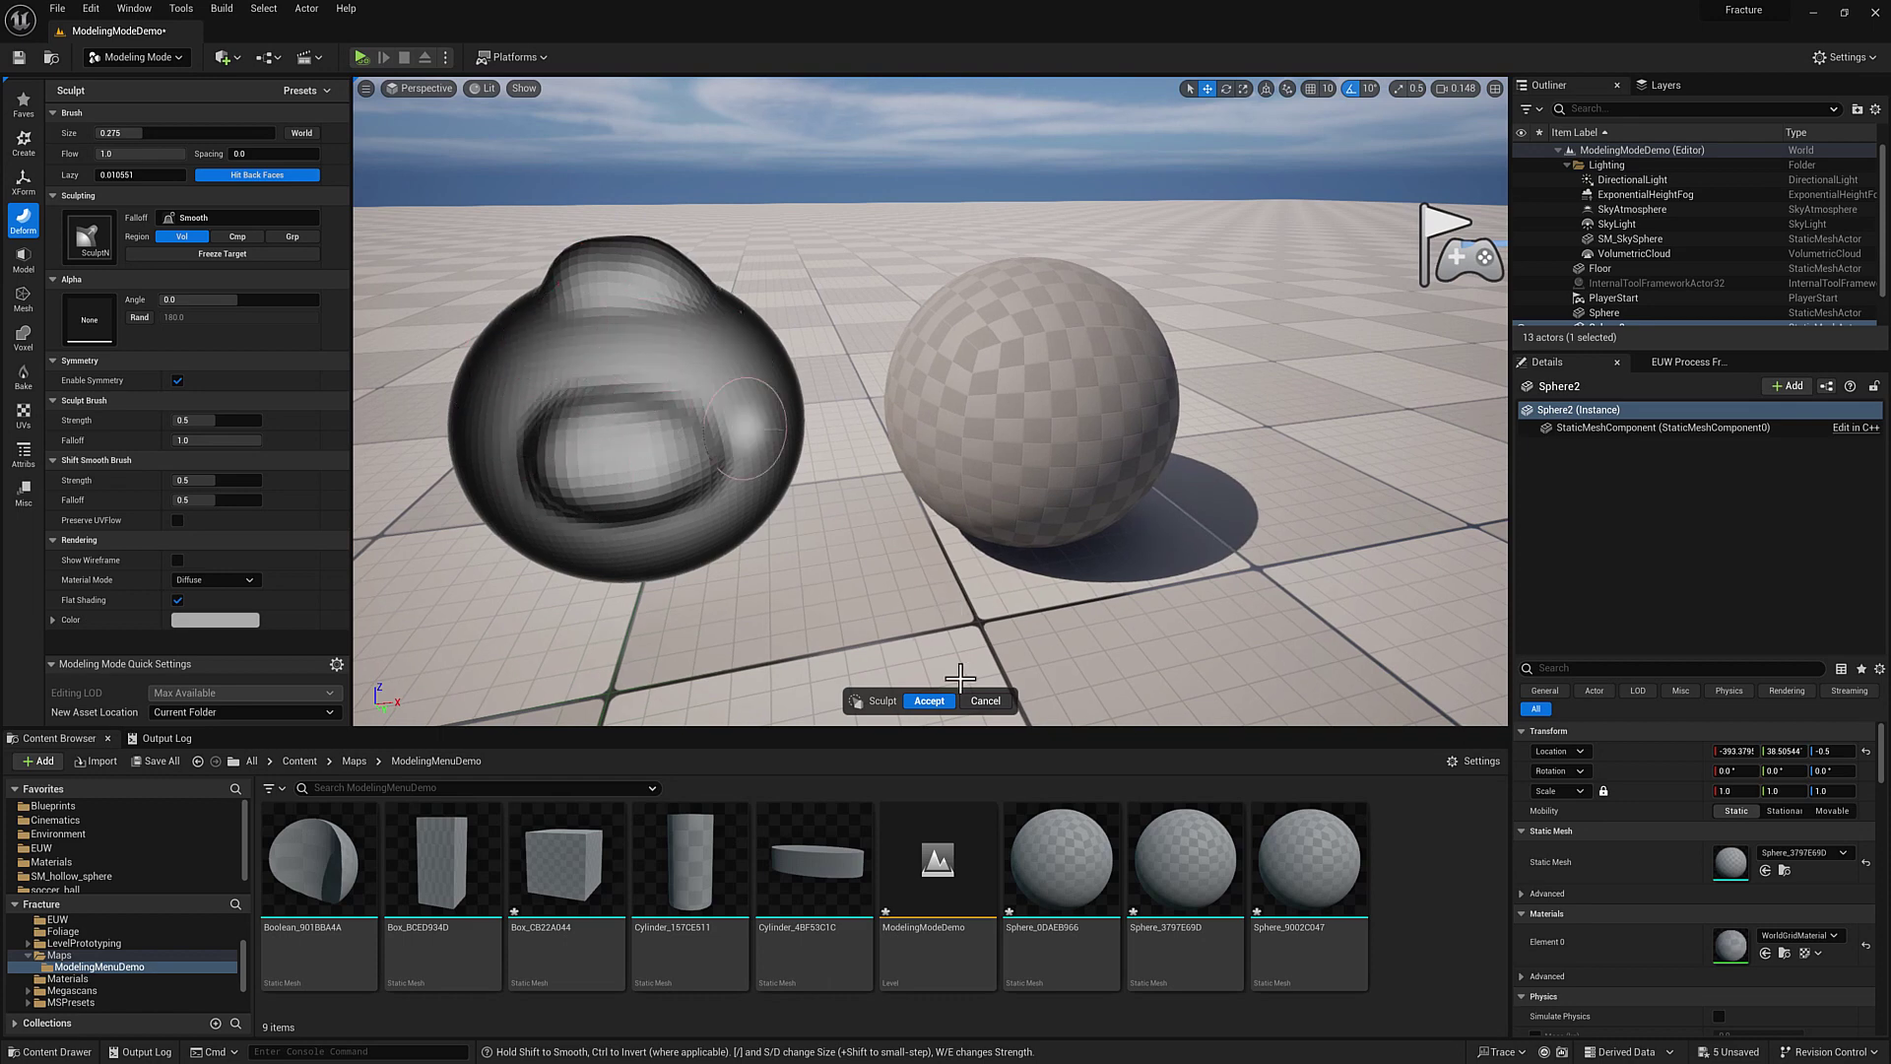
click(929, 700)
Vertex Sculpt bumps into the unsubdivided Sphere3, compare it with the subdivided sphere, and accept the result.
click(1030, 413)
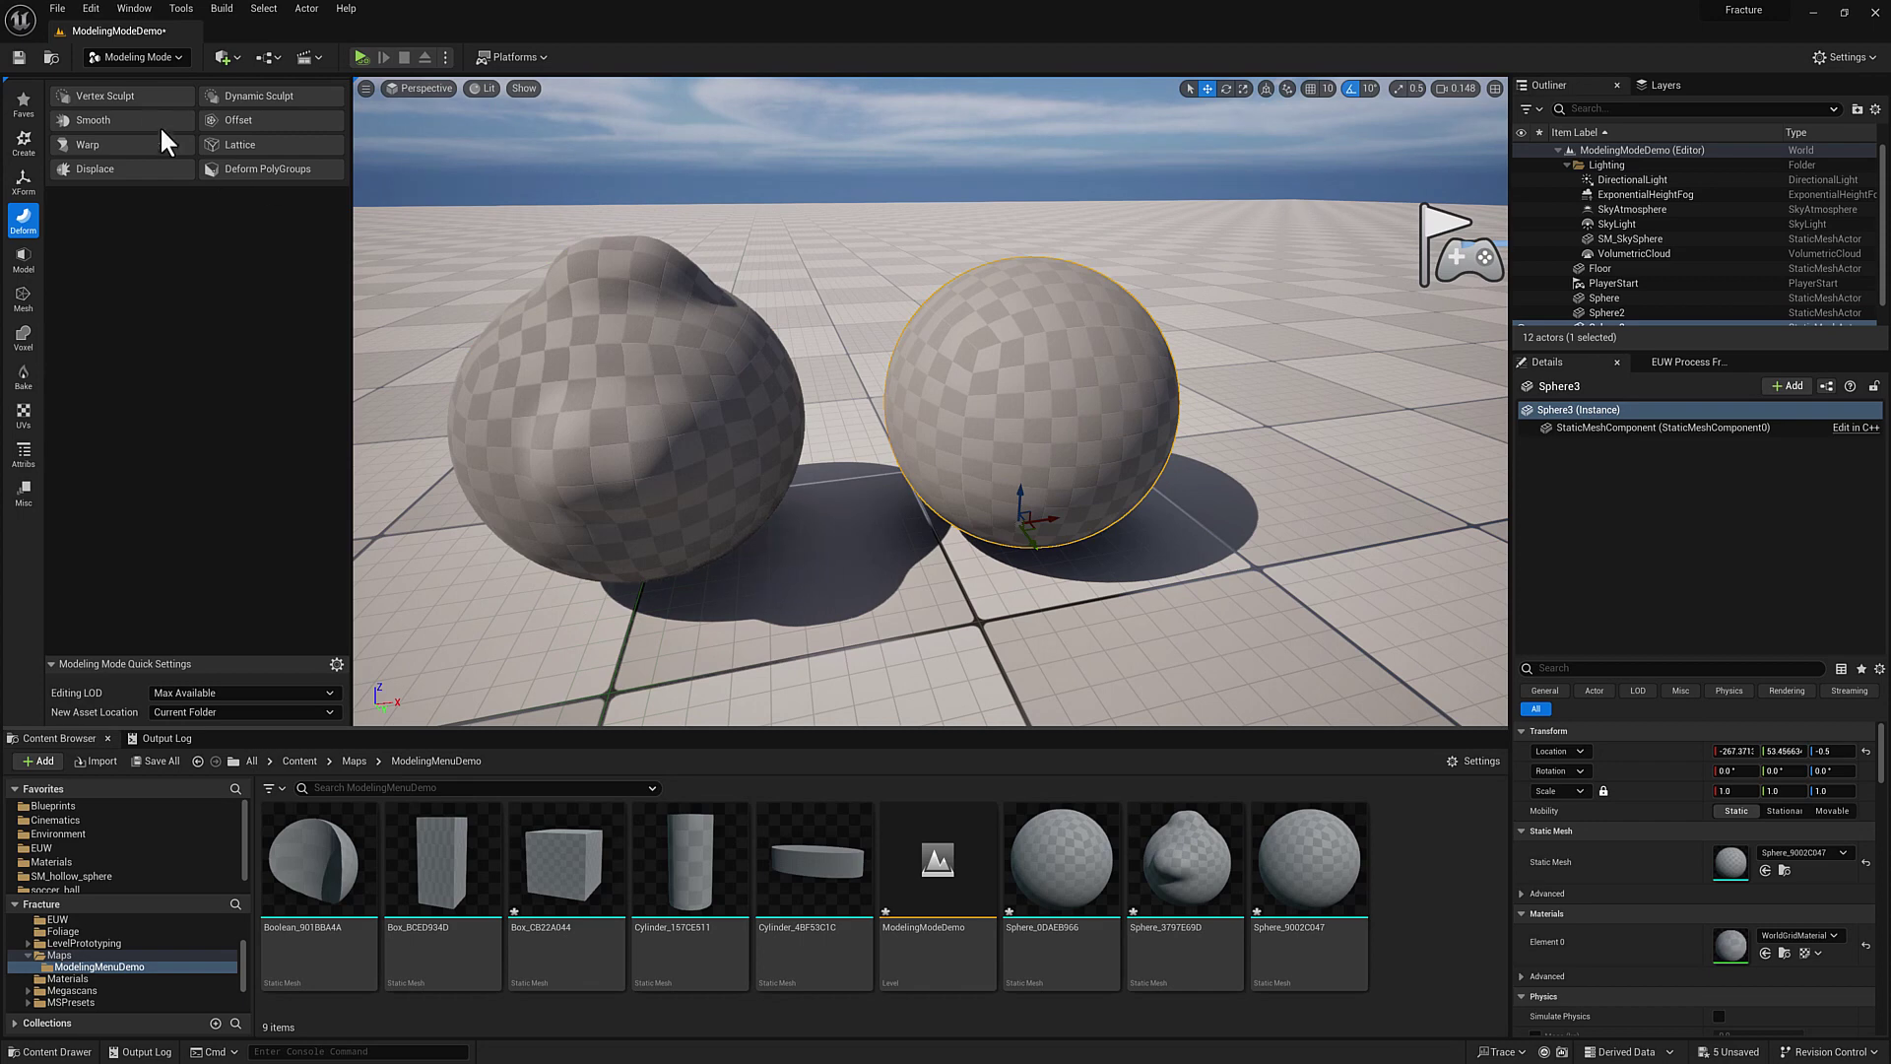
click(144, 93)
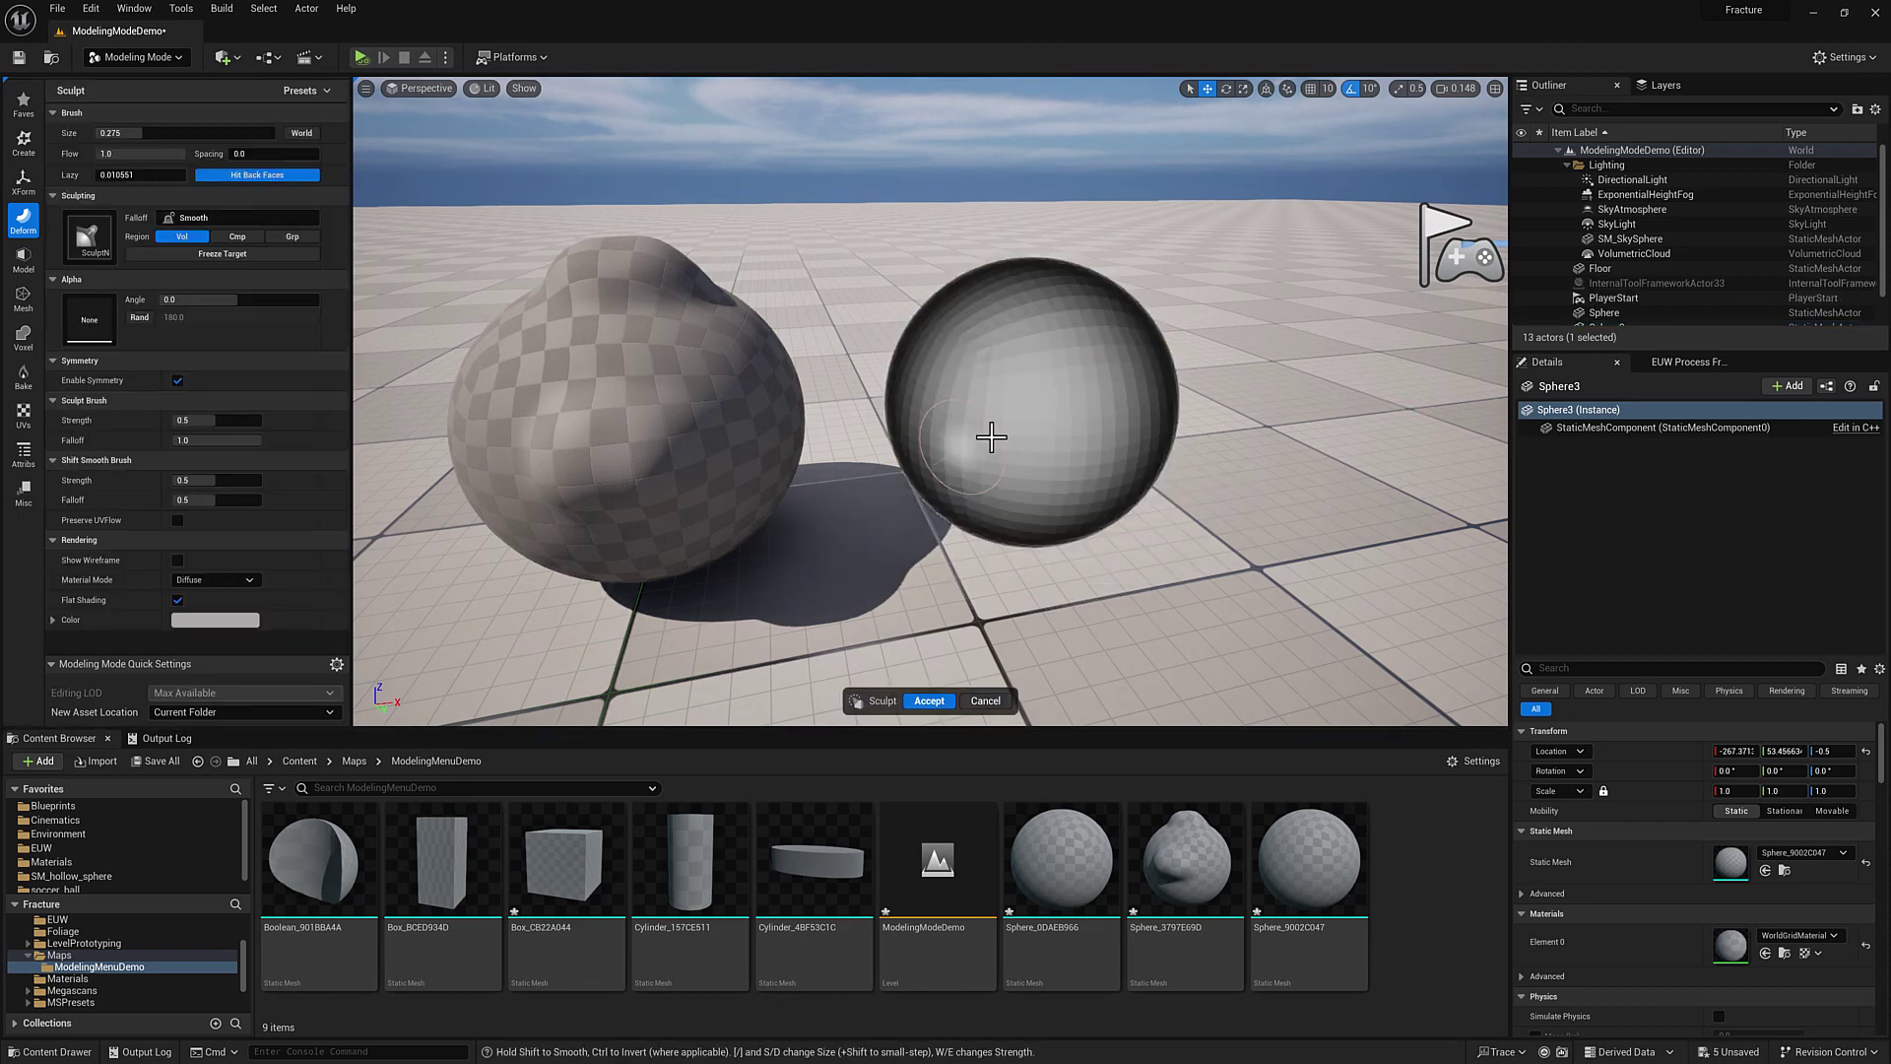
mouse_move(1013, 384)
mouse_down()
mouse_move(1004, 418)
mouse_move(1028, 429)
mouse_up()
mouse_move(772, 558)
right_down()
mouse_move(670, 591)
mouse_move(571, 568)
right_up()
key(d)
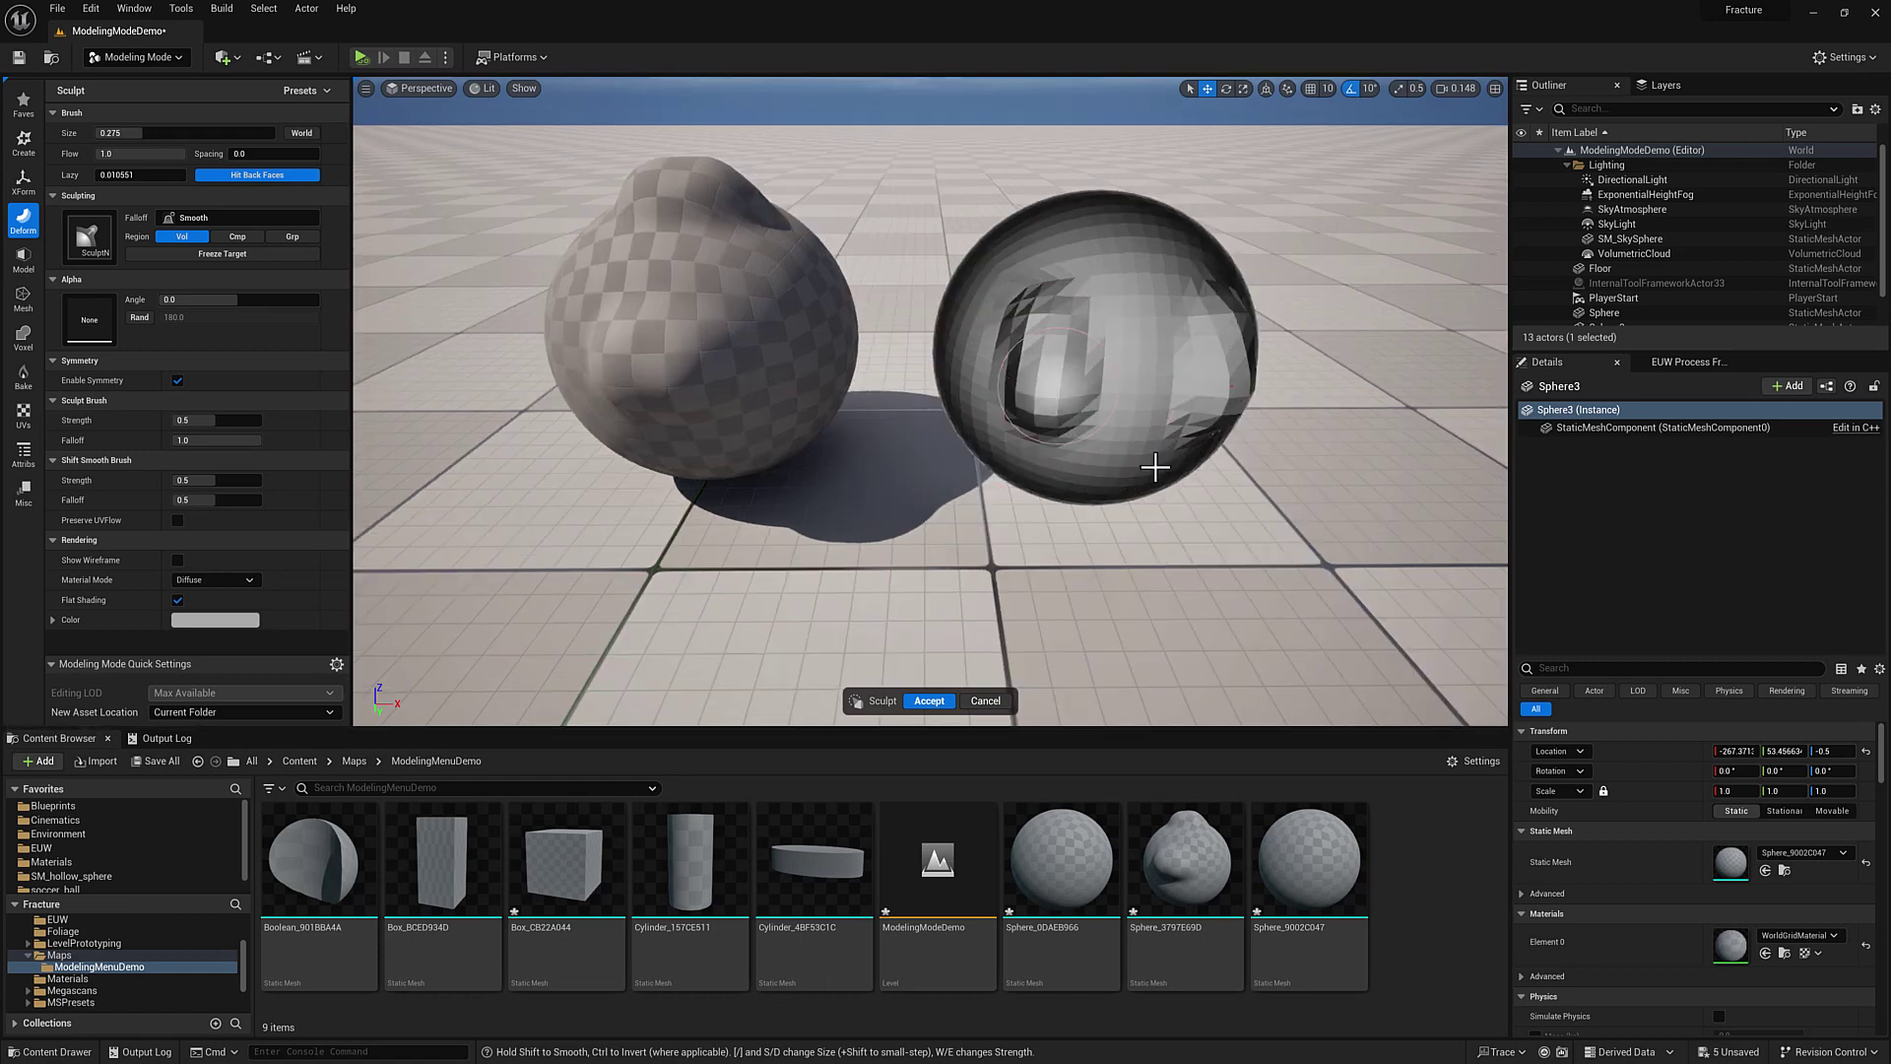
key(a)
right_drag(768, 282, 825, 262)
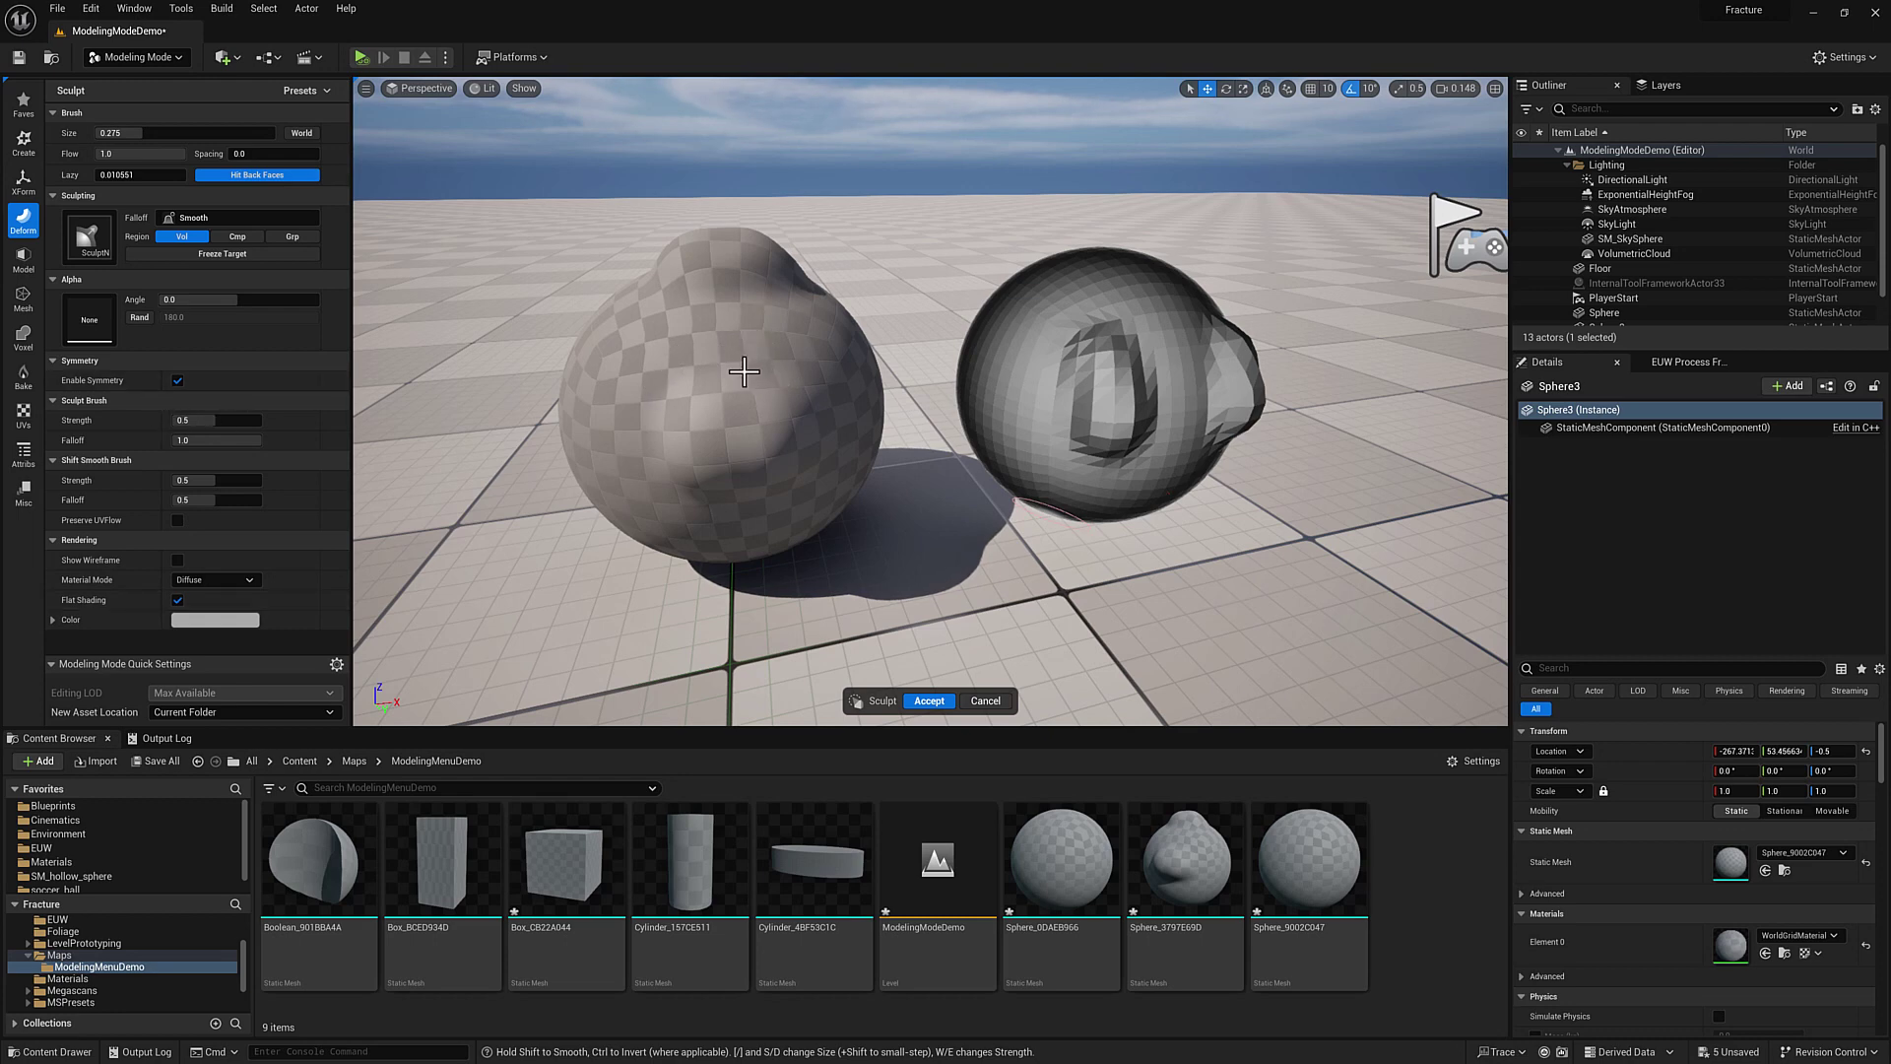
mouse_move(1106, 458)
alt+mouse_down()
mouse_move(1030, 456)
mouse_move(1103, 439)
alt+mouse_up()
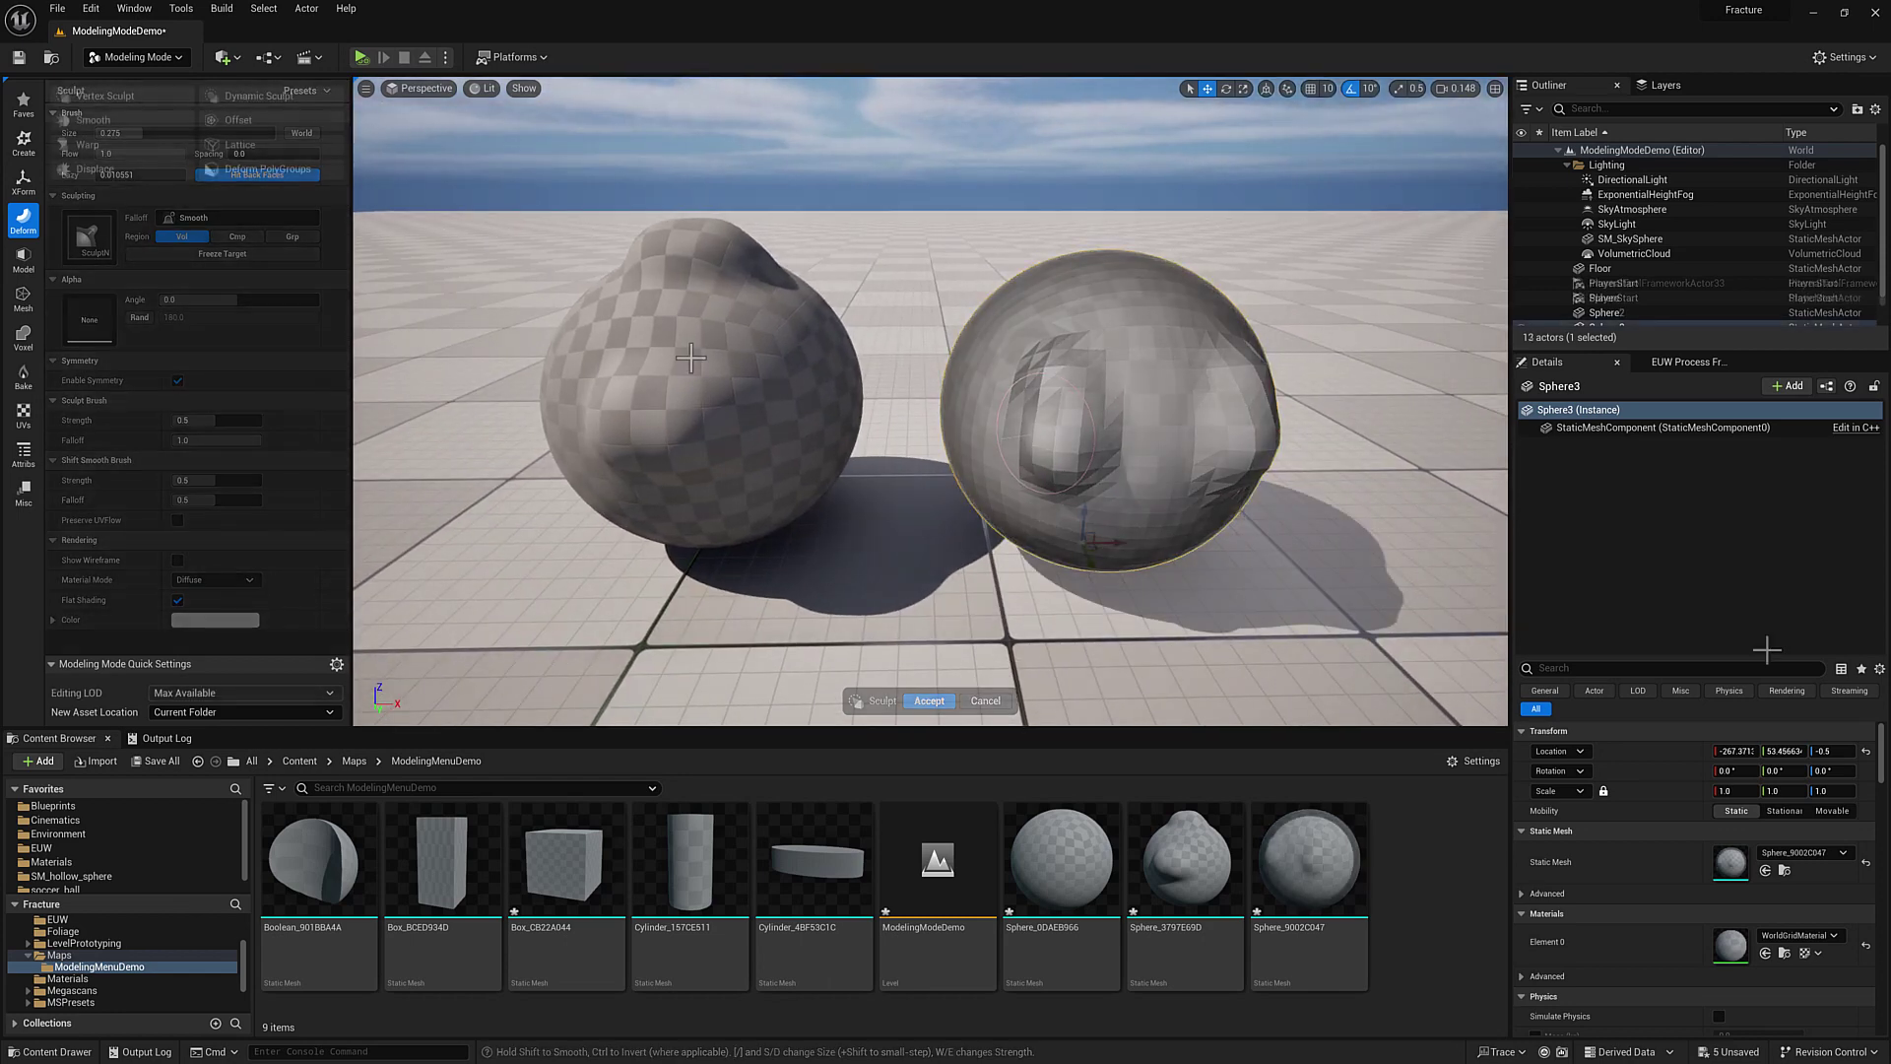
key(Return)
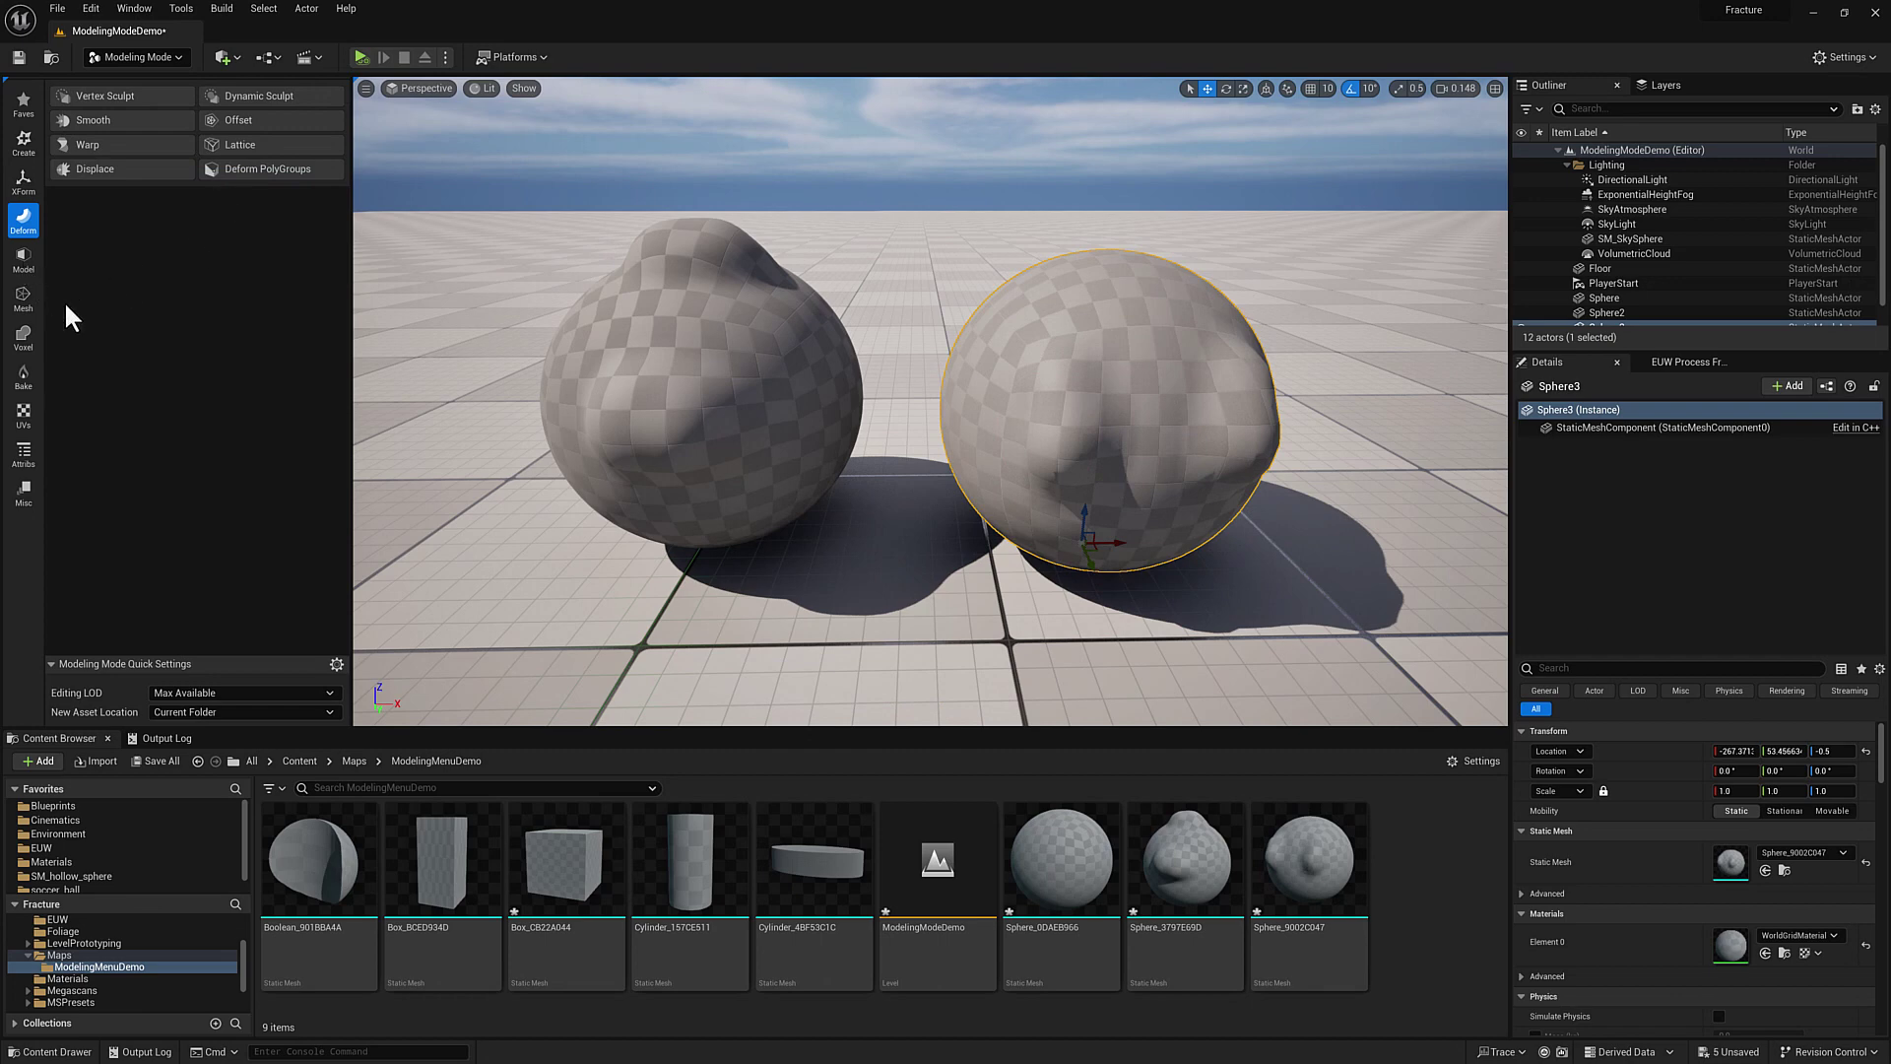
Start the mesh Simplify tool on the sculpted Sphere3 and inspect its wireframe from the side.
click(26, 260)
click(29, 305)
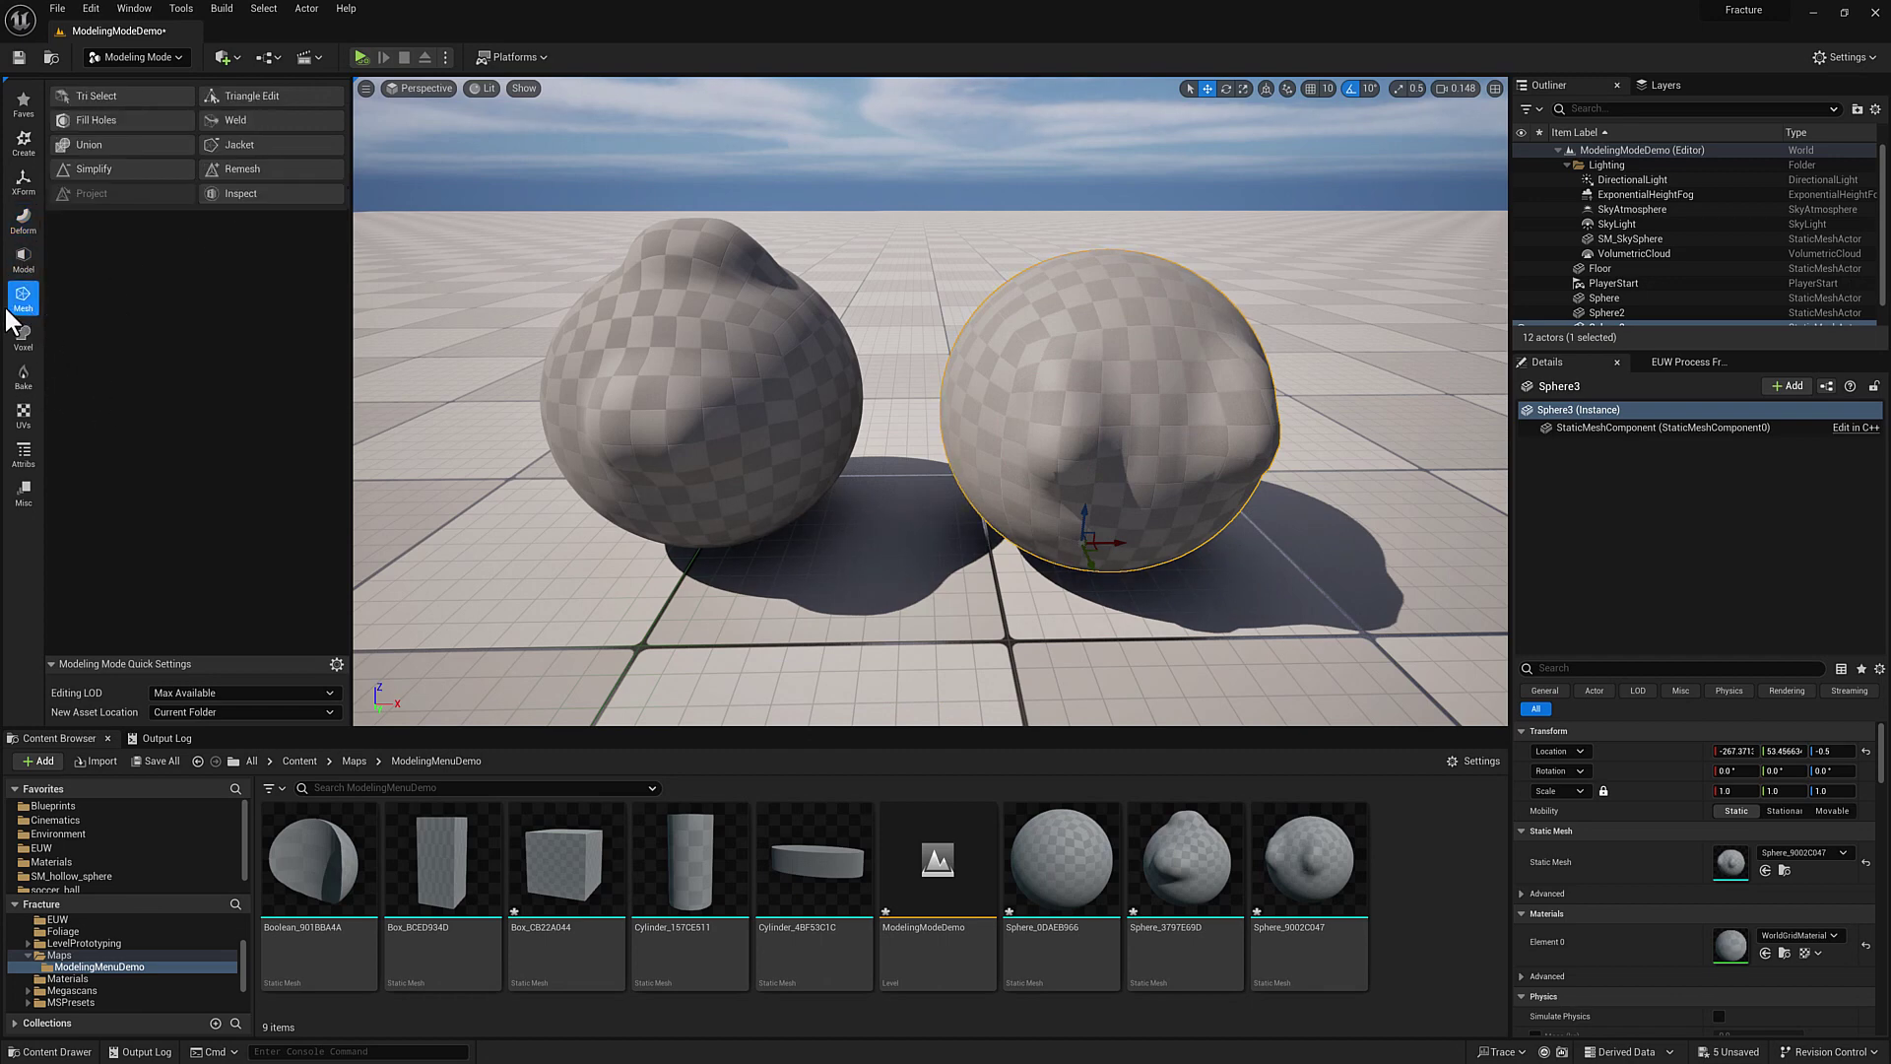
click(103, 169)
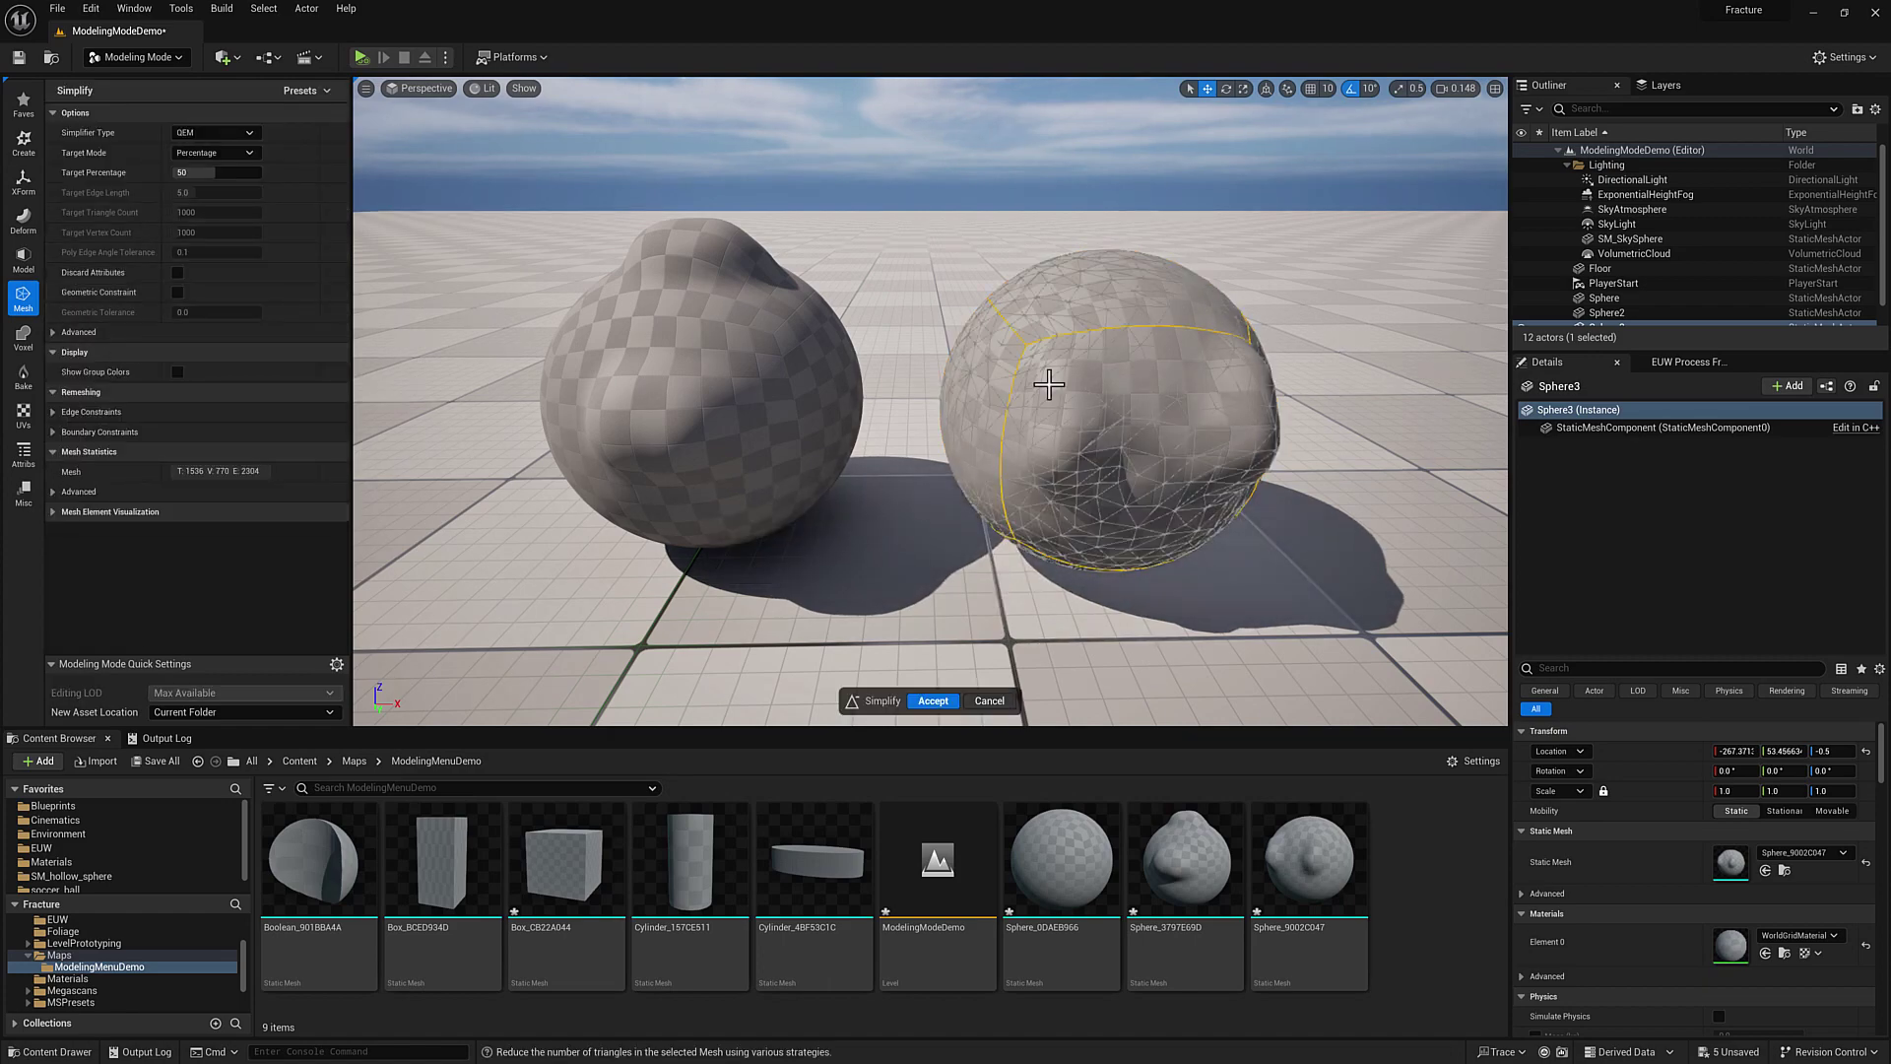
right_drag(1050, 384, 950, 376)
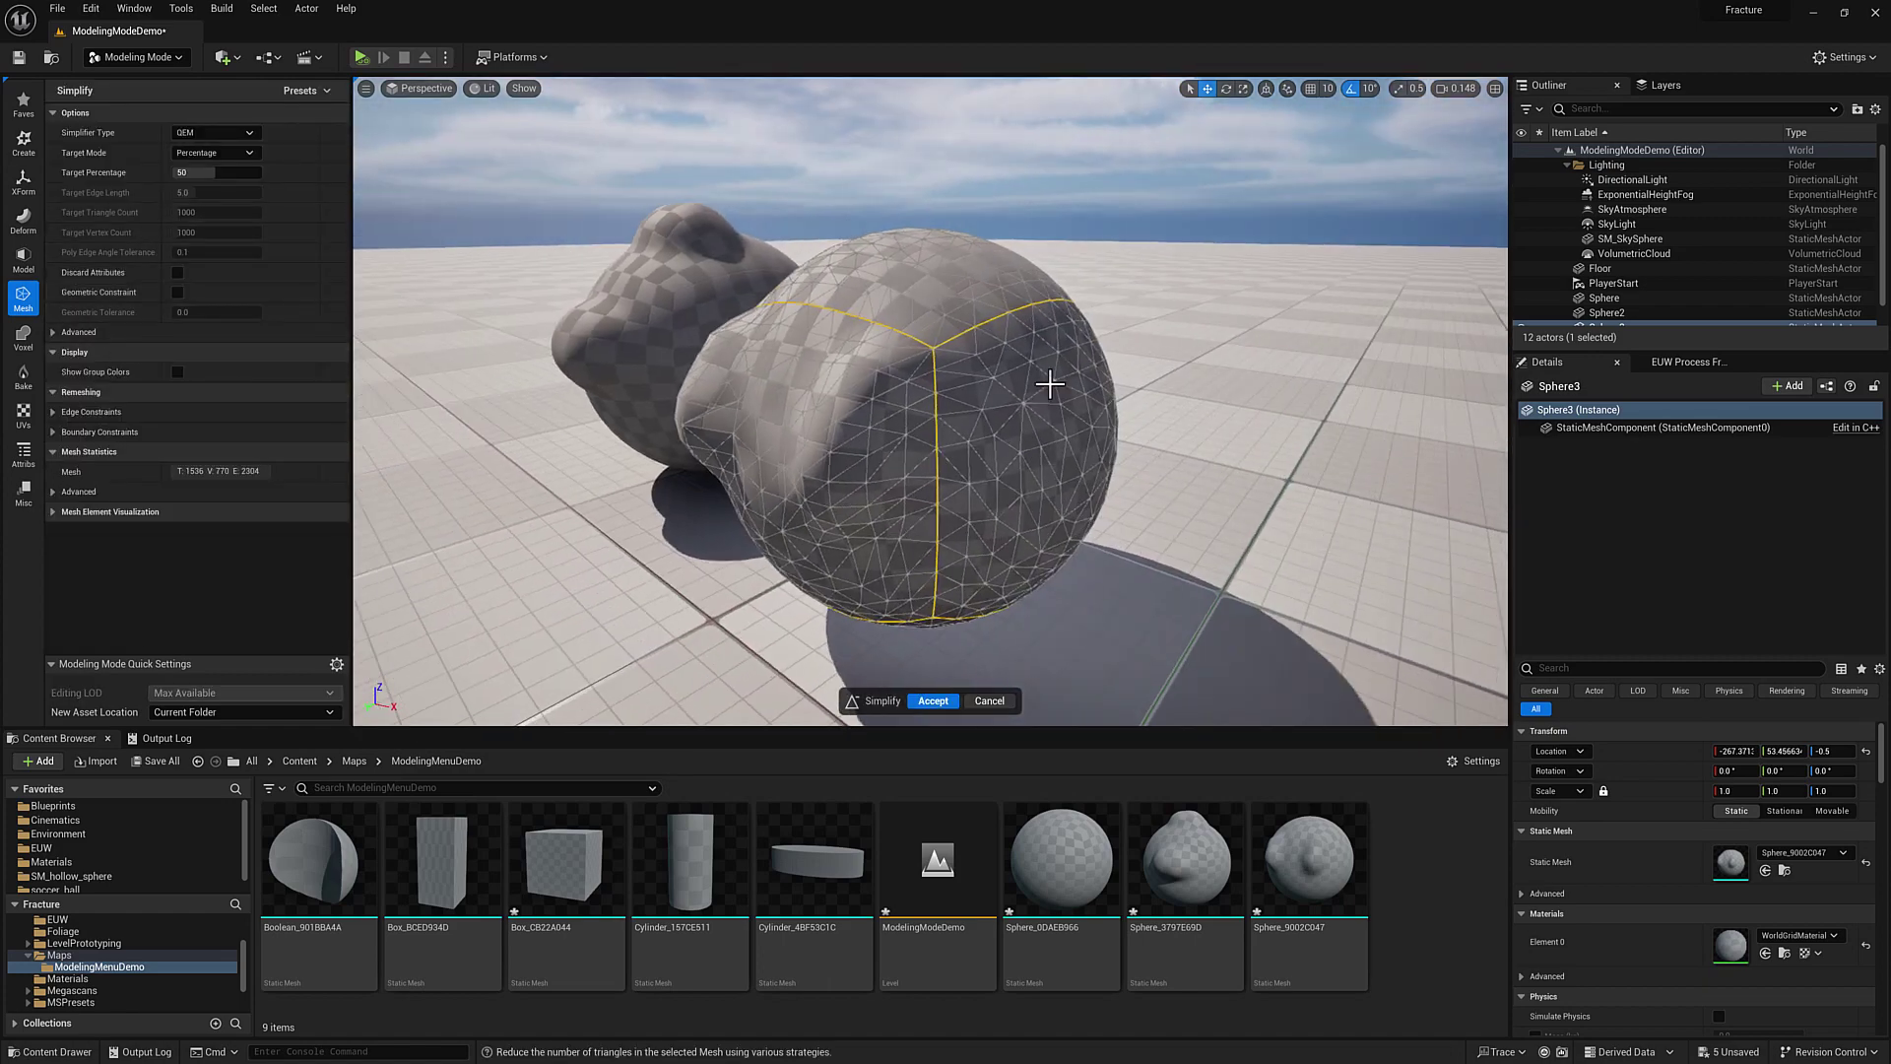
Preview simplifying Sphere3 with the Triangle Count, Percentage and Vertex Count target modes.
click(216, 155)
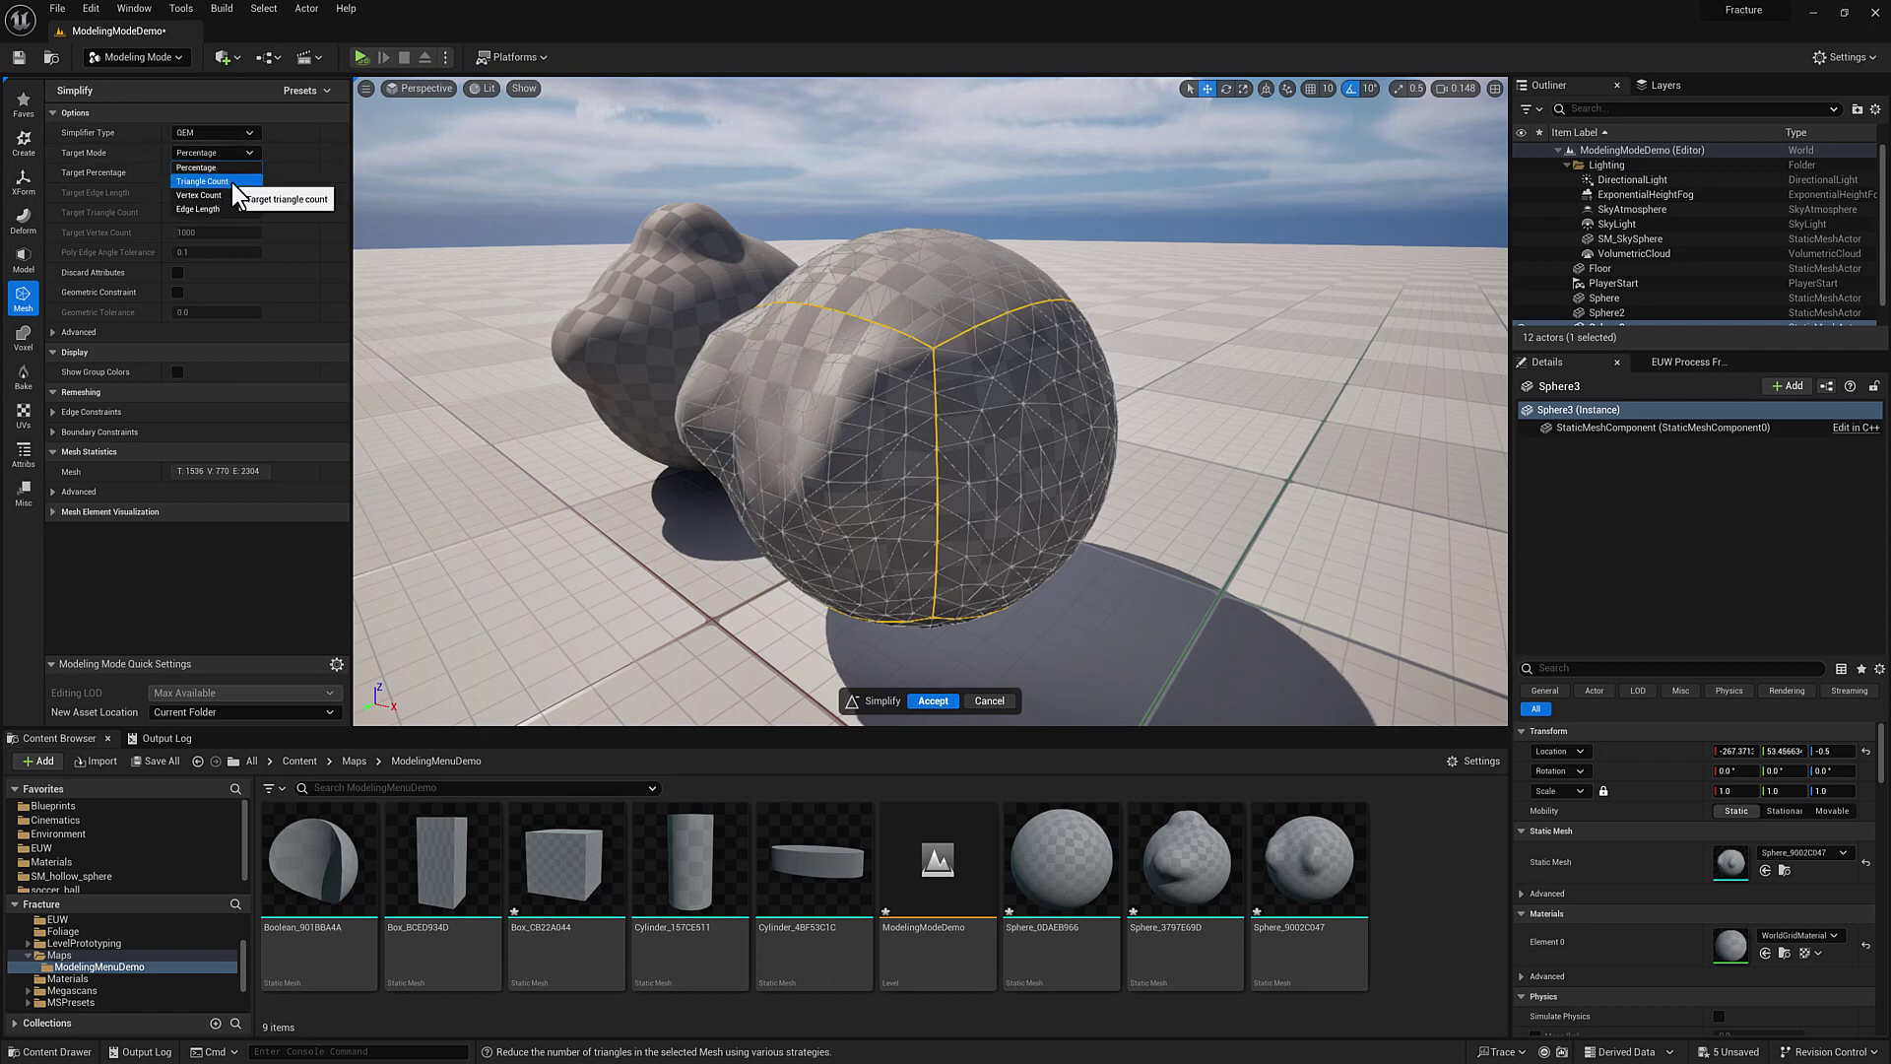
click(232, 181)
click(216, 153)
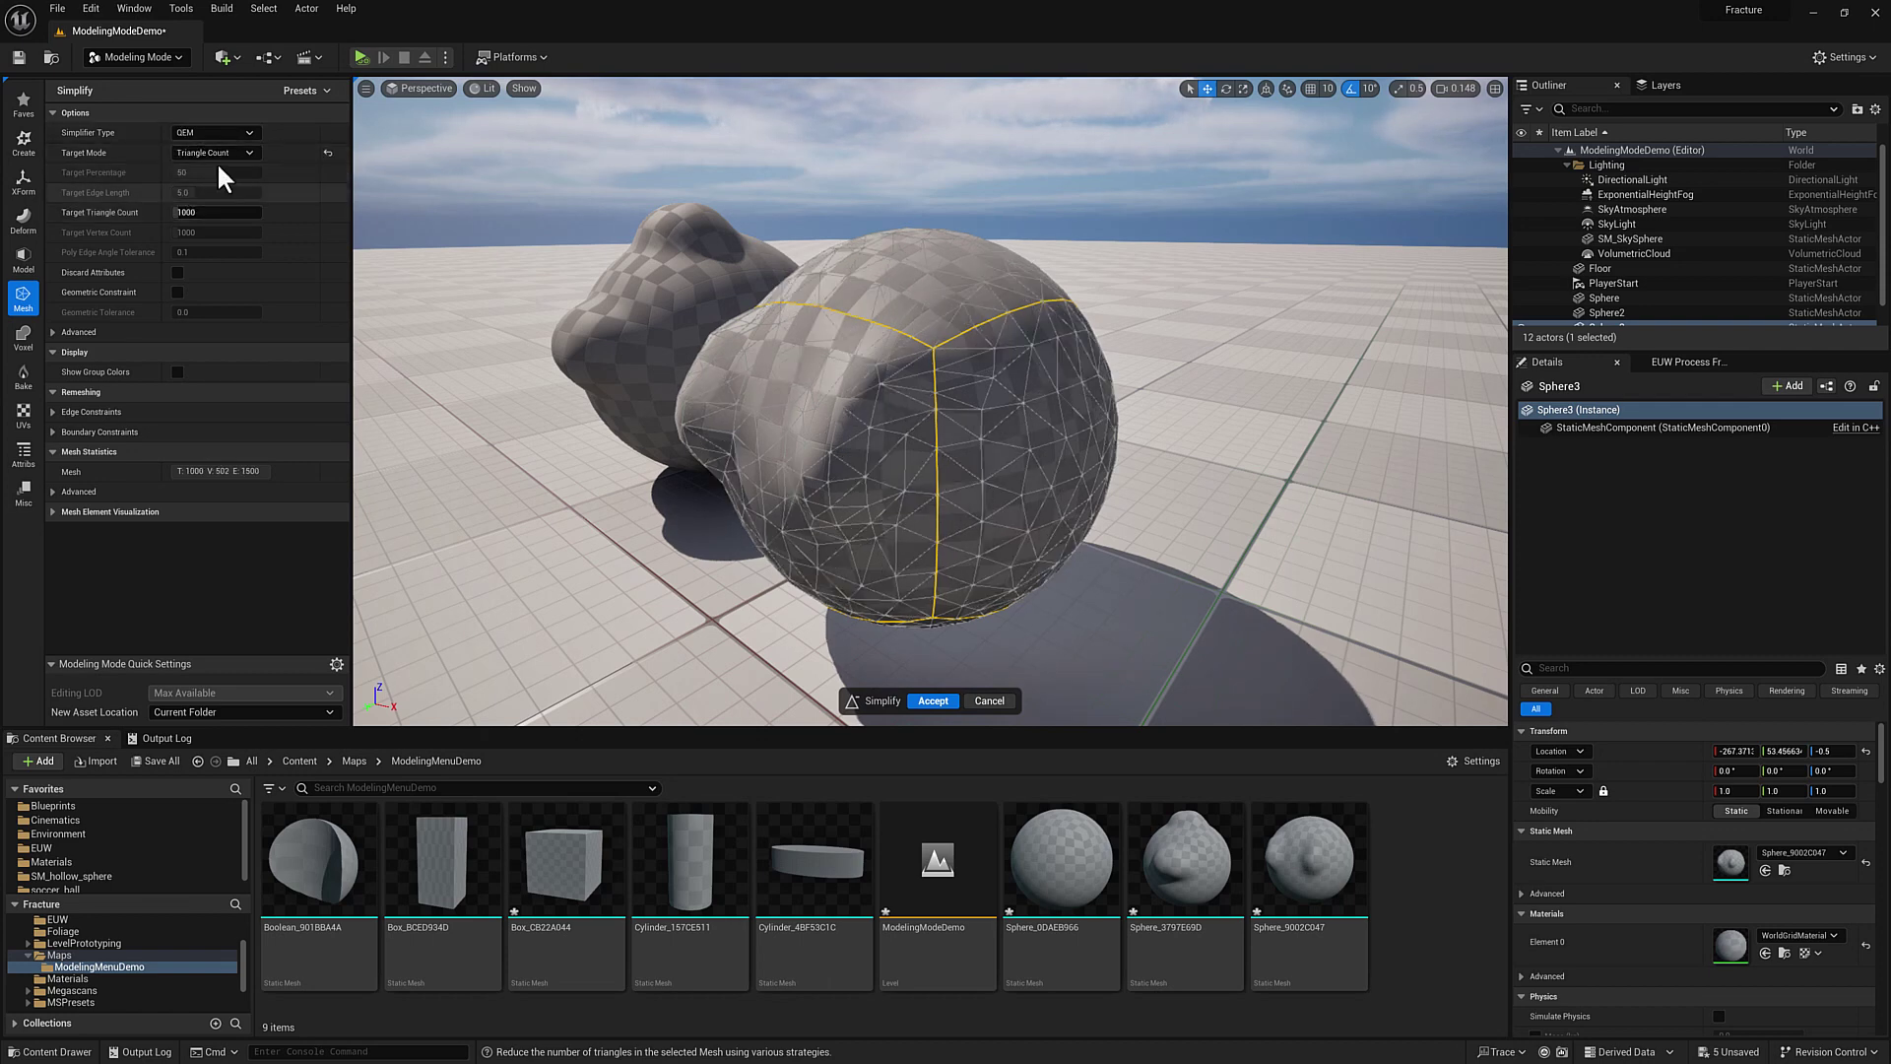
click(215, 167)
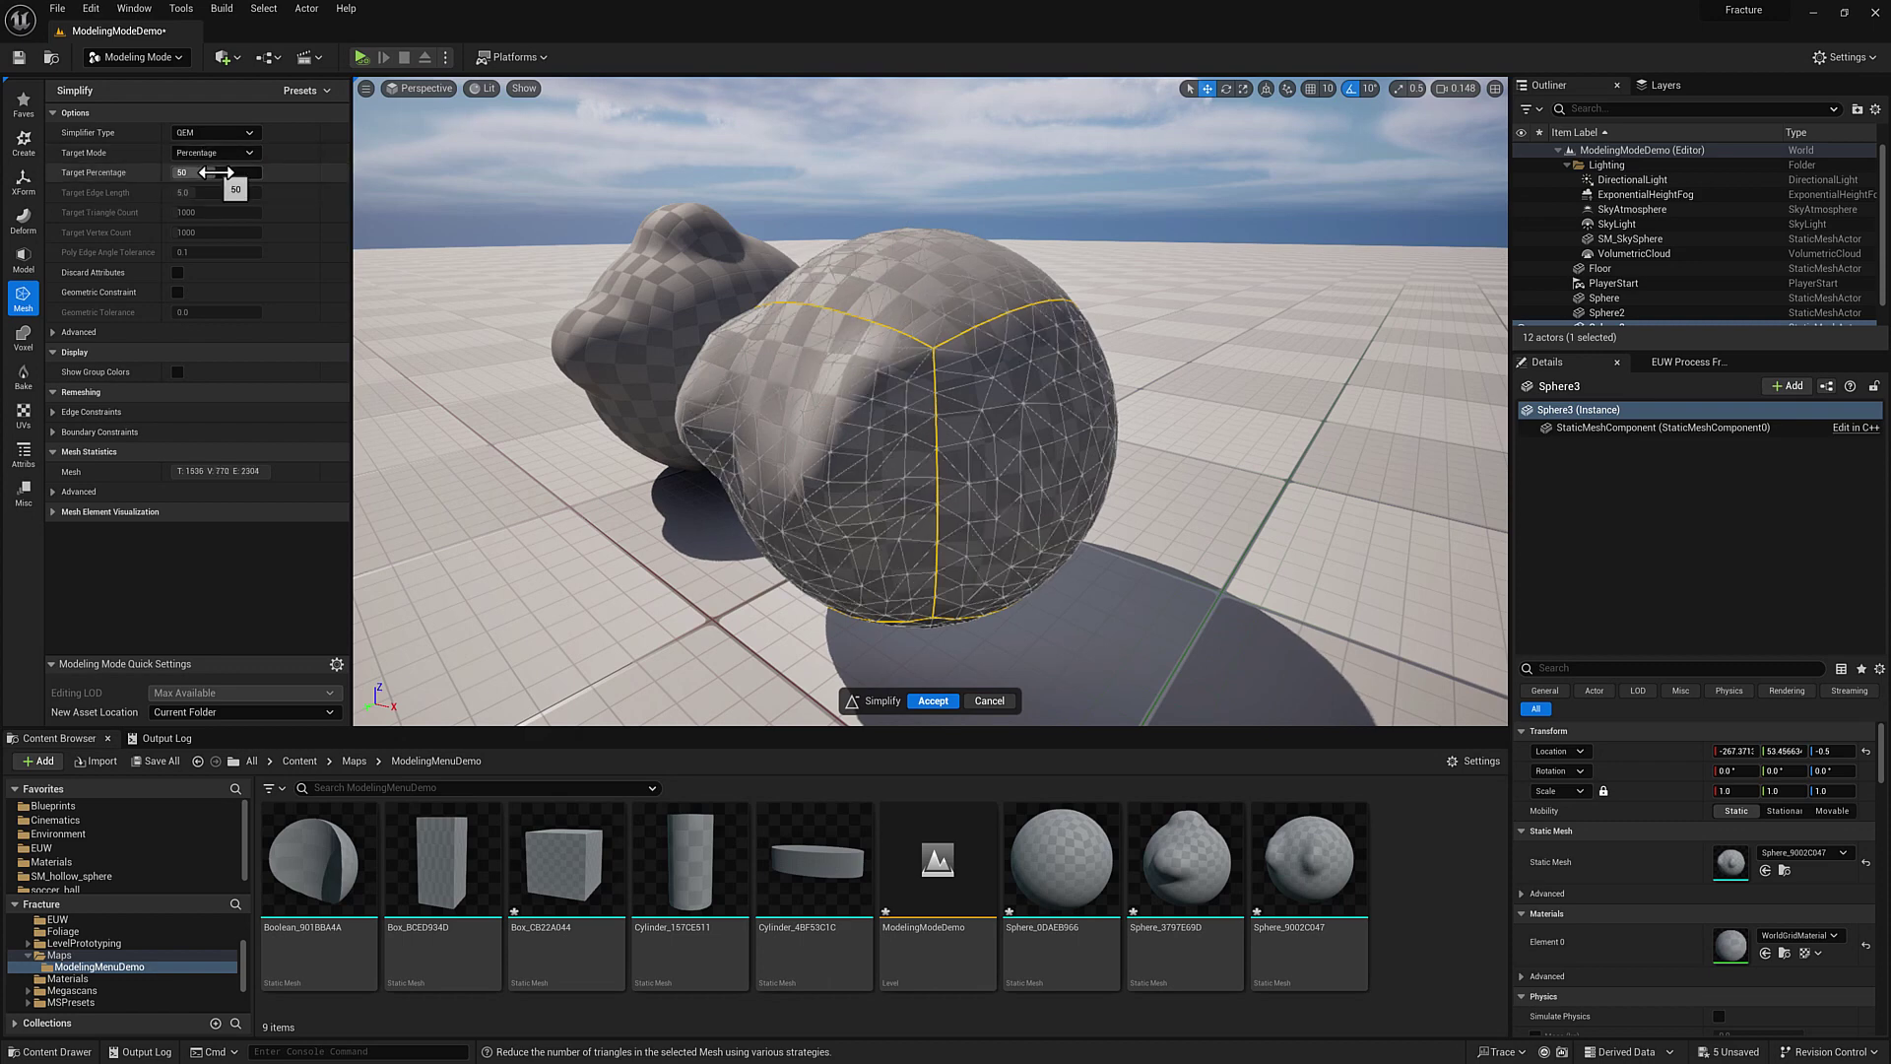
click(219, 156)
click(216, 194)
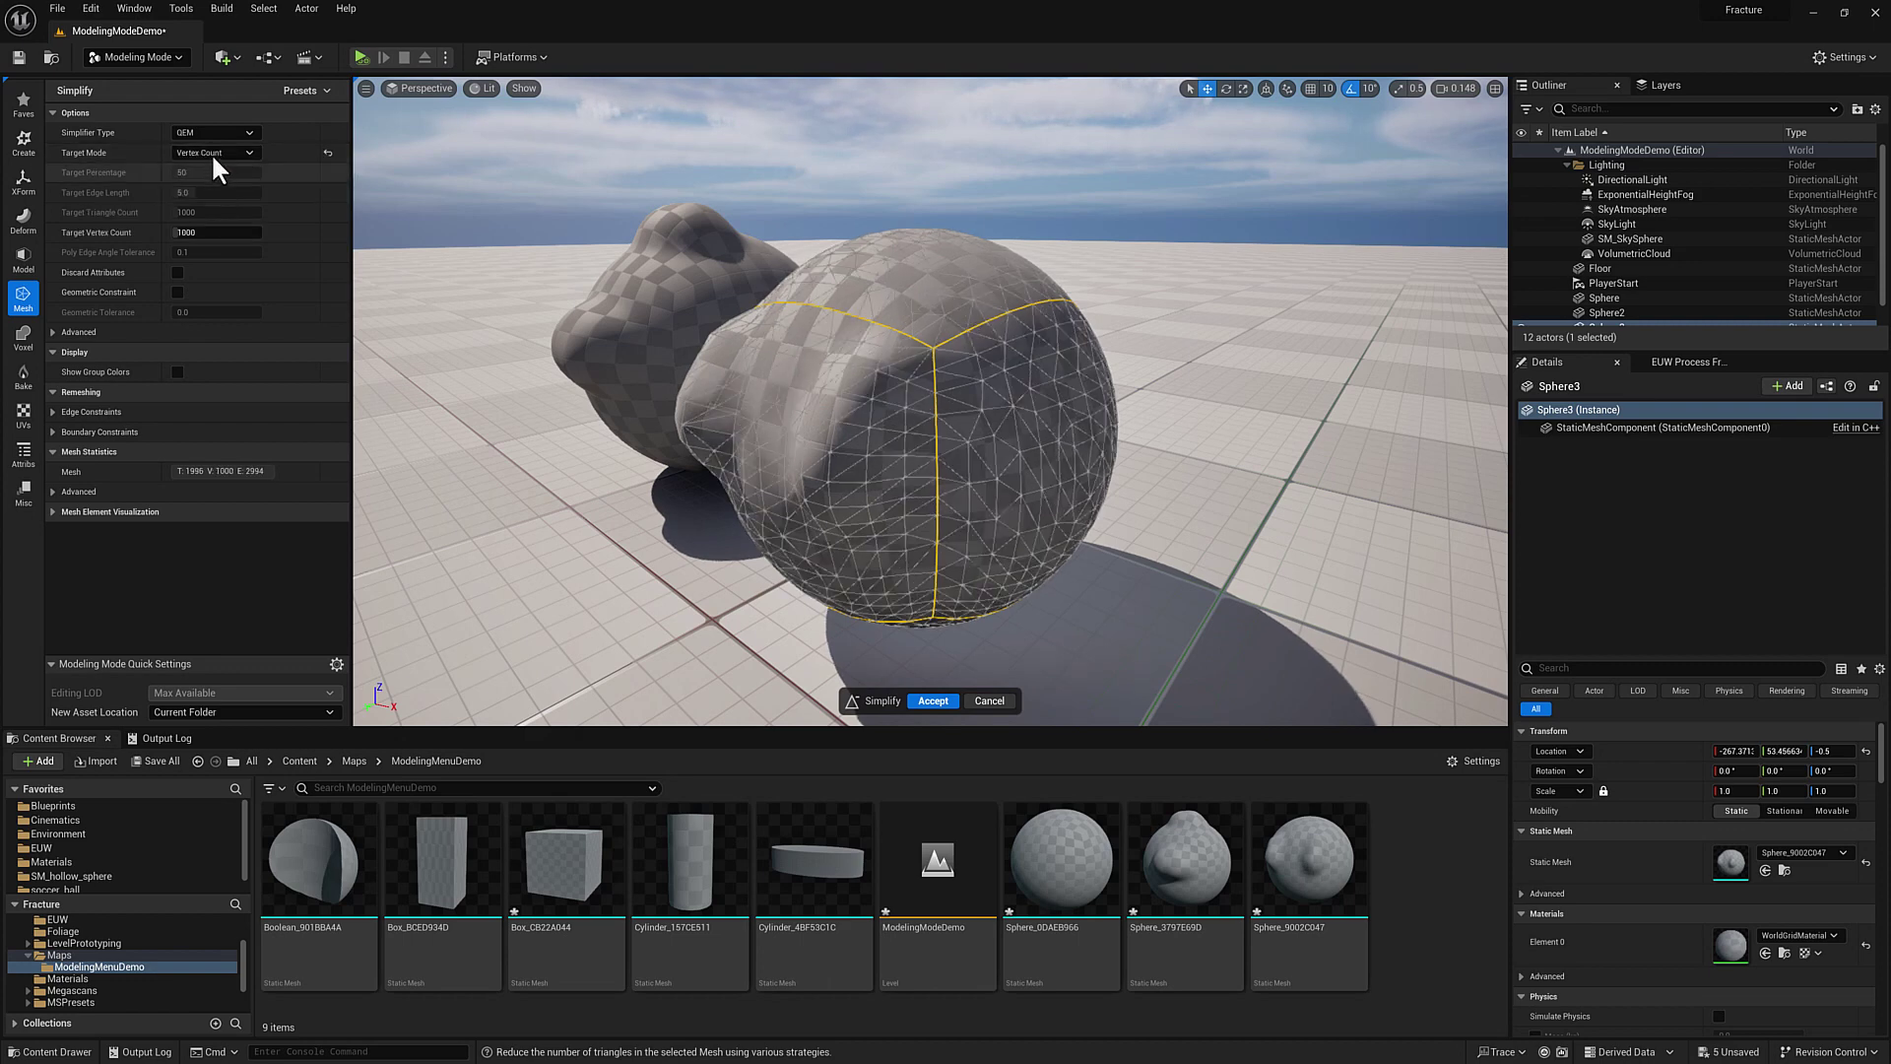
click(210, 152)
click(217, 194)
Simplify Sphere3 with the Edge Length target mode at a target edge length of 5.0 and accept it.
click(209, 150)
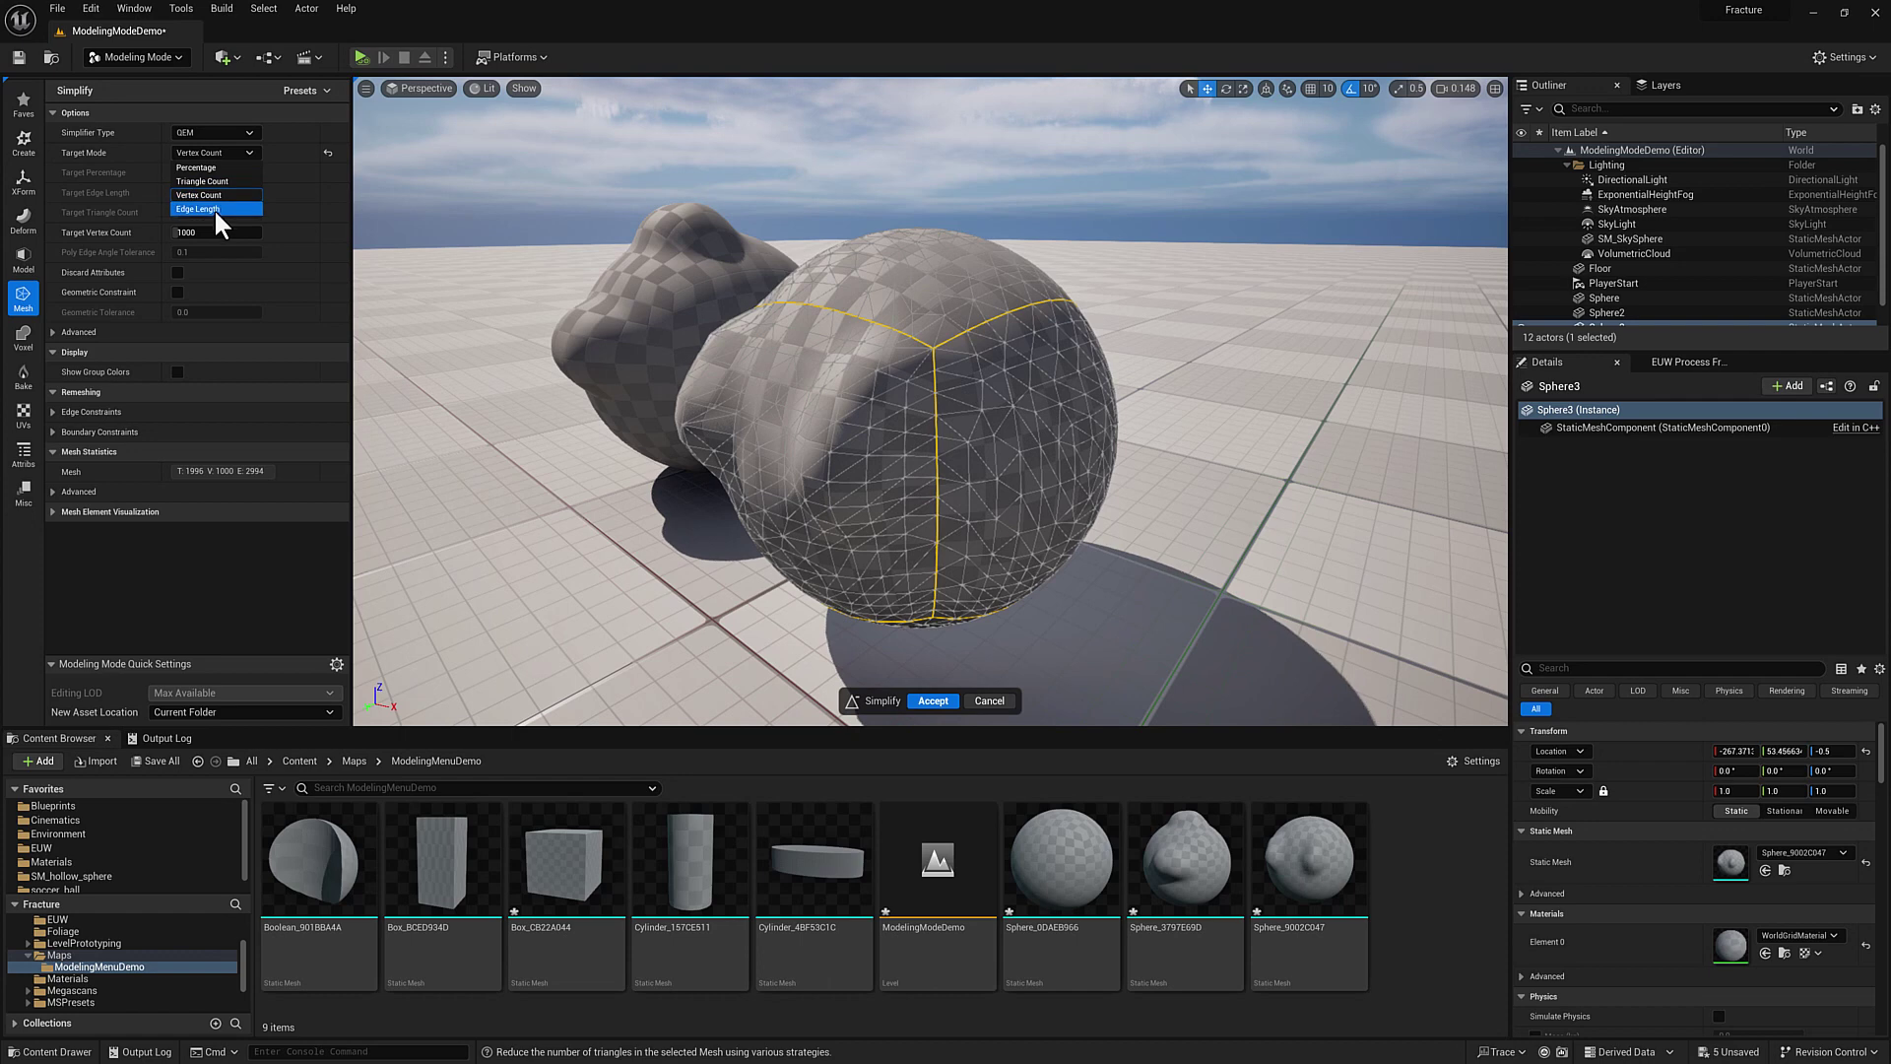
click(215, 209)
right_drag(926, 409, 1034, 414)
key(a)
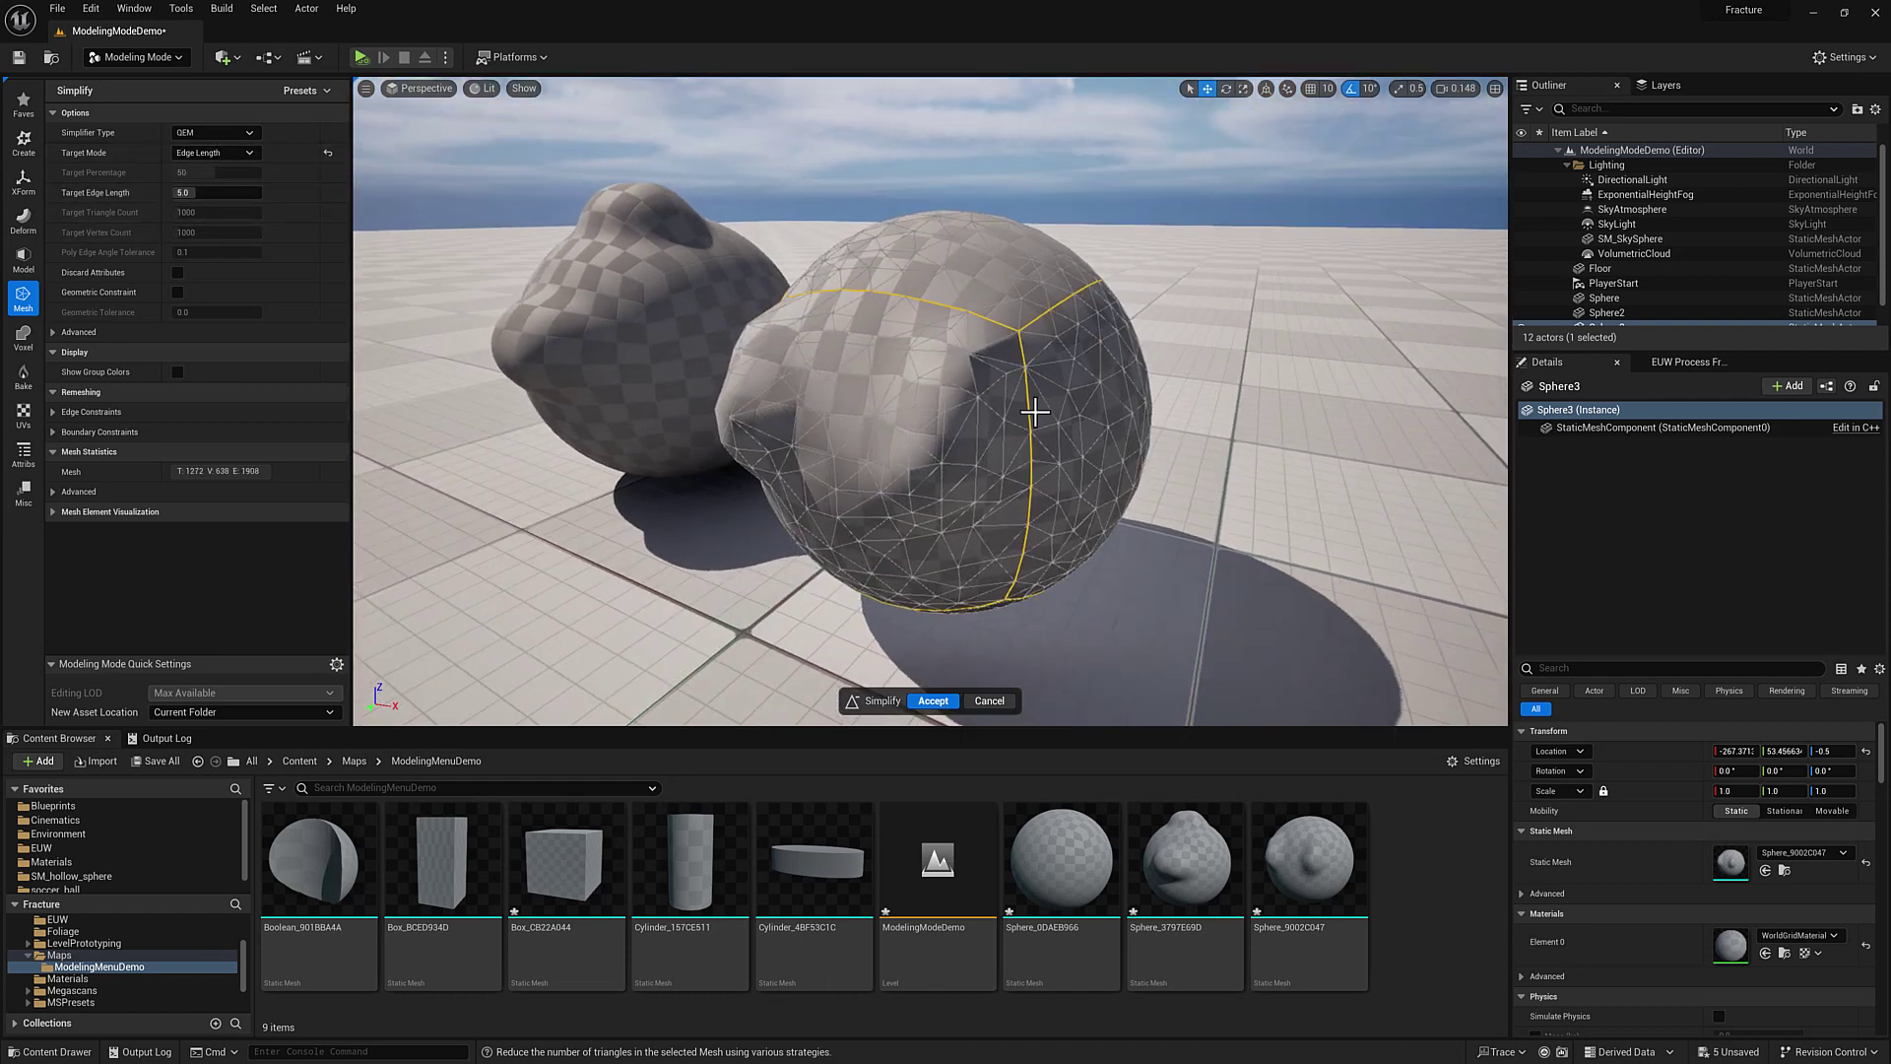
key(Return)
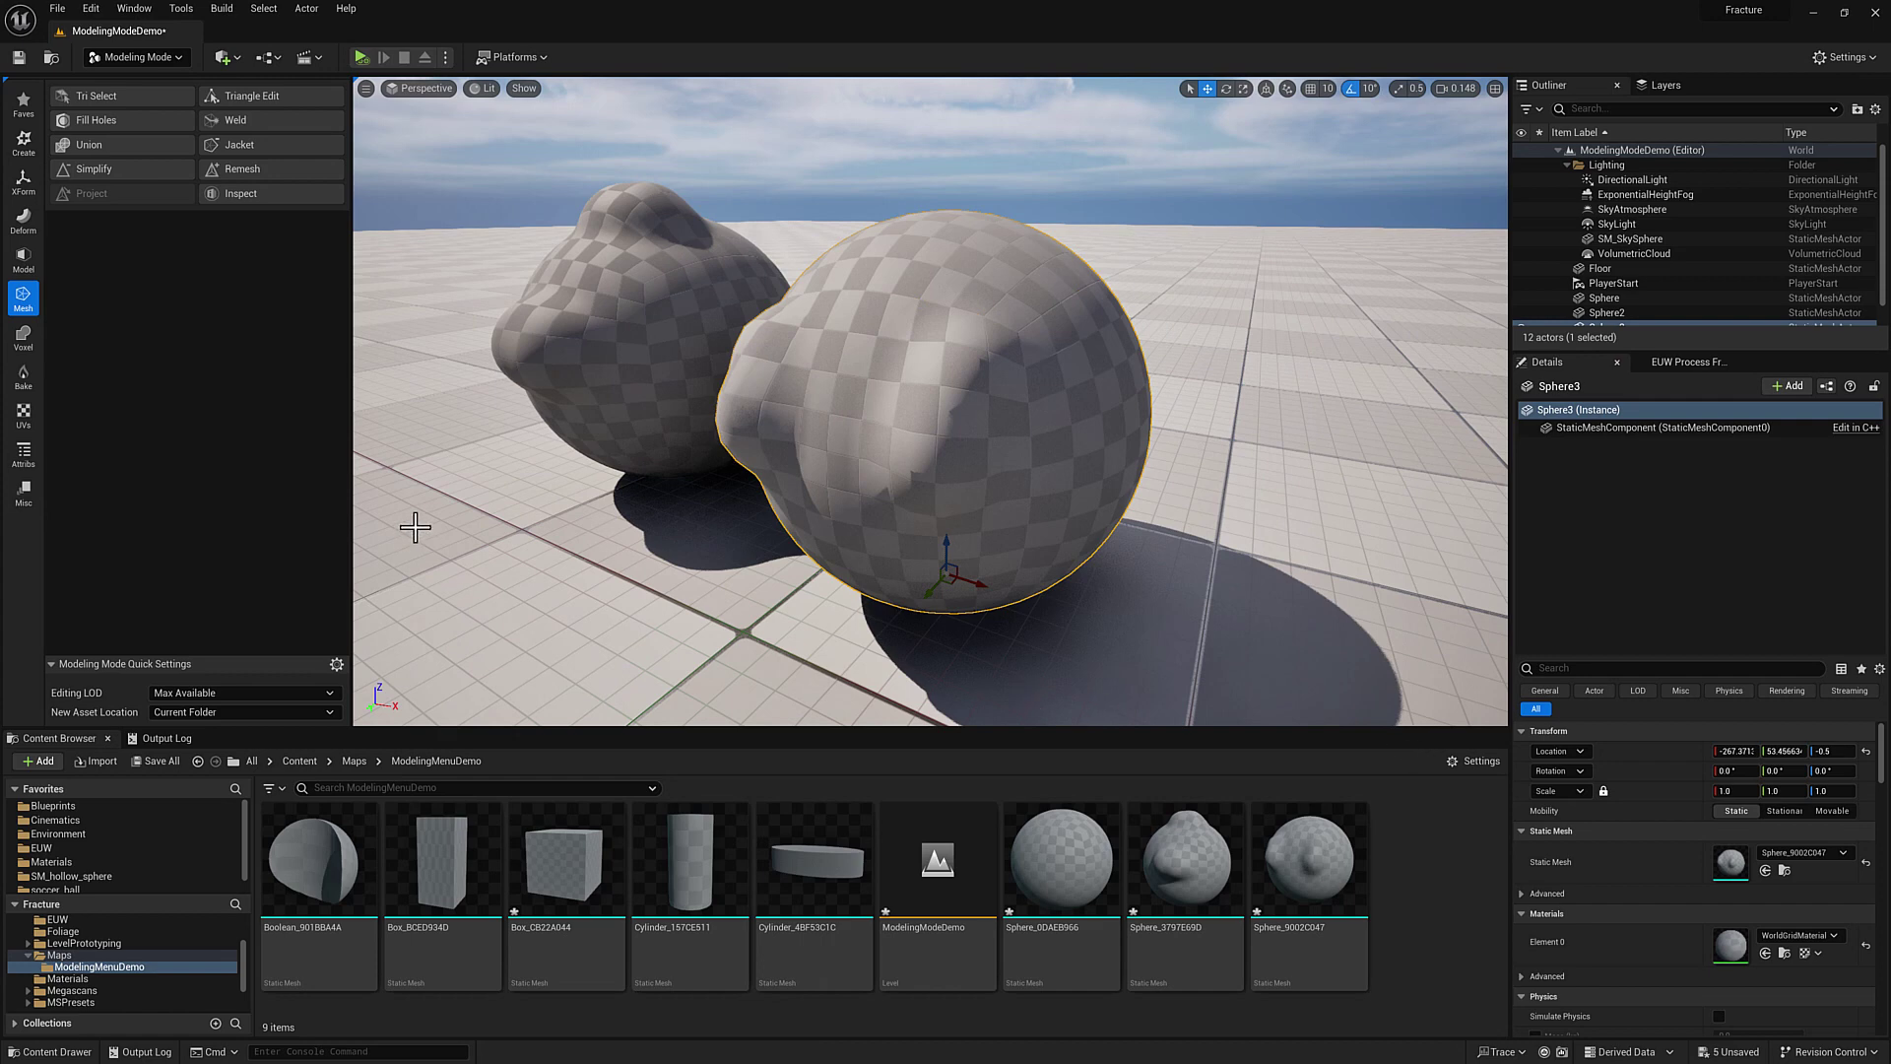
Return to the deformation tools with Sphere3 still selected.
click(28, 220)
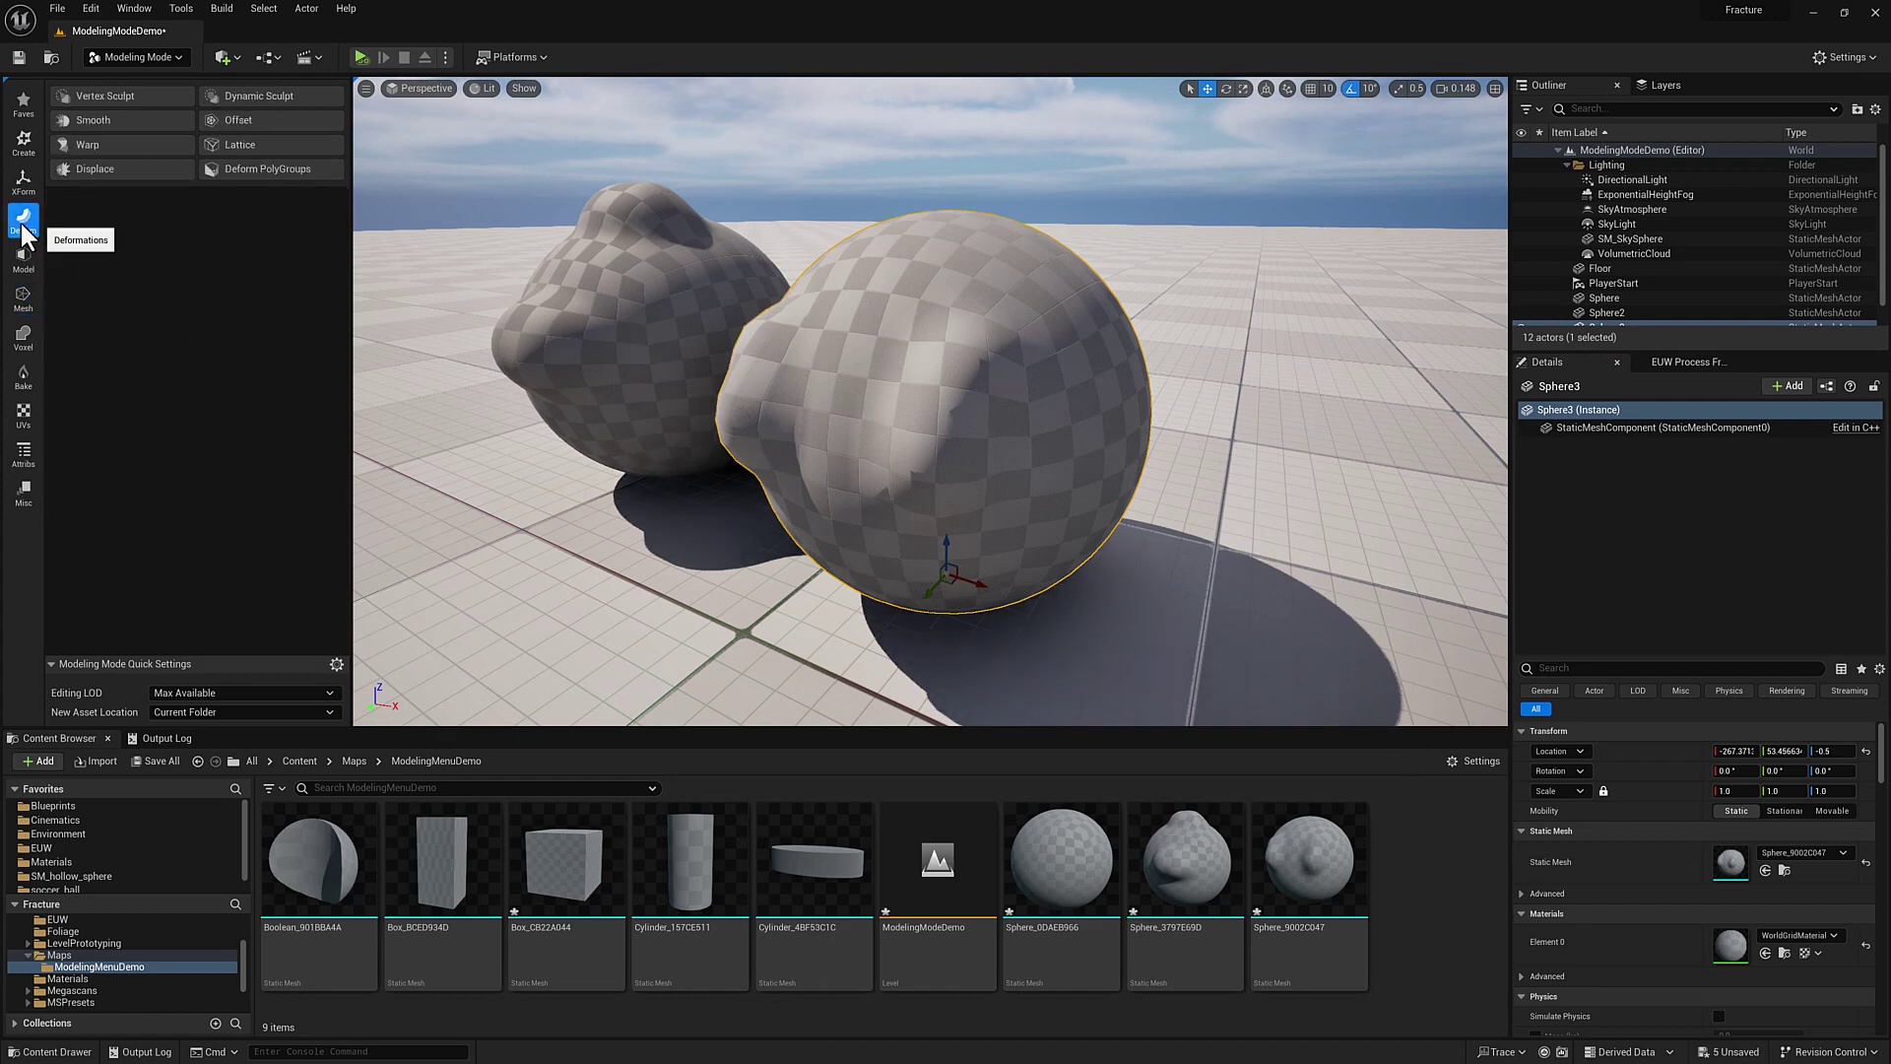